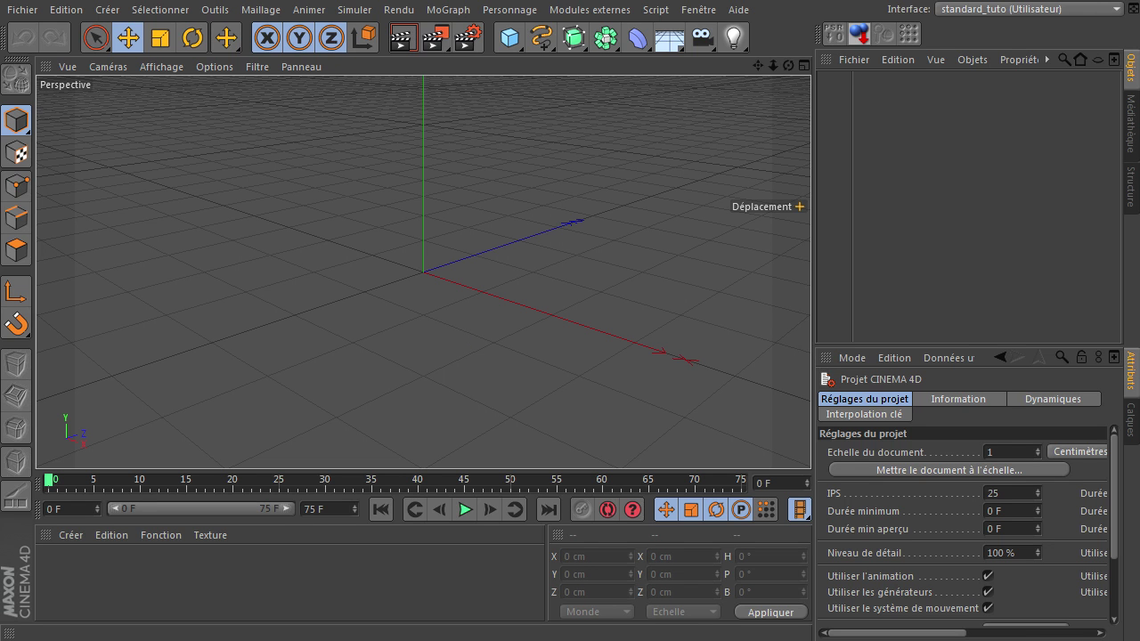
# Step: Switch to the browser and examine RocketDock's About page and the enlarged Stacks Docklet screenshot from its add-ons
pyautogui.hotkey('alt', 'Tab')
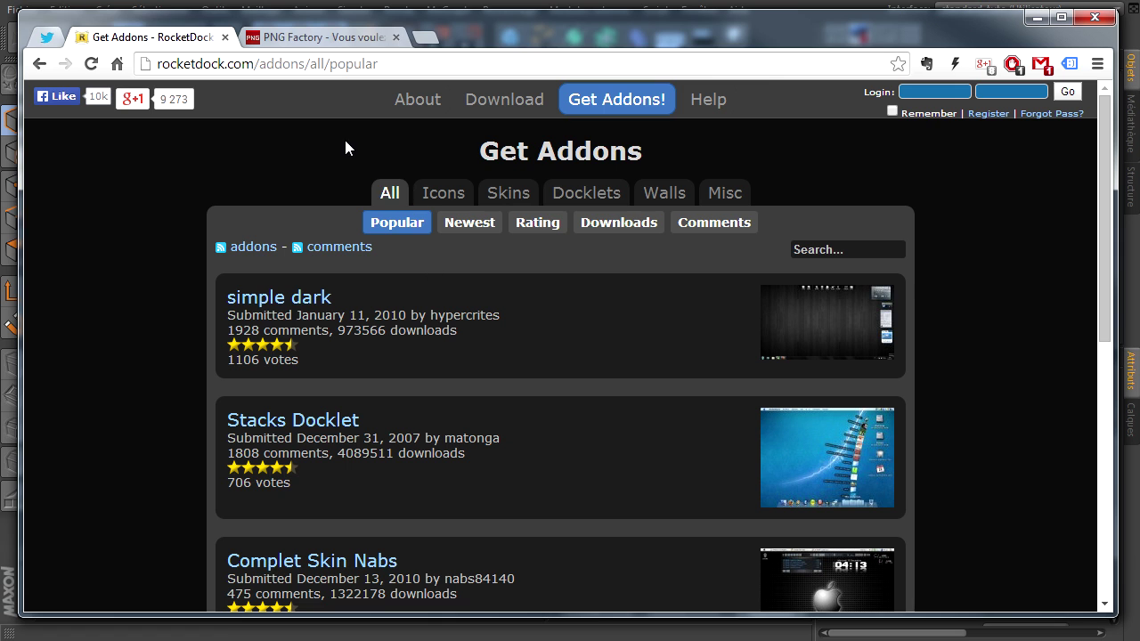
pyautogui.click(429, 105)
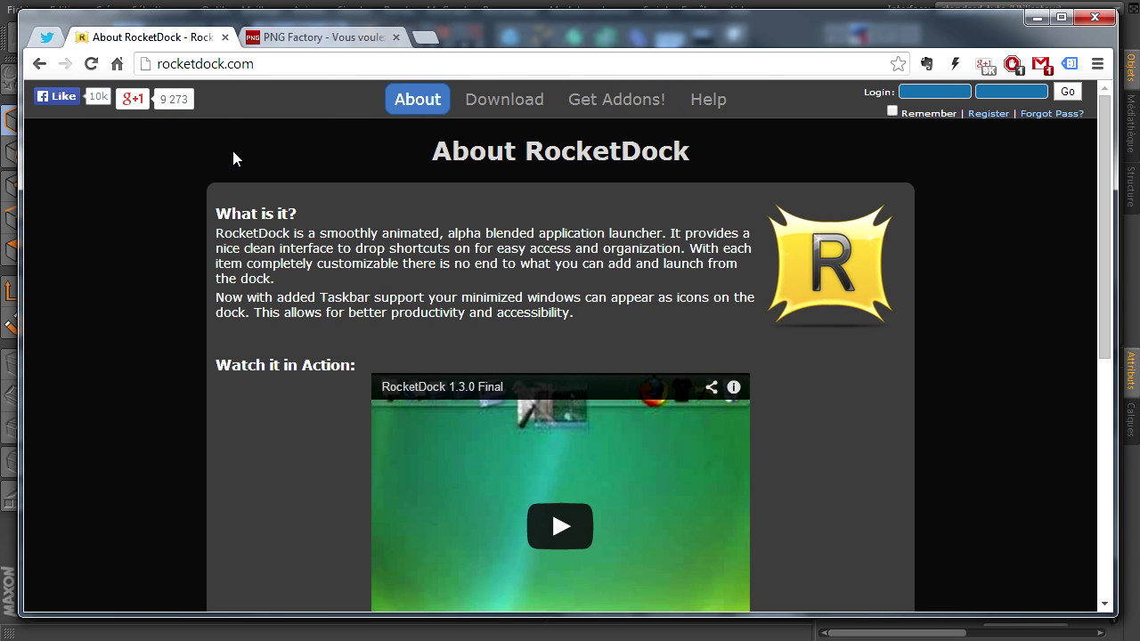
pyautogui.click(599, 101)
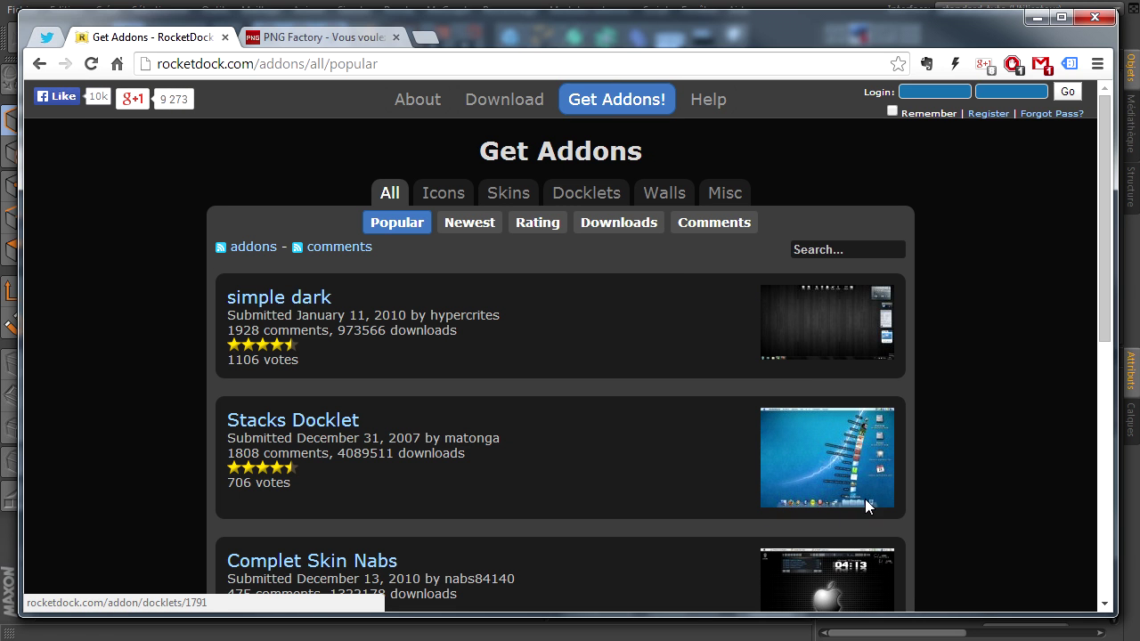
pyautogui.click(847, 475)
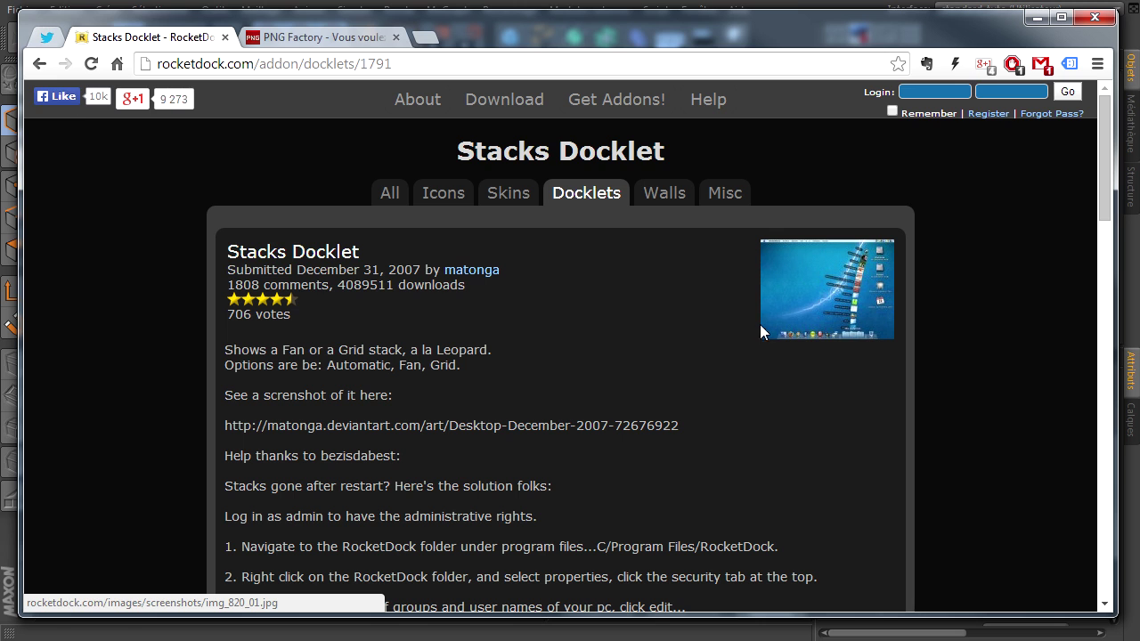
pyautogui.click(817, 307)
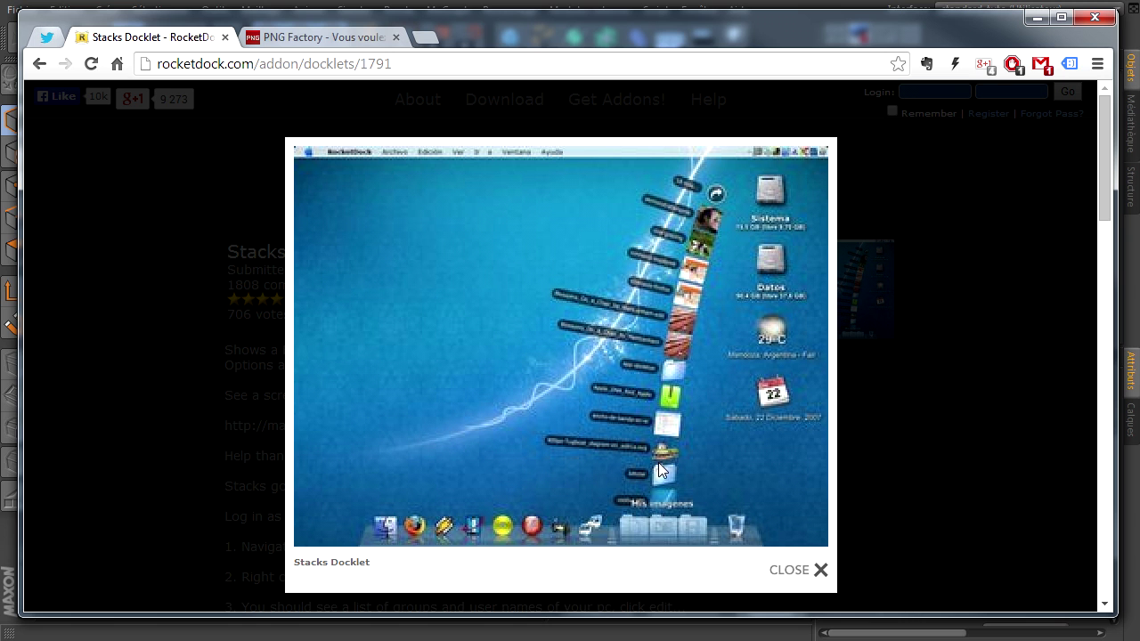
pyautogui.click(917, 427)
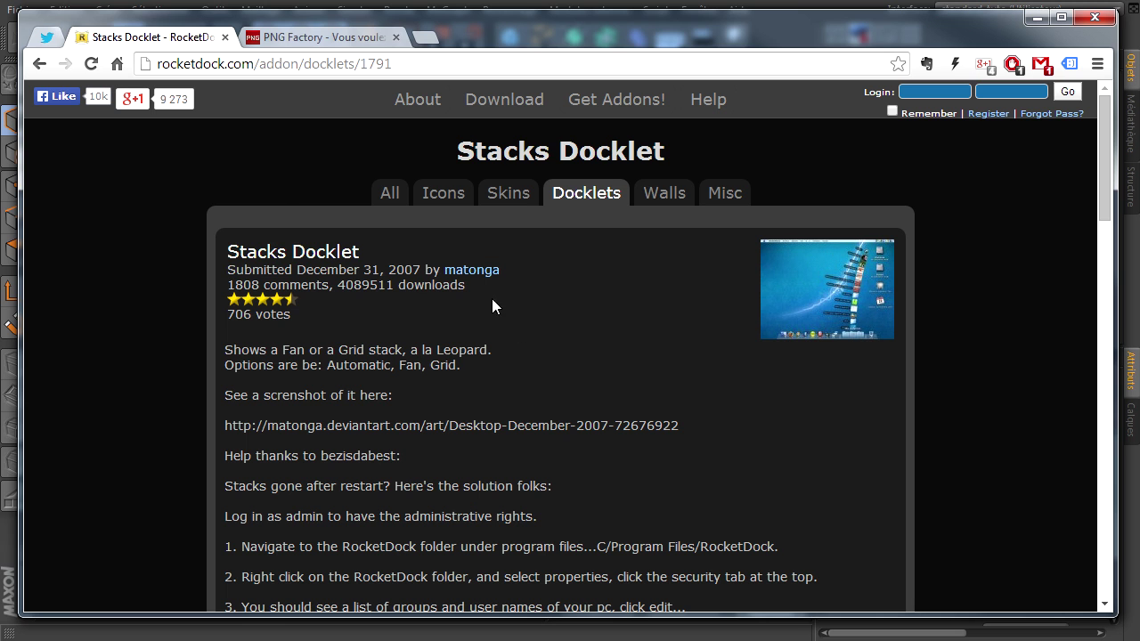
# Step: Switch to the PNG Factory site and browse the first three pages of its icon collections
pyautogui.click(321, 37)
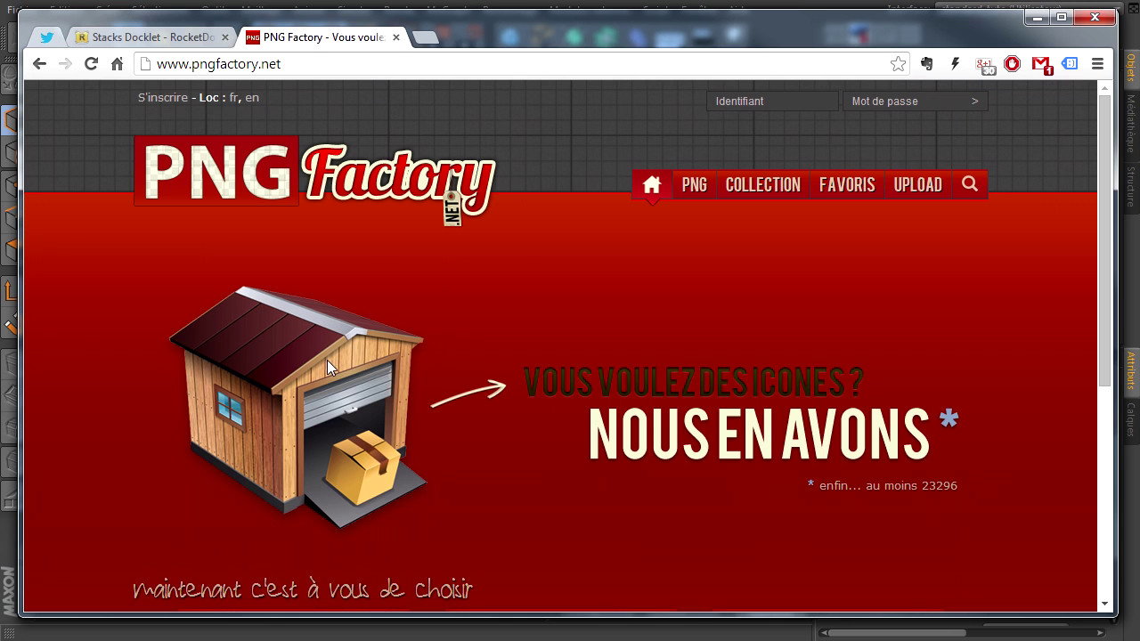
pyautogui.click(801, 186)
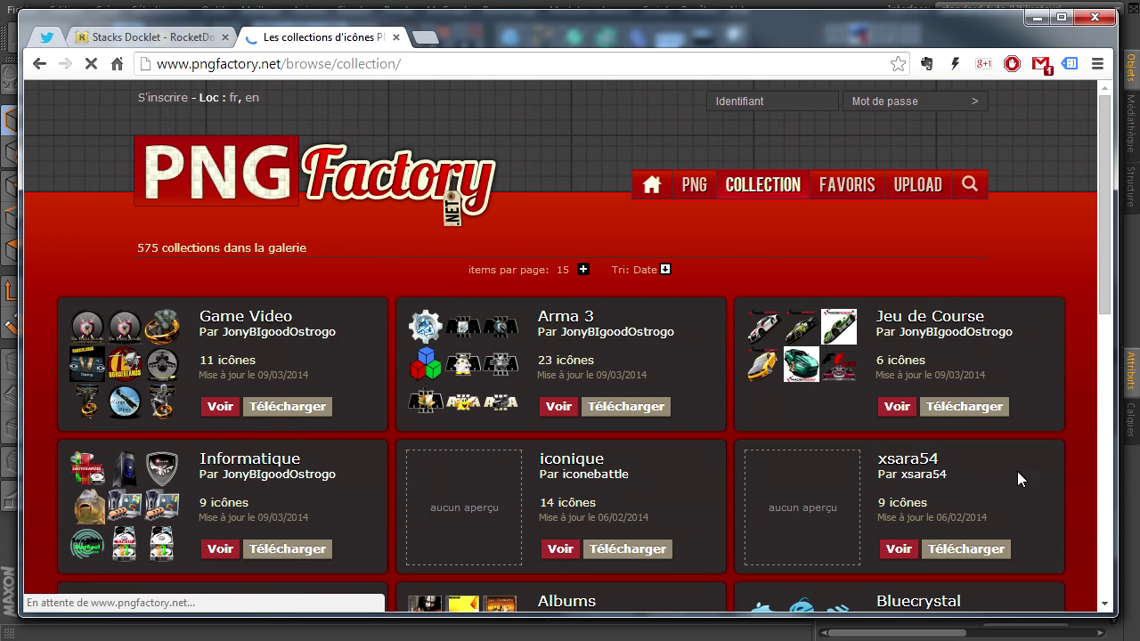
pyautogui.scroll(-6, 500, 354)
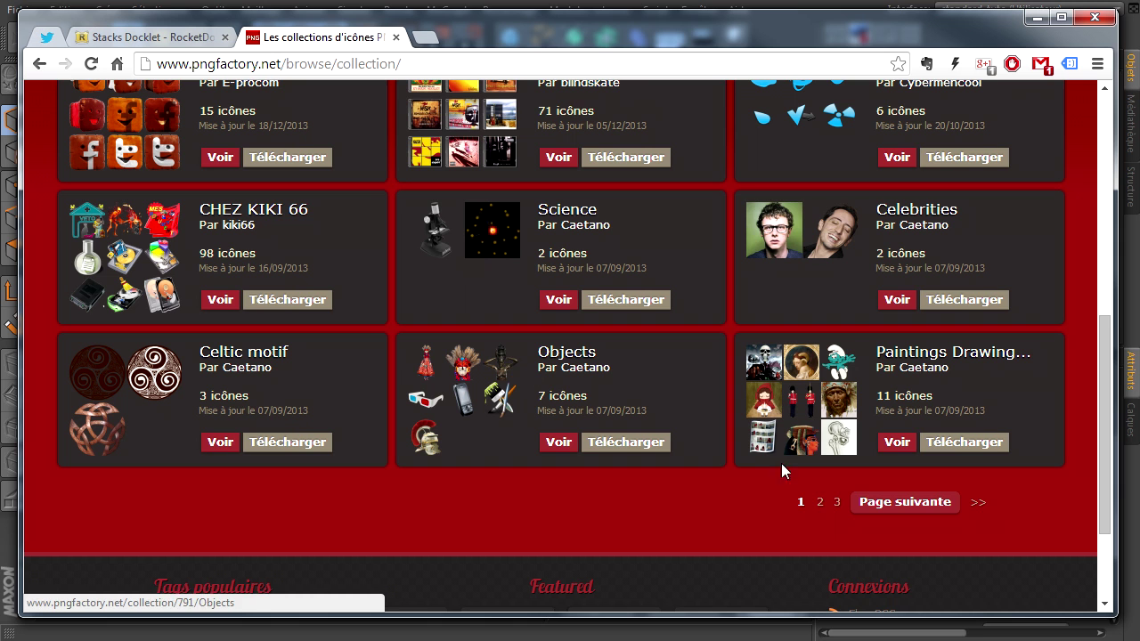
pyautogui.click(945, 504)
pyautogui.scroll(-3, 620, 438)
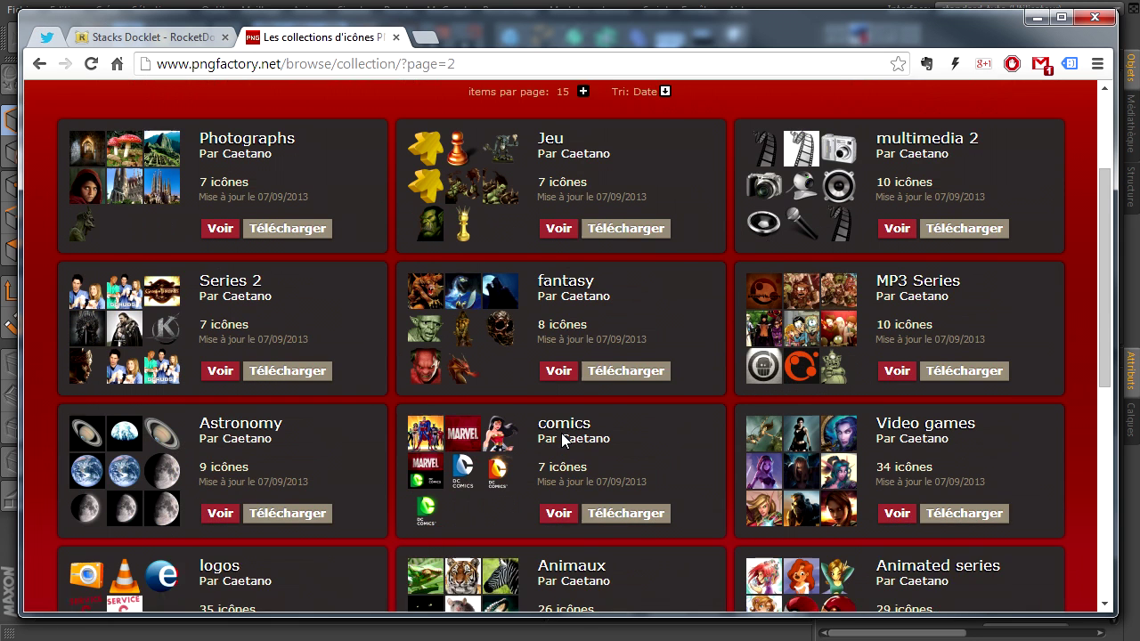
pyautogui.scroll(-2, 478, 453)
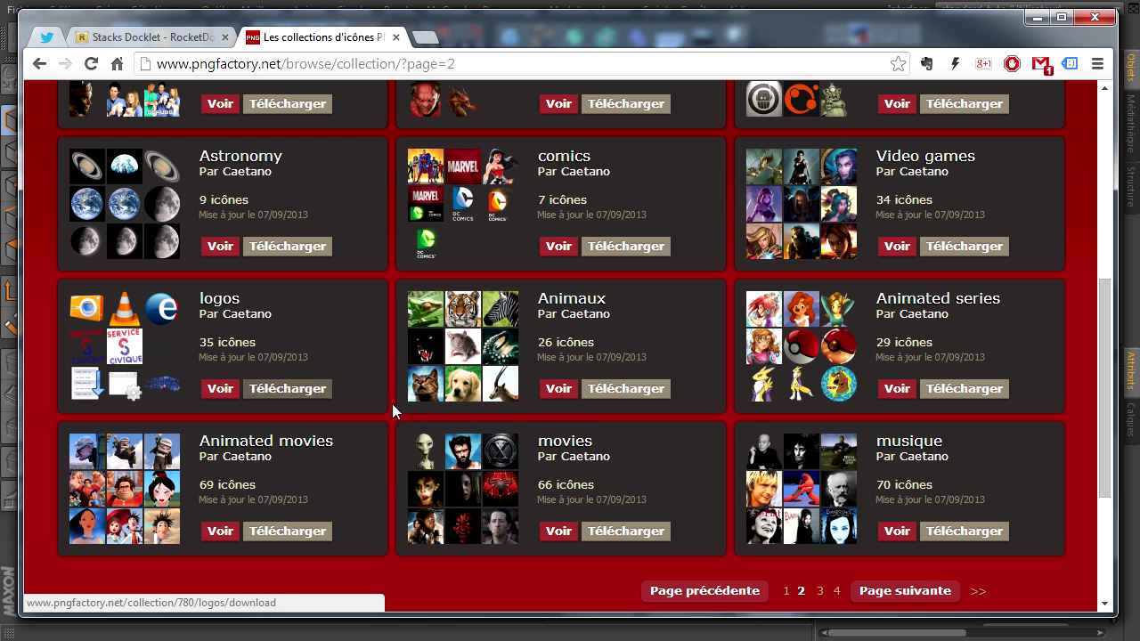
pyautogui.click(878, 592)
pyautogui.scroll(-3, 650, 375)
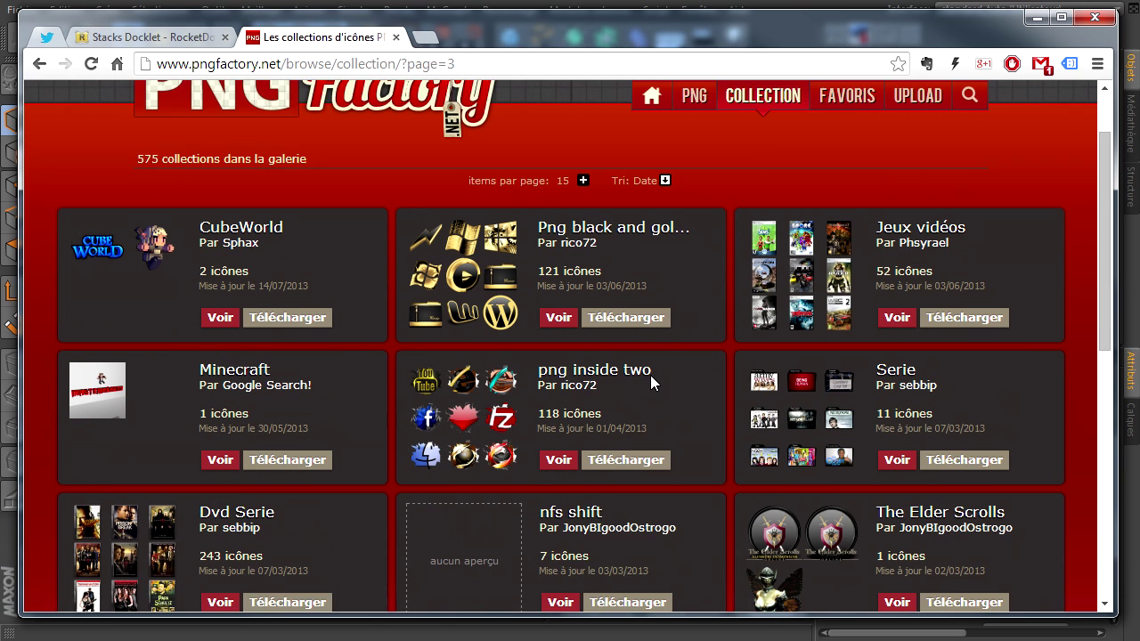
pyautogui.scroll(-1, 679, 365)
pyautogui.scroll(2, 697, 360)
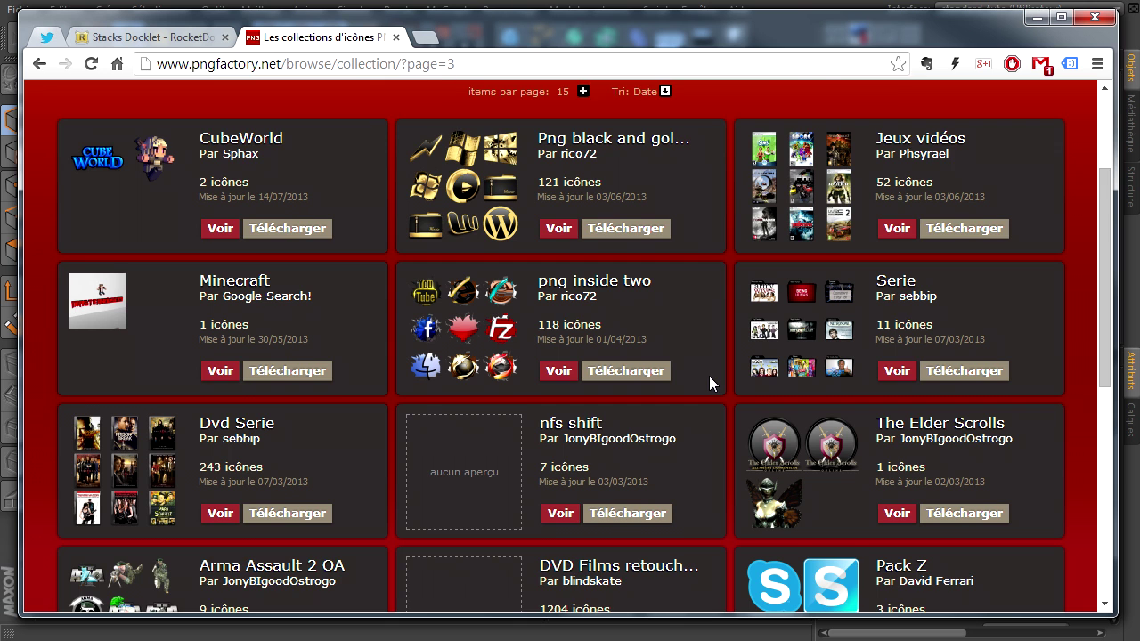
pyautogui.scroll(-2, 709, 376)
pyautogui.scroll(-2, 708, 397)
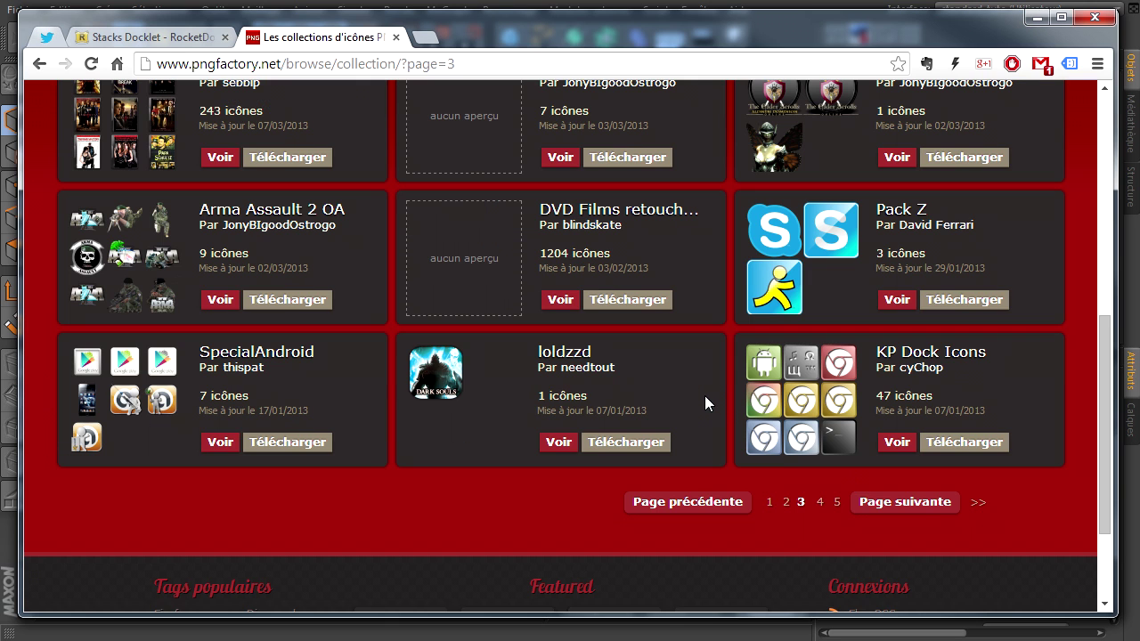
# Step: Continue browsing the icon collections from page 4 to page 6
pyautogui.click(926, 504)
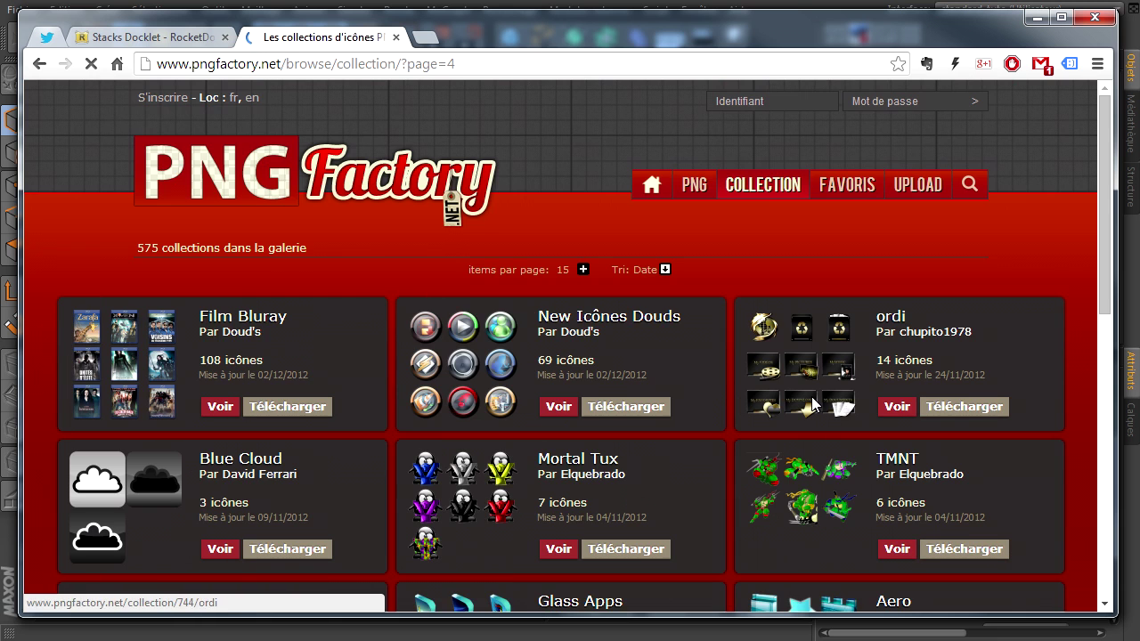
pyautogui.scroll(-2, 773, 412)
pyautogui.scroll(-1, 773, 406)
pyautogui.scroll(-3, 773, 406)
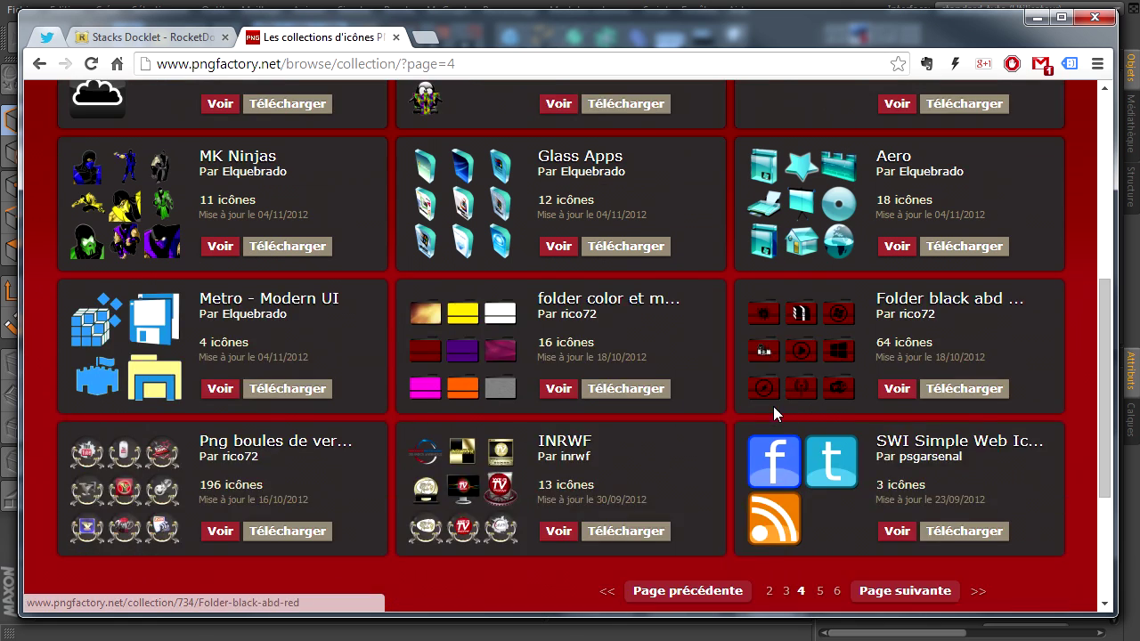
pyautogui.click(924, 503)
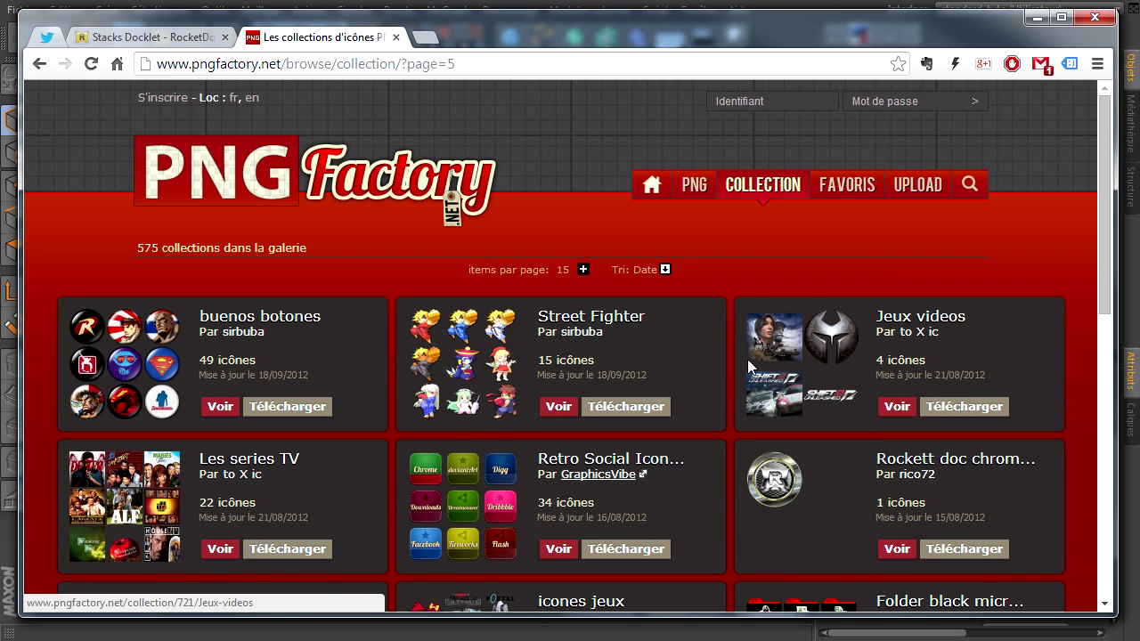
pyautogui.scroll(-4, 736, 364)
pyautogui.scroll(-2, 734, 368)
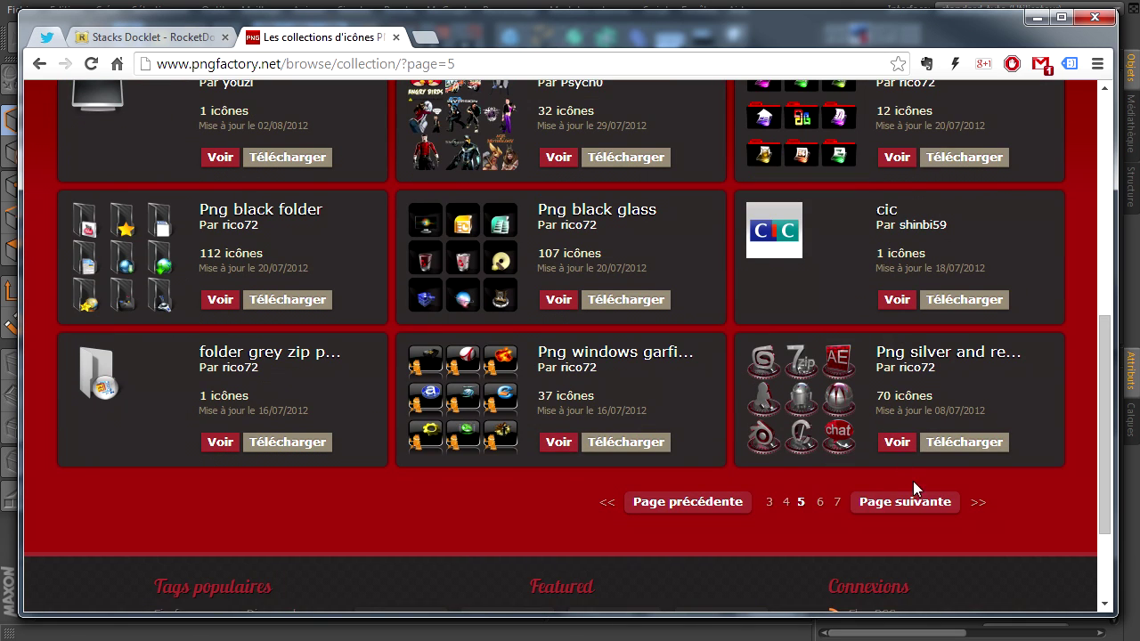
pyautogui.click(909, 503)
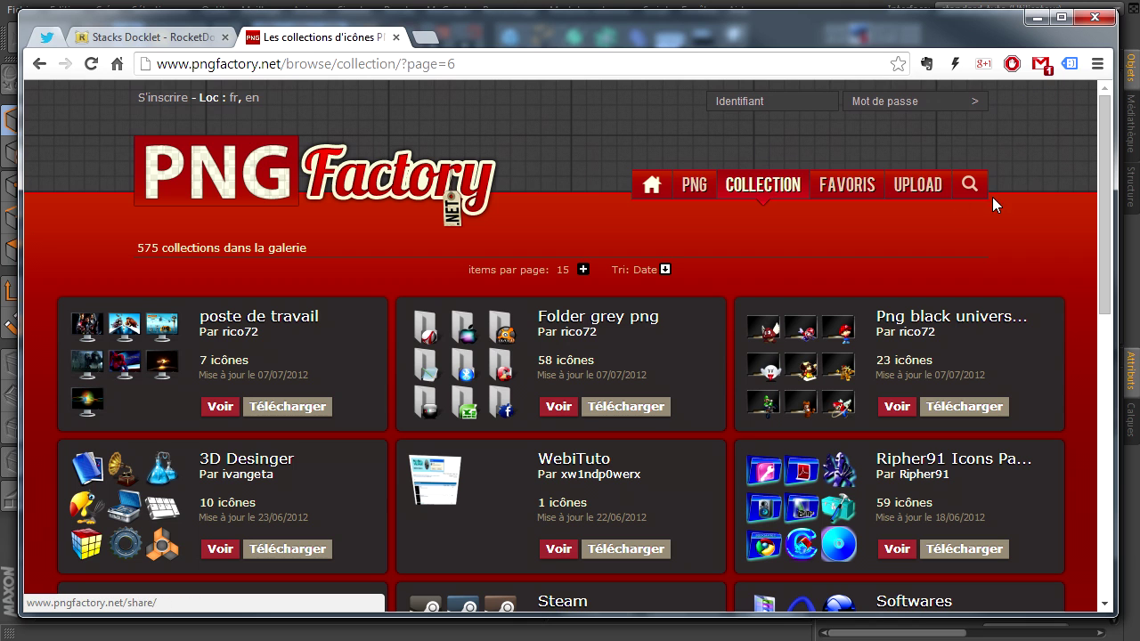
# Step: Search PNG Factory for "folder" and open the blue utorrent mac folder icon's page
pyautogui.click(968, 192)
pyautogui.write('folder')
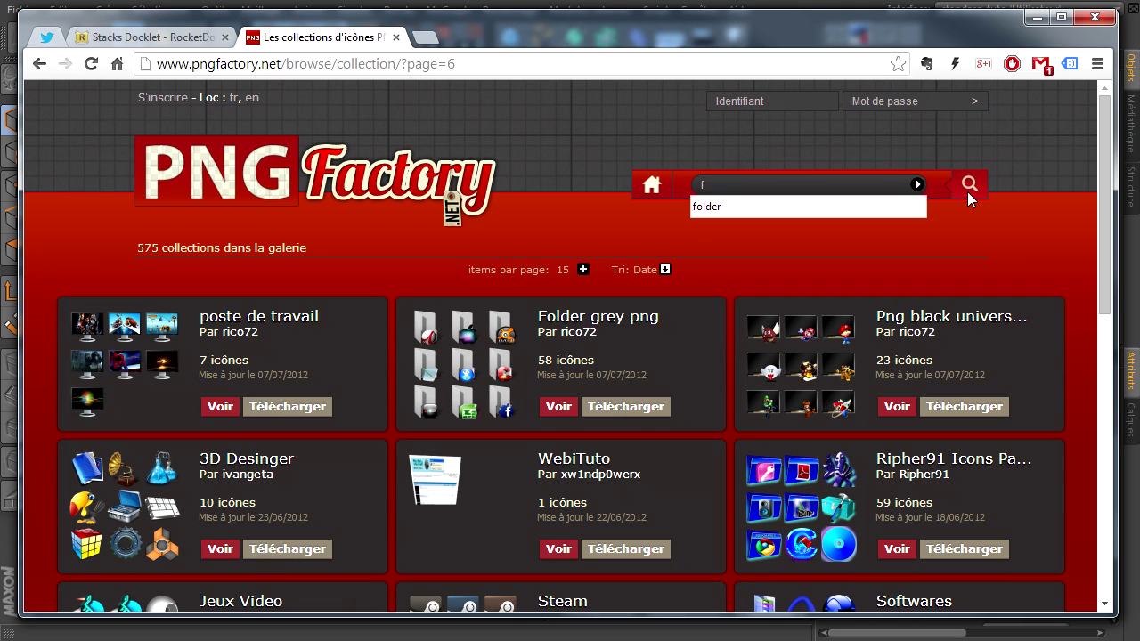
pyautogui.press('Return')
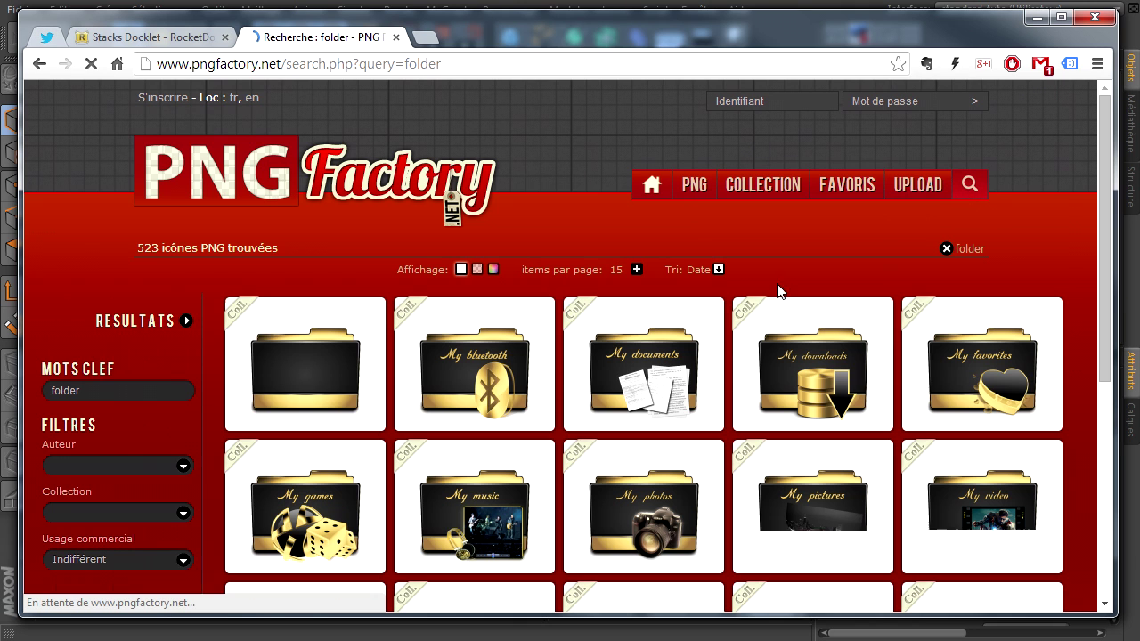
pyautogui.scroll(-1, 700, 401)
pyautogui.scroll(-3, 699, 400)
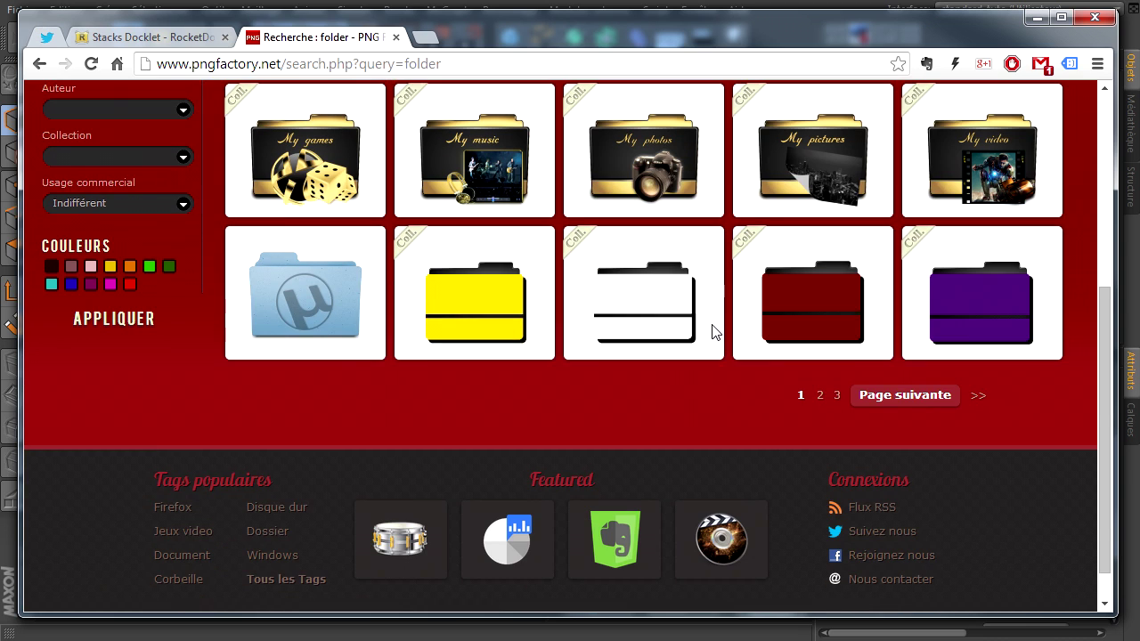
pyautogui.click(337, 280)
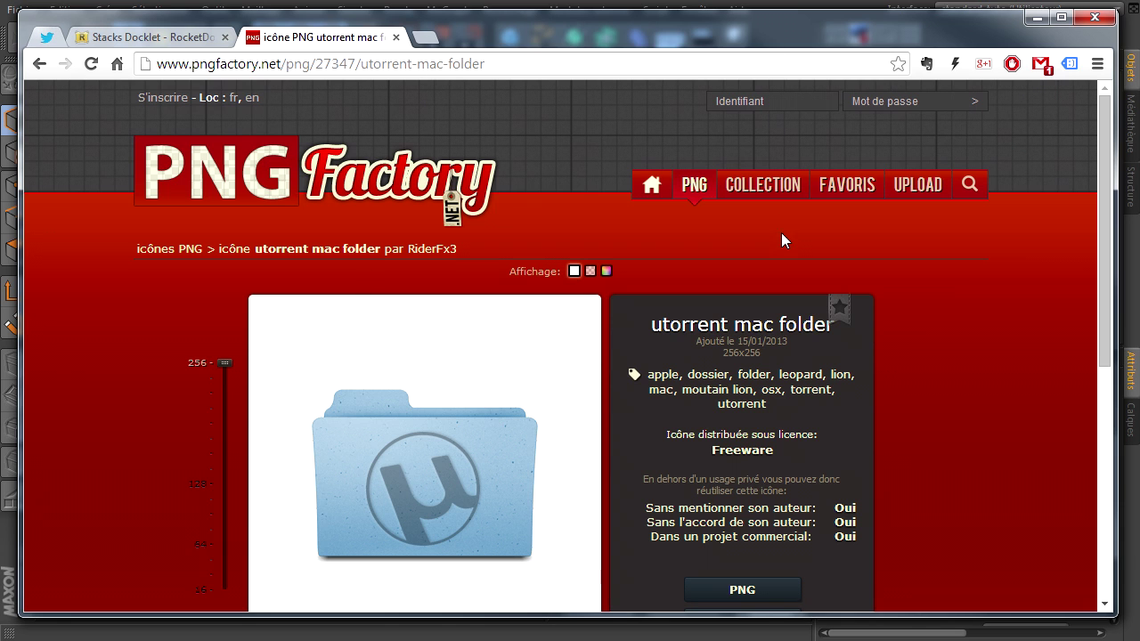
# Step: Examine the utorrent mac folder icon's preview and pixel dimensions, and return to Cinema 4D
pyautogui.scroll(-1, 956, 405)
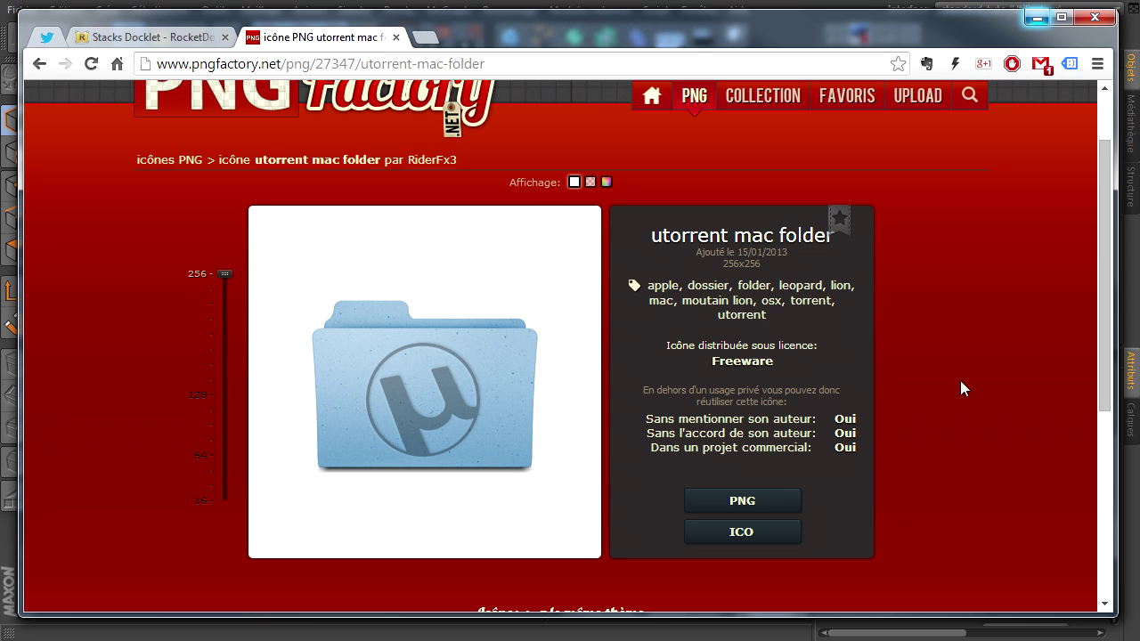
pyautogui.click(1037, 17)
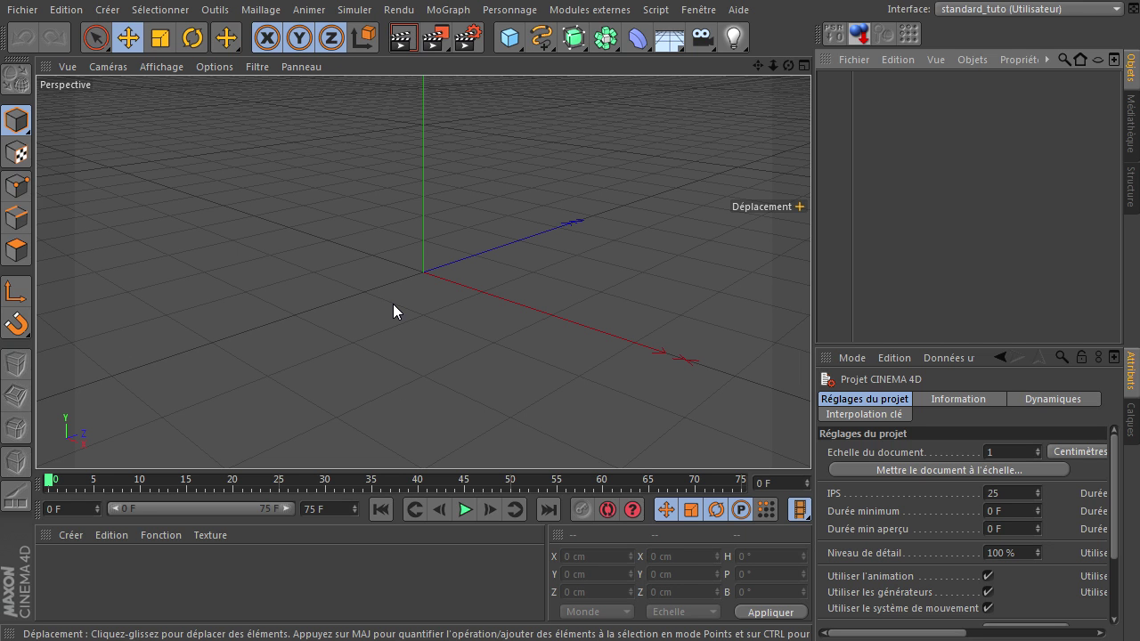
pyautogui.hotkey('alt', 'Tab')
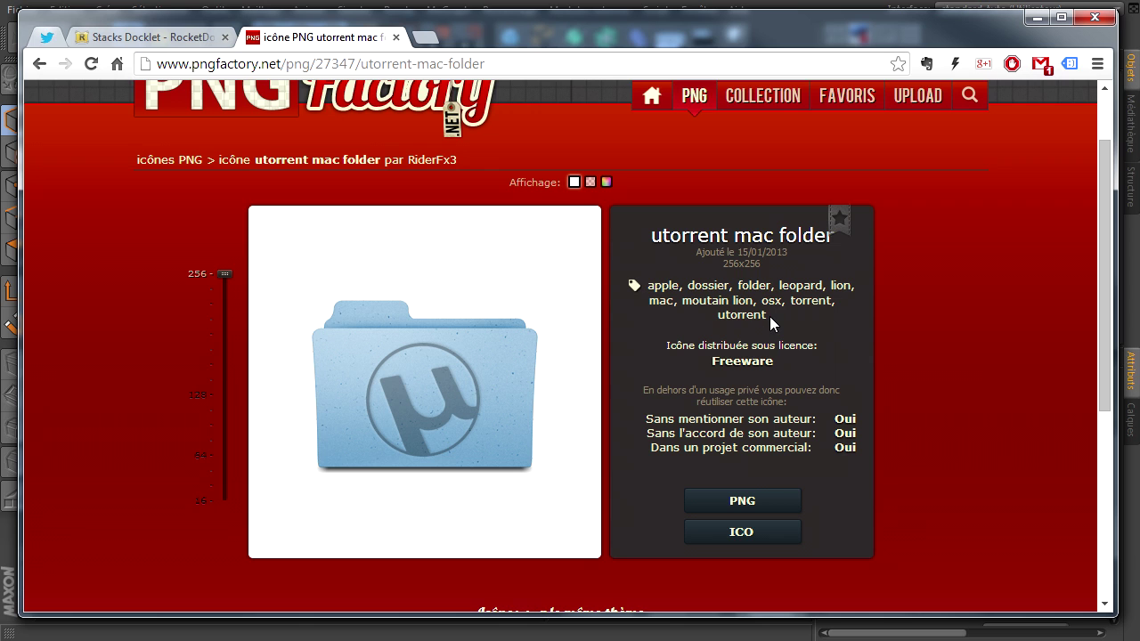
pyautogui.doubleClick(727, 263)
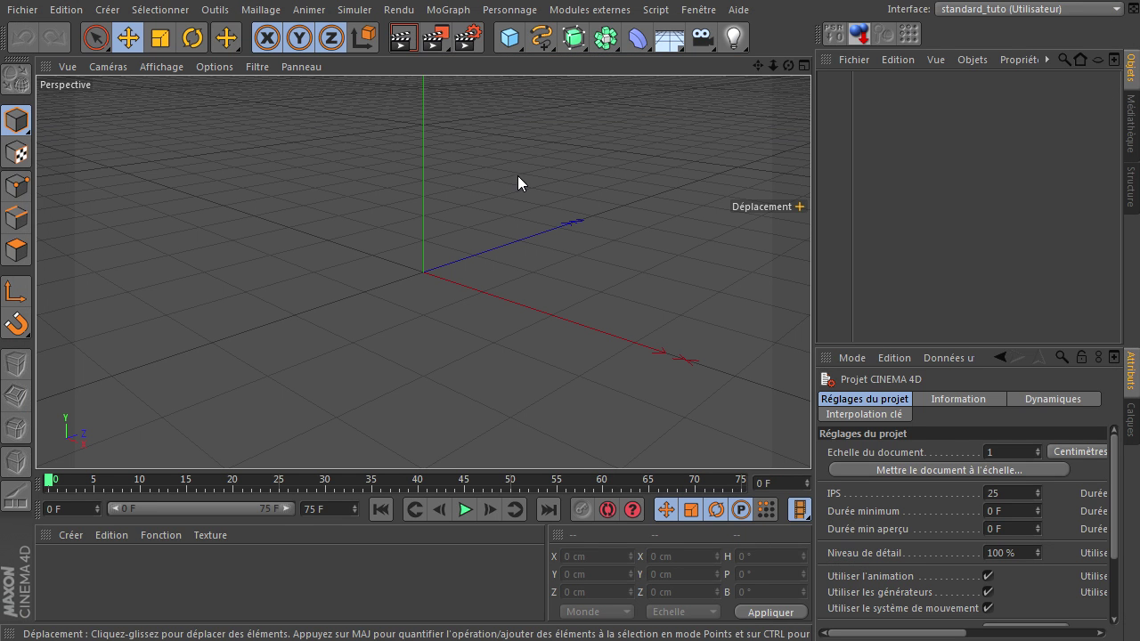
# Step: Open the render settings and limit the rendered frames to the current image (Image courante)
pyautogui.click(465, 41)
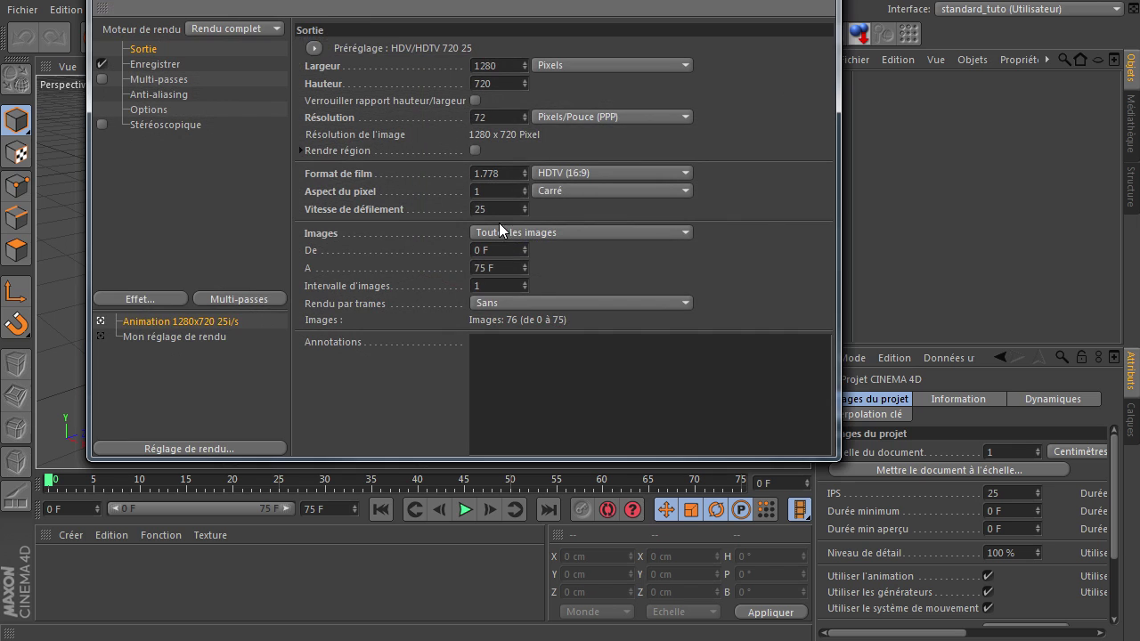
pyautogui.moveTo(329, 9); pyautogui.dragTo(418, 76)
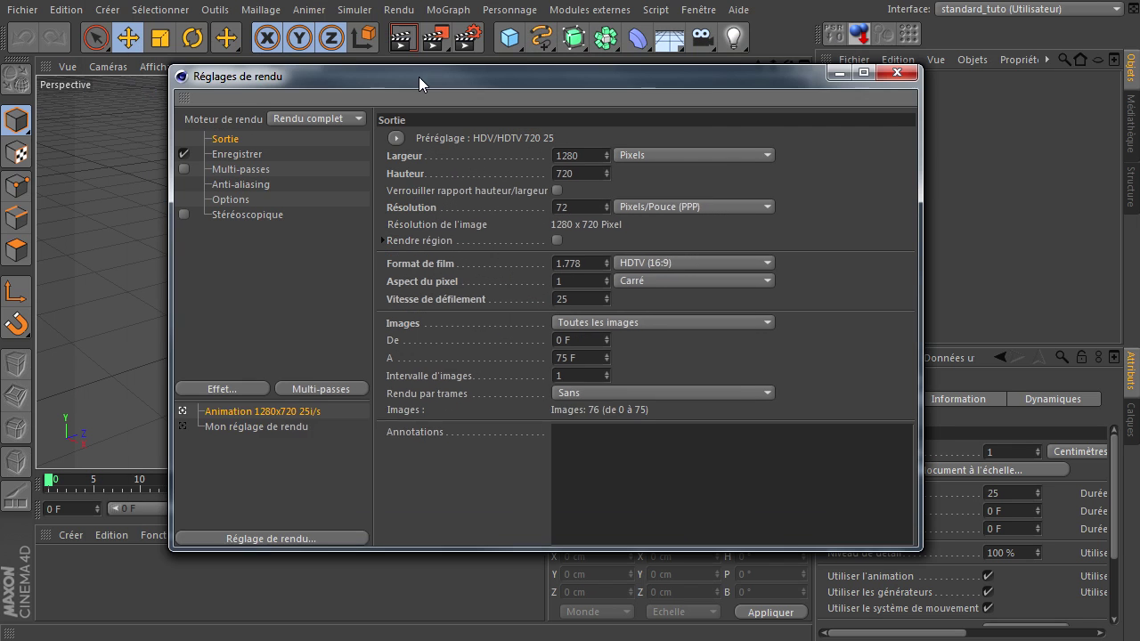
pyautogui.click(613, 322)
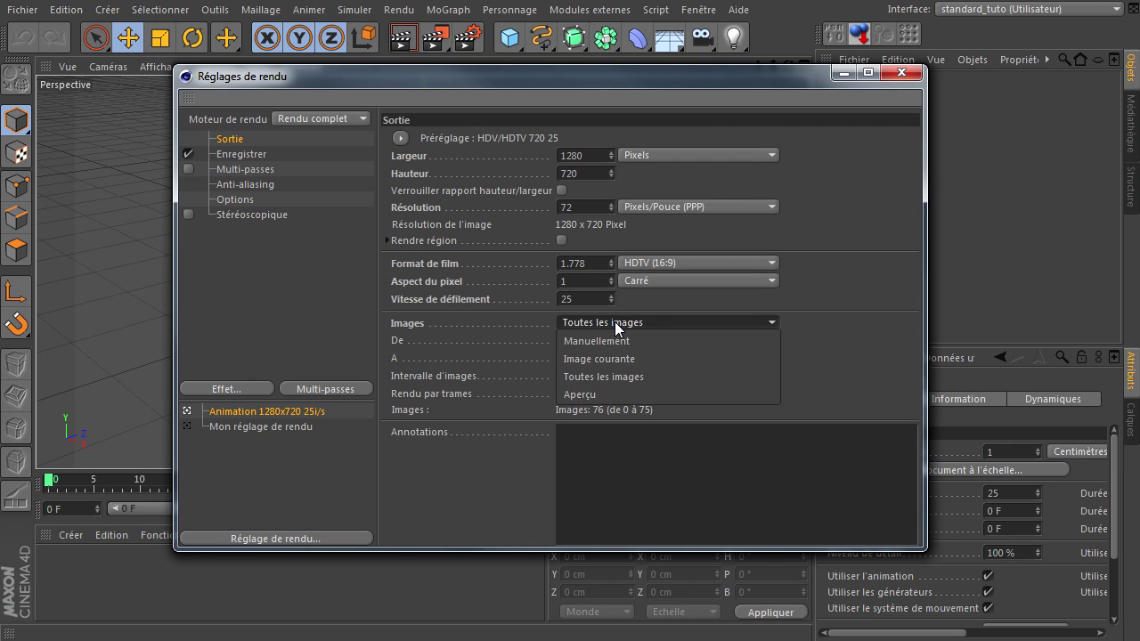
pyautogui.click(651, 359)
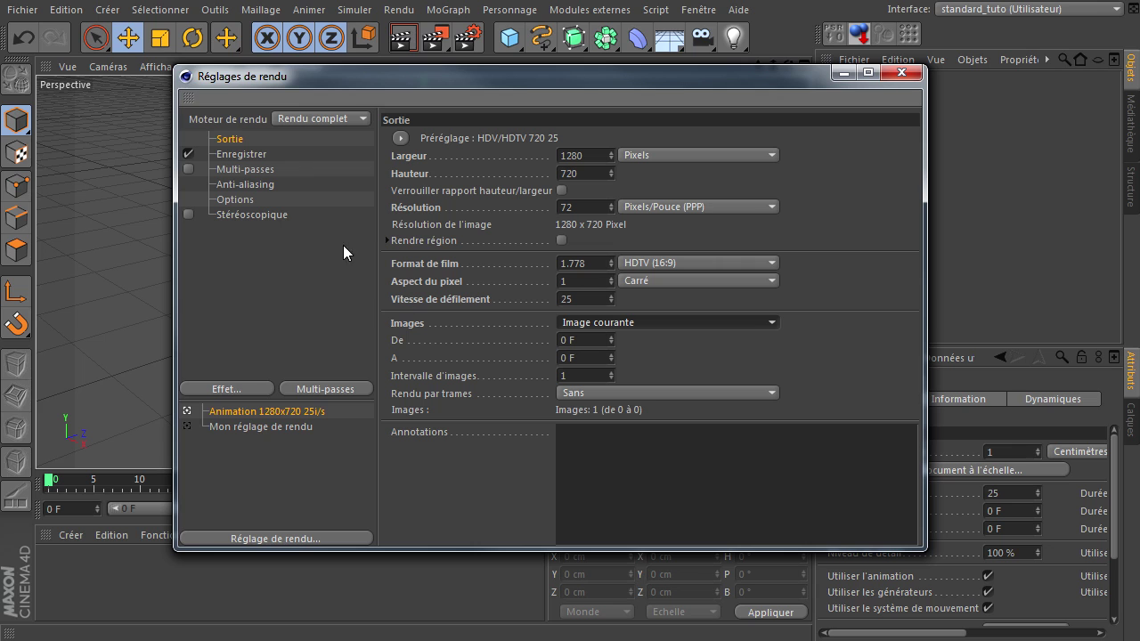
# Step: Set the render output width and height to 256 pixels each and check the square framing in the viewport
pyautogui.doubleClick(602, 155)
pyautogui.write('250')
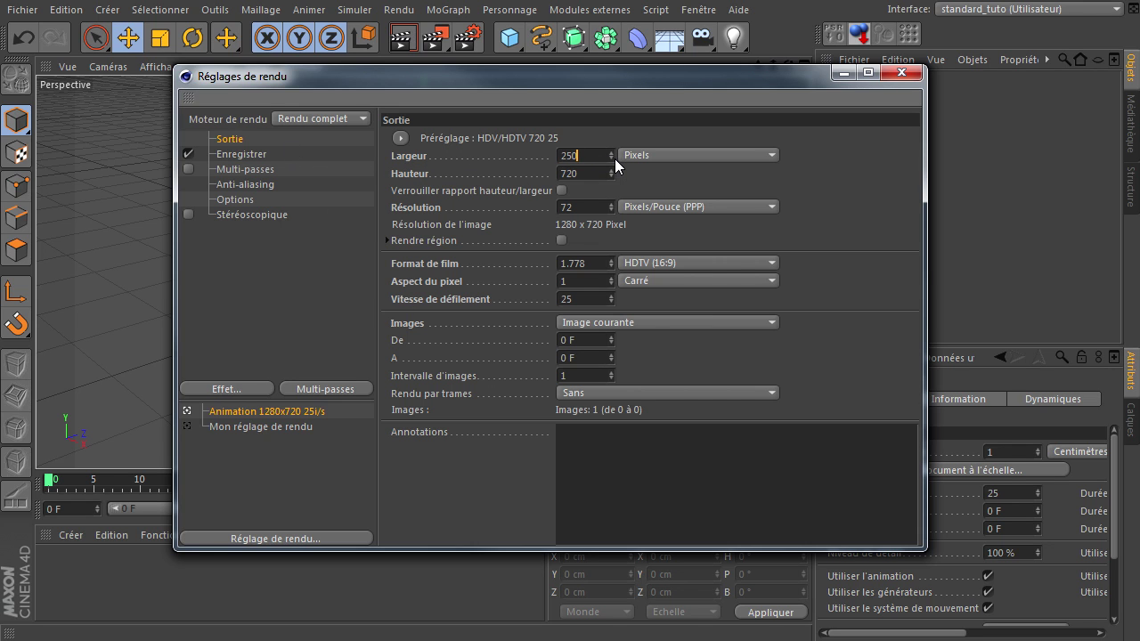
pyautogui.press('BackSpace')
pyautogui.write('6')
pyautogui.press('Tab')
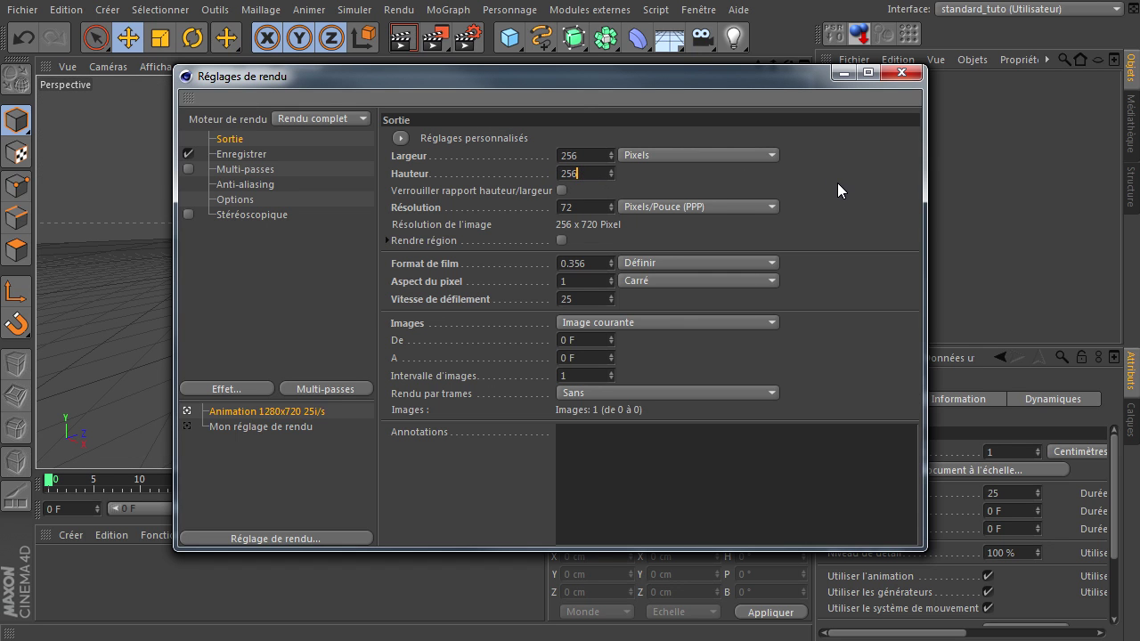
pyautogui.press('Return')
pyautogui.moveTo(573, 95); pyautogui.dragTo(675, 321)
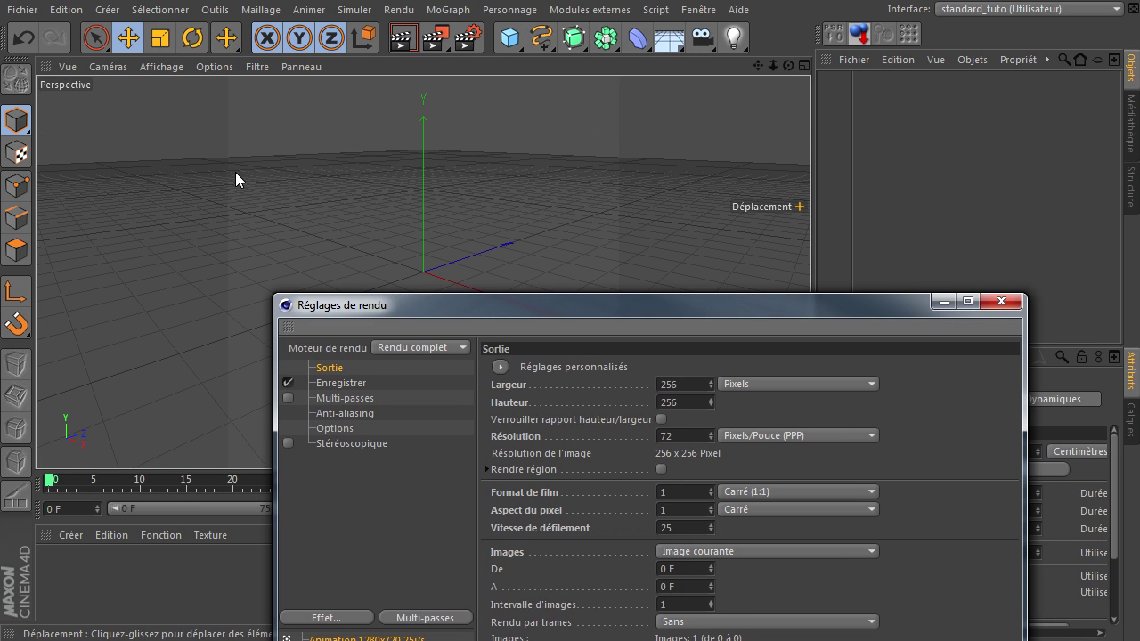
pyautogui.moveTo(469, 308); pyautogui.dragTo(423, 69)
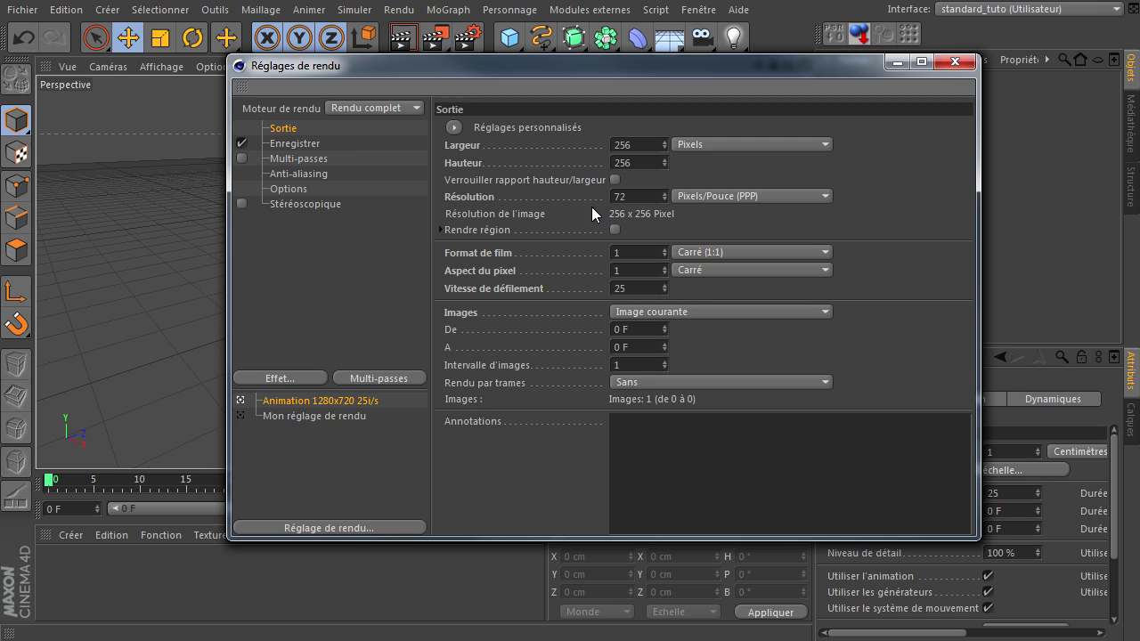
# Step: Set the render's save format to PNG, enable the alpha channel (Canal alpha), and close the render settings
pyautogui.click(352, 146)
pyautogui.click(683, 180)
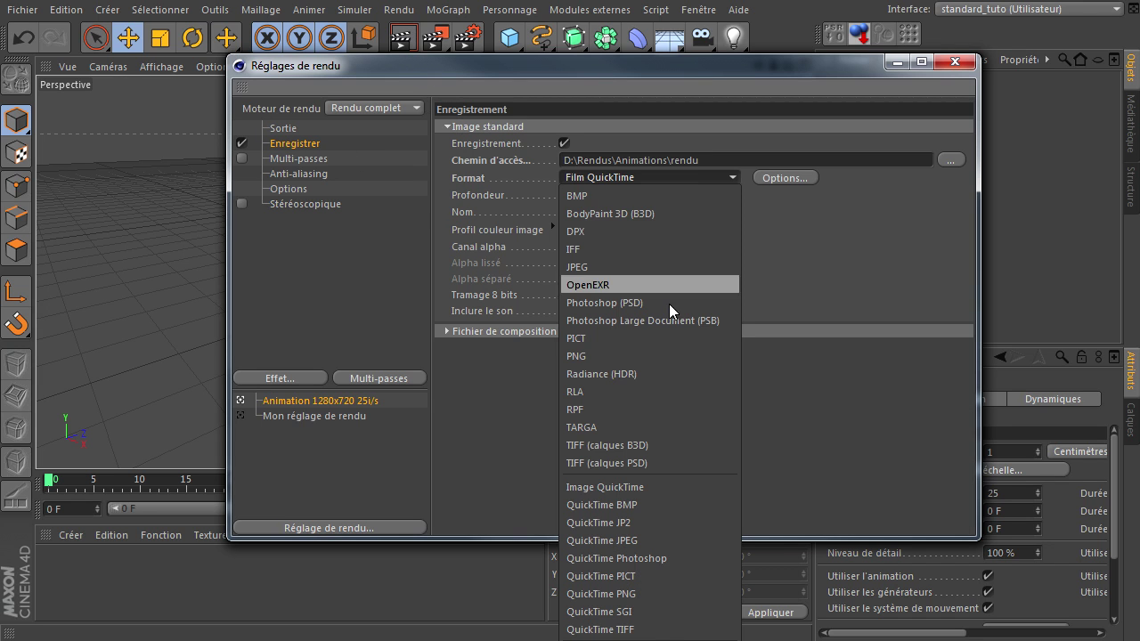
pyautogui.click(659, 356)
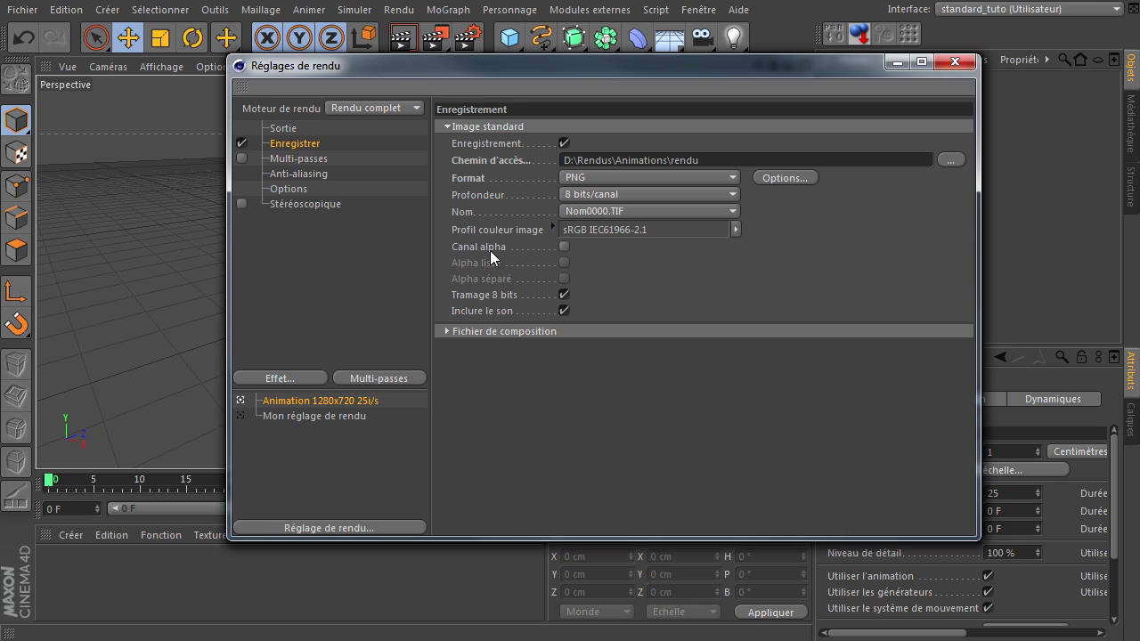
pyautogui.click(564, 247)
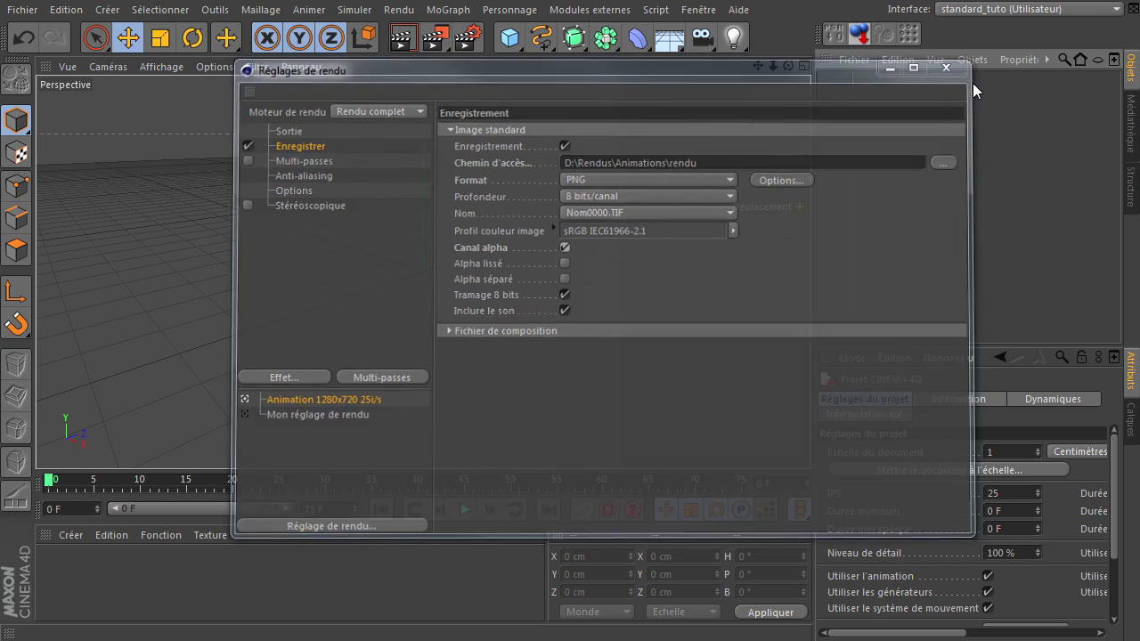
pyautogui.click(961, 65)
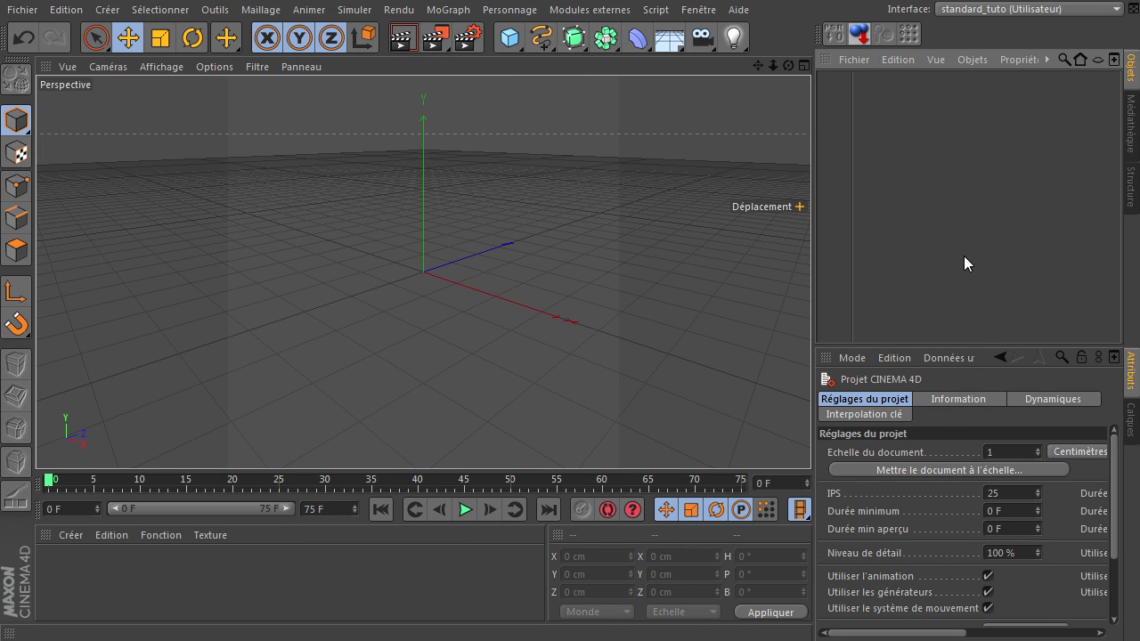
# Step: Create a rectangle spline in the front view (Avant) and set its width to 500 cm
pyautogui.middleClick(385, 308)
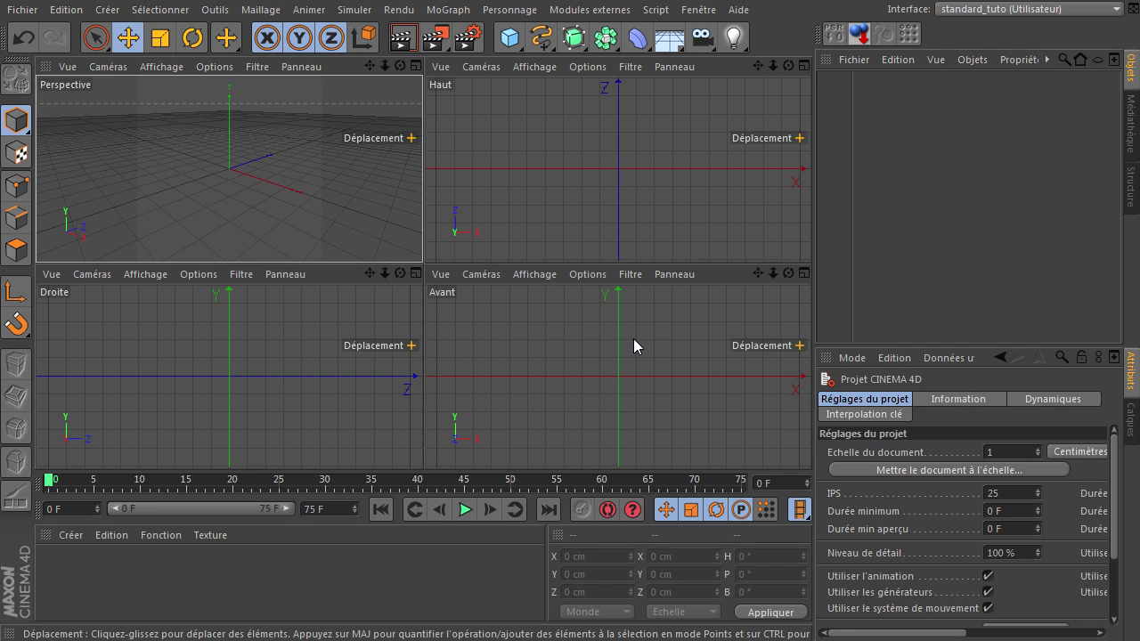
pyautogui.middleClick(665, 363)
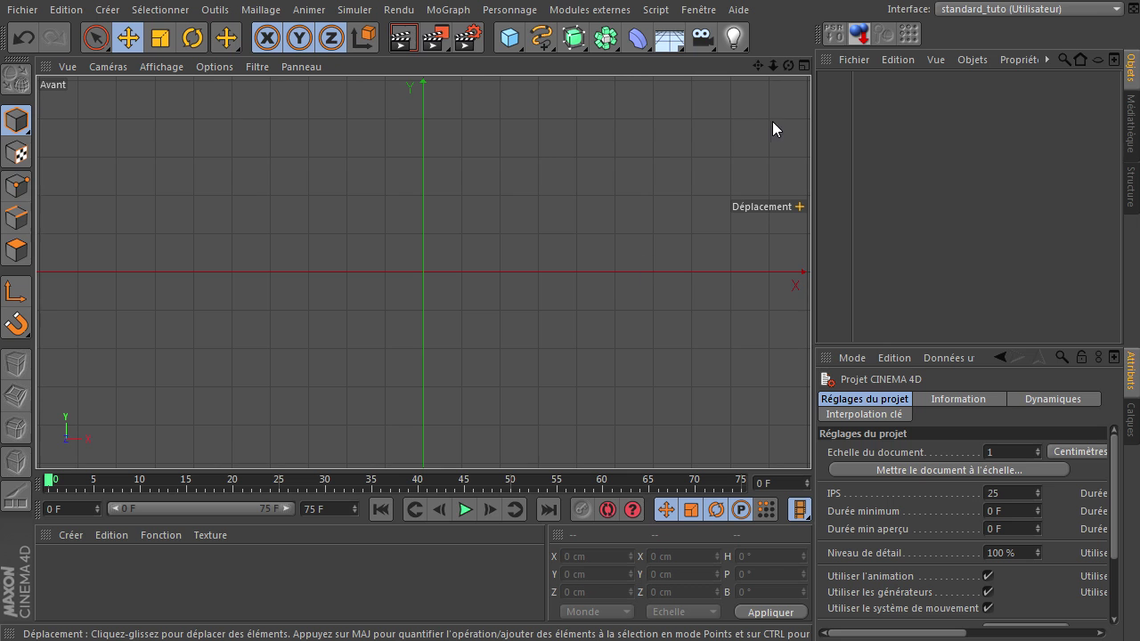
pyautogui.scroll(-8, 419, 253)
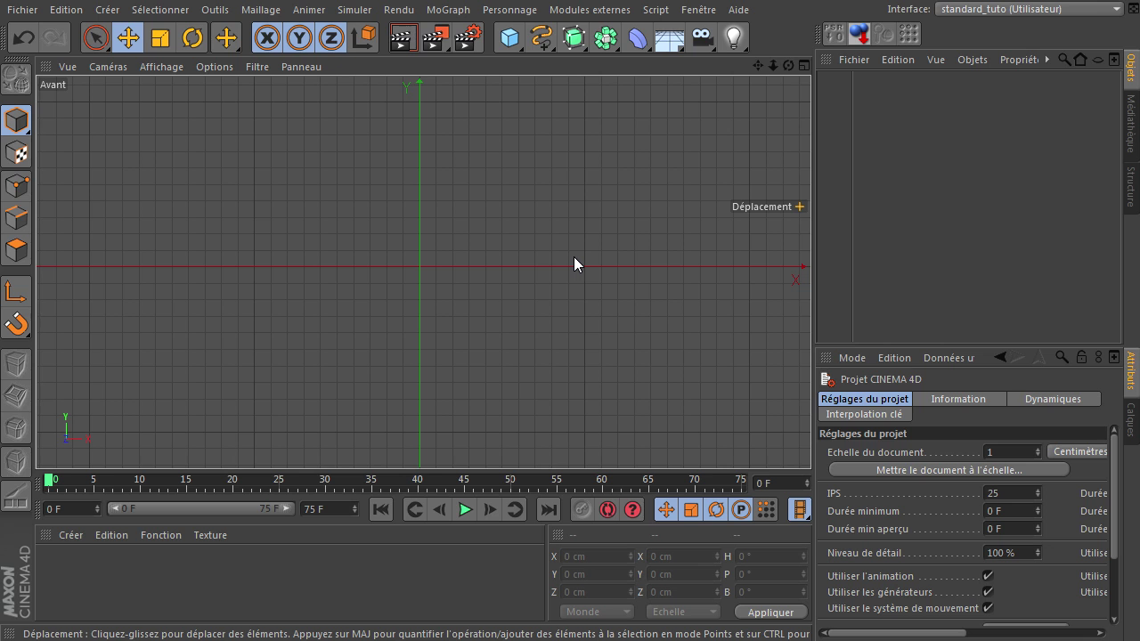
pyautogui.click(540, 38)
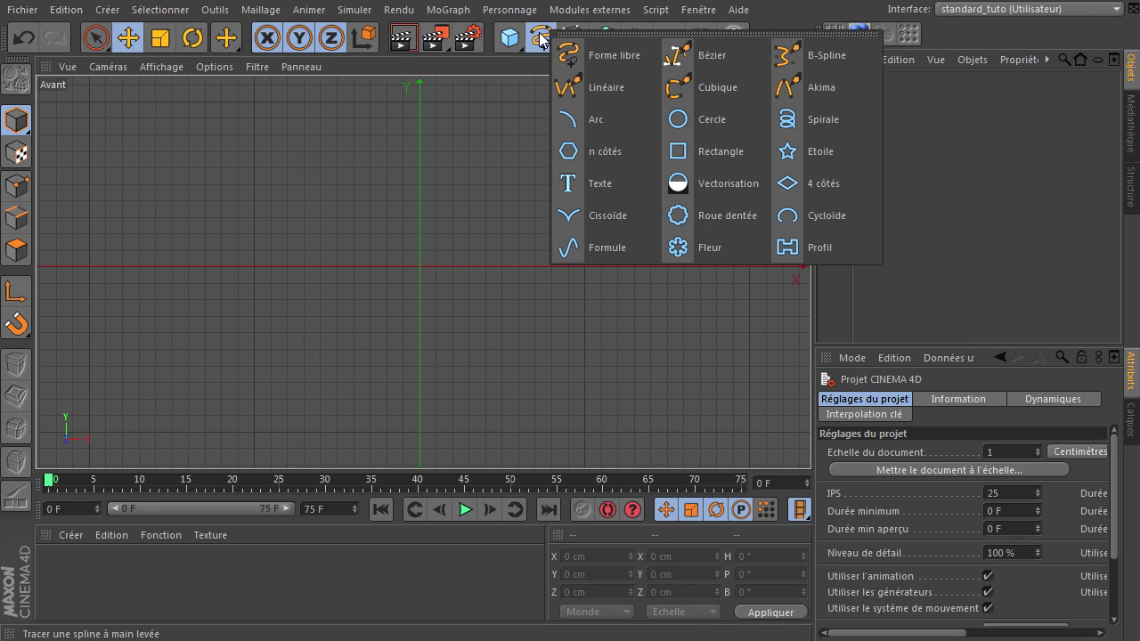
pyautogui.click(712, 151)
pyautogui.scroll(5, 400, 297)
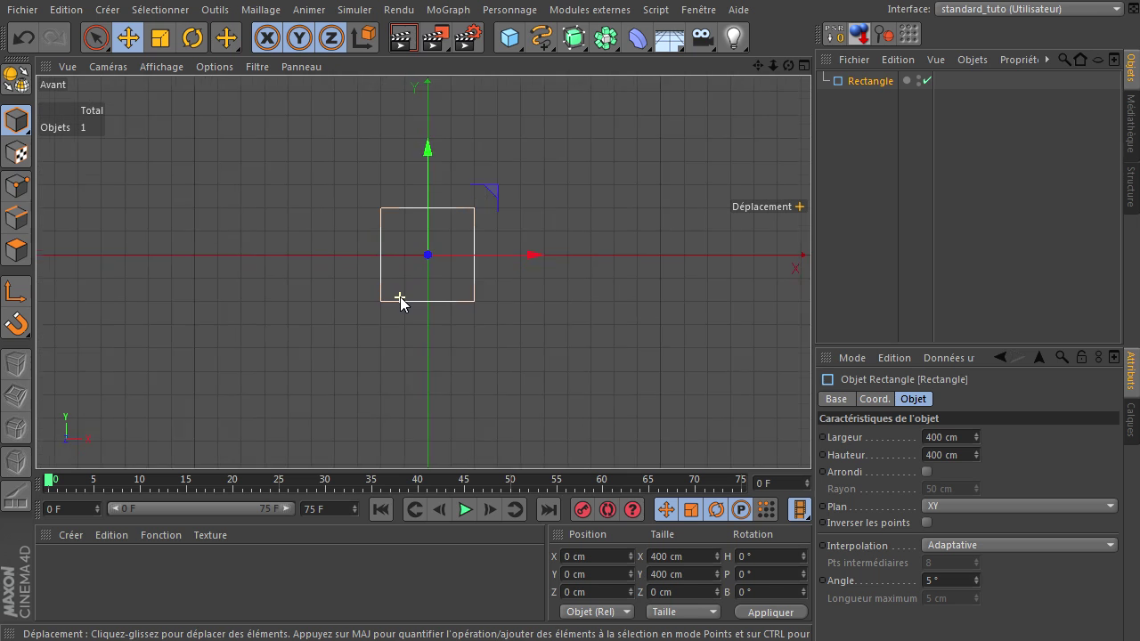
pyautogui.click(960, 437)
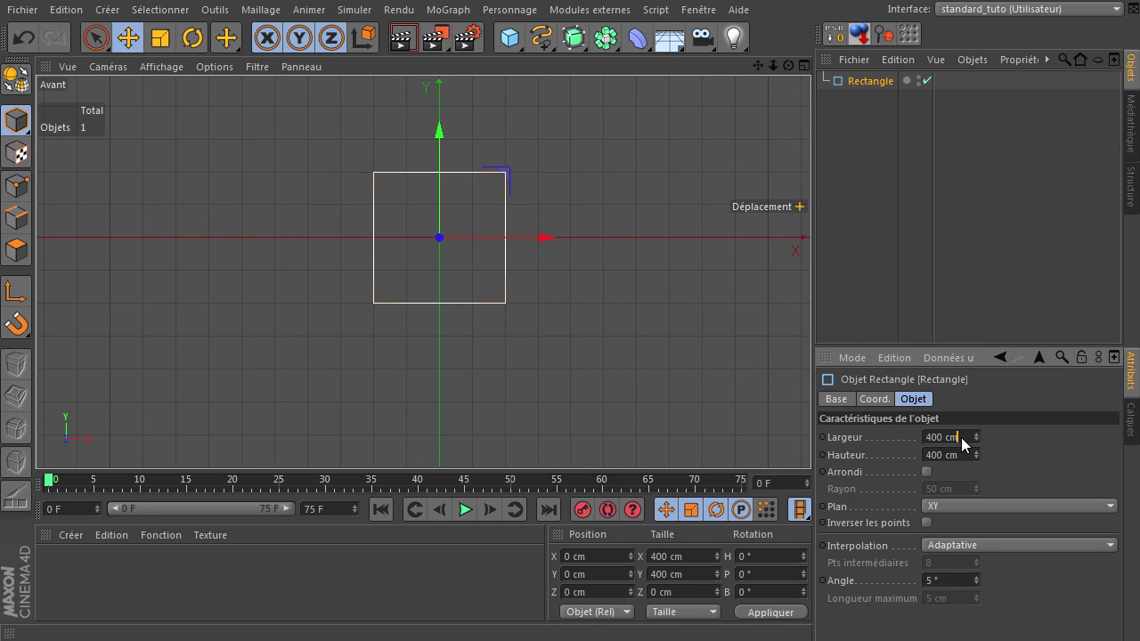
pyautogui.write('500')
pyautogui.press('Return')
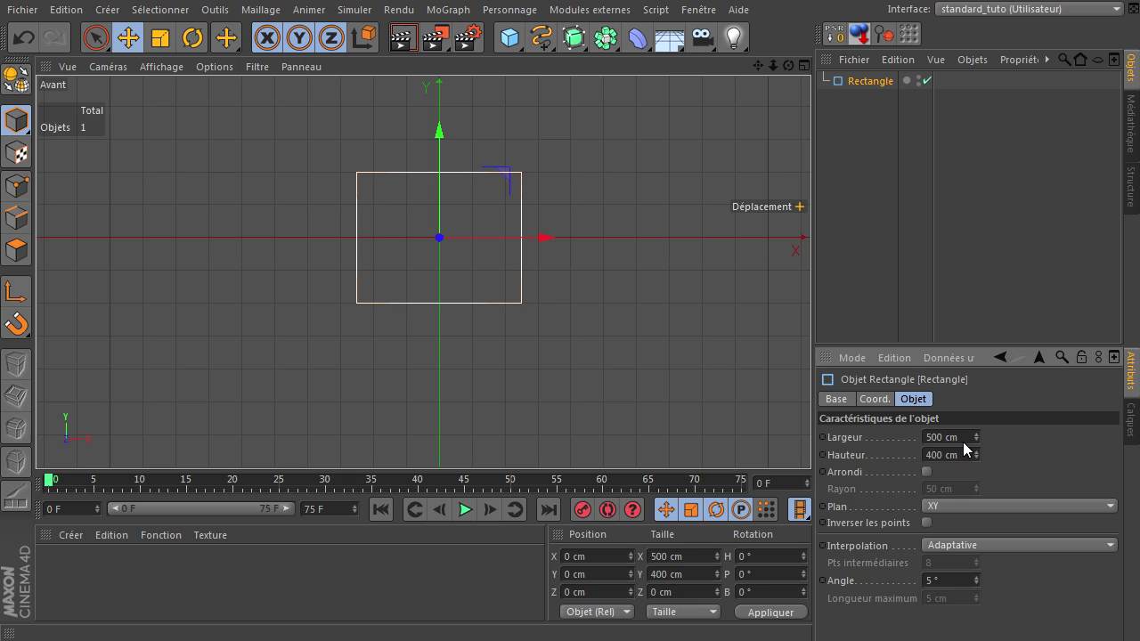
# Step: Round the rectangle's corners (Arrondi) with a radius of 20 cm
pyautogui.click(929, 473)
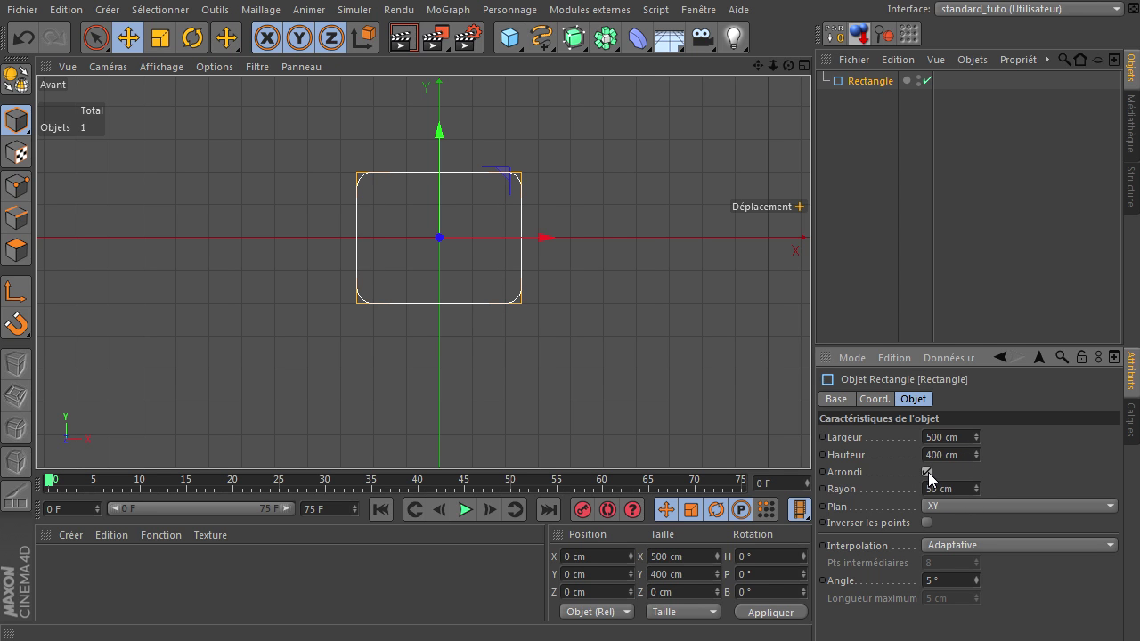
pyautogui.middleClick(554, 248)
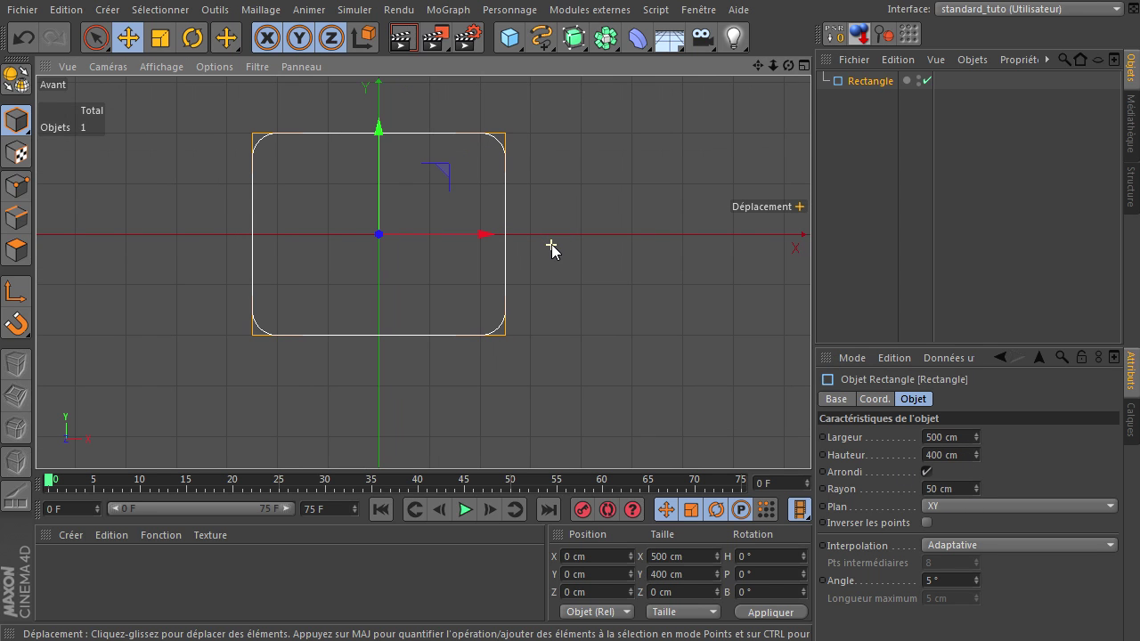
pyautogui.middleClick(264, 136)
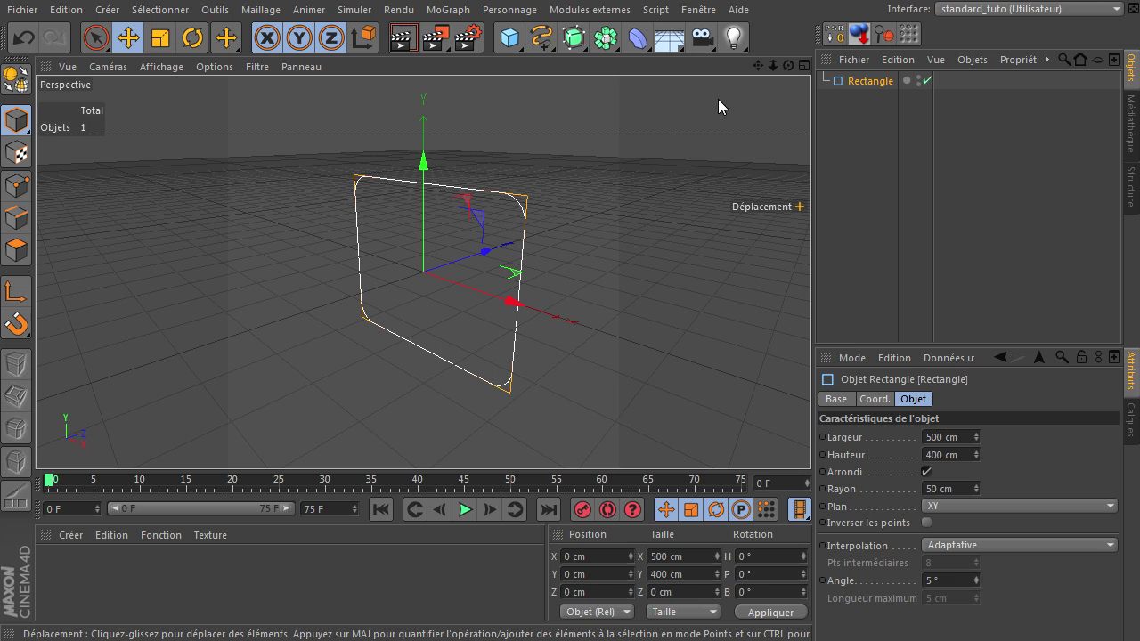
pyautogui.moveTo(789, 66); pyautogui.dragTo(811, 437)
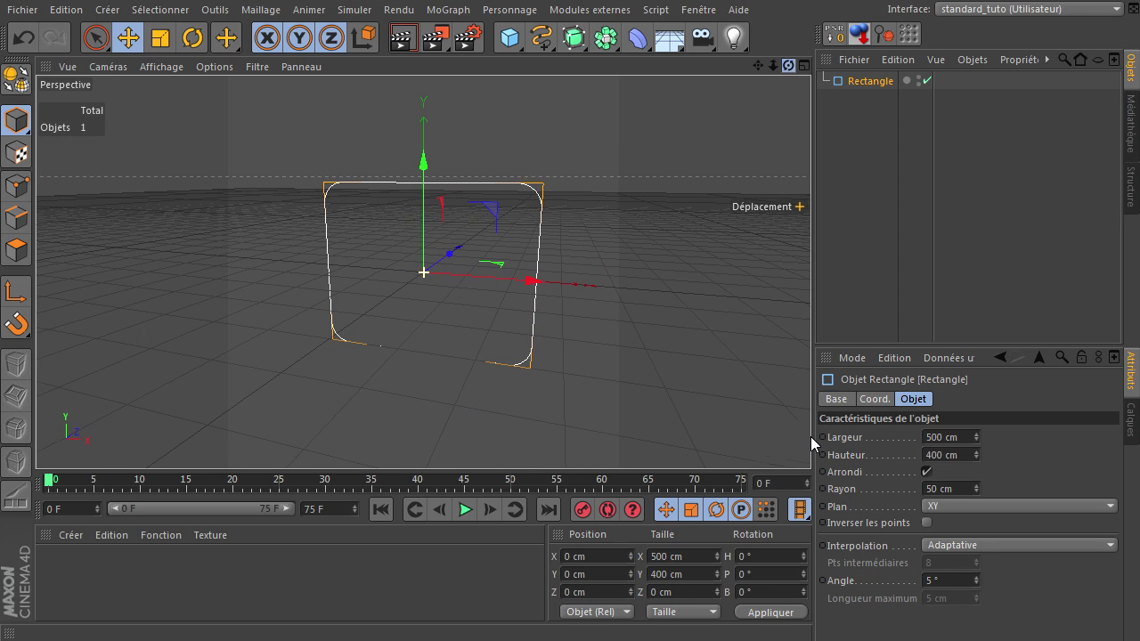
pyautogui.middleClick(699, 178)
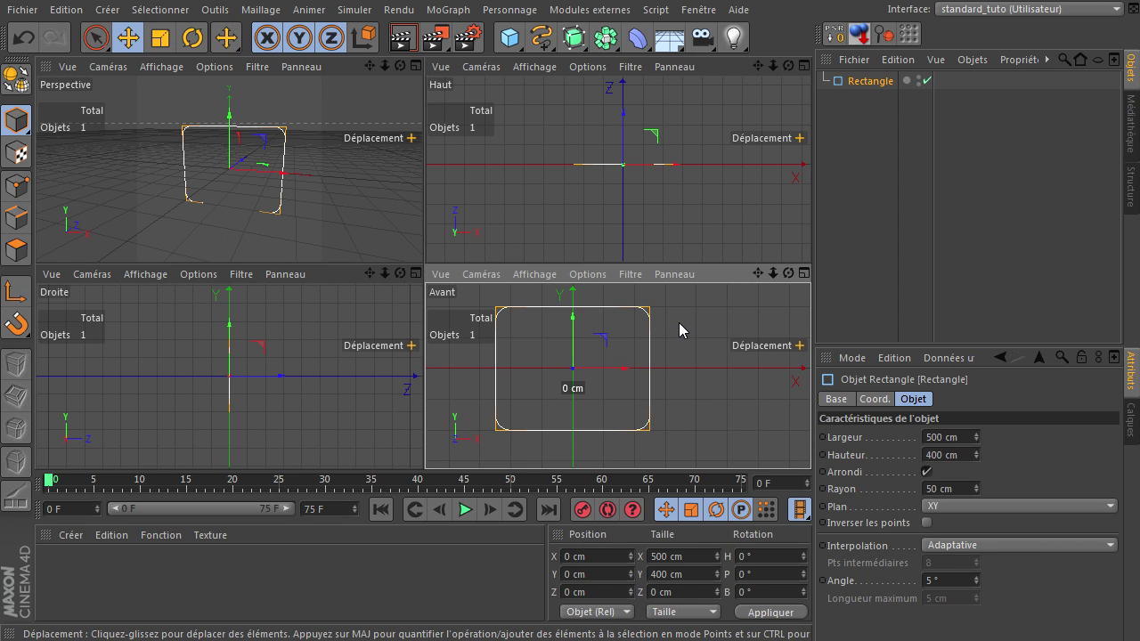
pyautogui.middleClick(678, 322)
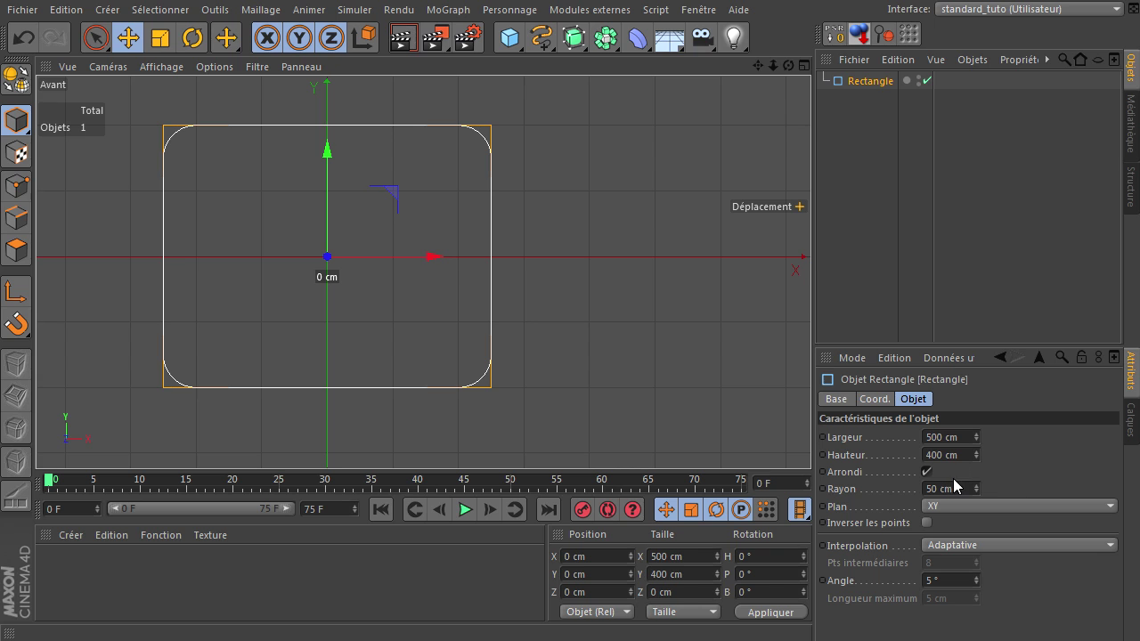
pyautogui.doubleClick(959, 489)
pyautogui.write('20')
pyautogui.press('Return')
pyautogui.click(693, 313)
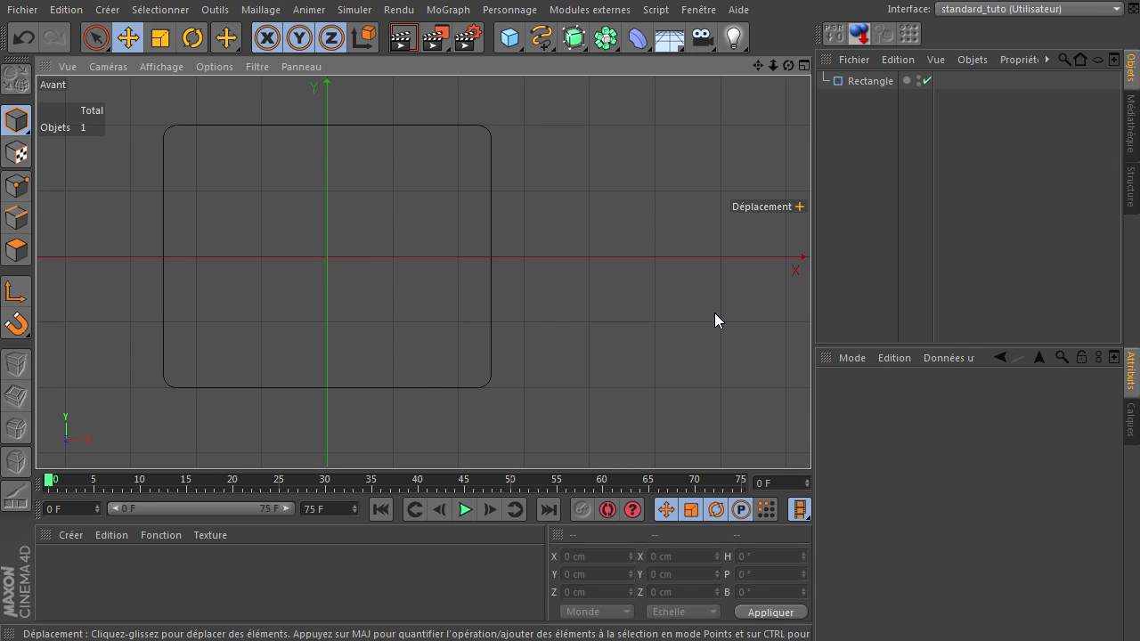
# Step: Convert the rounded rectangle into an editable spline
pyautogui.click(866, 81)
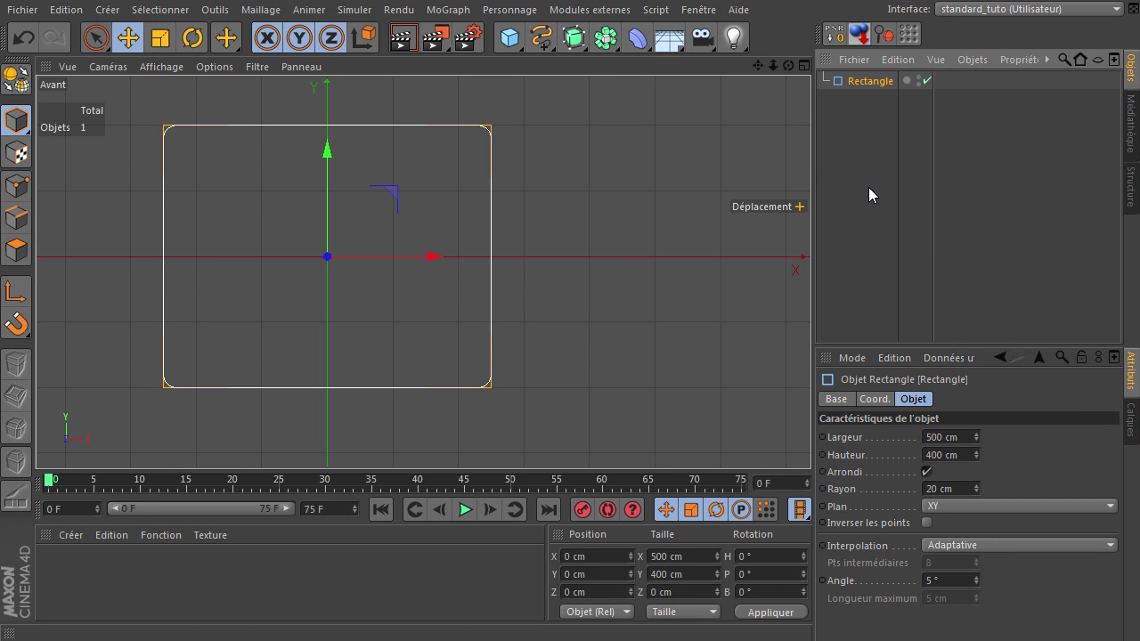
pyautogui.click(535, 130)
pyautogui.middleClick(588, 204)
pyautogui.middleClick(276, 186)
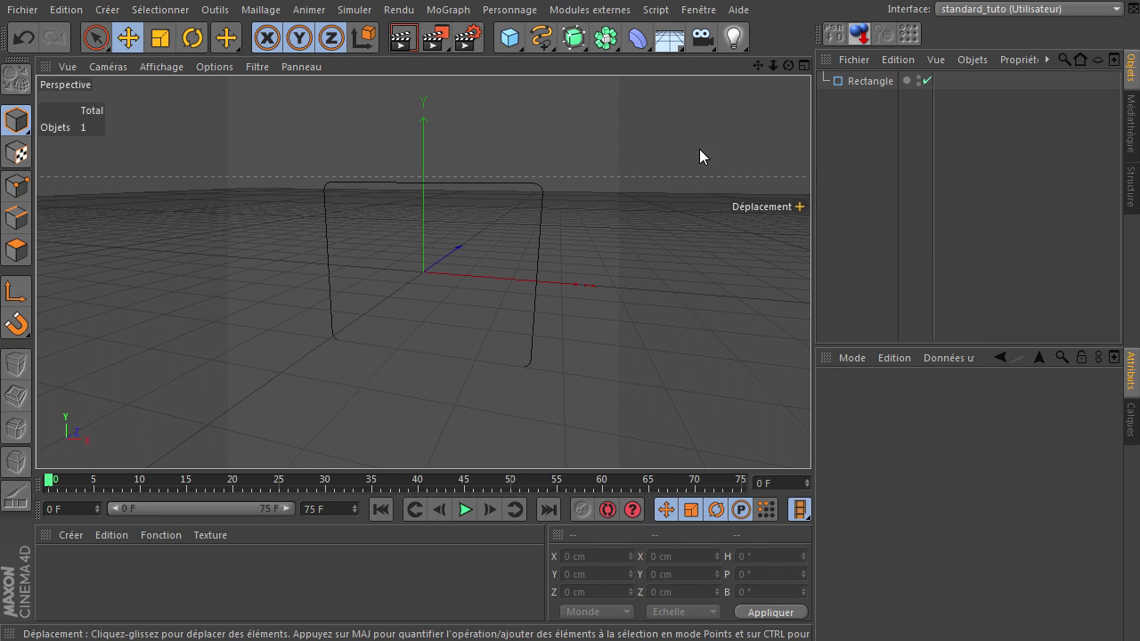
pyautogui.moveTo(811, 437); pyautogui.dragTo(811, 437)
pyautogui.middleClick(705, 167)
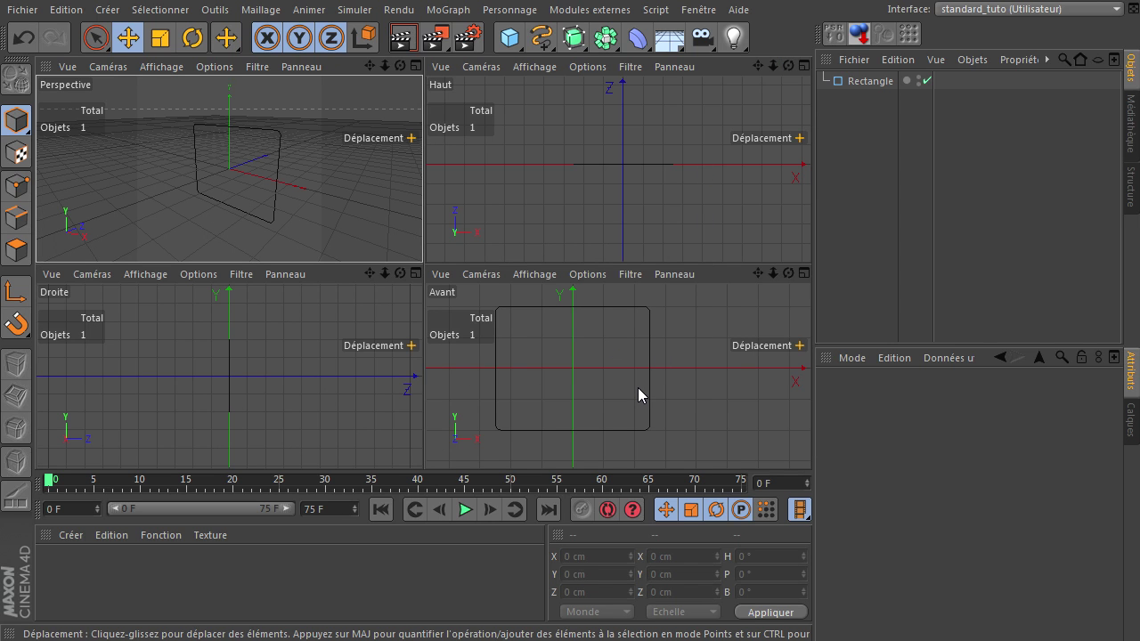
pyautogui.click(870, 82)
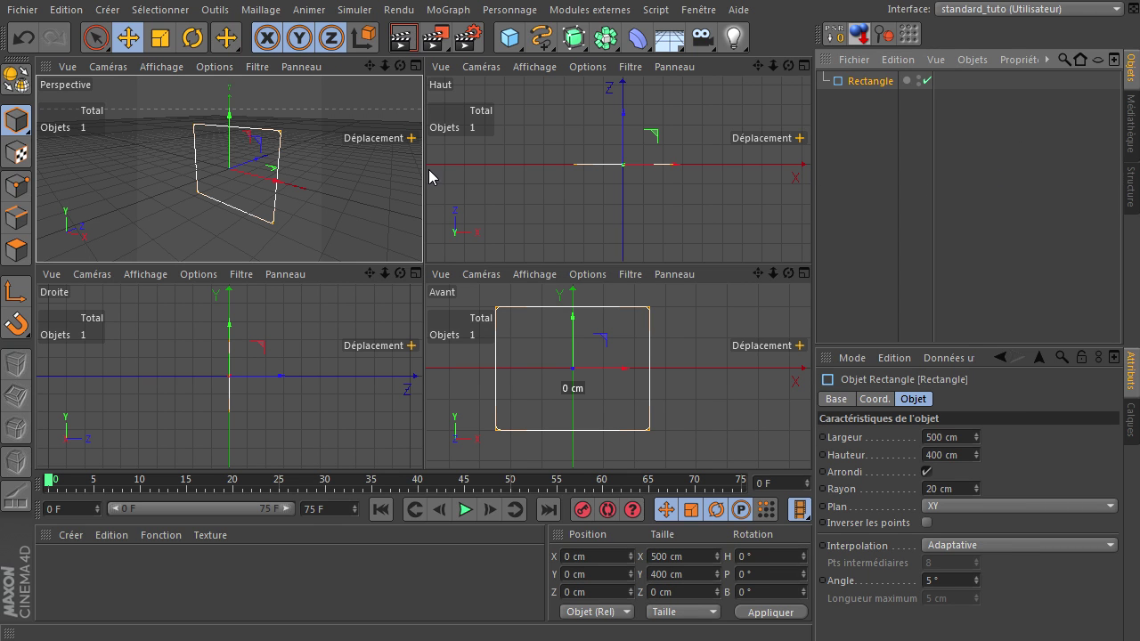
pyautogui.click(16, 79)
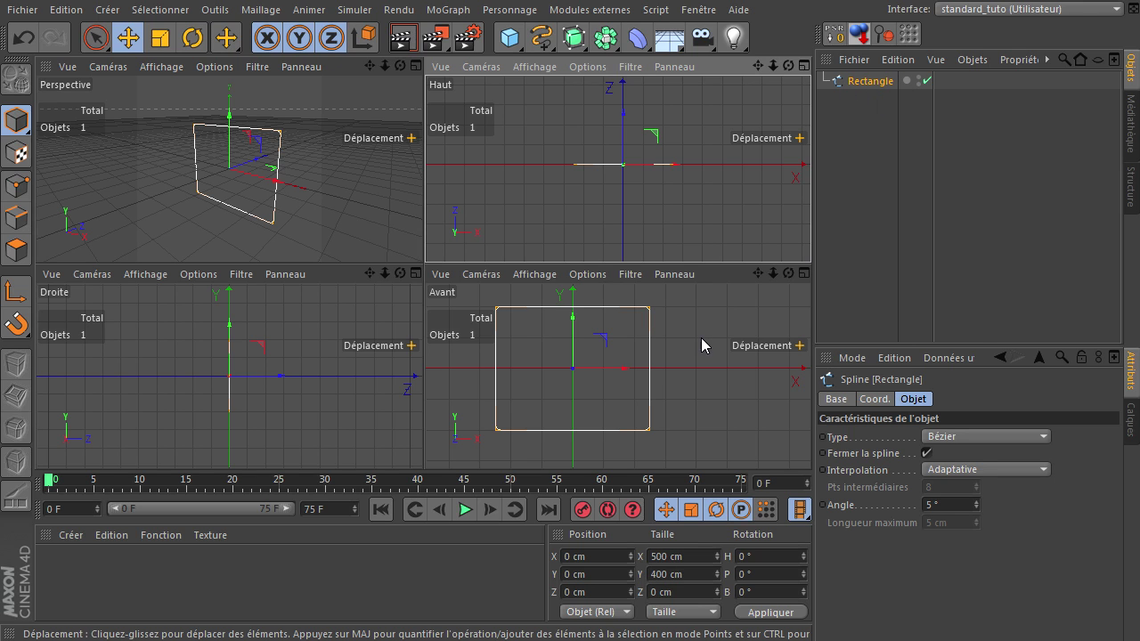
# Step: Duplicate the rectangle spline, then rename the original "onglet" and the copy "front"
pyautogui.keyDown('ctrl'); pyautogui.moveTo(870, 84); pyautogui.dragTo(867, 134); pyautogui.keyUp('ctrl')
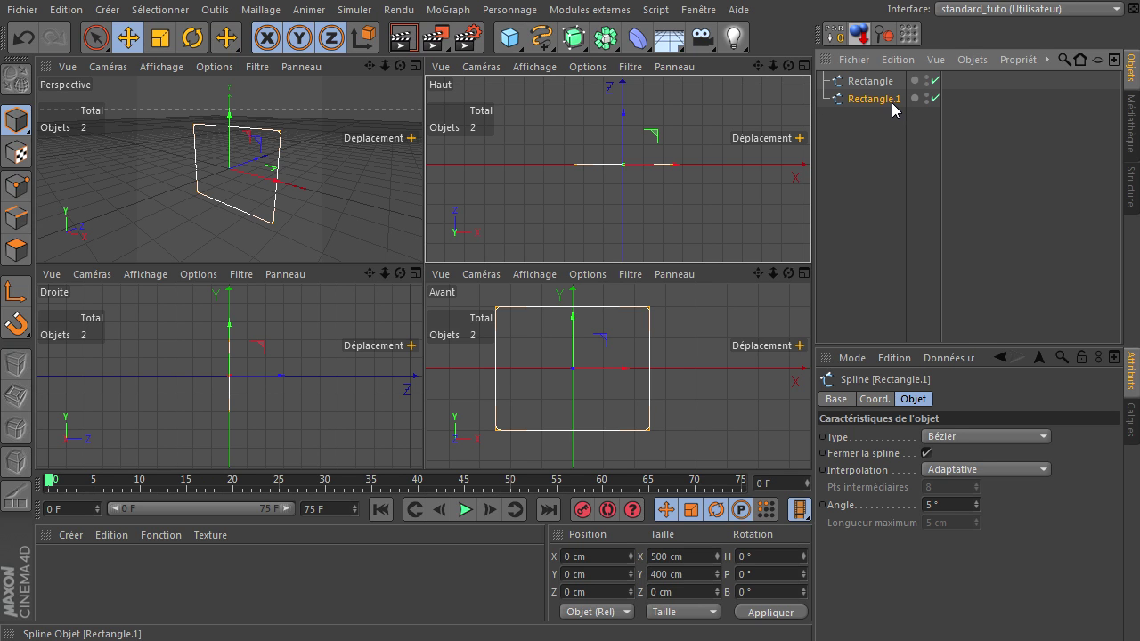
pyautogui.doubleClick(874, 81)
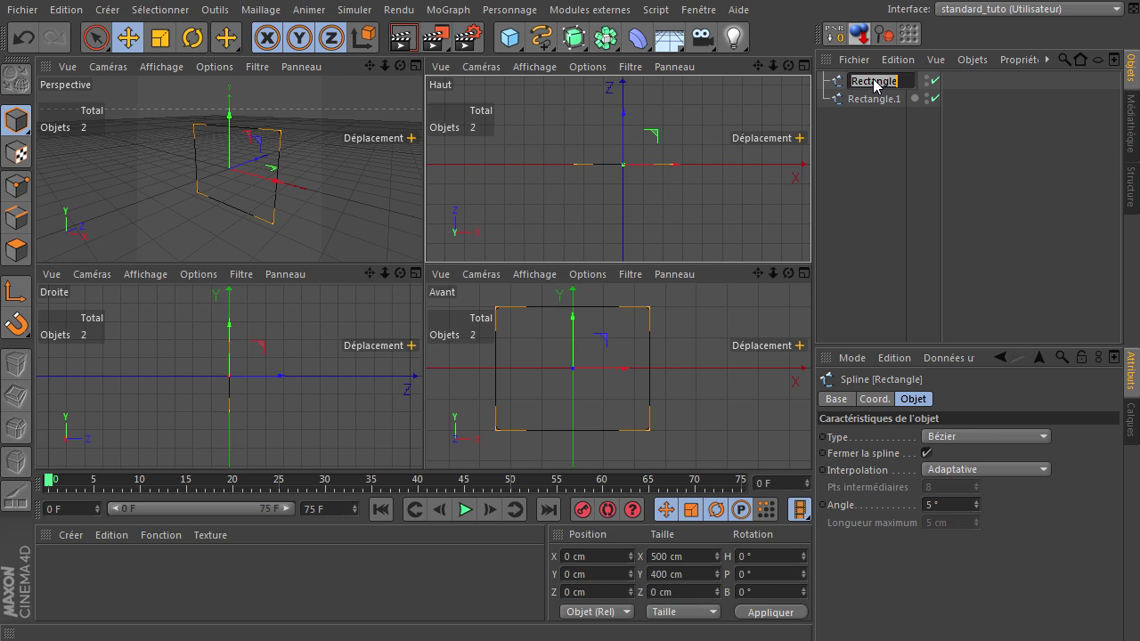
pyautogui.write('onglet')
pyautogui.press('Return')
pyautogui.doubleClick(891, 104)
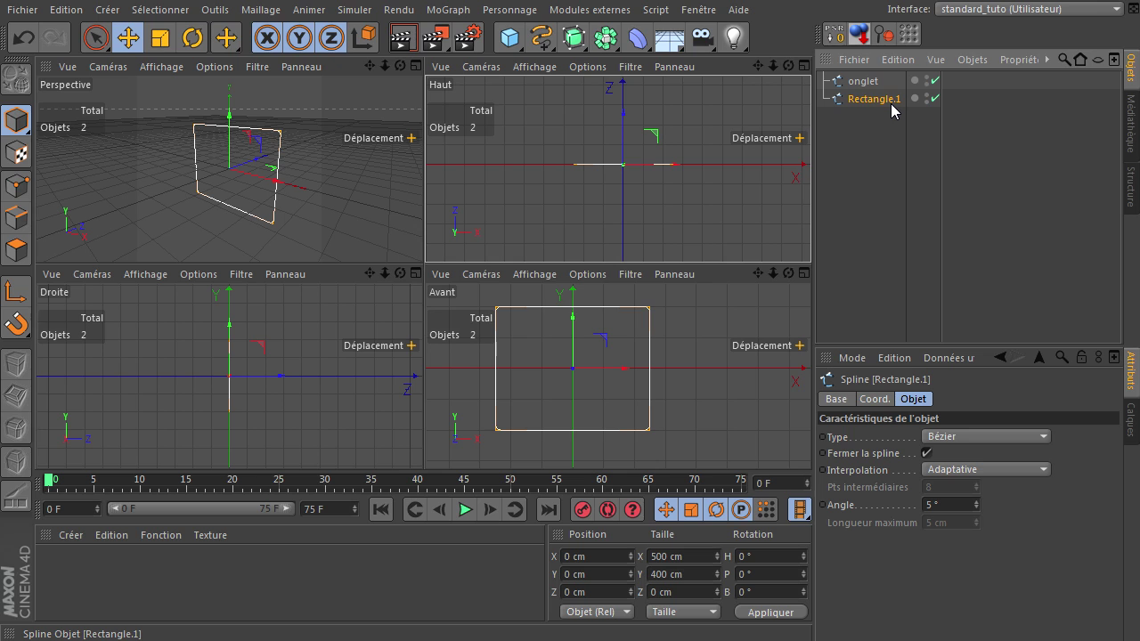
pyautogui.write('front')
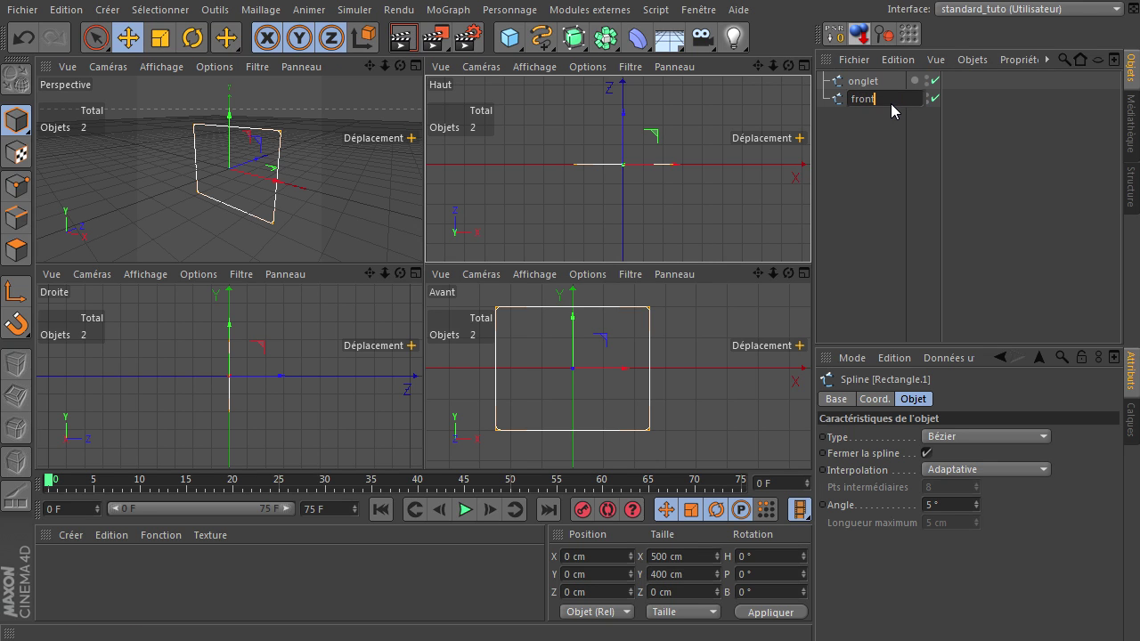
pyautogui.press('Return')
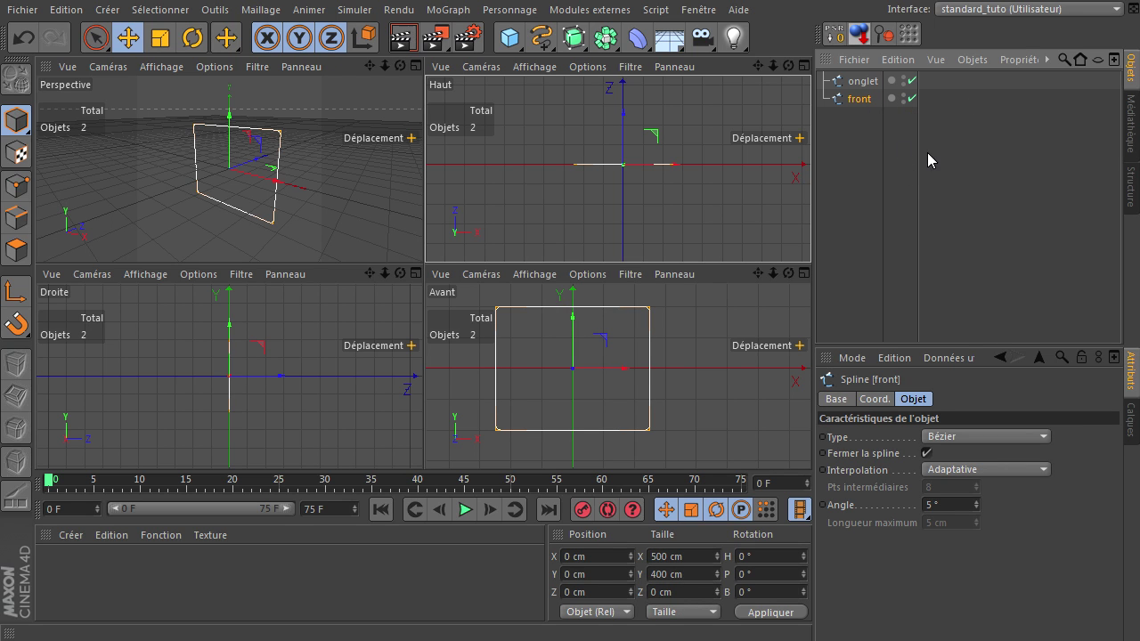
# Step: Hide the front spline in both the viewport and the render
pyautogui.click(903, 95)
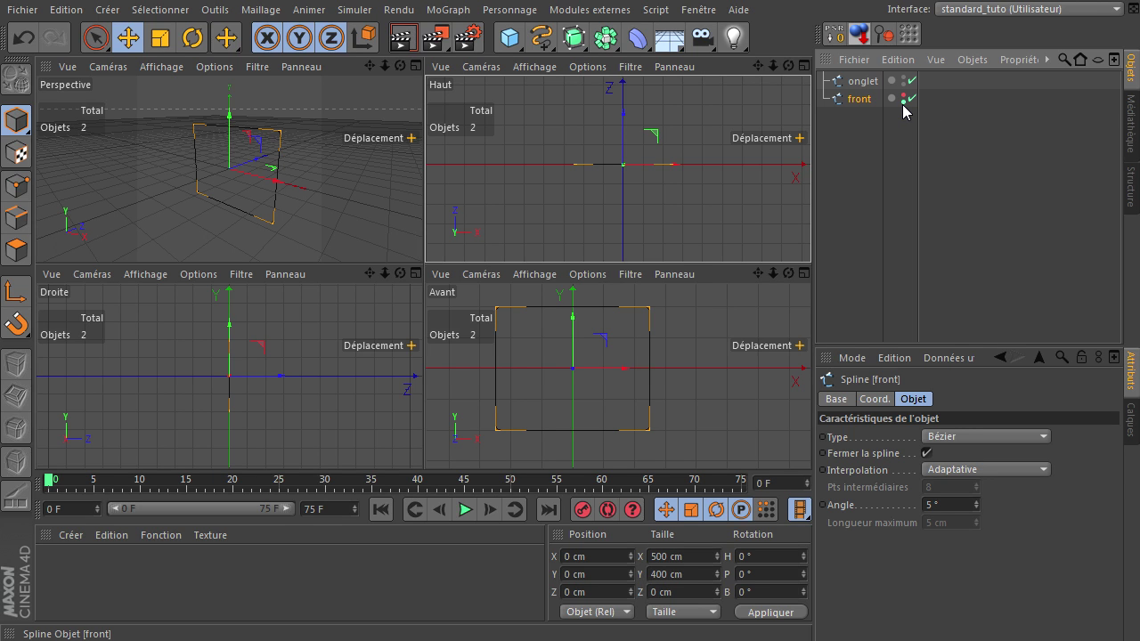
pyautogui.click(903, 94)
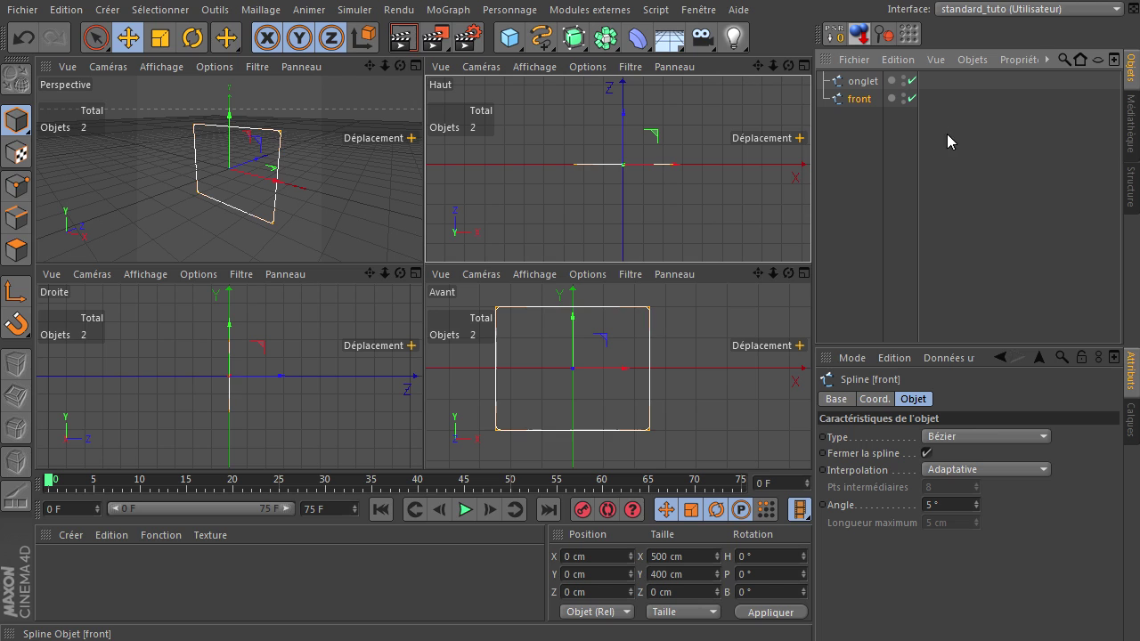
pyautogui.click(903, 95)
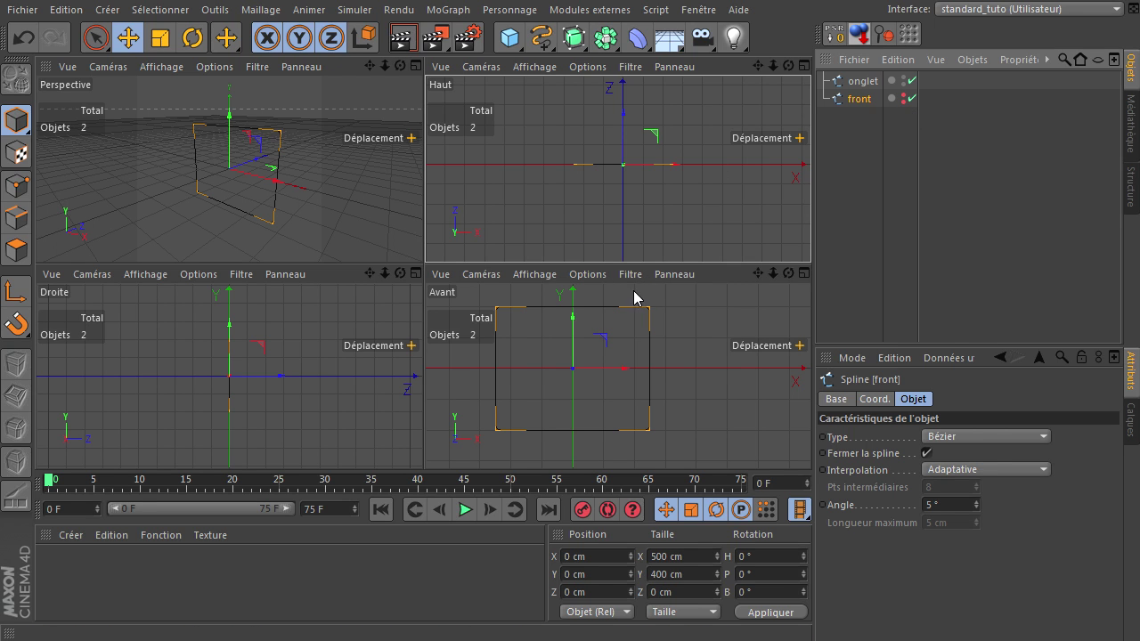
# Step: Cut the onglet spline in point mode with four vertical Knife cuts: two just right of centre, two near the right corner
pyautogui.middleClick(686, 320)
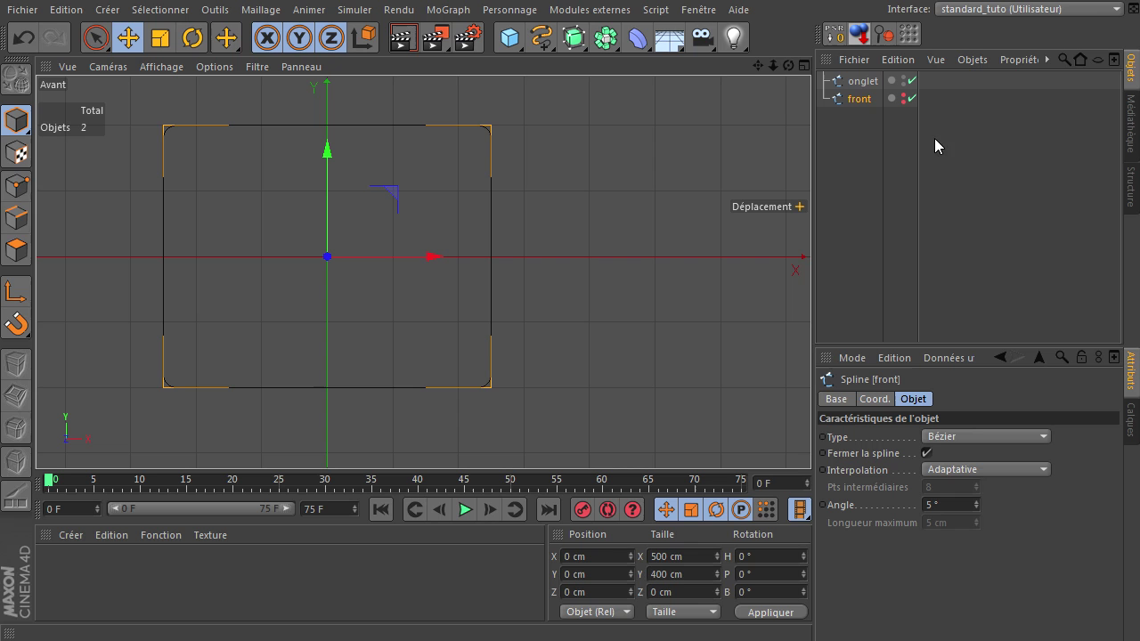
pyautogui.click(863, 82)
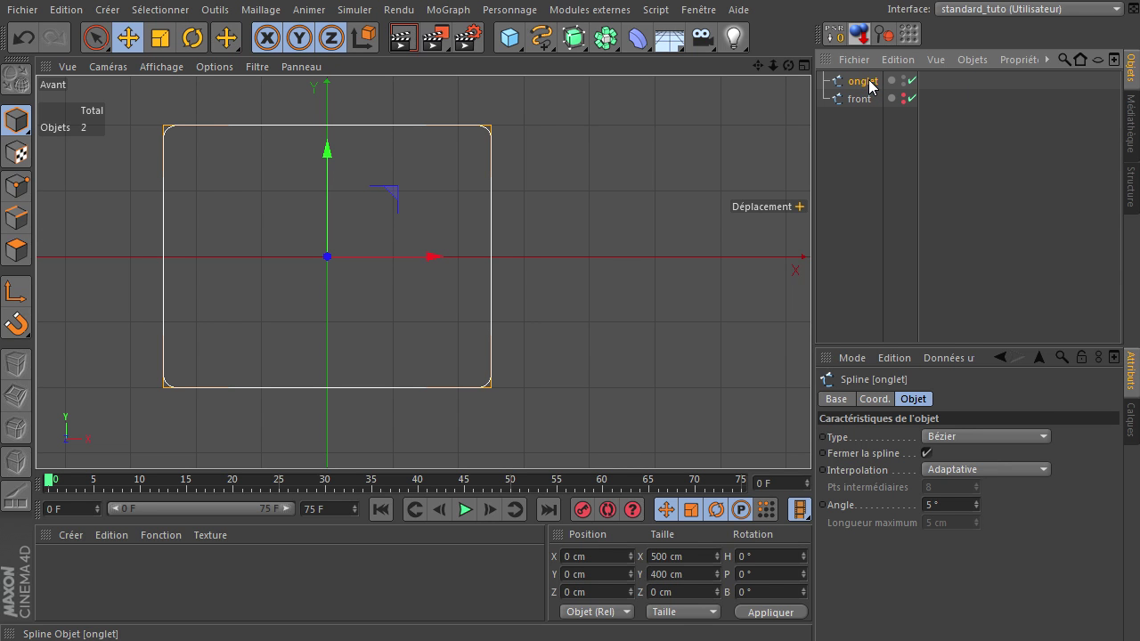
pyautogui.moveTo(757, 66); pyautogui.dragTo(628, 229)
pyautogui.click(16, 185)
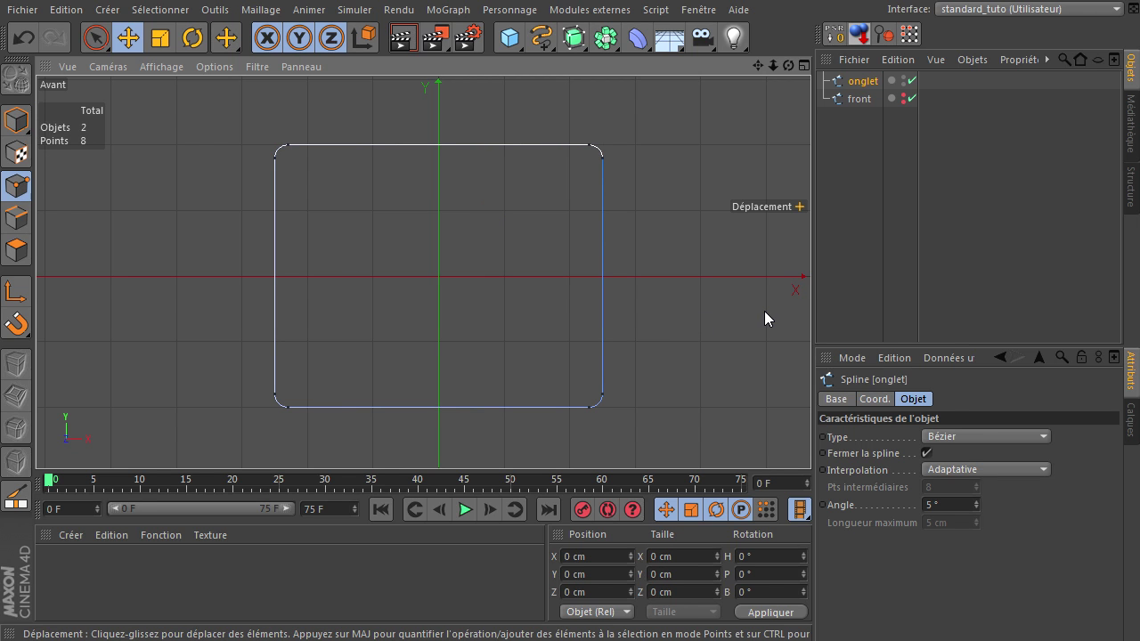
pyautogui.press('k')
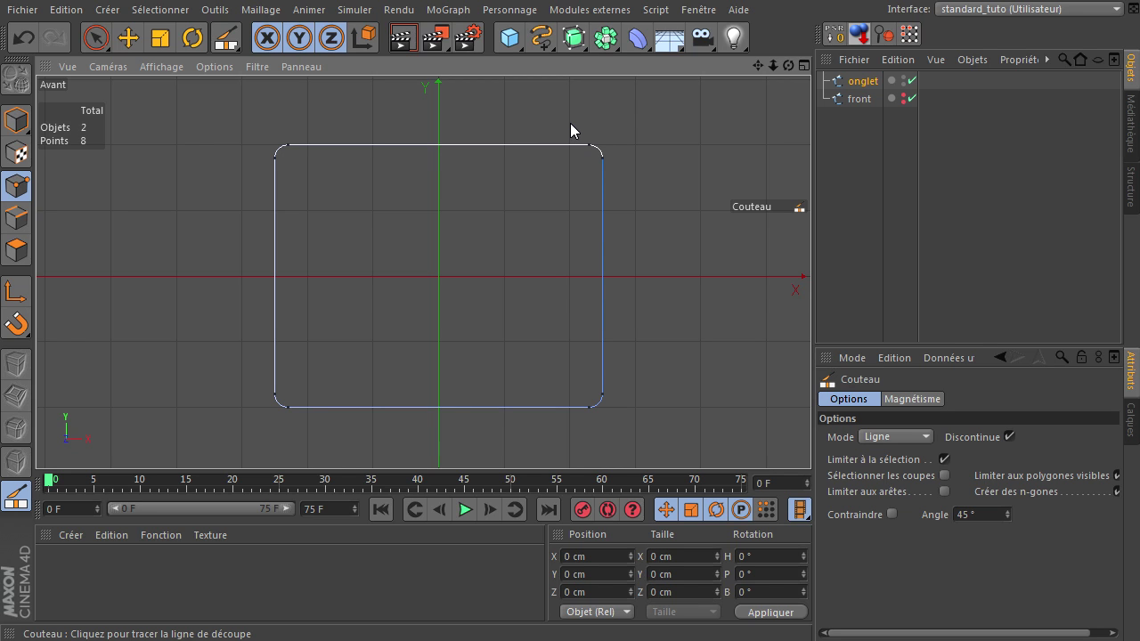
pyautogui.moveTo(570, 123)
pyautogui.keyDown('shift'); pyautogui.mouseDown()
pyautogui.moveTo(632, 185)
pyautogui.moveTo(623, 330)
pyautogui.moveTo(600, 421)
pyautogui.mouseUp(); pyautogui.keyUp('shift')
pyautogui.keyDown('shift'); pyautogui.moveTo(623, 421); pyautogui.dragTo(607, 393); pyautogui.keyUp('shift')
pyautogui.keyDown('shift'); pyautogui.moveTo(599, 433); pyautogui.dragTo(600, 433); pyautogui.keyUp('shift')
pyautogui.keyDown('shift'); pyautogui.moveTo(450, 127); pyautogui.dragTo(487, 432); pyautogui.keyUp('shift')
pyautogui.keyDown('shift'); pyautogui.moveTo(462, 129); pyautogui.dragTo(507, 438); pyautogui.keyUp('shift')
pyautogui.keyDown('shift'); pyautogui.moveTo(559, 135); pyautogui.dragTo(581, 388); pyautogui.keyUp('shift')
pyautogui.keyDown('shift'); pyautogui.moveTo(583, 427); pyautogui.dragTo(583, 426); pyautogui.keyUp('shift')
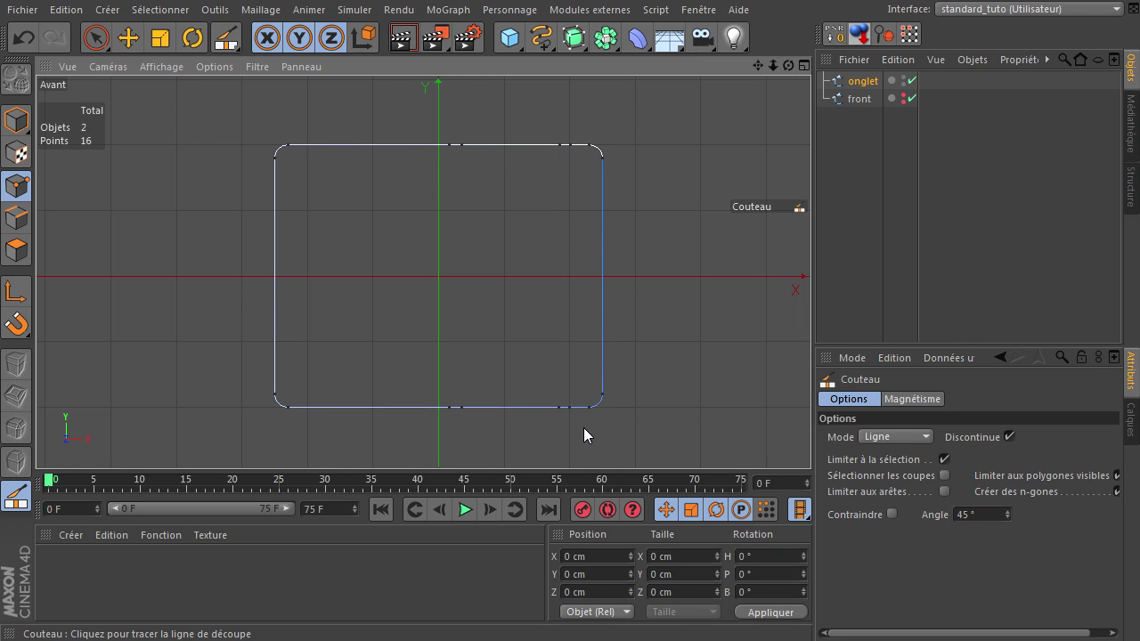
# Step: Select the two inner cut points on the onglet spline's upper edge and raise them to about 226 cm in Y
pyautogui.click(95, 37)
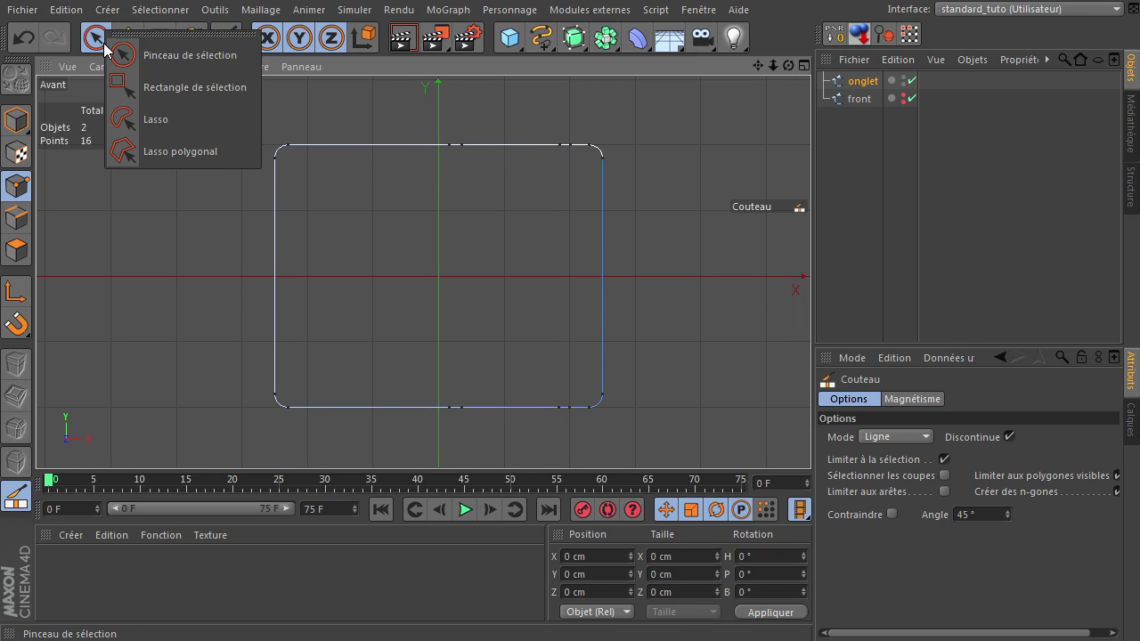
pyautogui.click(202, 91)
pyautogui.moveTo(456, 120); pyautogui.dragTo(566, 170)
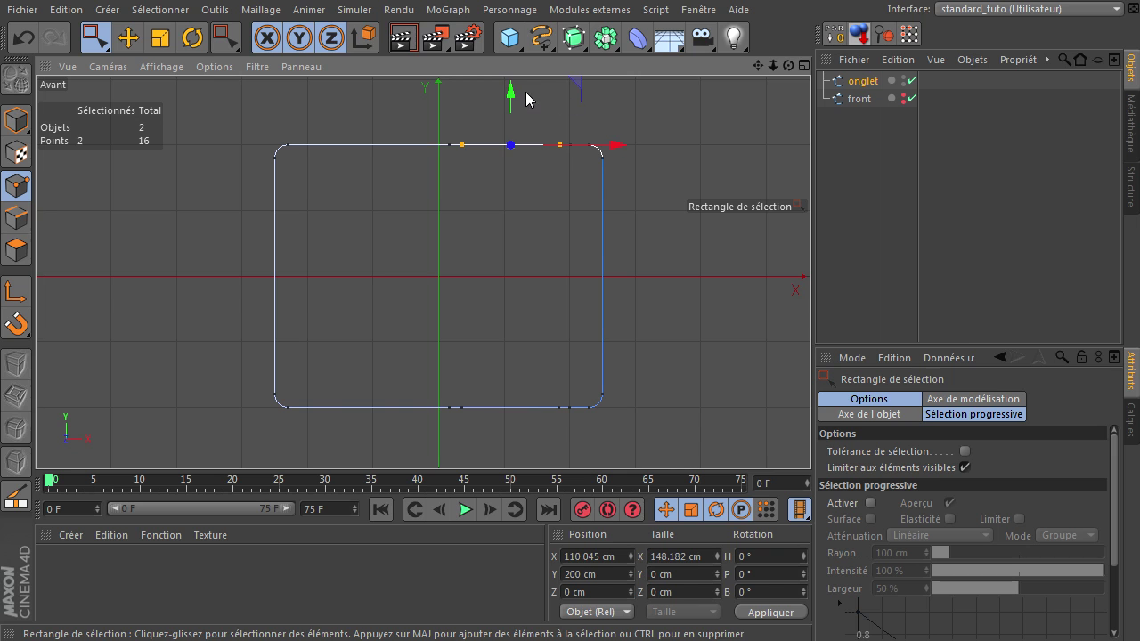
pyautogui.moveTo(512, 101); pyautogui.dragTo(518, 86)
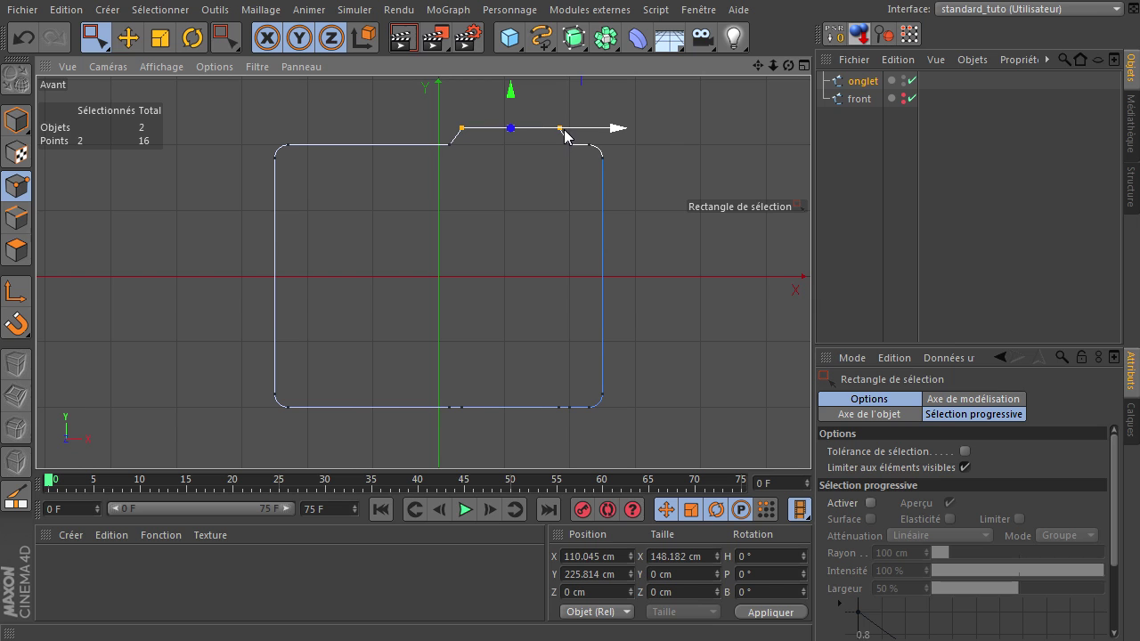
# Step: Apply soft interpolation (Interpolation légère) to the two raised tab points, then deselect them
pyautogui.rightClick(666, 128)
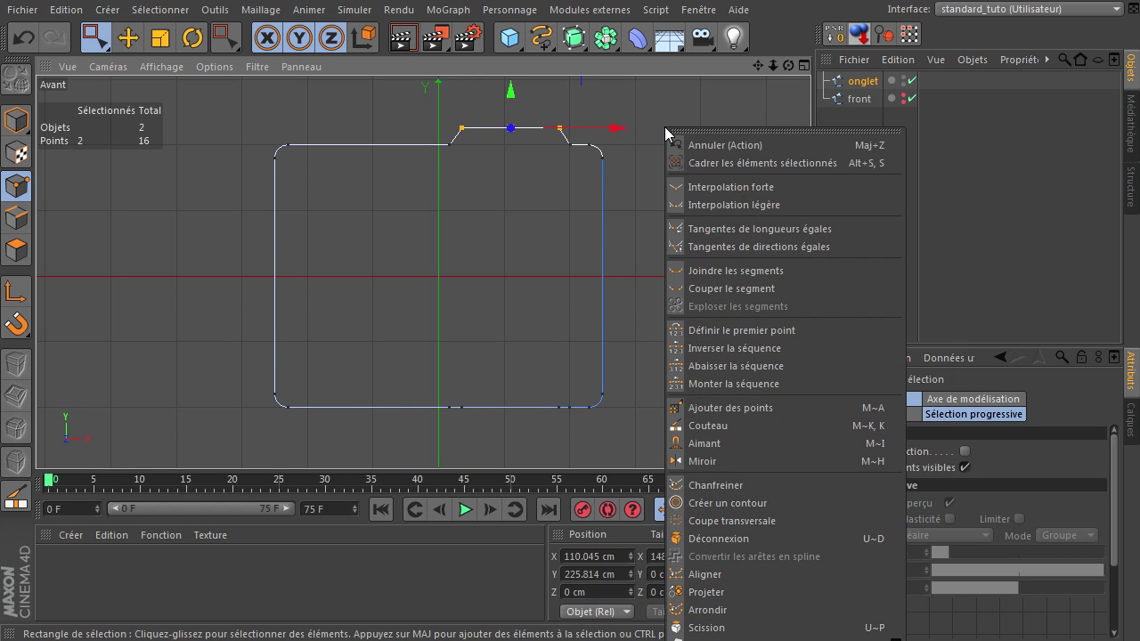
pyautogui.click(692, 205)
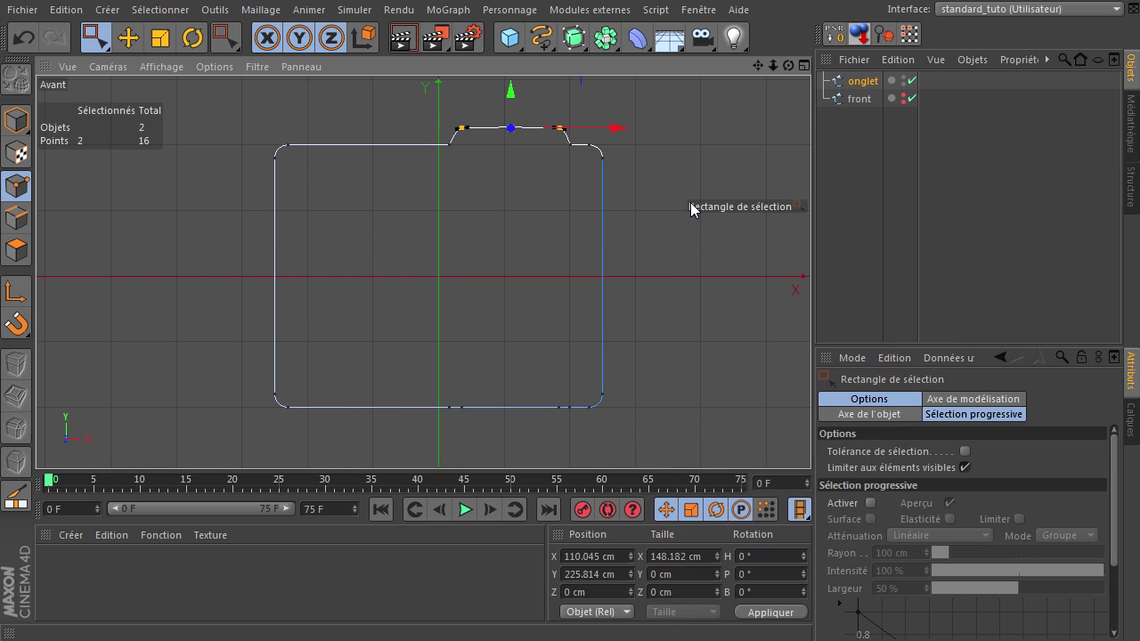
pyautogui.click(95, 37)
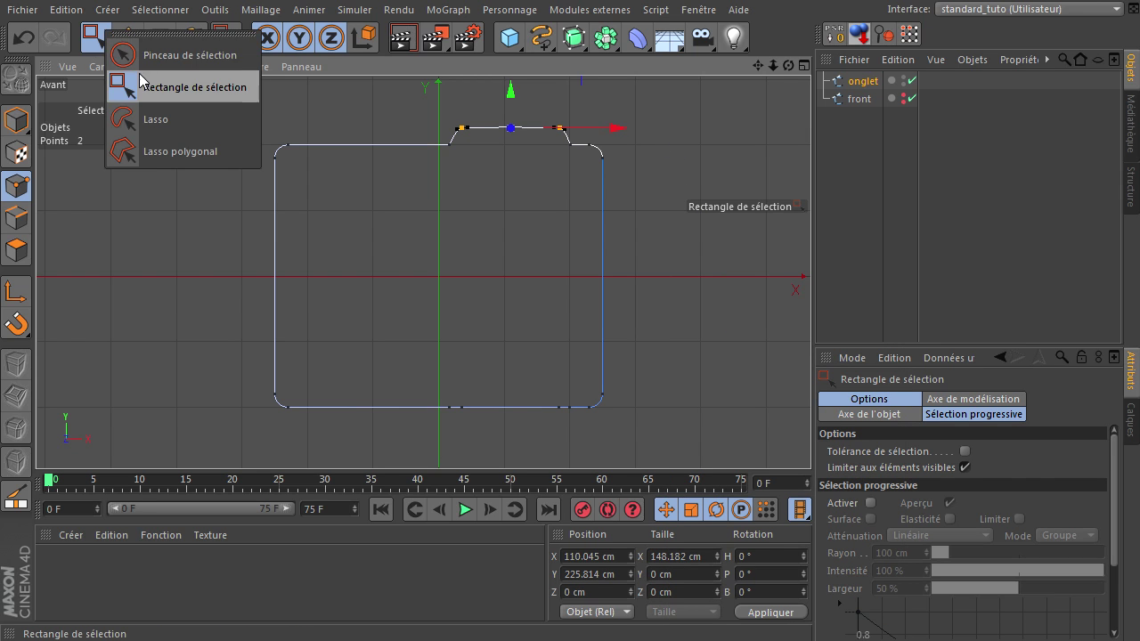
pyautogui.click(164, 59)
pyautogui.click(160, 214)
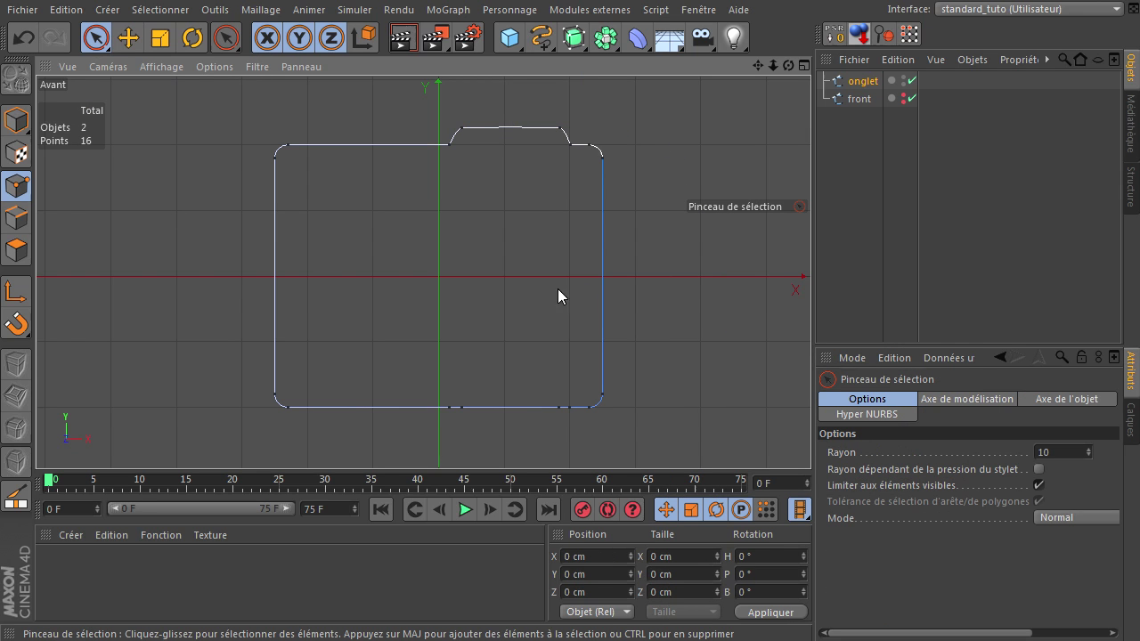
# Step: Add an Extrusion NURBS object and make the onglet spline its child
pyautogui.middleClick(587, 174)
pyautogui.middleClick(324, 150)
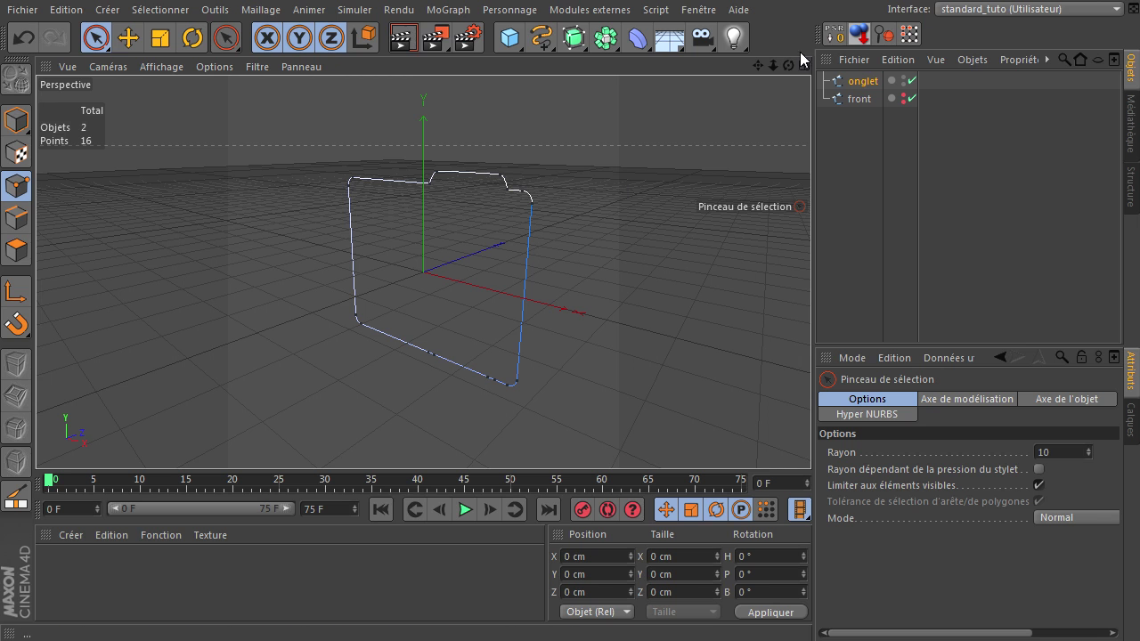
pyautogui.moveTo(810, 436)
pyautogui.mouseDown()
pyautogui.moveTo(826, 441)
pyautogui.moveTo(809, 436)
pyautogui.mouseUp()
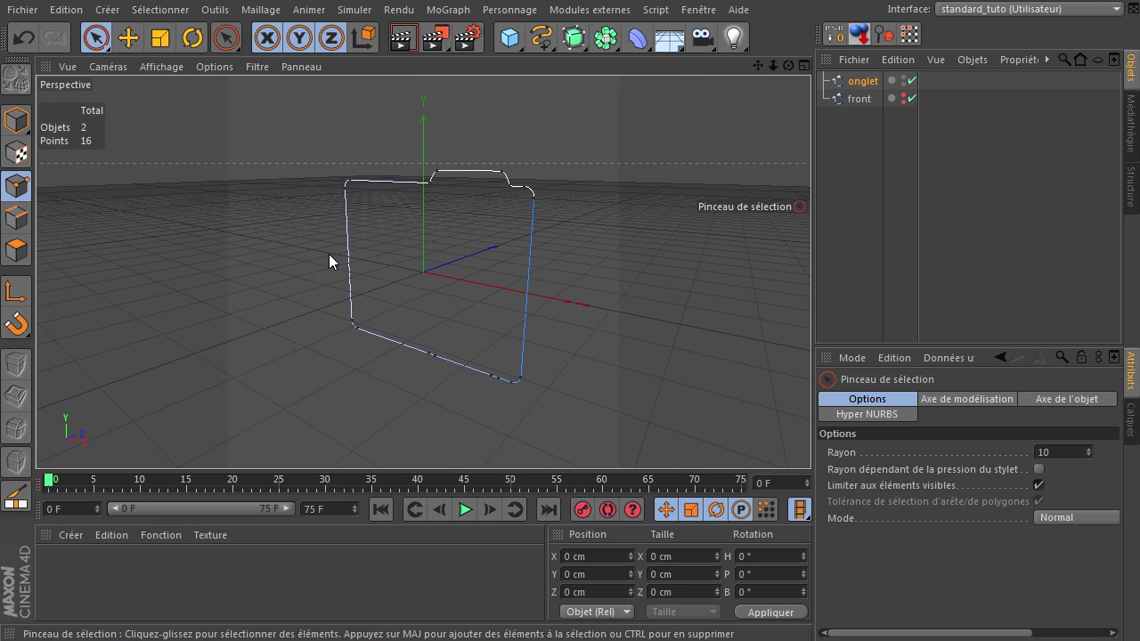
pyautogui.moveTo(574, 37); pyautogui.dragTo(770, 49)
pyautogui.click(858, 98)
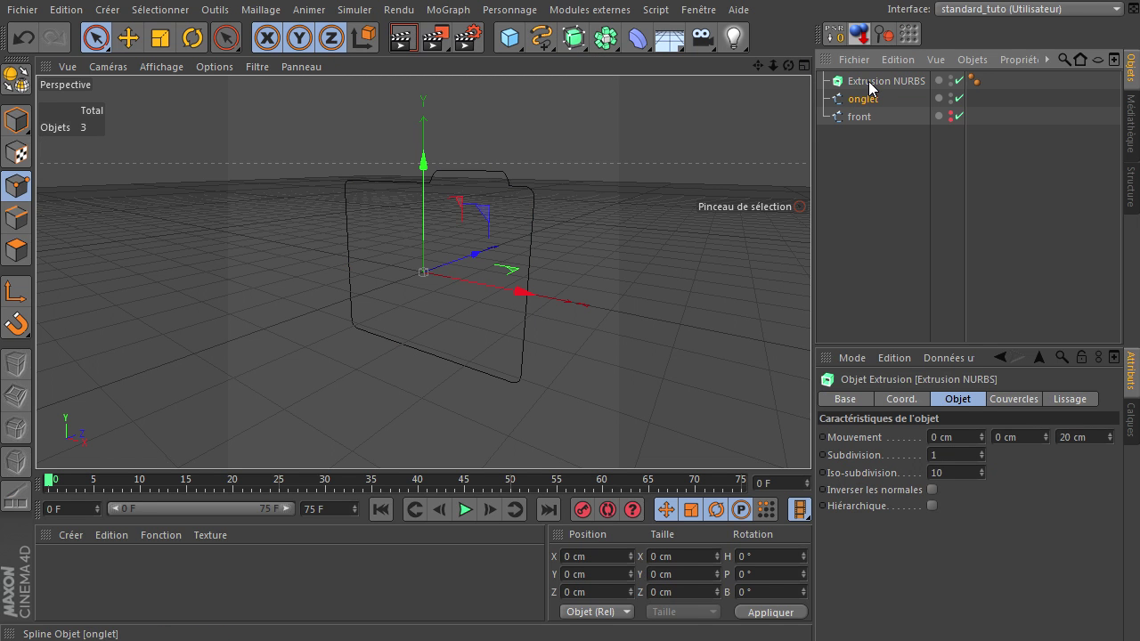
pyautogui.moveTo(869, 87); pyautogui.dragTo(878, 82)
pyautogui.click(905, 81)
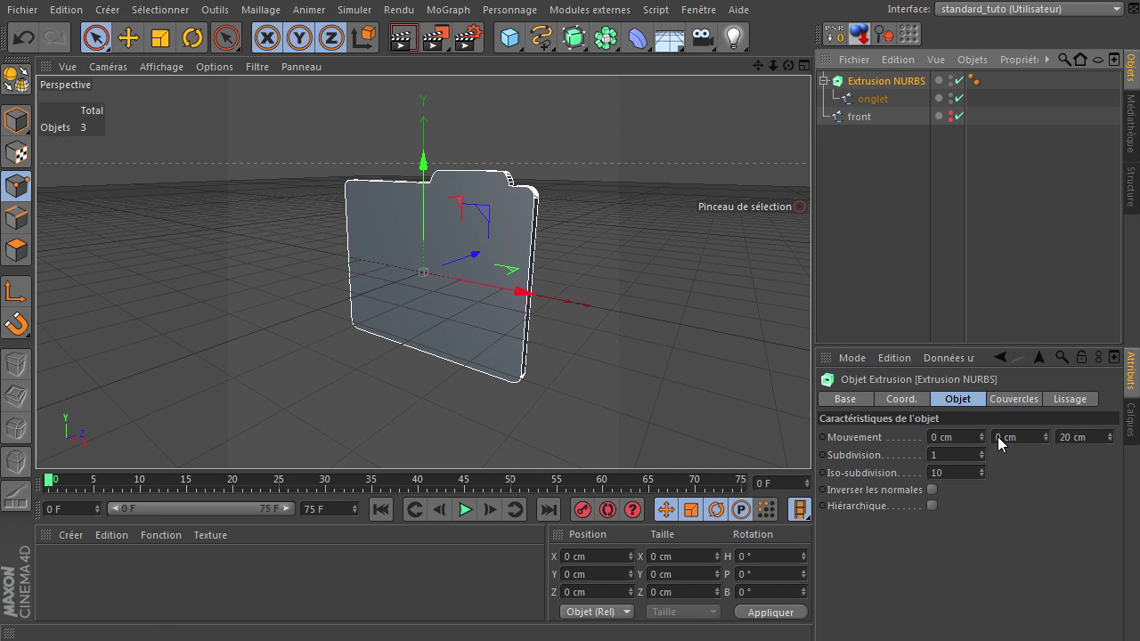
# Step: Set both the start and end caps of the Extrusion NURBS to "Couvercle et biseau"
pyautogui.click(1017, 401)
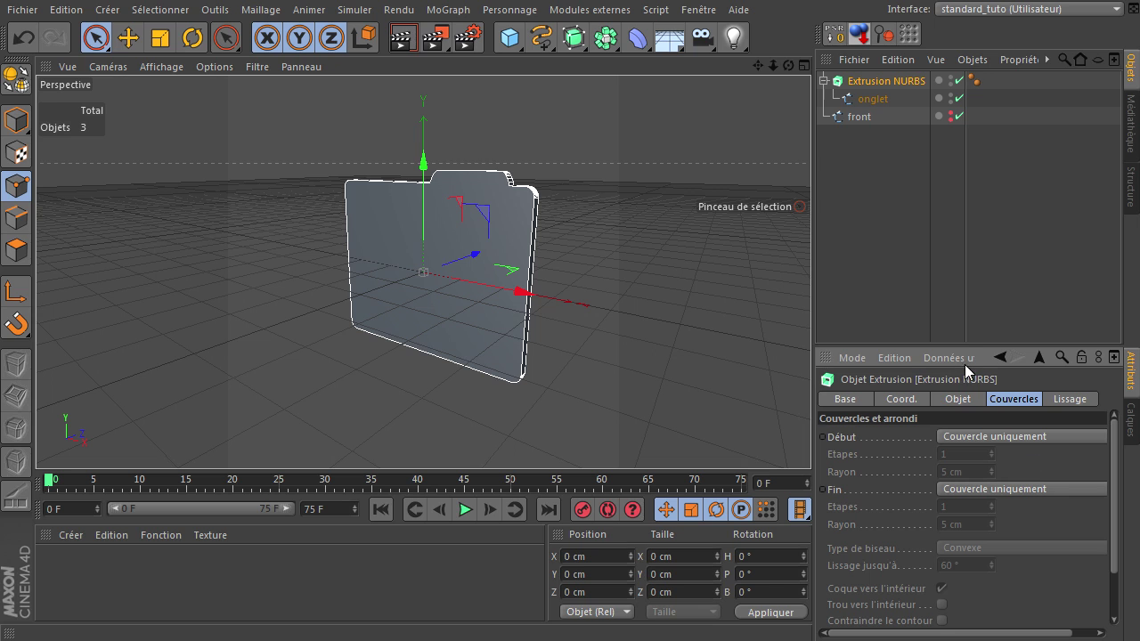
pyautogui.moveTo(956, 348); pyautogui.dragTo(953, 228)
pyautogui.click(995, 307)
pyautogui.click(994, 378)
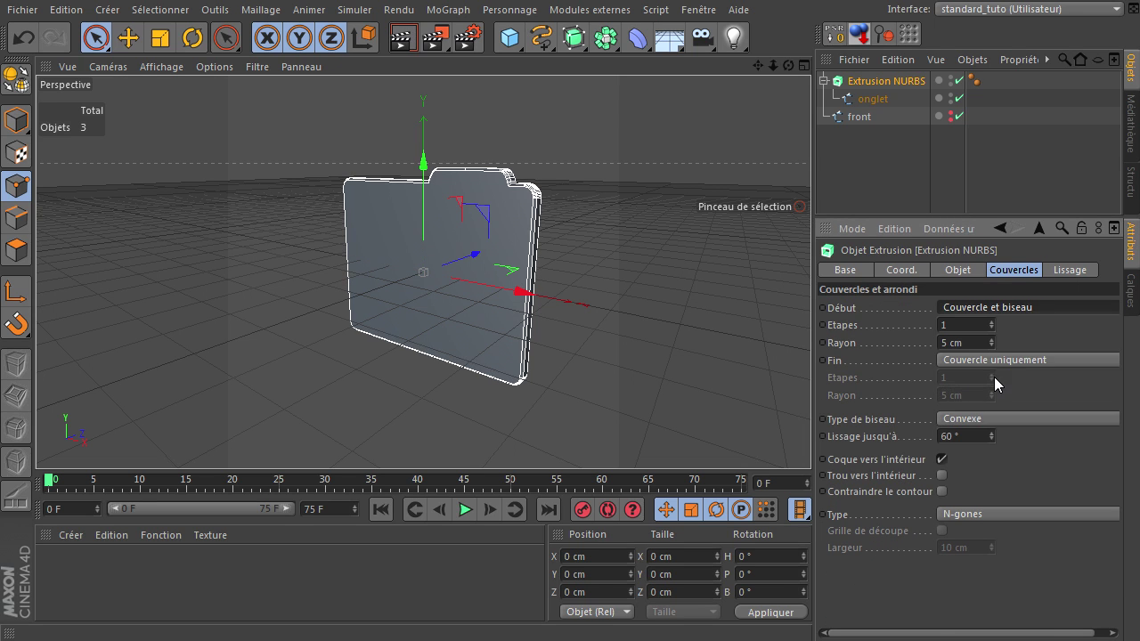
pyautogui.click(1009, 361)
pyautogui.click(1009, 433)
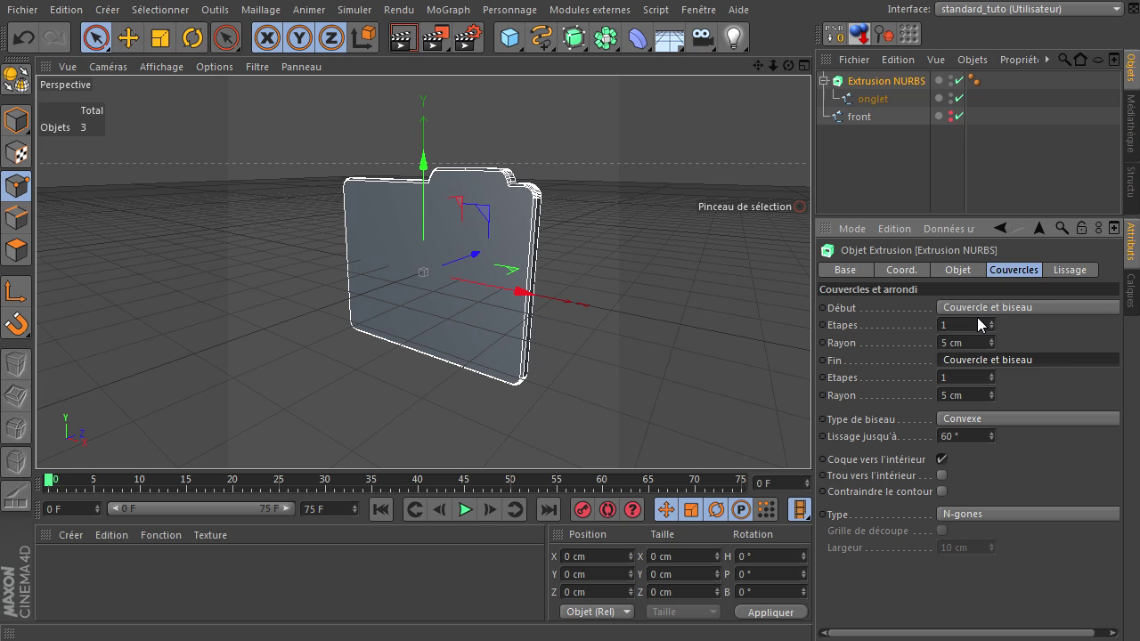
# Step: Set the bevel steps (Etapes) to 3 for both the start and end caps
pyautogui.click(977, 317)
pyautogui.click(978, 377)
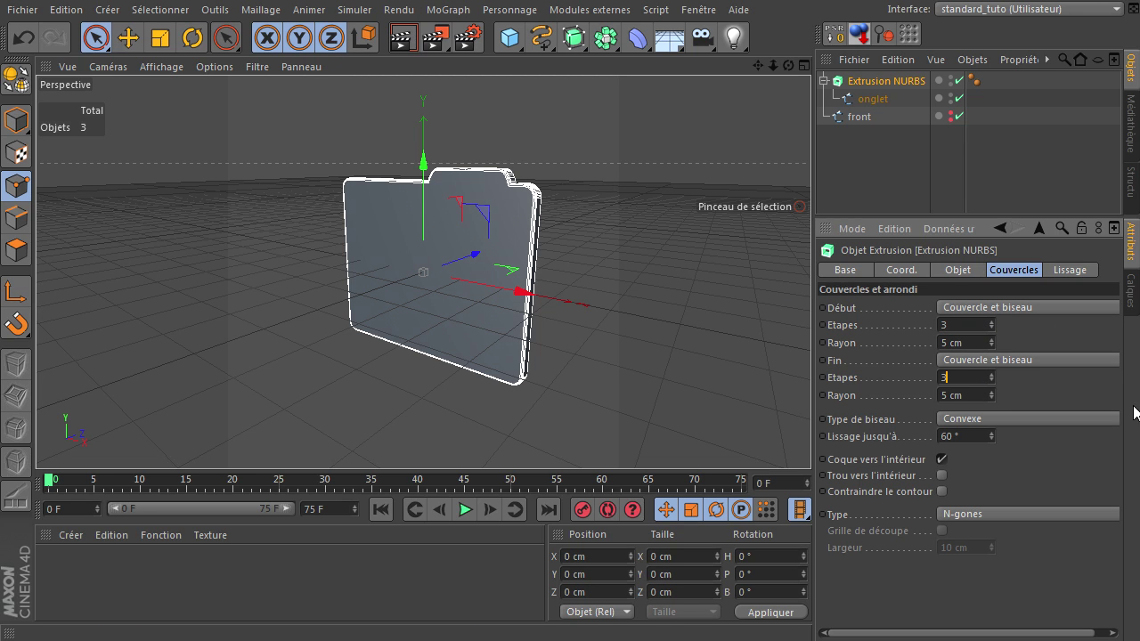
pyautogui.scroll(10, 527, 203)
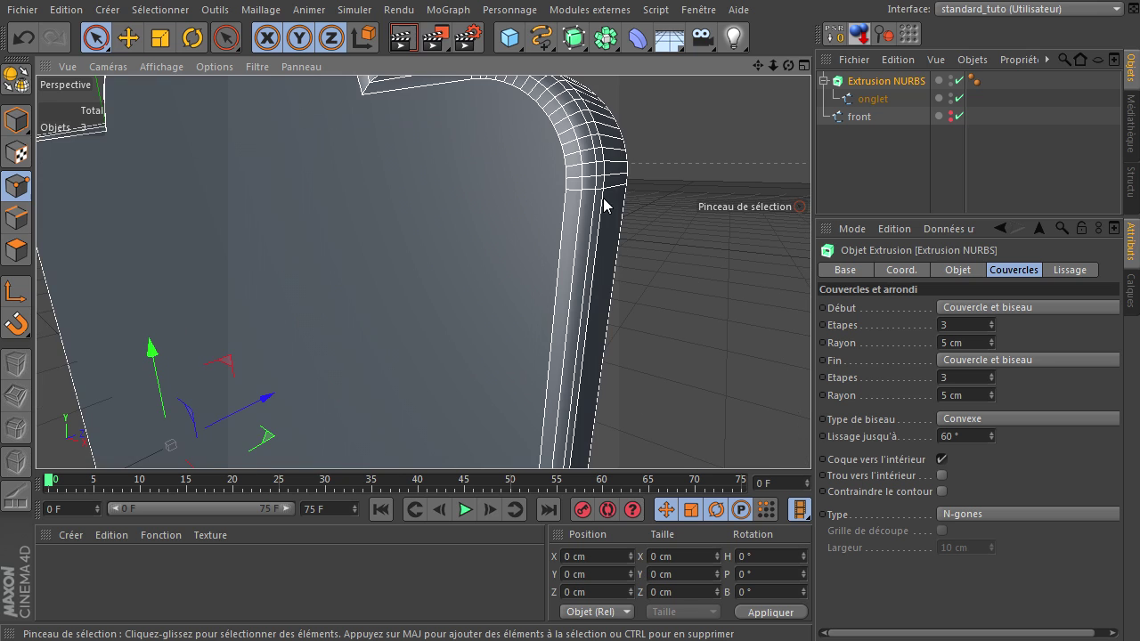
pyautogui.scroll(-8, 574, 166)
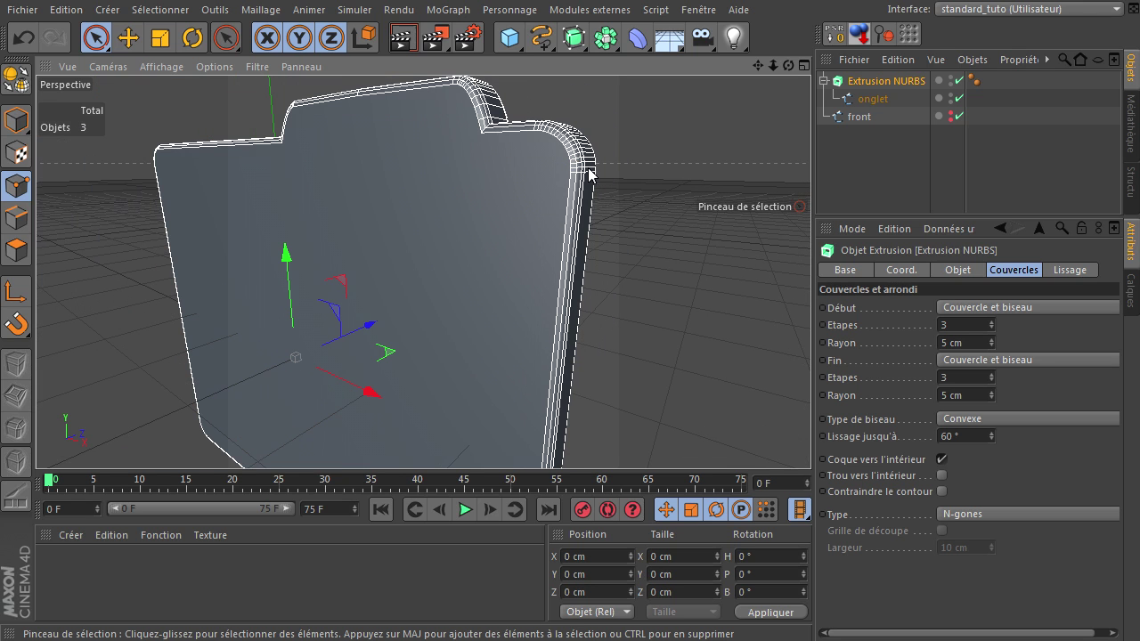
# Step: Set the bevel radius (Rayon) to 1 cm for both the start and end caps
pyautogui.click(974, 343)
pyautogui.doubleClick(974, 345)
pyautogui.write('1')
pyautogui.doubleClick(976, 394)
pyautogui.write('1')
pyautogui.click(1034, 391)
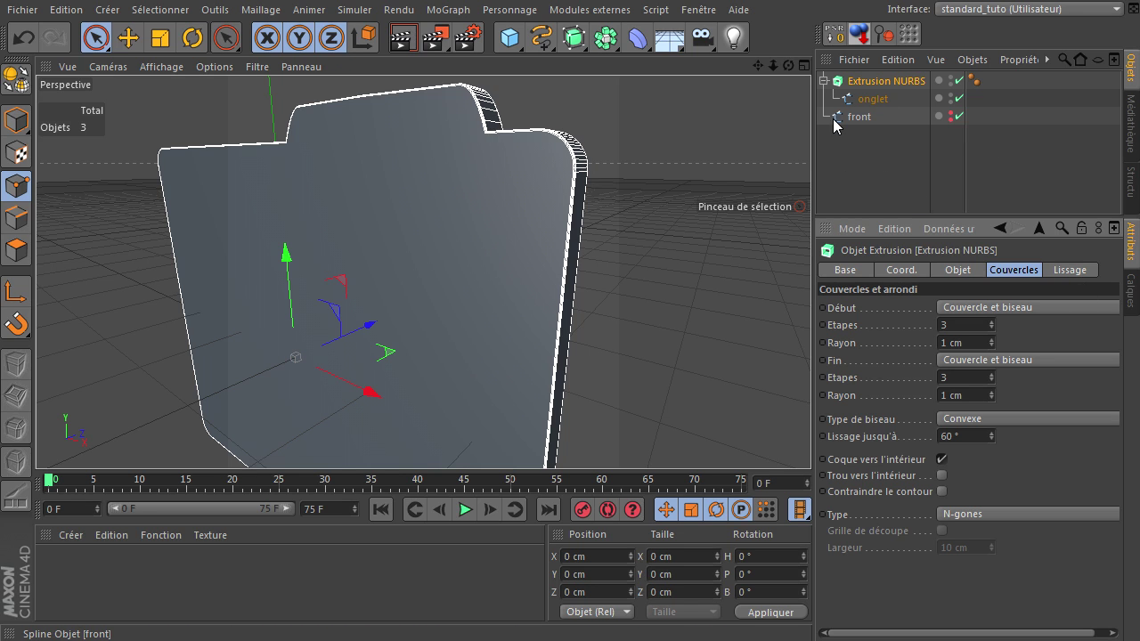
# Step: Set the Extrusion NURBS movement along Z to 5 cm
pyautogui.click(889, 82)
pyautogui.click(968, 270)
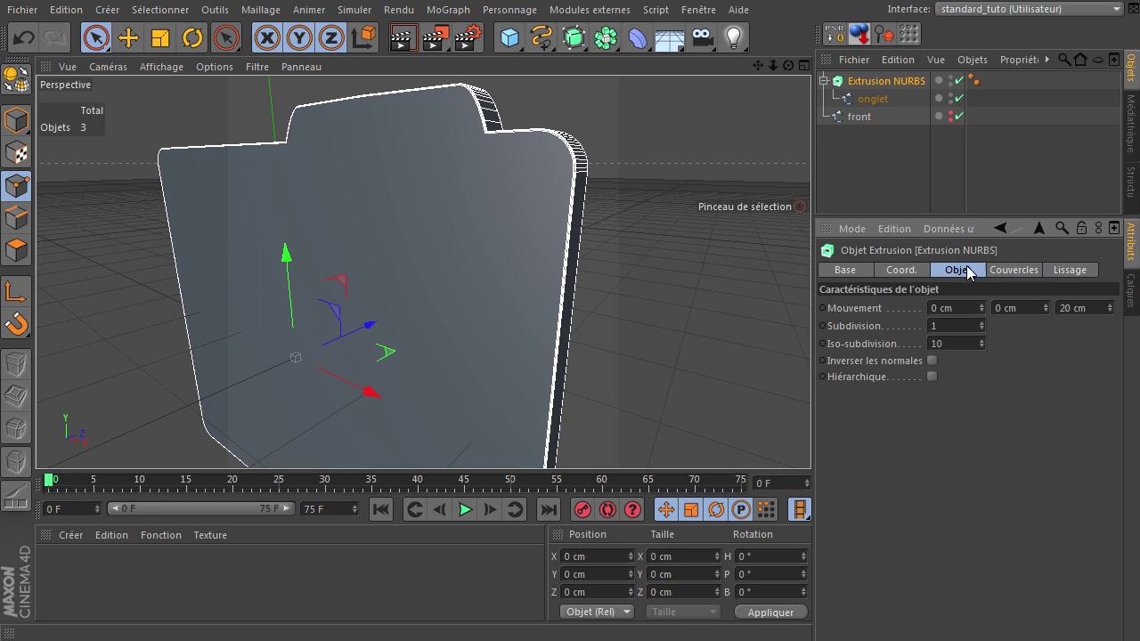
pyautogui.write('5')
pyautogui.press('Return')
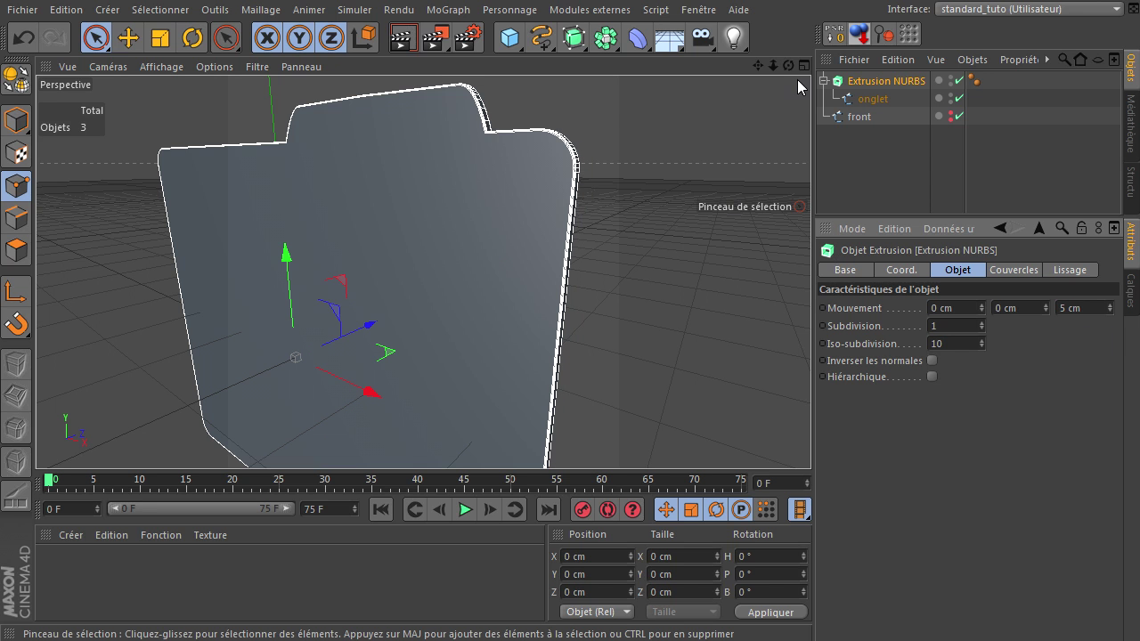
# Step: Set the Extrusion NURBS movement along Z to 4 cm
pyautogui.moveTo(789, 67); pyautogui.dragTo(846, 126)
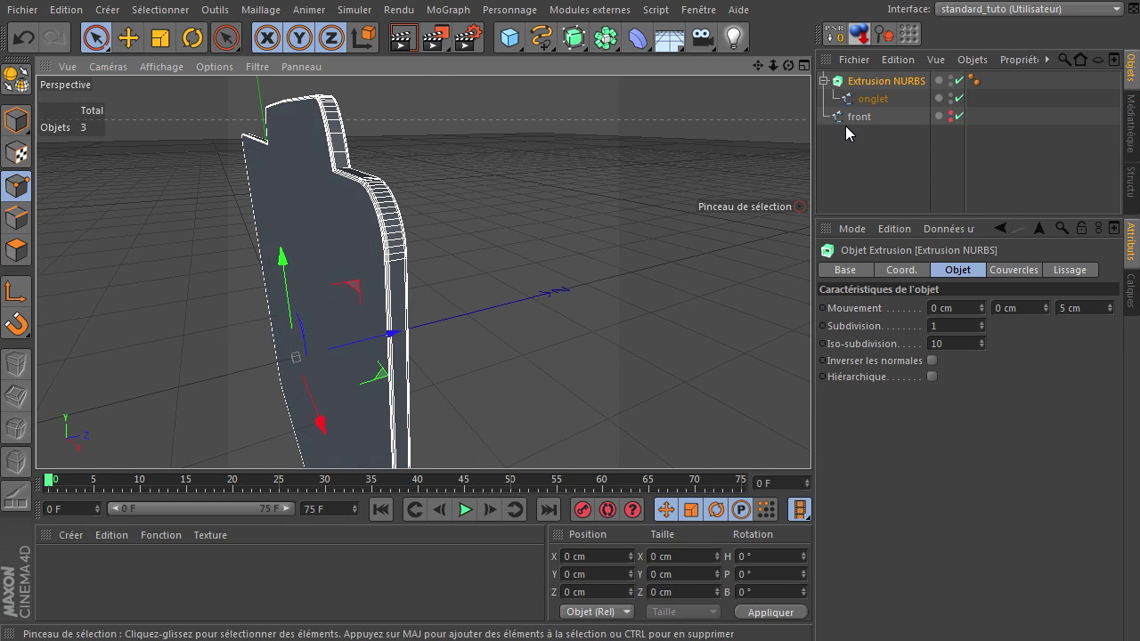
pyautogui.click(1086, 306)
pyautogui.write('4')
pyautogui.press('Return')
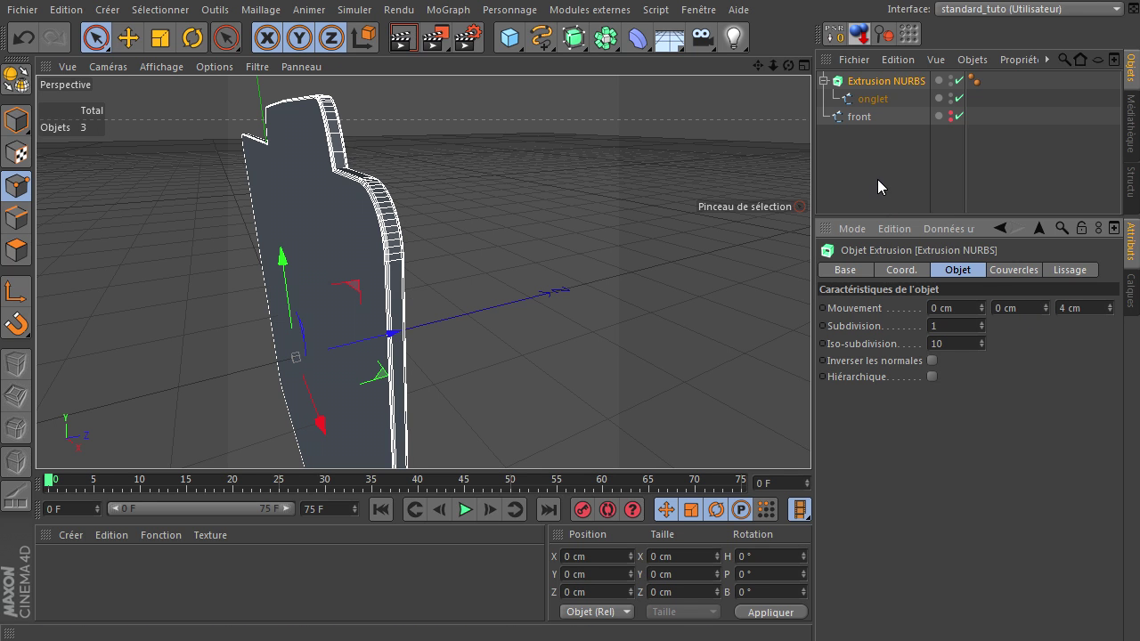
# Step: Select the front spline and restore its visibility in both the viewport and the render
pyautogui.click(877, 180)
pyautogui.scroll(-5, 492, 232)
pyautogui.moveTo(789, 64); pyautogui.dragTo(811, 436)
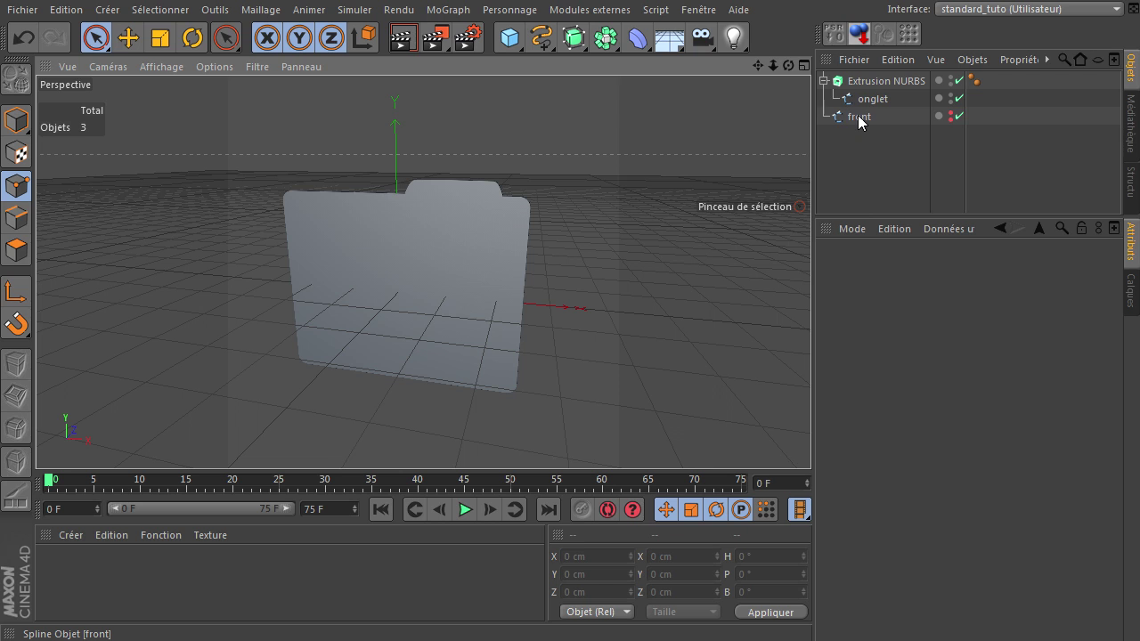
pyautogui.click(859, 119)
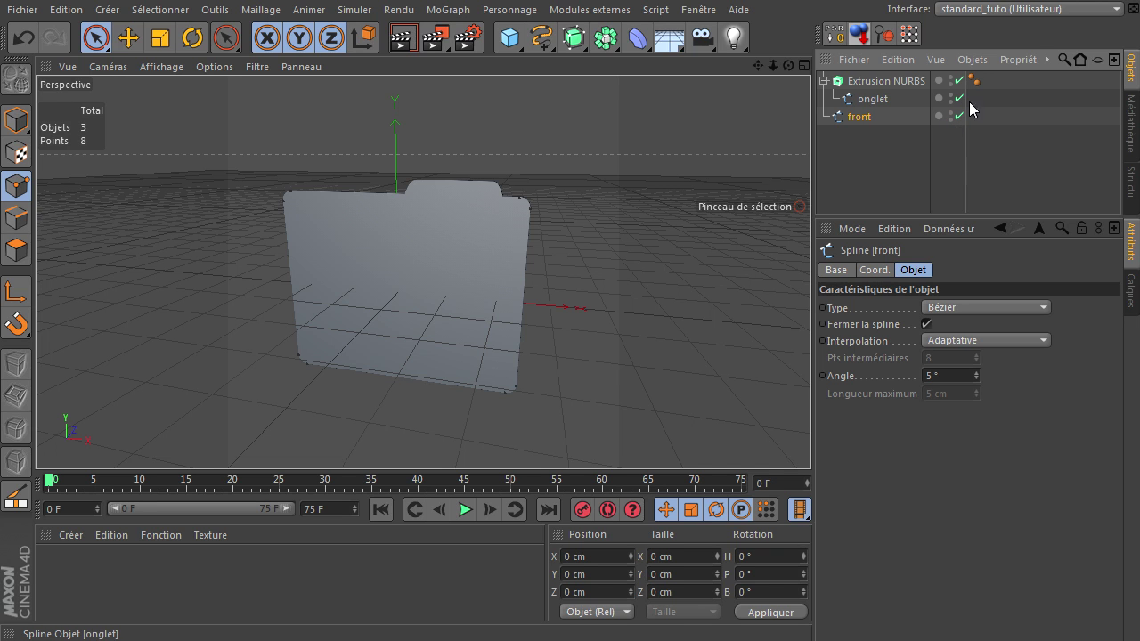
# Step: Select the four upper corner points of the front spline in the front view and lower them to about 151 cm in Y
pyautogui.middleClick(582, 182)
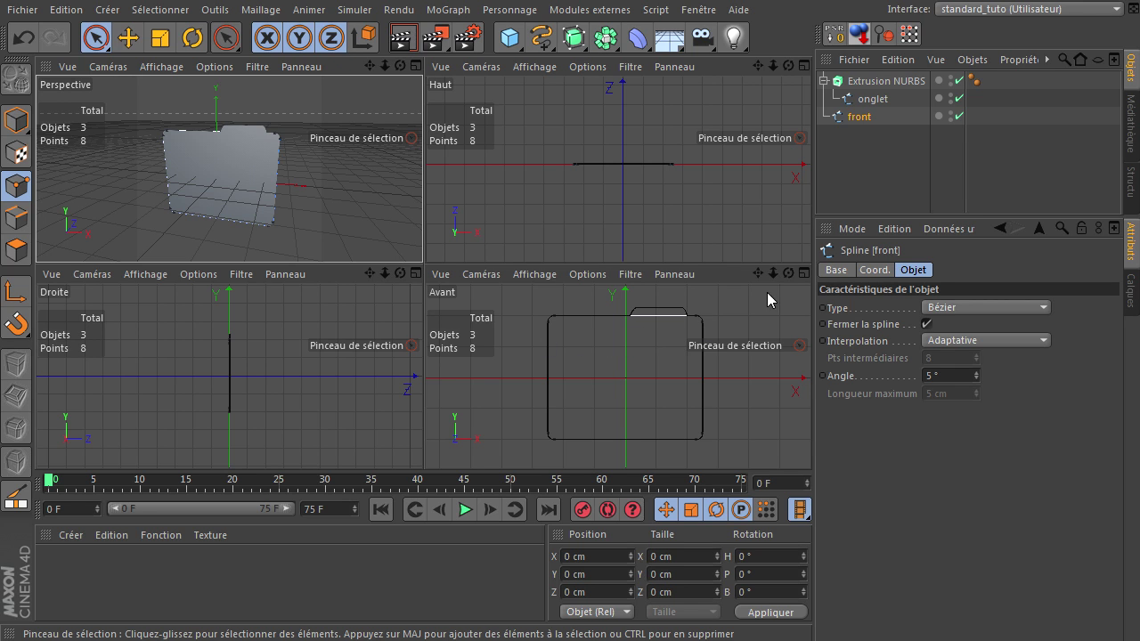
pyautogui.moveTo(96, 38); pyautogui.dragTo(196, 88)
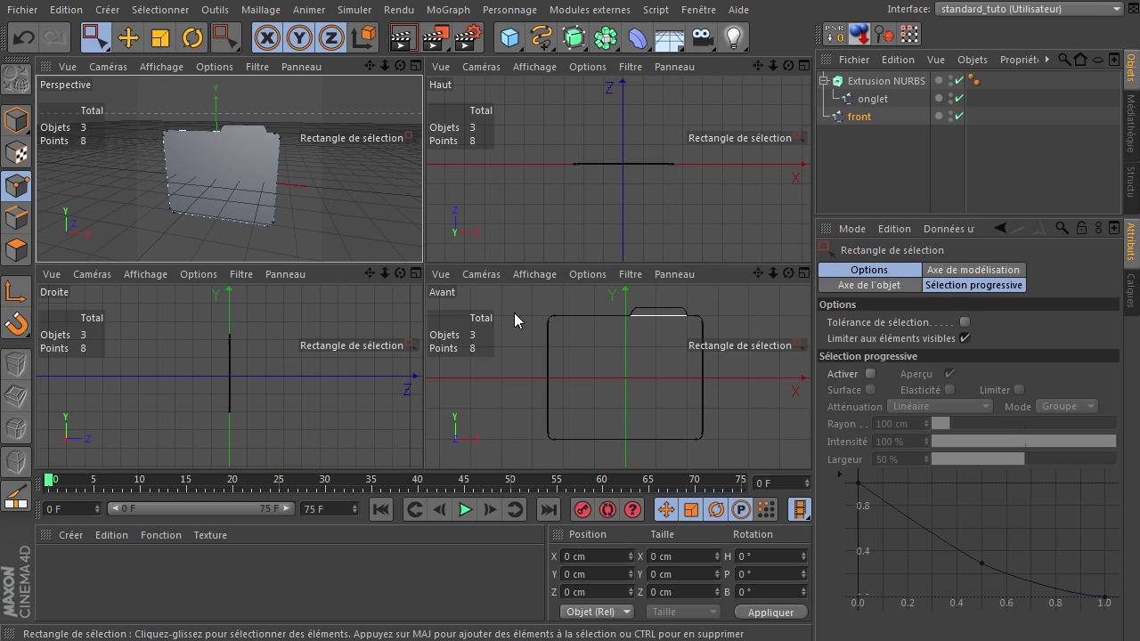
pyautogui.middleClick(731, 376)
pyautogui.click(855, 116)
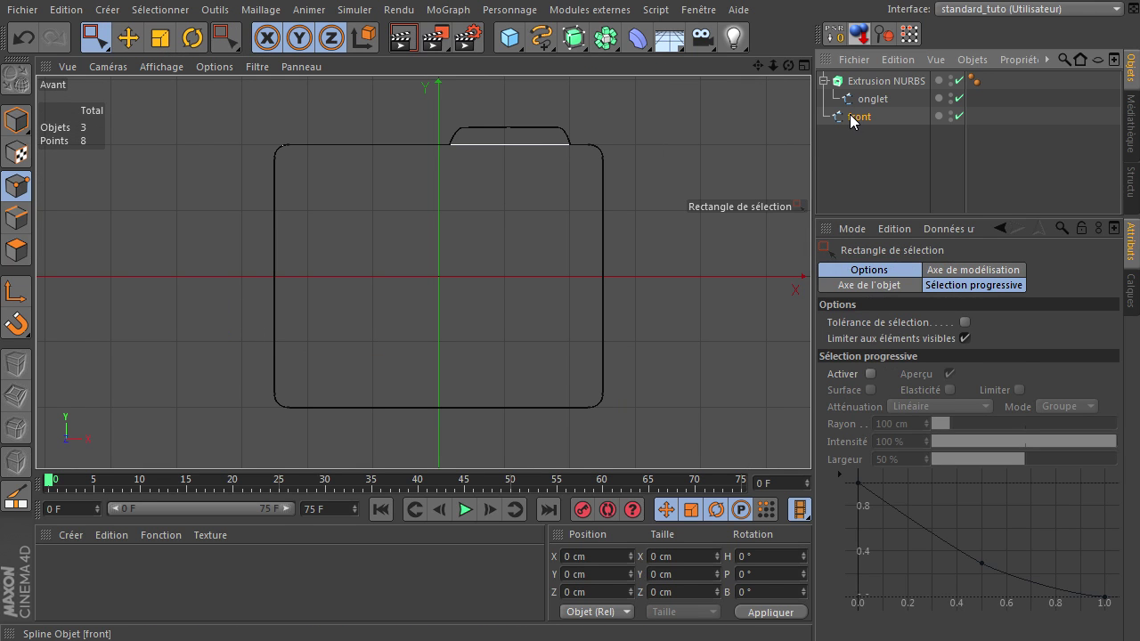
pyautogui.moveTo(231, 109); pyautogui.dragTo(655, 206)
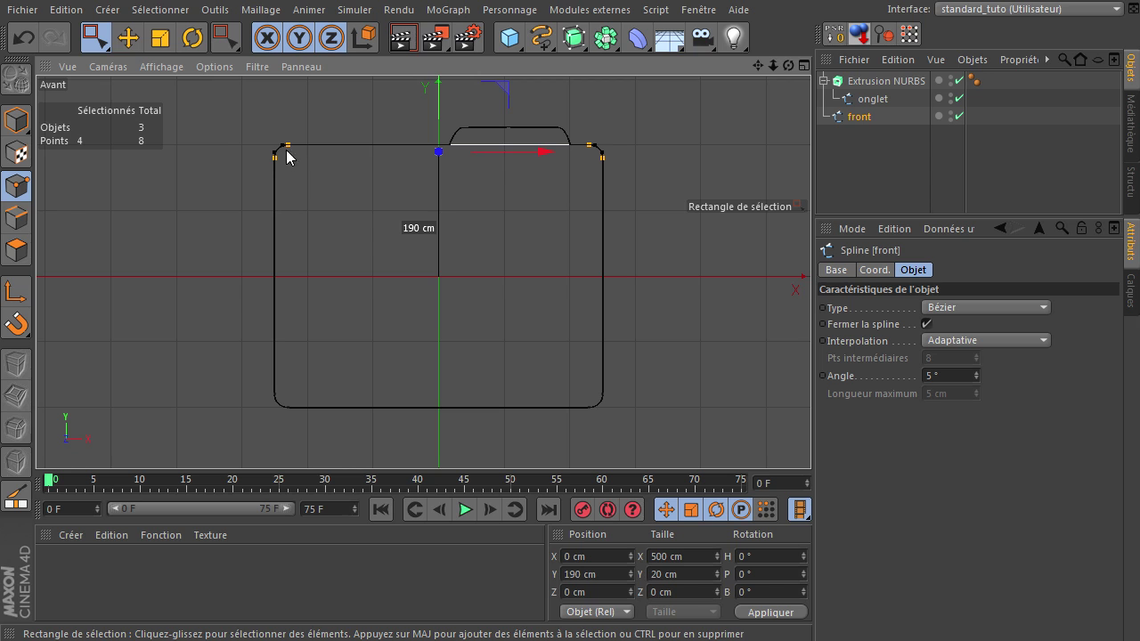
pyautogui.moveTo(441, 93); pyautogui.dragTo(443, 119)
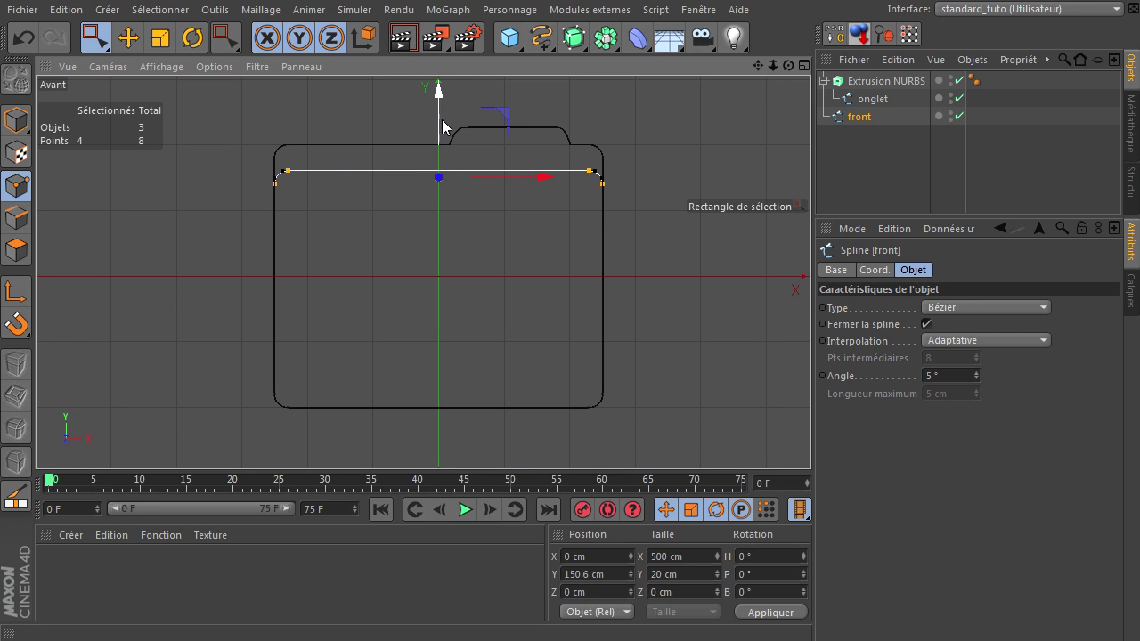
pyautogui.moveTo(662, 142); pyautogui.dragTo(784, 147)
pyautogui.middleClick(683, 152)
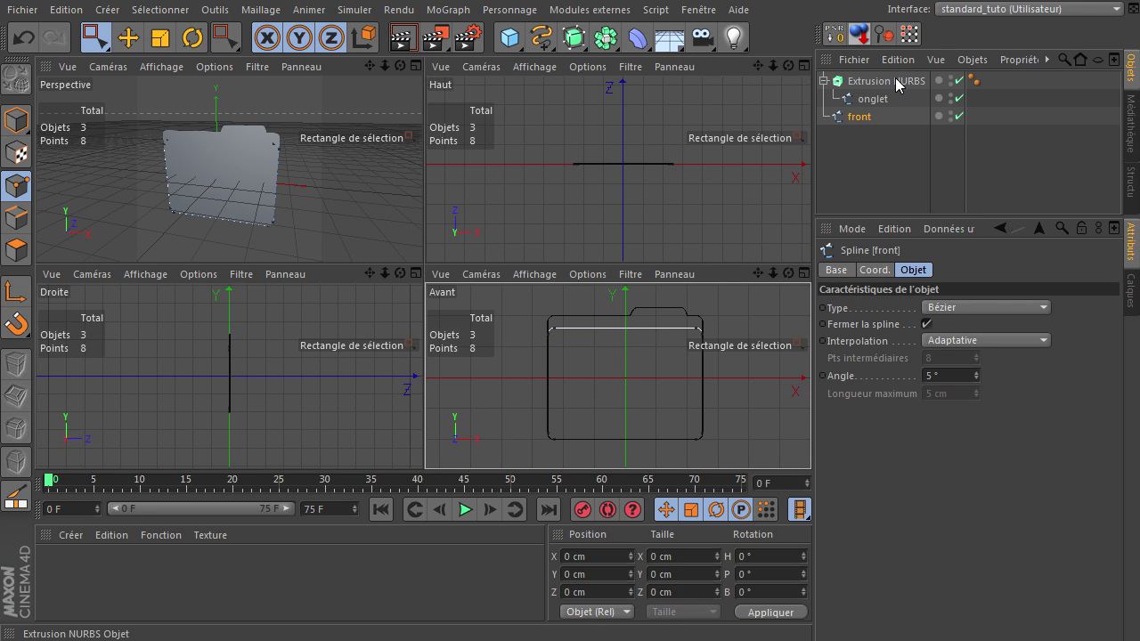
# Step: Create a second Extrusion NURBS, nest the front spline inside it, and set its movement along Z to 4 cm
pyautogui.click(573, 37)
pyautogui.click(834, 55)
pyautogui.moveTo(855, 78); pyautogui.dragTo(869, 137)
pyautogui.click(862, 123)
pyautogui.click(921, 116)
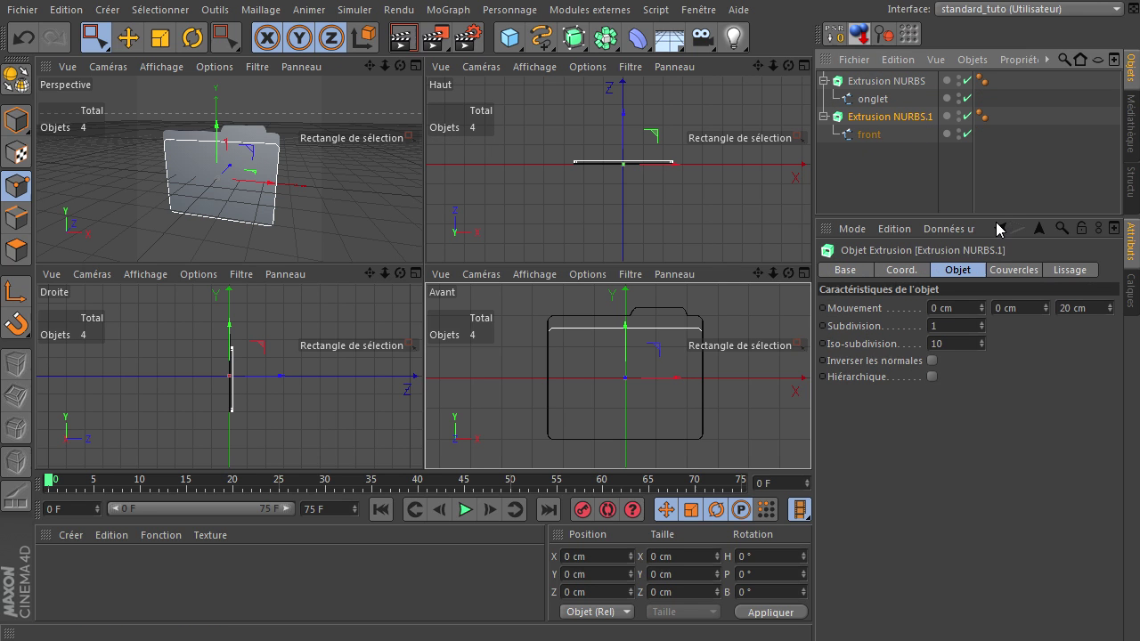
pyautogui.doubleClick(1069, 308)
pyautogui.write('4')
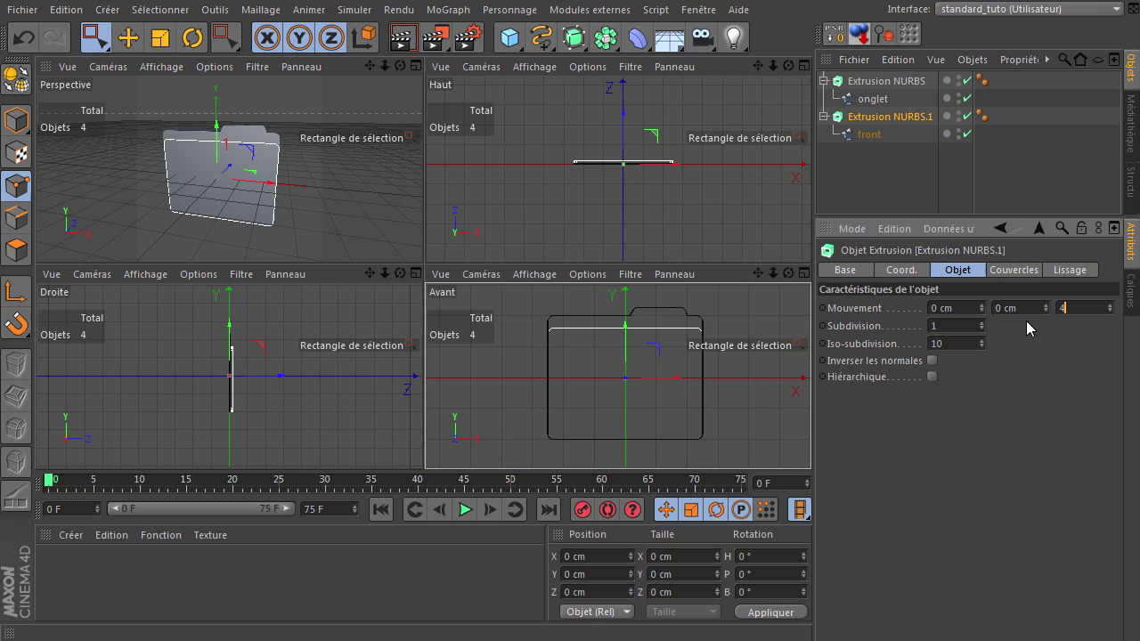
# Step: Set both the start and end caps of the front extrusion to Couvercle et biseau
pyautogui.click(1017, 270)
pyautogui.click(1020, 309)
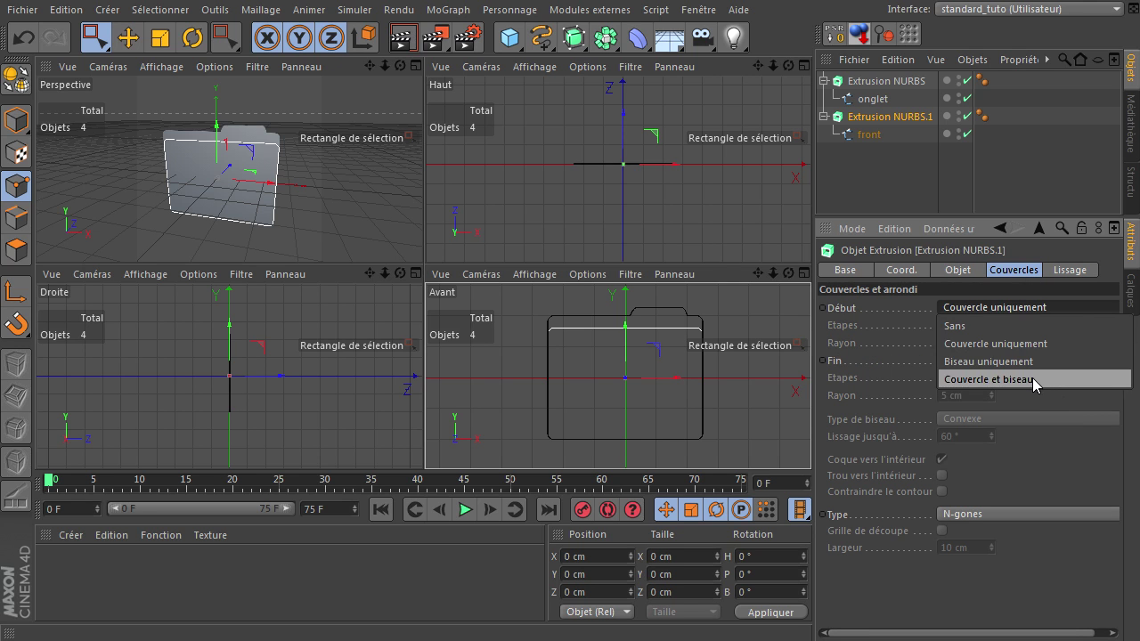
pyautogui.click(989, 380)
pyautogui.click(980, 360)
pyautogui.click(980, 432)
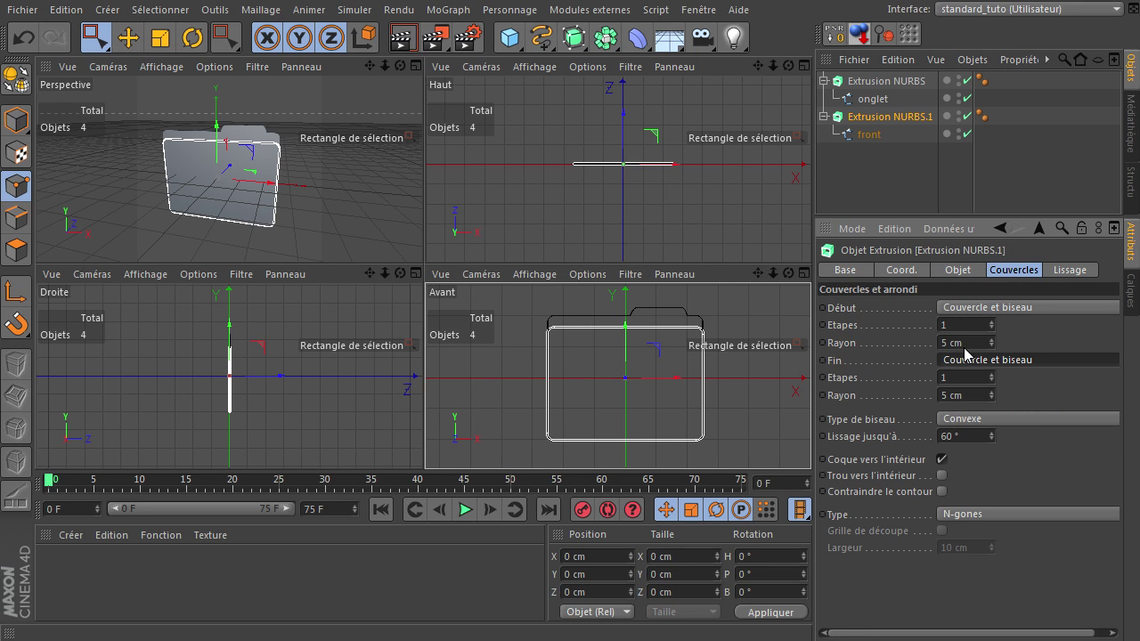
# Step: Give the front extrusion's start and end bevels 3 steps and a 1 cm radius
pyautogui.doubleClick(968, 326)
pyautogui.write('3')
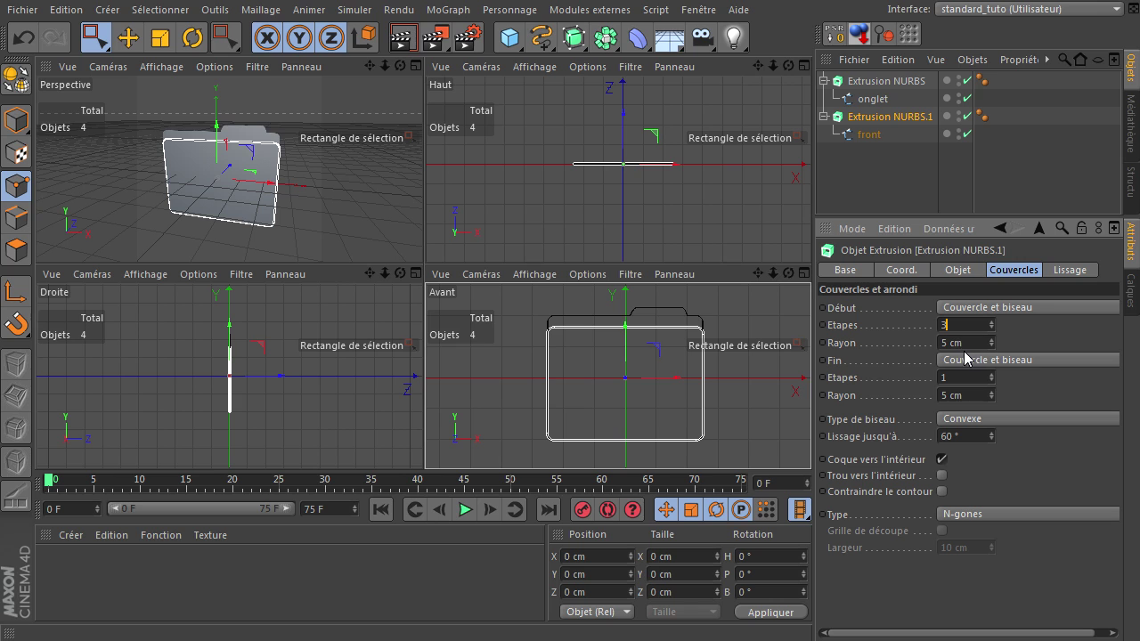
pyautogui.click(977, 382)
pyautogui.write('3')
pyautogui.doubleClick(975, 343)
pyautogui.write('1')
pyautogui.doubleClick(980, 395)
pyautogui.write('1')
pyautogui.press('Return')
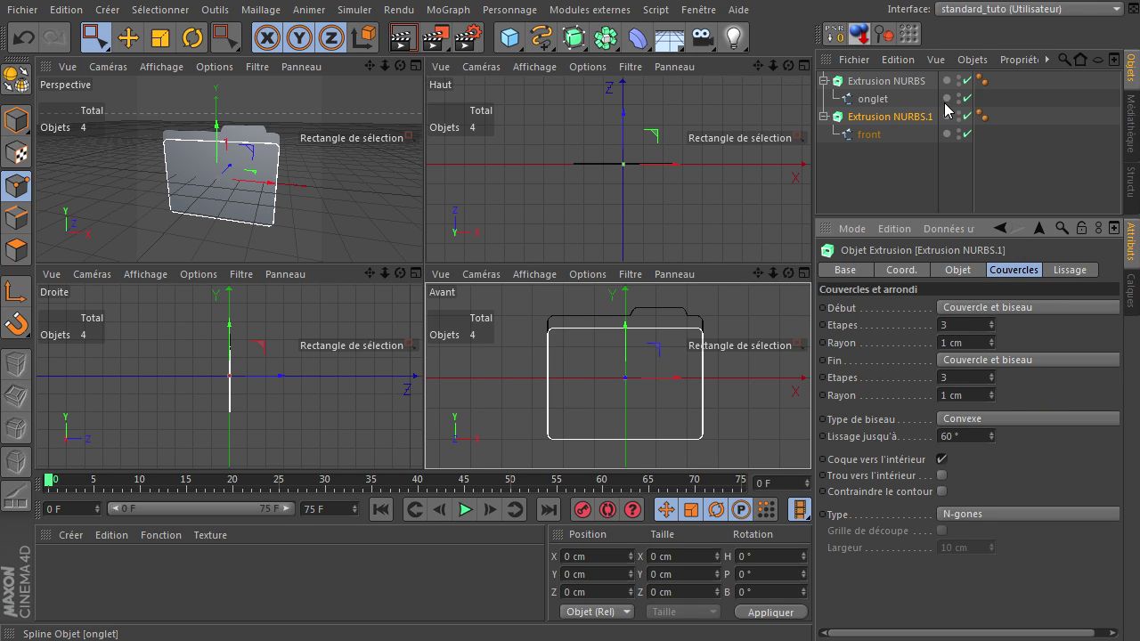
# Step: Move the front extrusion along Z to about -6.2 cm in the right view, placing it before the tab panel
pyautogui.click(911, 82)
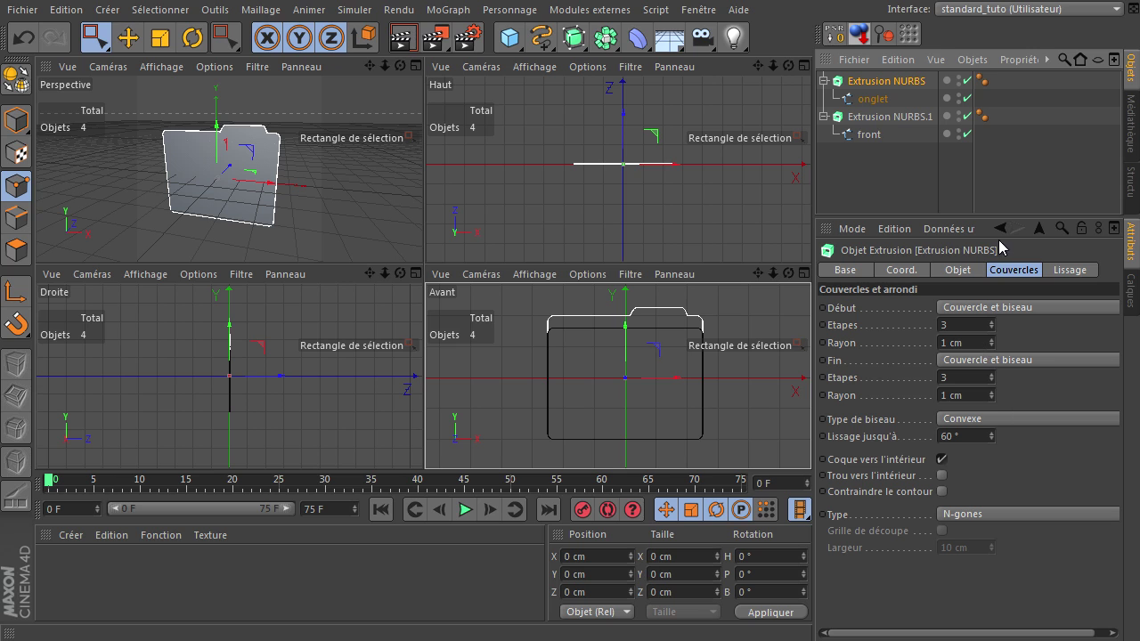
pyautogui.click(915, 117)
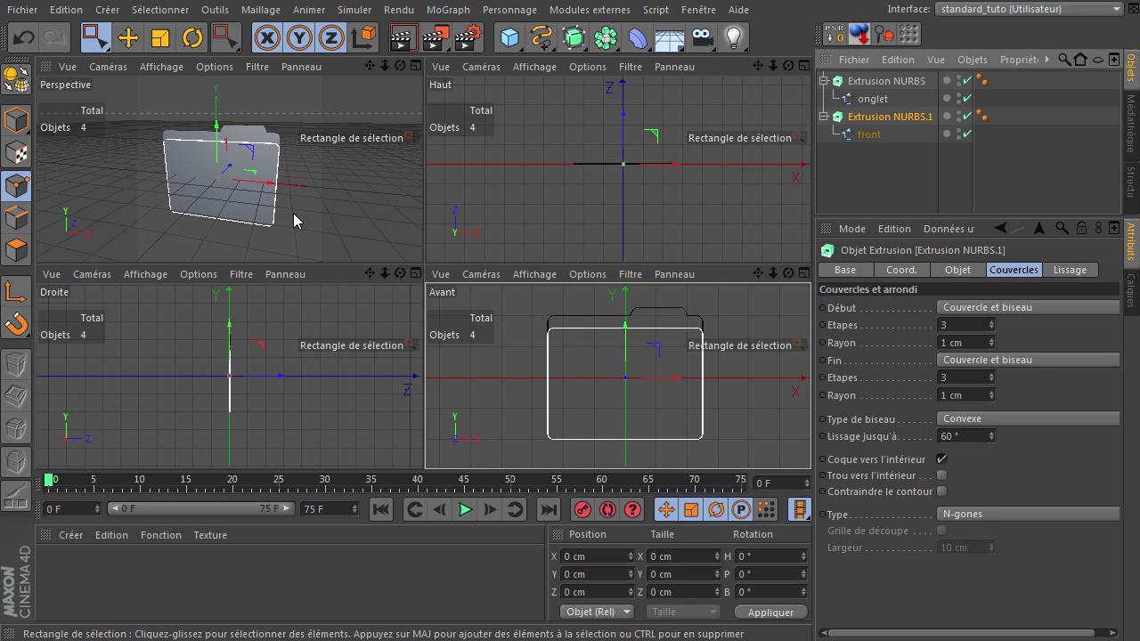
pyautogui.middleClick(263, 341)
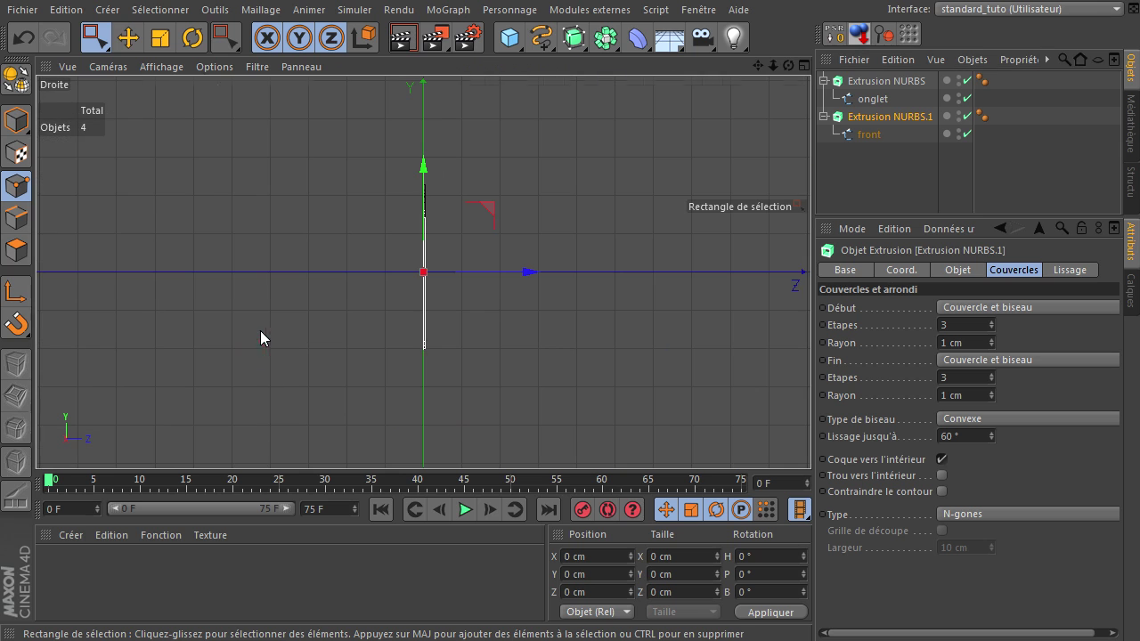
pyautogui.click(16, 119)
pyautogui.scroll(5, 431, 365)
pyautogui.scroll(1, 450, 159)
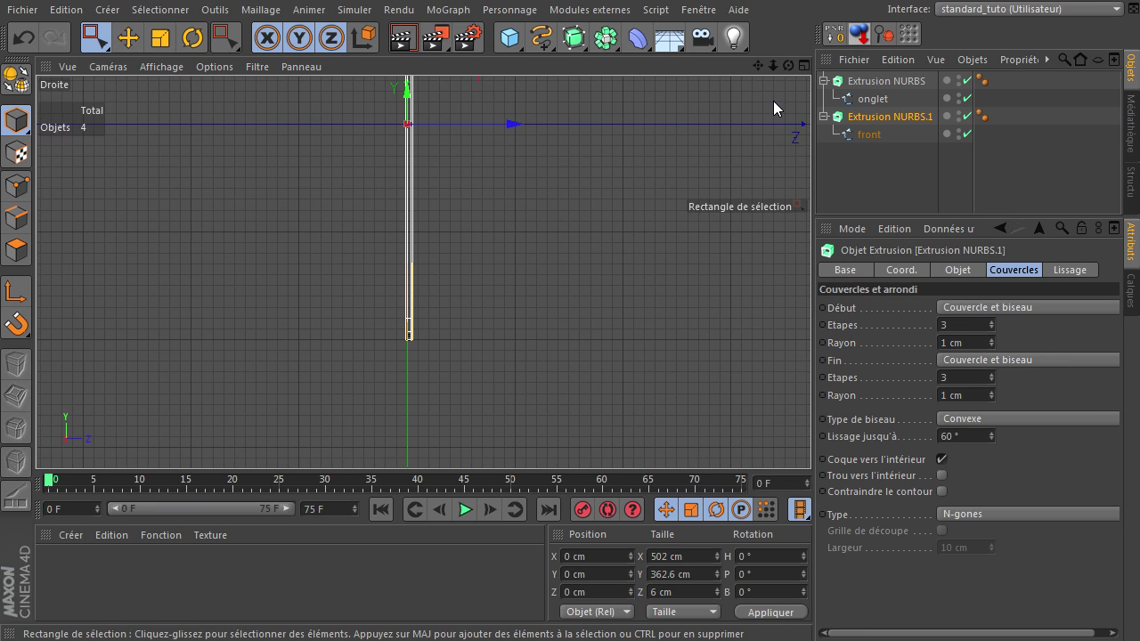
pyautogui.moveTo(758, 67); pyautogui.dragTo(429, 276)
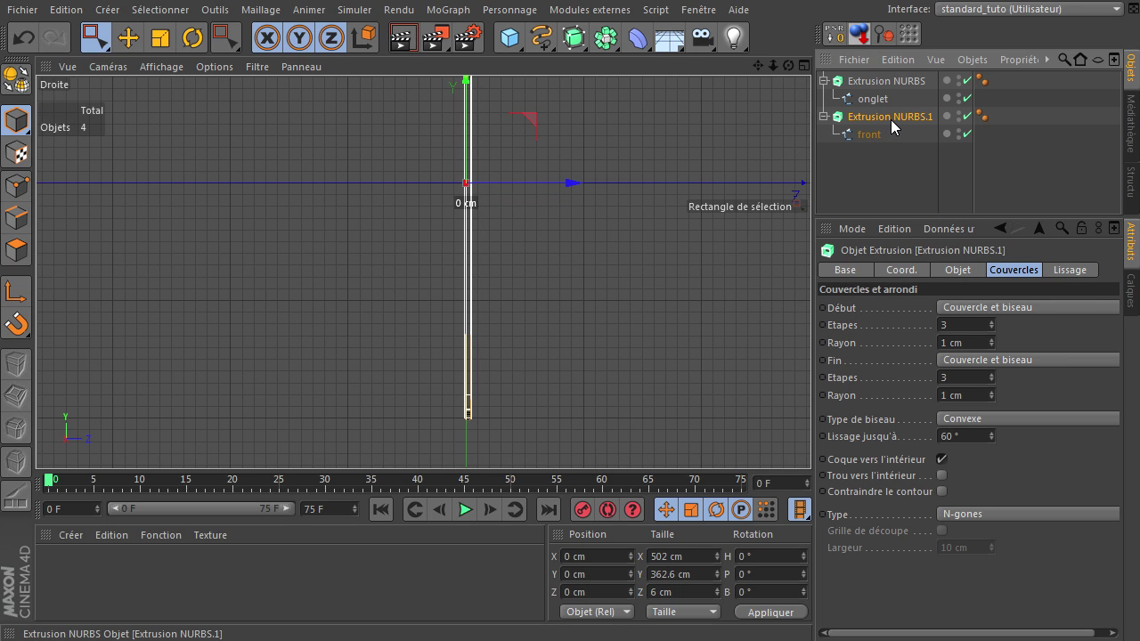
pyautogui.click(127, 38)
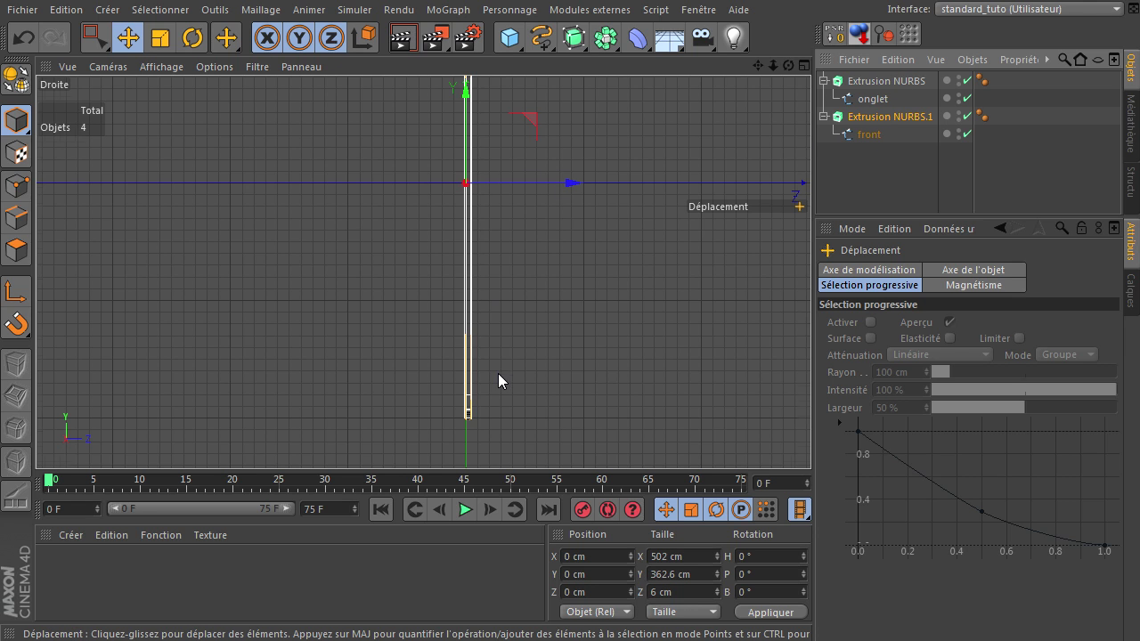
pyautogui.scroll(5, 503, 361)
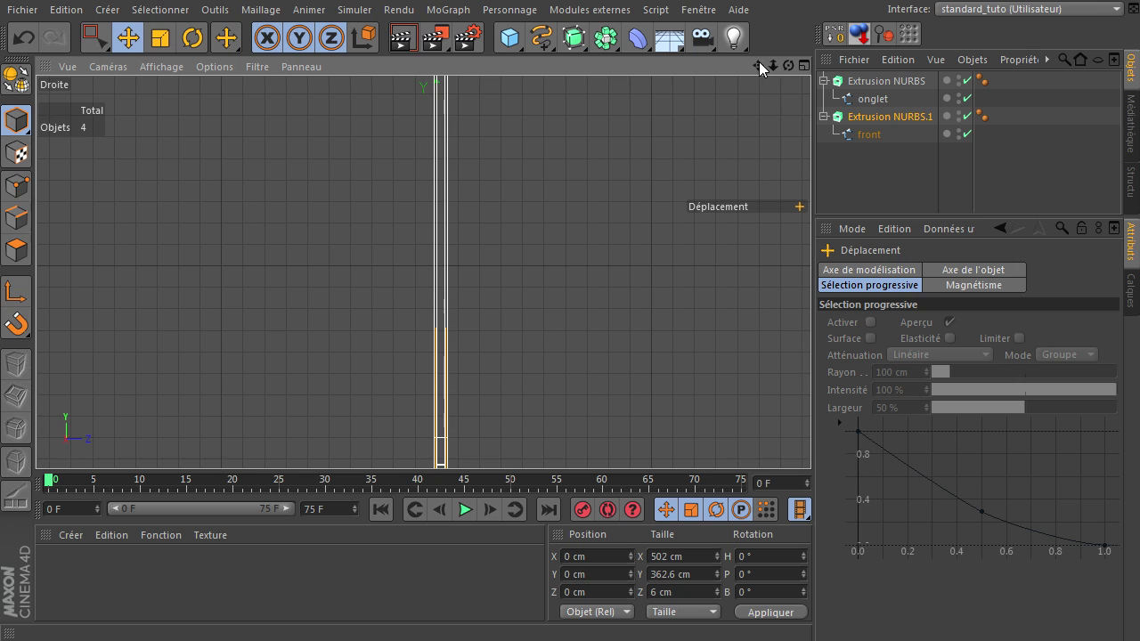
pyautogui.moveTo(759, 65); pyautogui.dragTo(811, 437)
pyautogui.moveTo(625, 217); pyautogui.dragTo(612, 219)
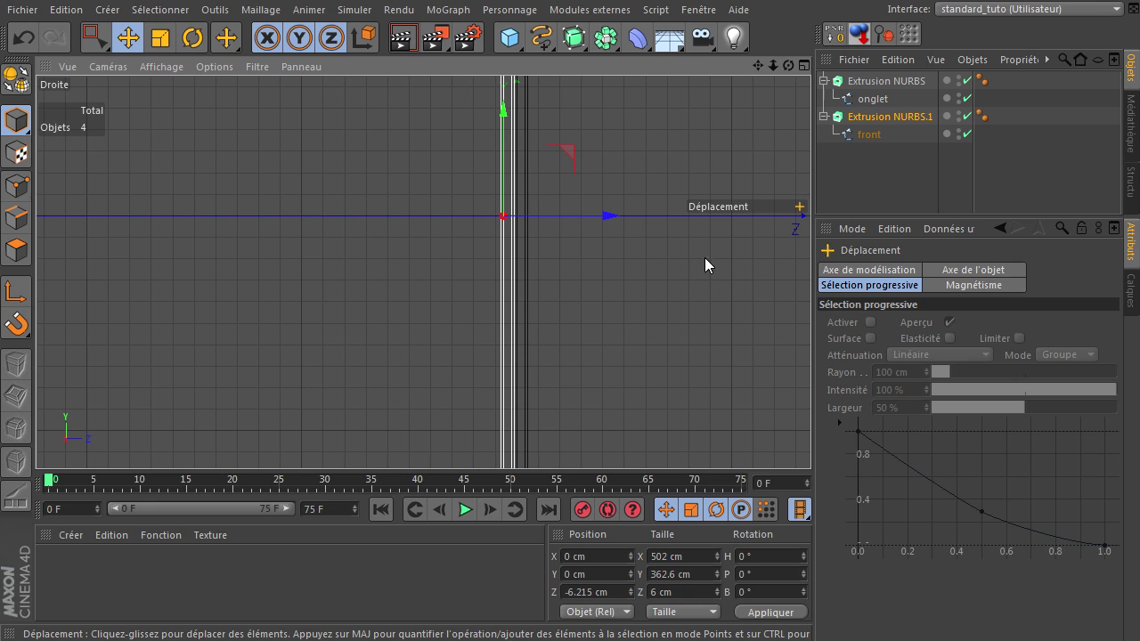
# Step: Render the perspective view and examine the spacing between the folder's front and tab panels
pyautogui.scroll(-5, 654, 242)
pyautogui.scroll(-3, 653, 241)
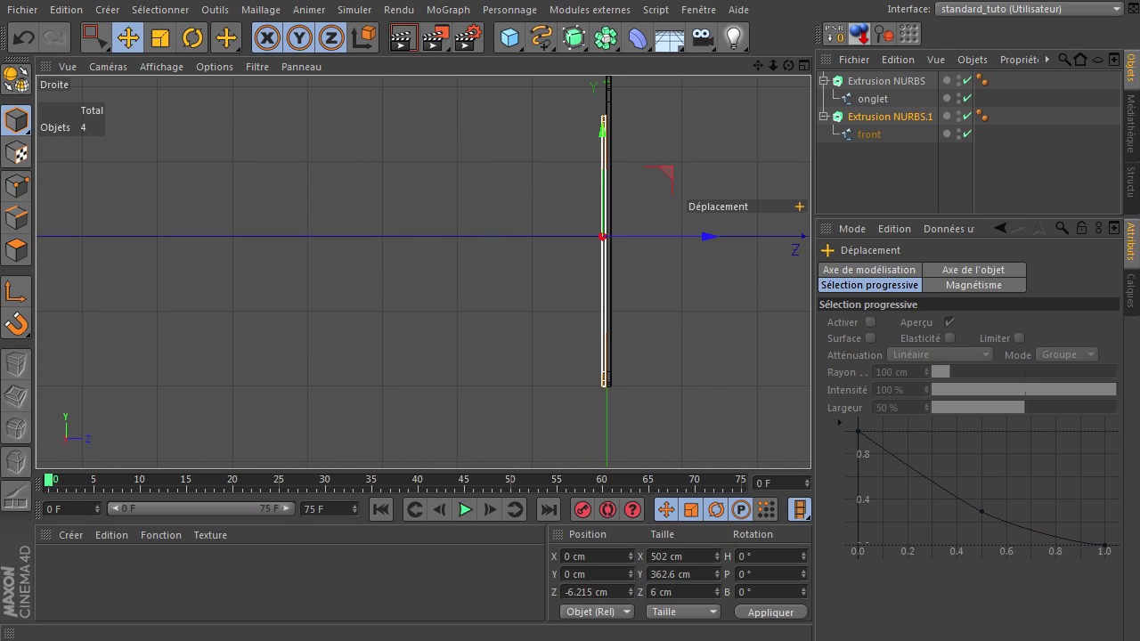
pyautogui.moveTo(758, 67); pyautogui.dragTo(669, 128)
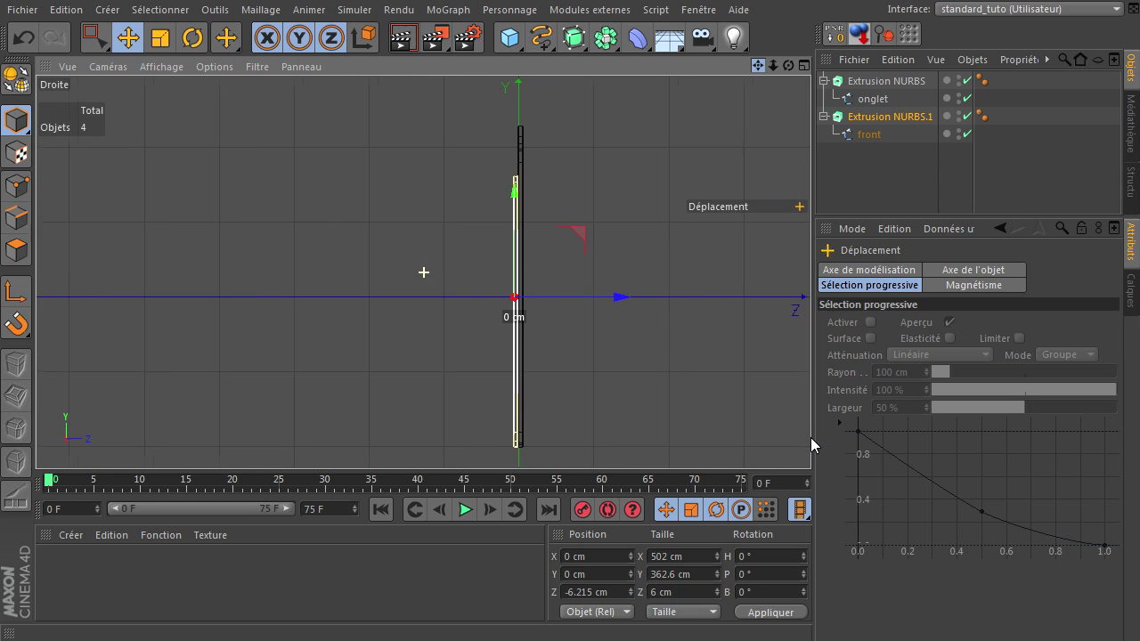
pyautogui.middleClick(620, 157)
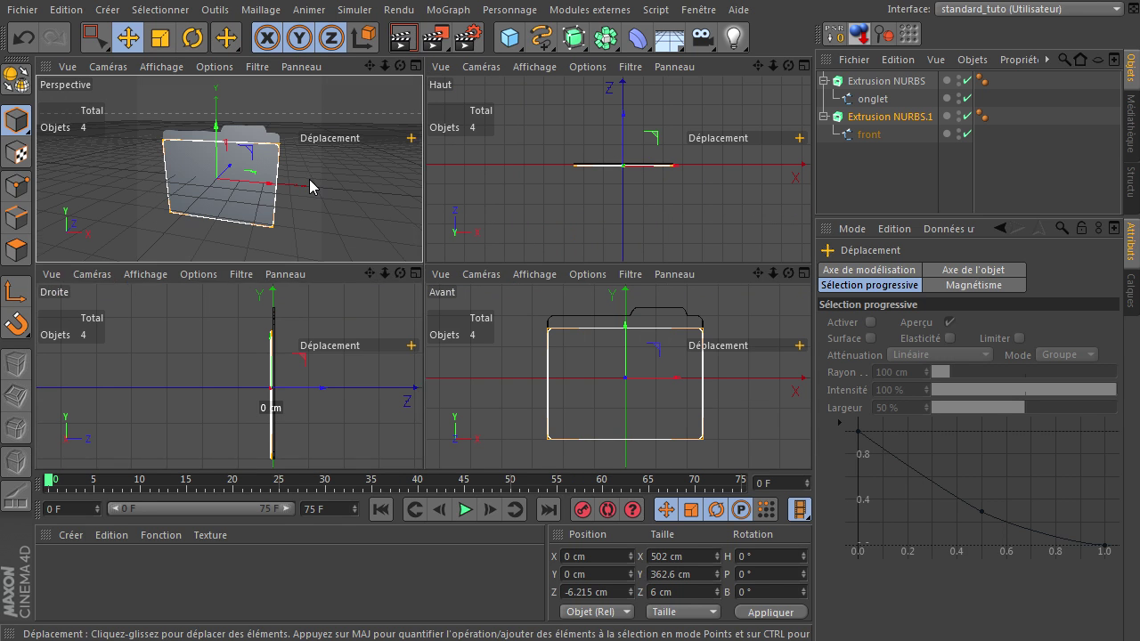
pyautogui.middleClick(309, 179)
pyautogui.moveTo(789, 67); pyautogui.dragTo(767, 461)
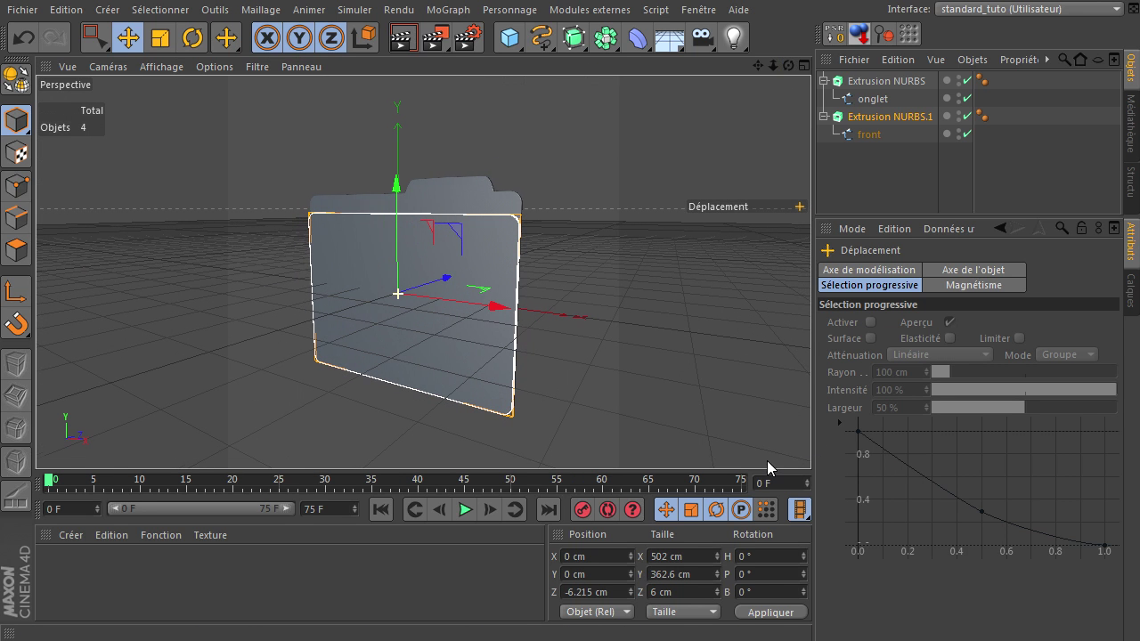
pyautogui.click(402, 37)
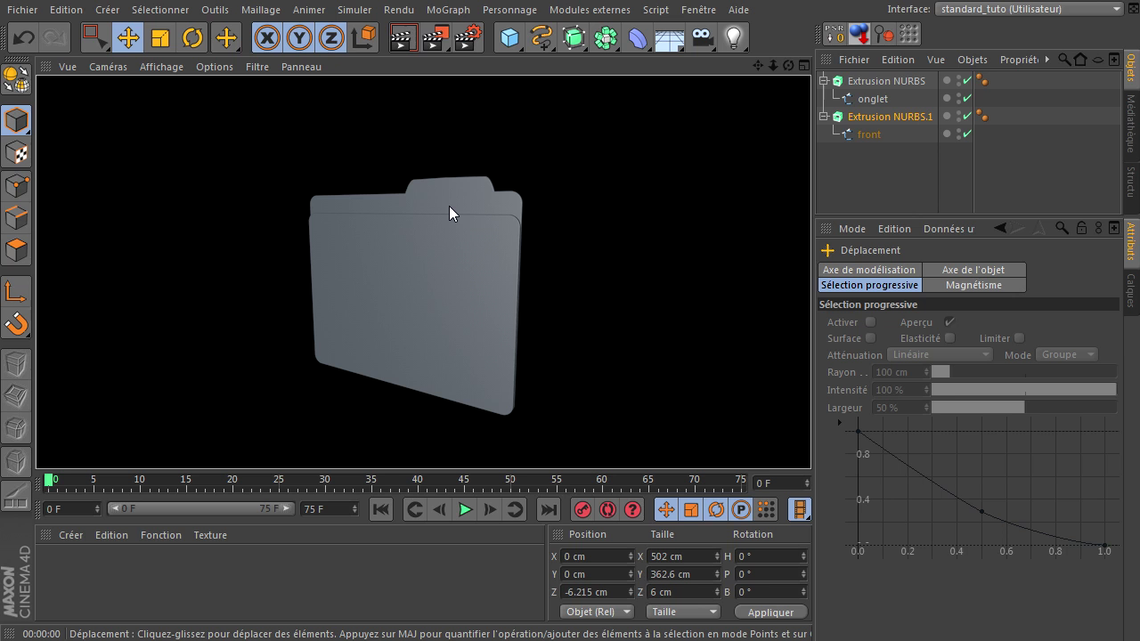
pyautogui.moveTo(788, 67); pyautogui.dragTo(812, 437)
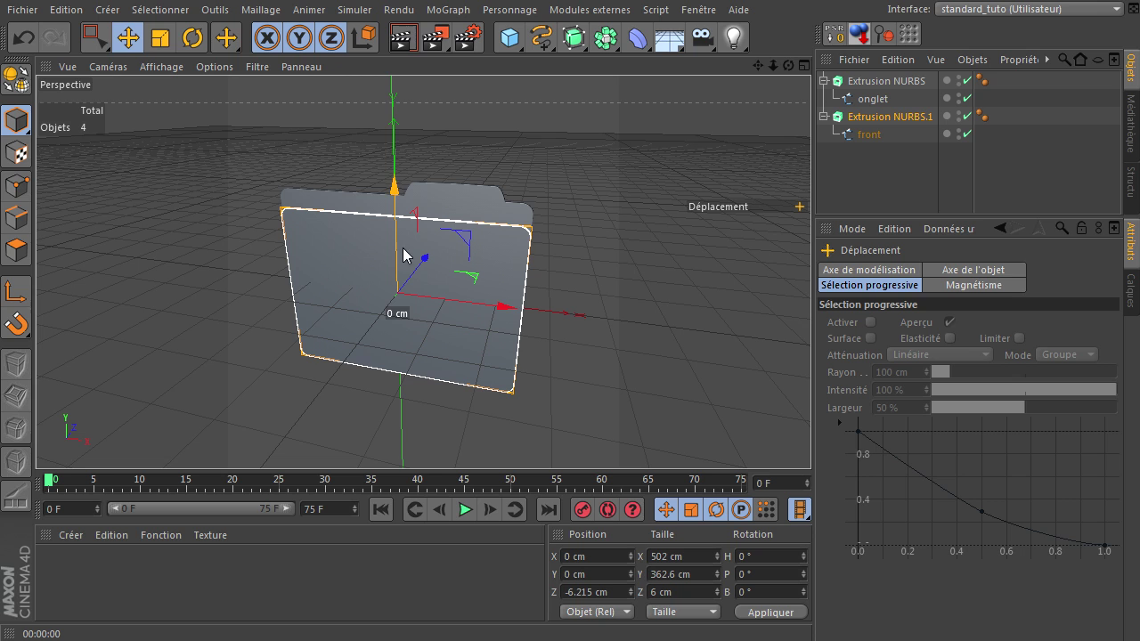
# Step: Select both extrusions and drop them onto the ground plane
pyautogui.click(876, 119)
pyautogui.keyDown('shift'); pyautogui.click(882, 81); pyautogui.keyUp('shift')
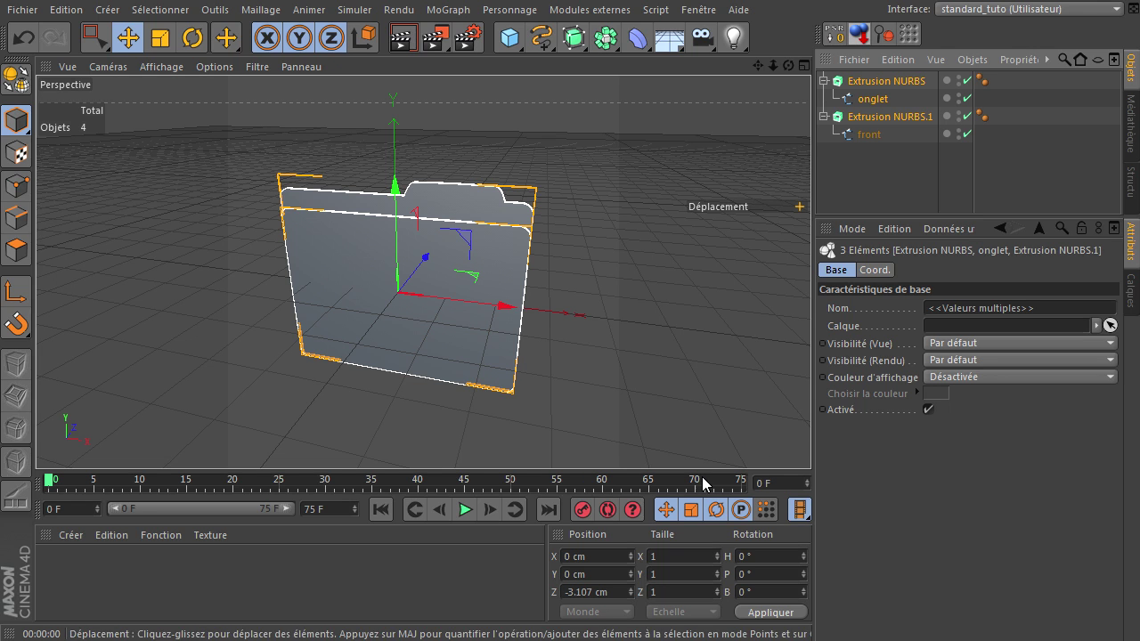
pyautogui.click(859, 37)
pyautogui.moveTo(789, 65); pyautogui.dragTo(810, 443)
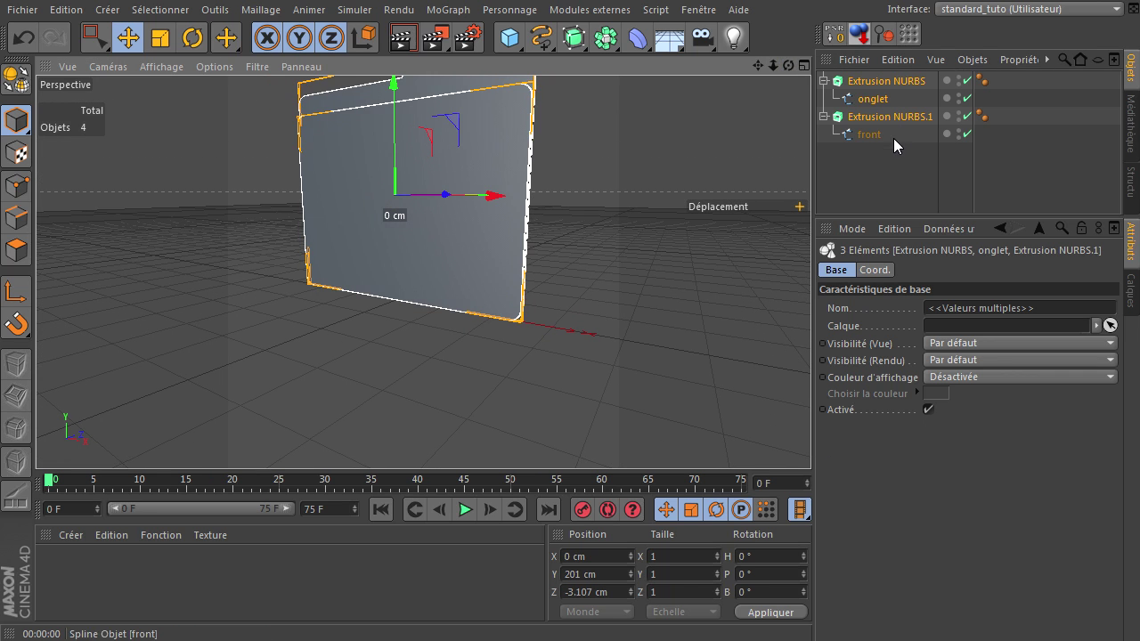
# Step: Select the onglet and front splines together and move only their axes to 0 cm in Y
pyautogui.click(865, 171)
pyautogui.click(872, 100)
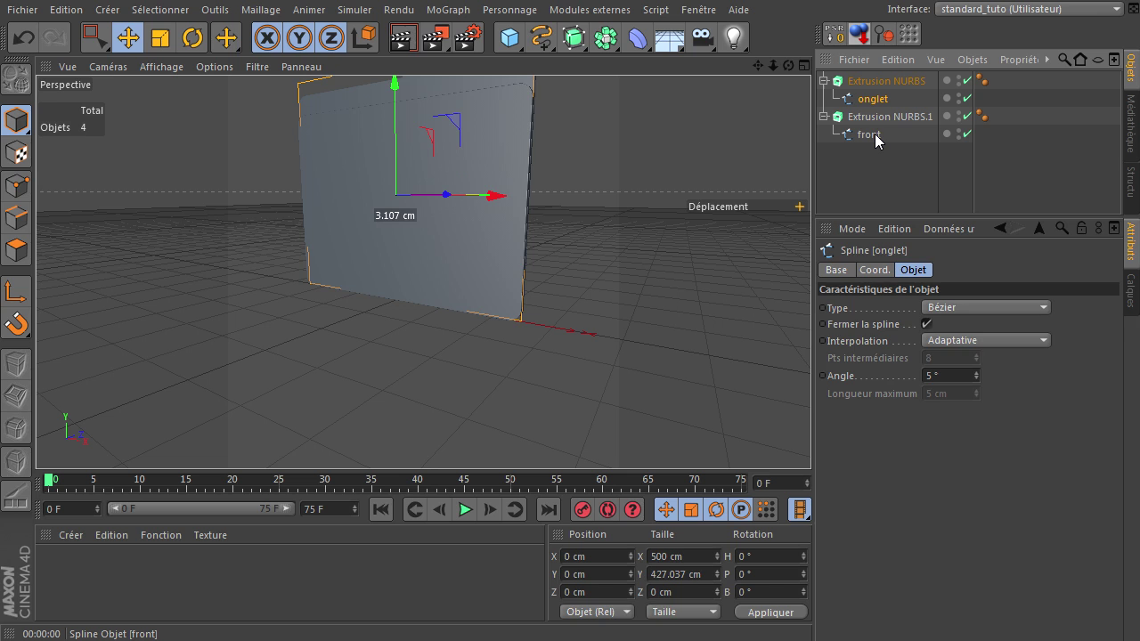
pyautogui.keyDown('shift'); pyautogui.click(876, 135); pyautogui.keyUp('shift')
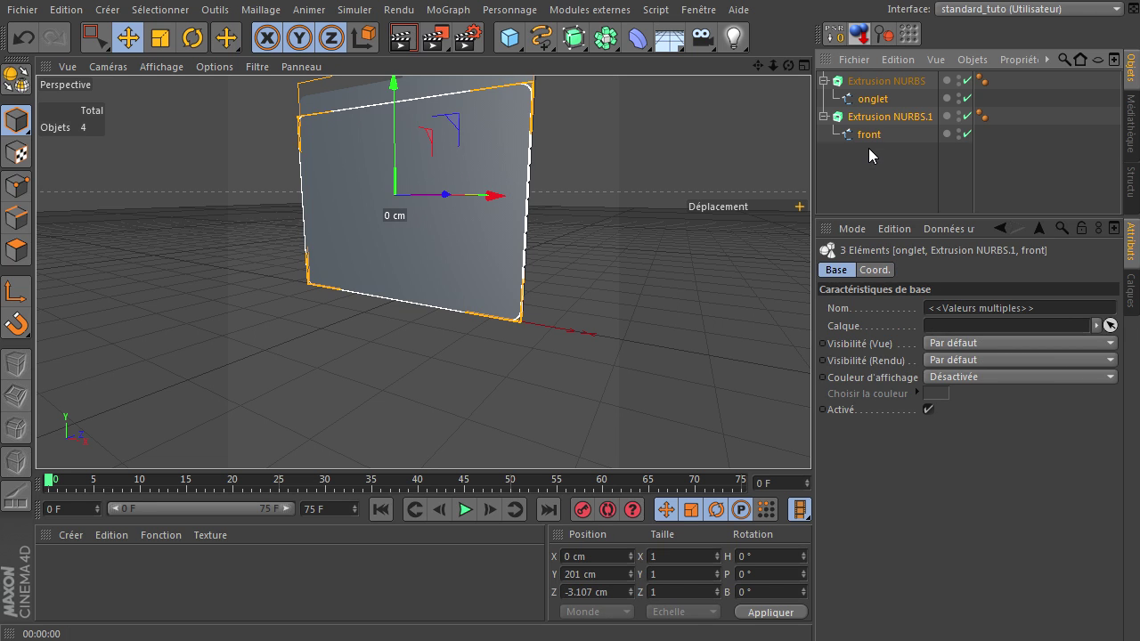
pyautogui.click(870, 135)
pyautogui.keyDown('ctrl'); pyautogui.click(874, 100); pyautogui.keyUp('ctrl')
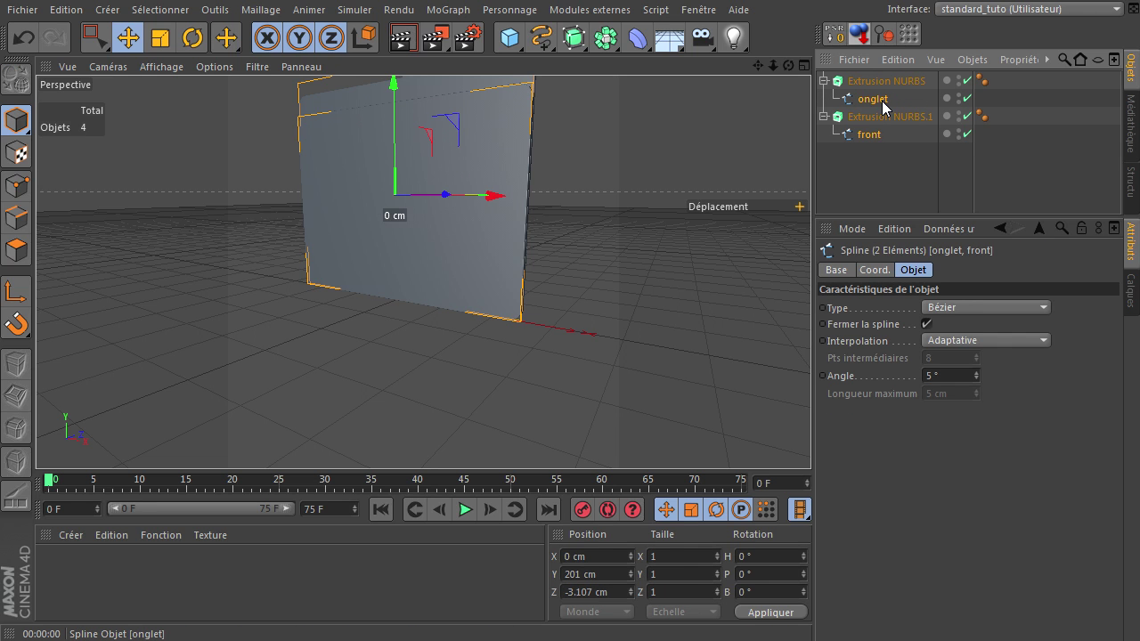
pyautogui.click(18, 294)
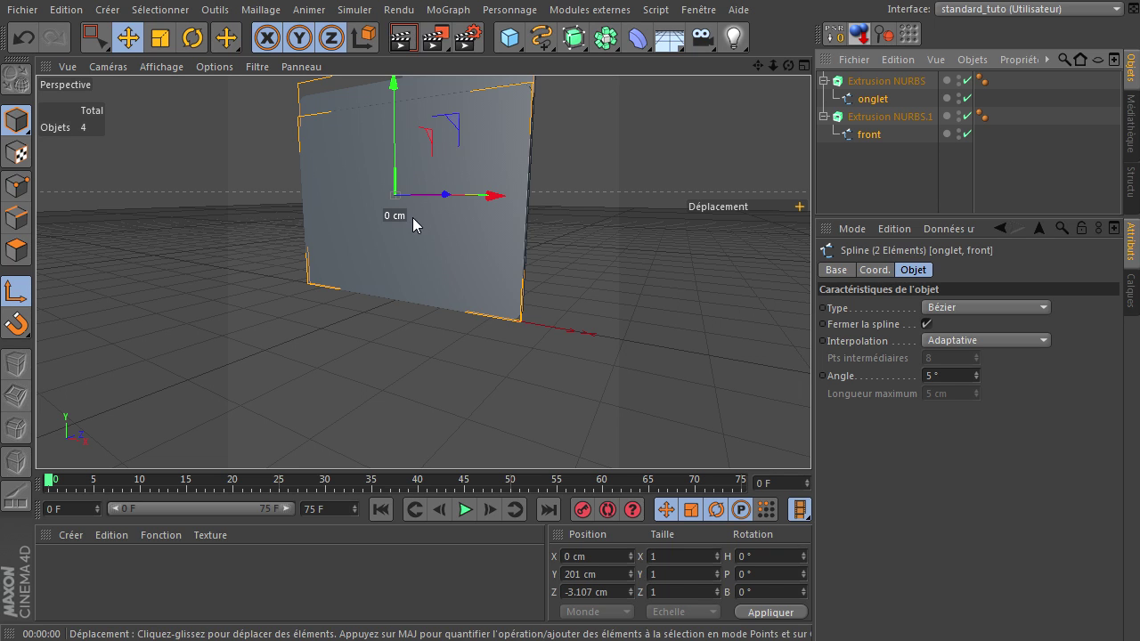
pyautogui.doubleClick(605, 571)
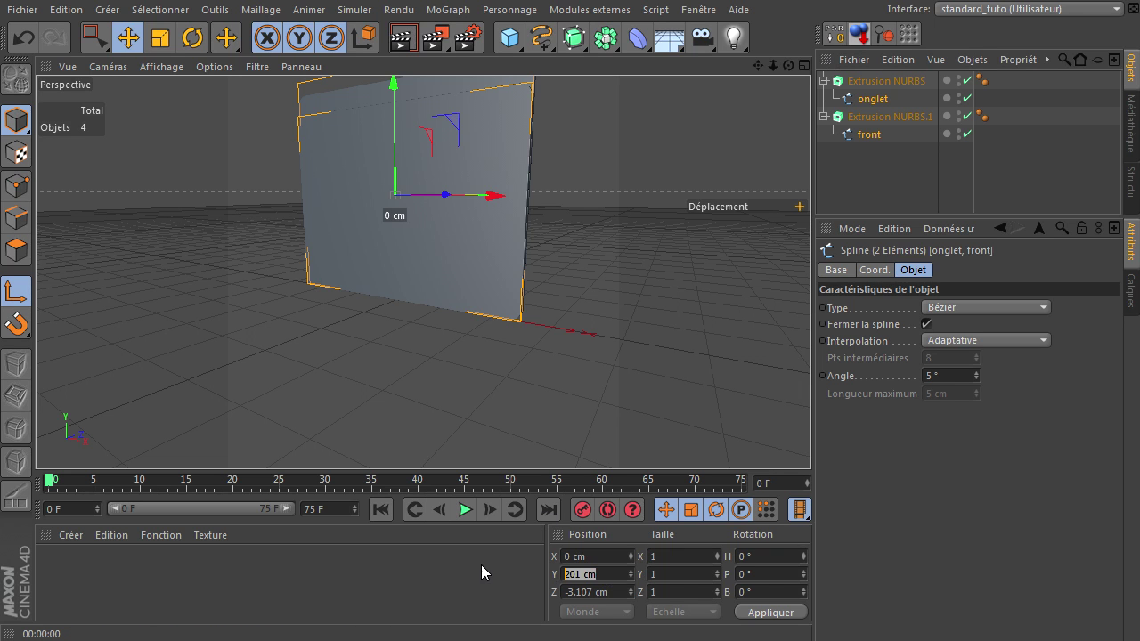
pyautogui.write('0')
pyautogui.press('Return')
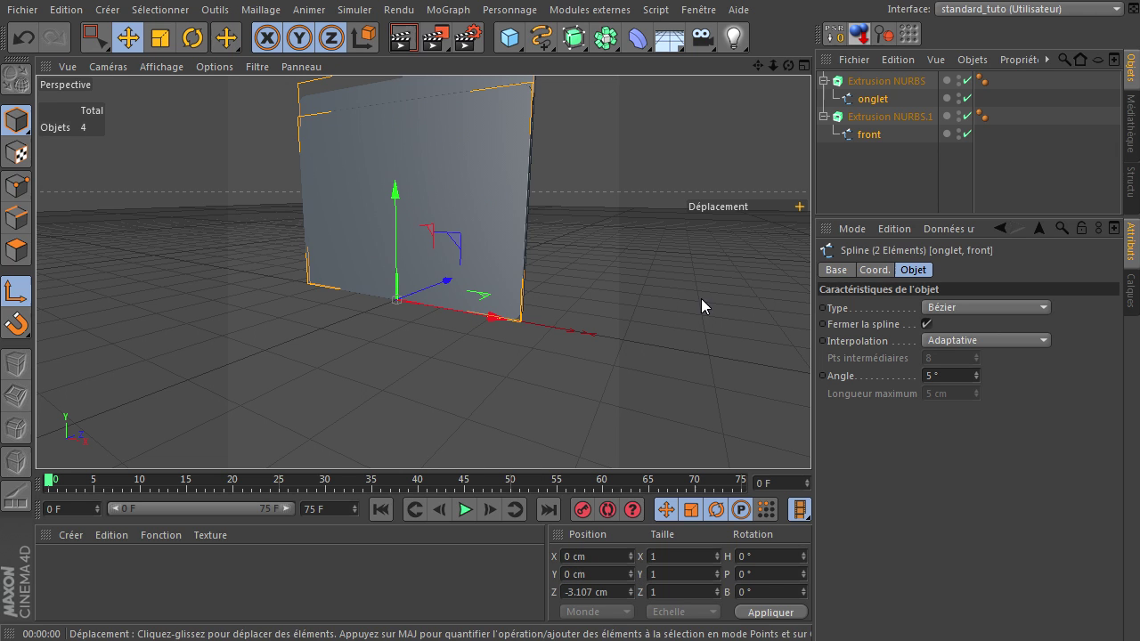
pyautogui.click(16, 290)
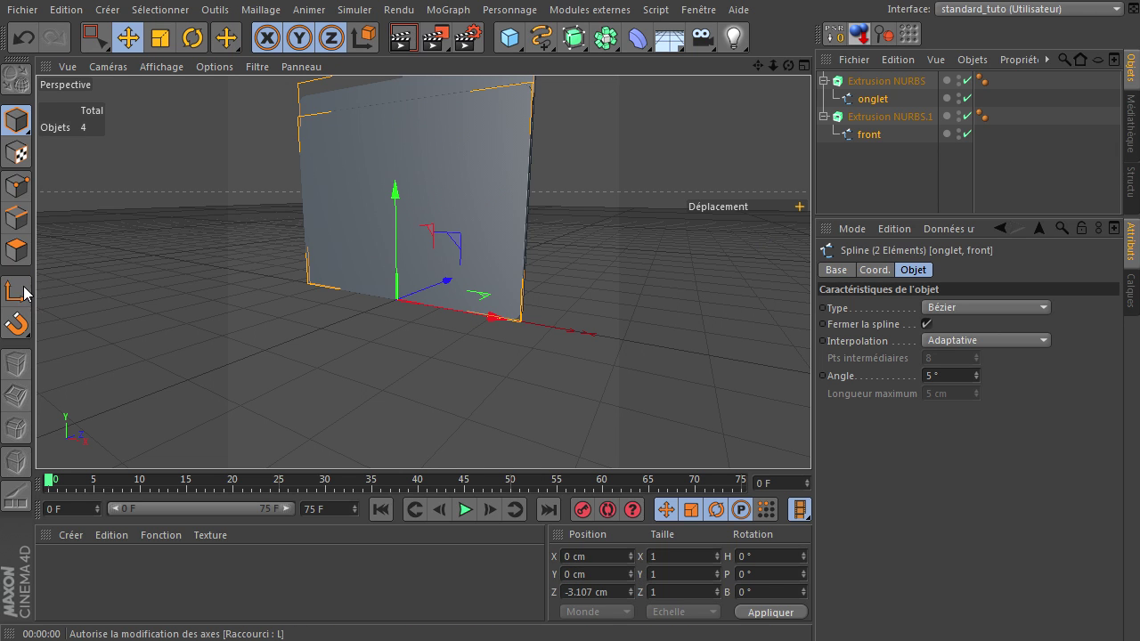
# Step: Try setting the tab extrusion's Y position to 0 cm without axis editing, and undo it
pyautogui.click(859, 171)
pyautogui.click(851, 82)
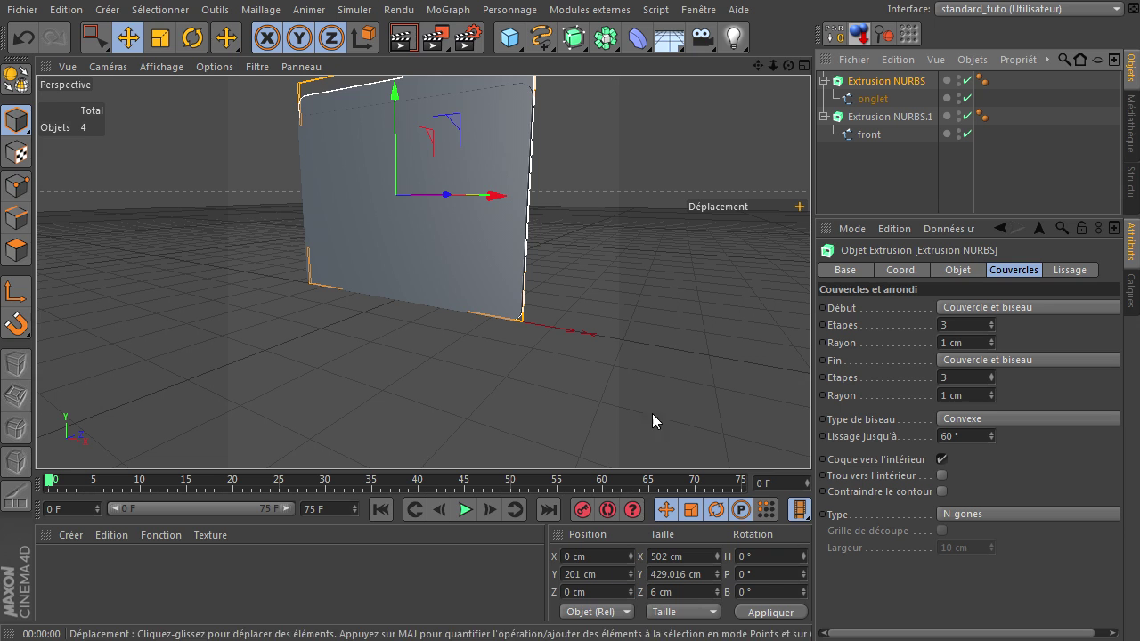
pyautogui.doubleClick(612, 578)
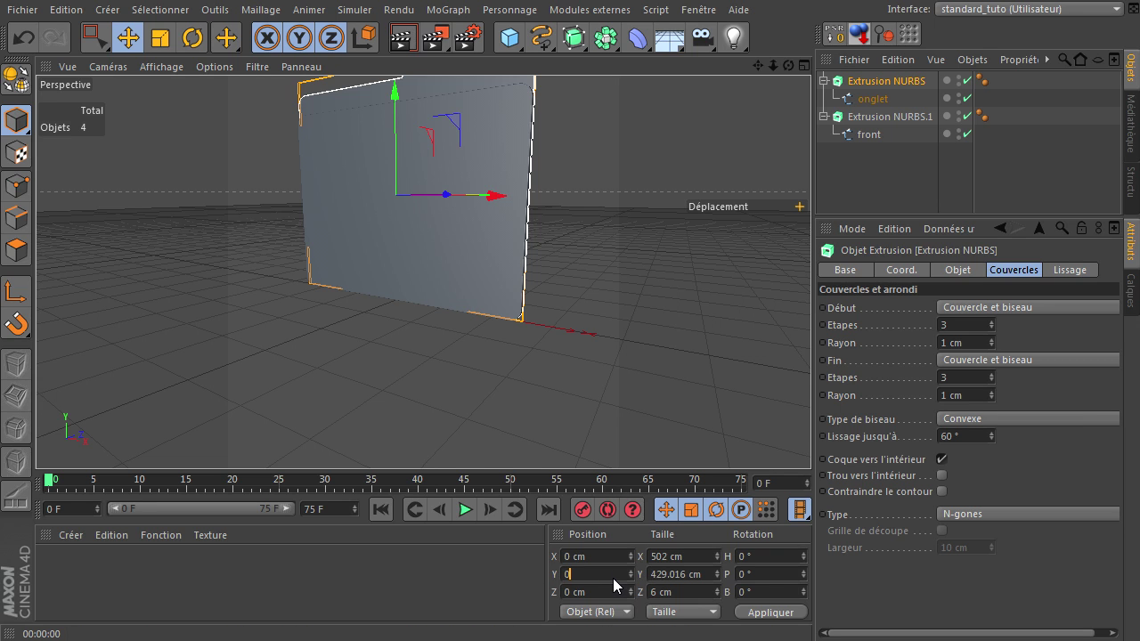
pyautogui.write('0')
pyautogui.press('Return')
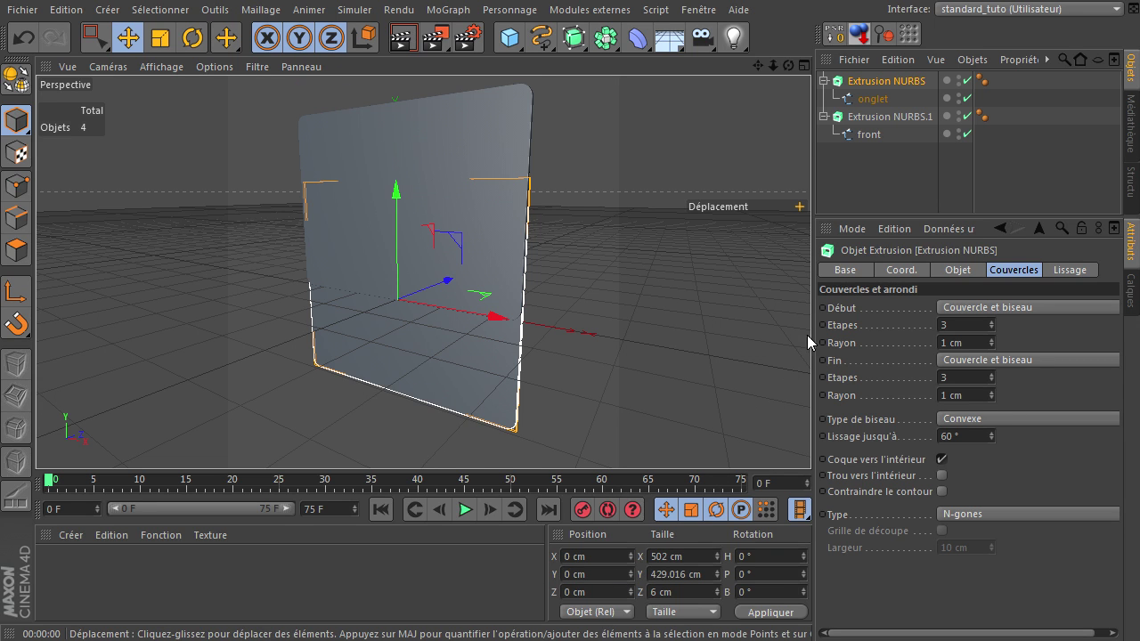
pyautogui.click(24, 38)
# Step: Move only the axes of the tab and front extrusions to 0 cm in Y, leaving axis editing off at the end
pyautogui.click(15, 293)
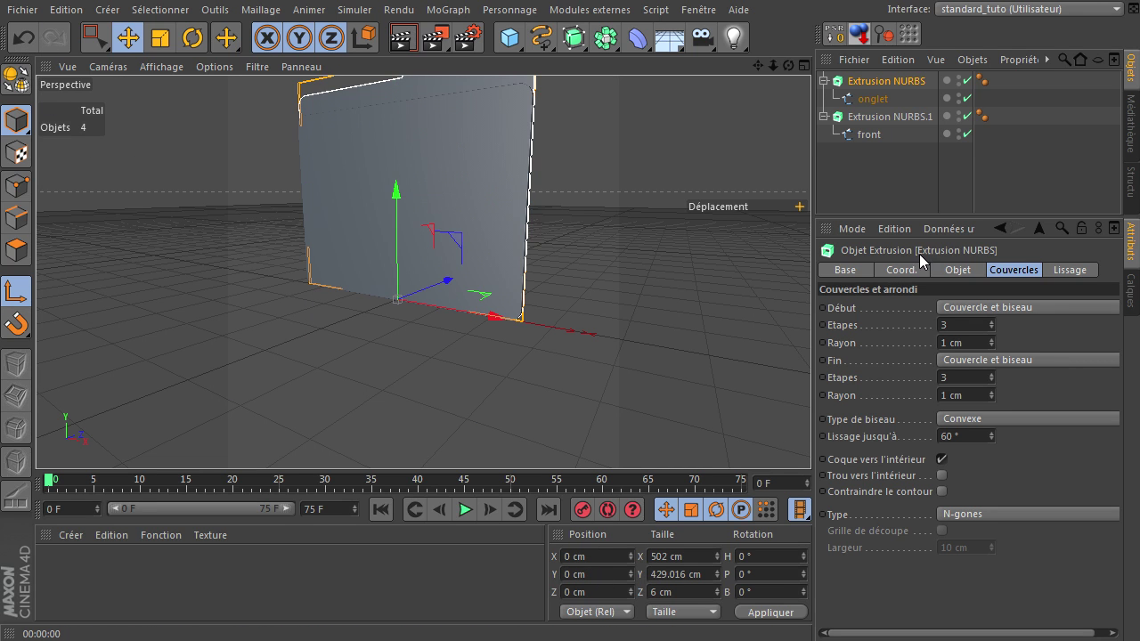
pyautogui.click(888, 117)
pyautogui.doubleClick(611, 573)
pyautogui.write('0')
pyautogui.press('Return')
pyautogui.click(27, 301)
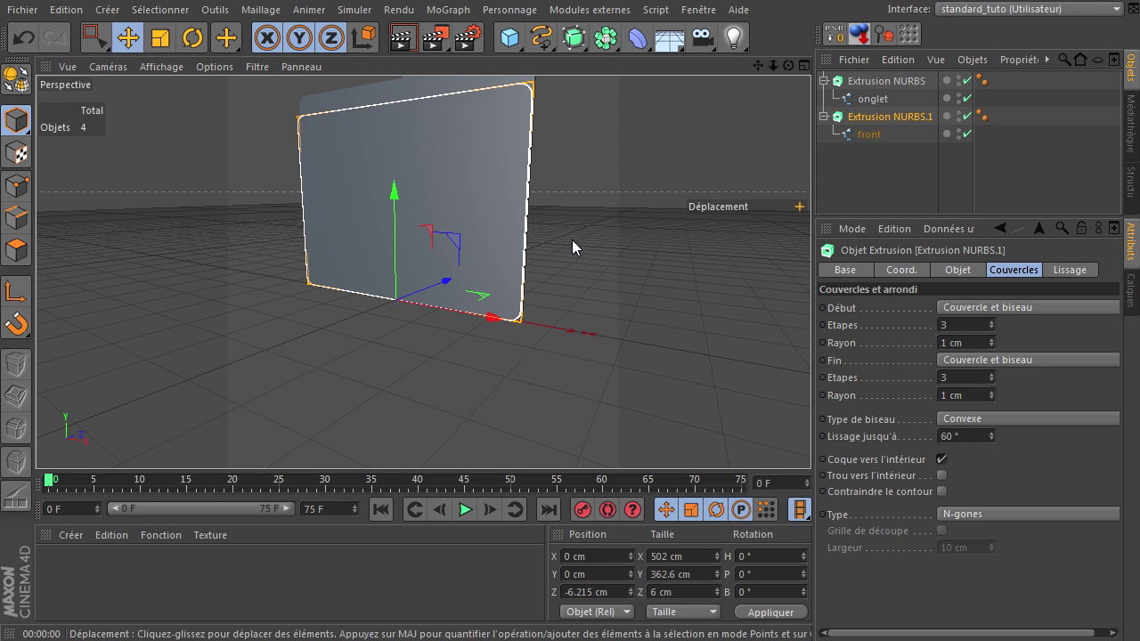
pyautogui.moveTo(789, 67)
pyautogui.mouseDown()
pyautogui.moveTo(831, 438)
pyautogui.moveTo(801, 437)
pyautogui.moveTo(811, 436)
pyautogui.moveTo(806, 419)
pyautogui.mouseUp()
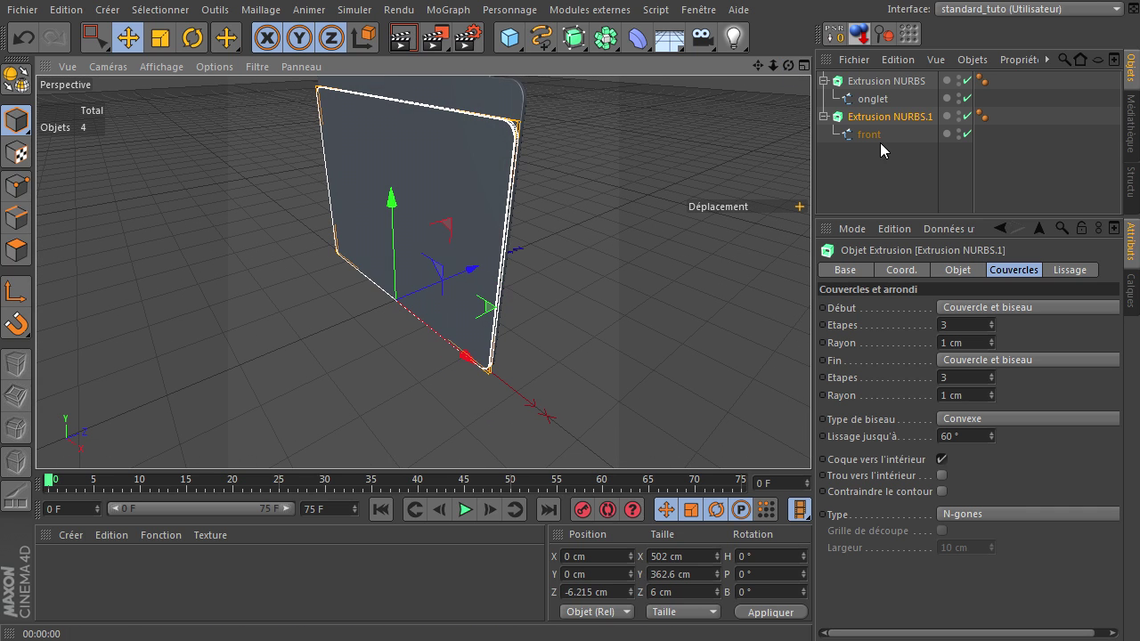
# Step: Tilt the front extrusion to a 5° pitch and the tab extrusion to a -5° pitch so the folder opens
pyautogui.click(11, 125)
pyautogui.click(192, 37)
pyautogui.moveTo(758, 66); pyautogui.dragTo(787, 518)
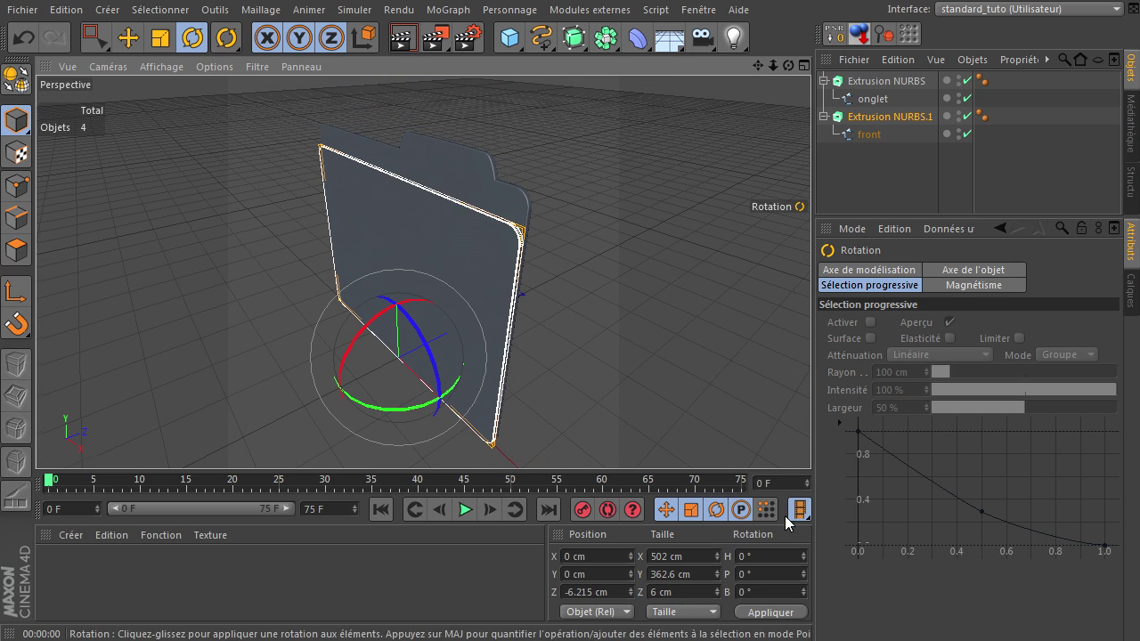
pyautogui.middleClick(583, 231)
pyautogui.middleClick(303, 184)
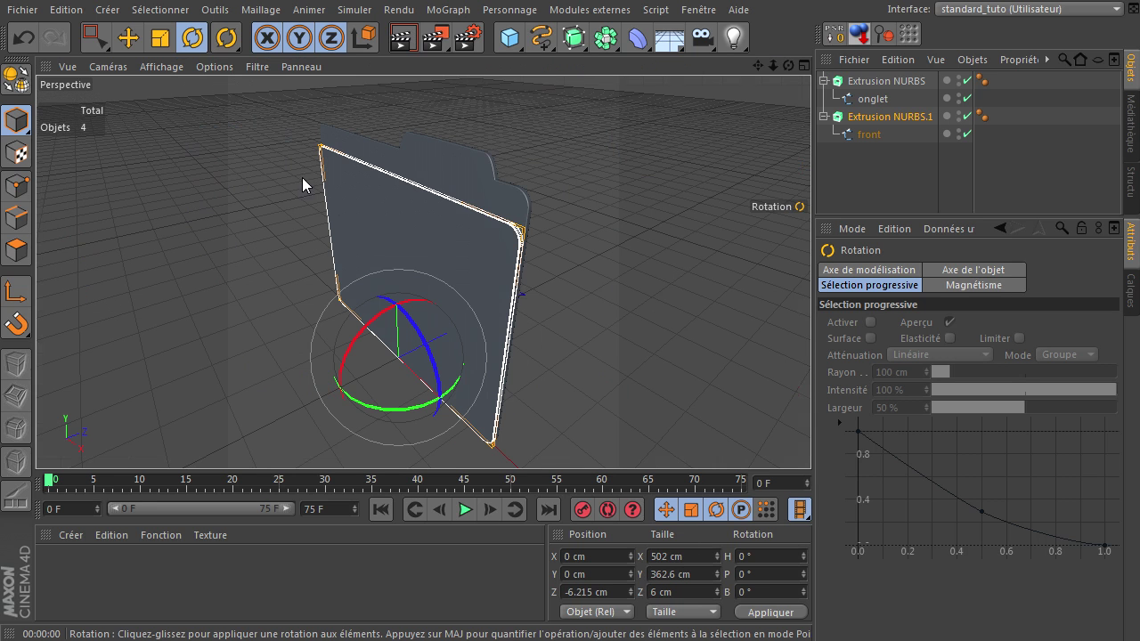
pyautogui.moveTo(788, 66); pyautogui.dragTo(810, 438)
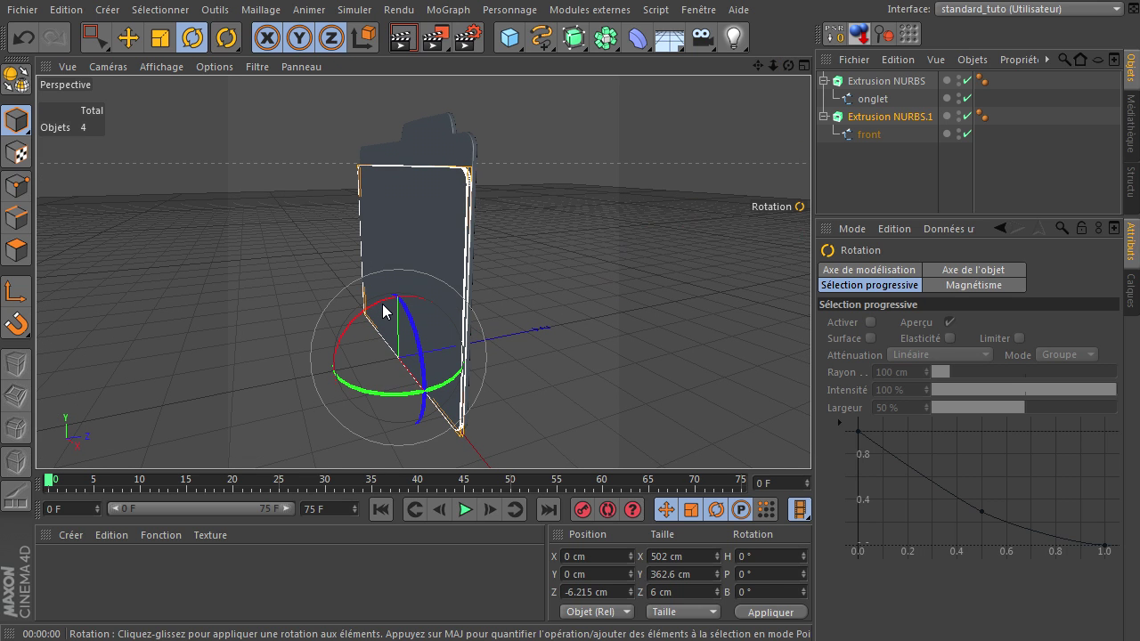
pyautogui.moveTo(383, 308); pyautogui.dragTo(378, 314)
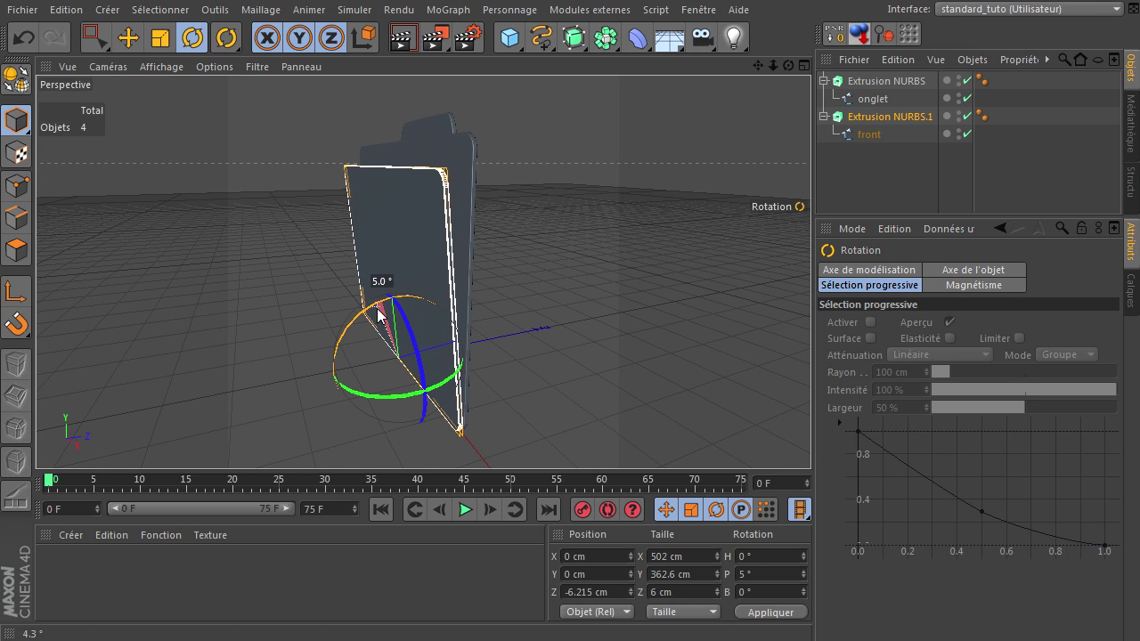
pyautogui.click(886, 81)
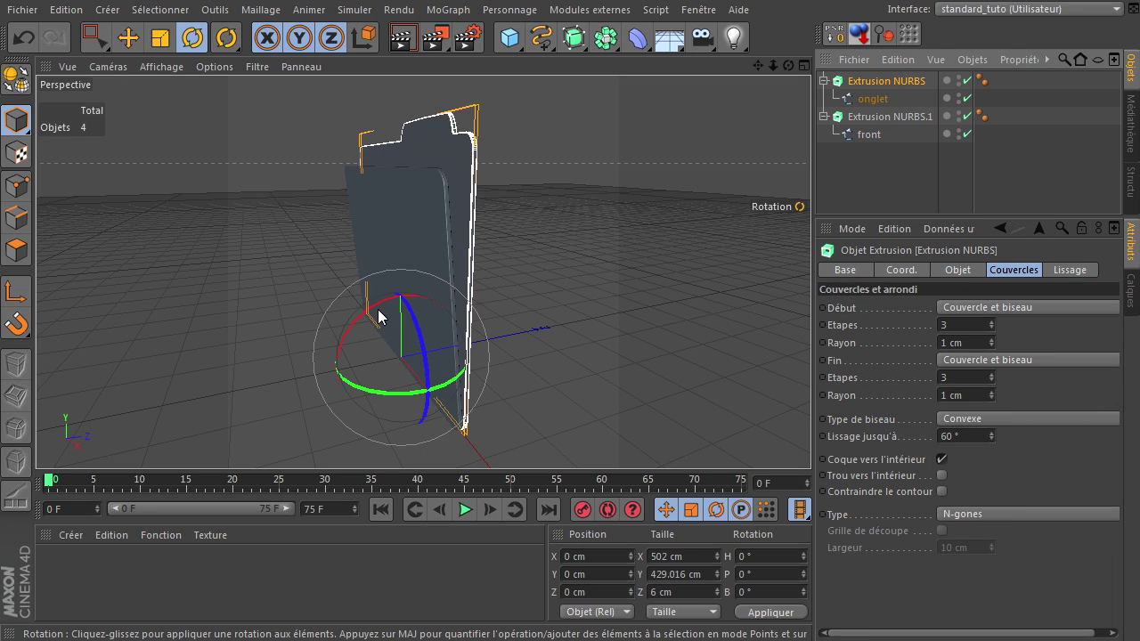
pyautogui.moveTo(381, 311); pyautogui.dragTo(386, 306)
# Step: Display the perspective view in Gouraud shading with lines and check the opened folder from the side and front with nothing selected
pyautogui.click(172, 70)
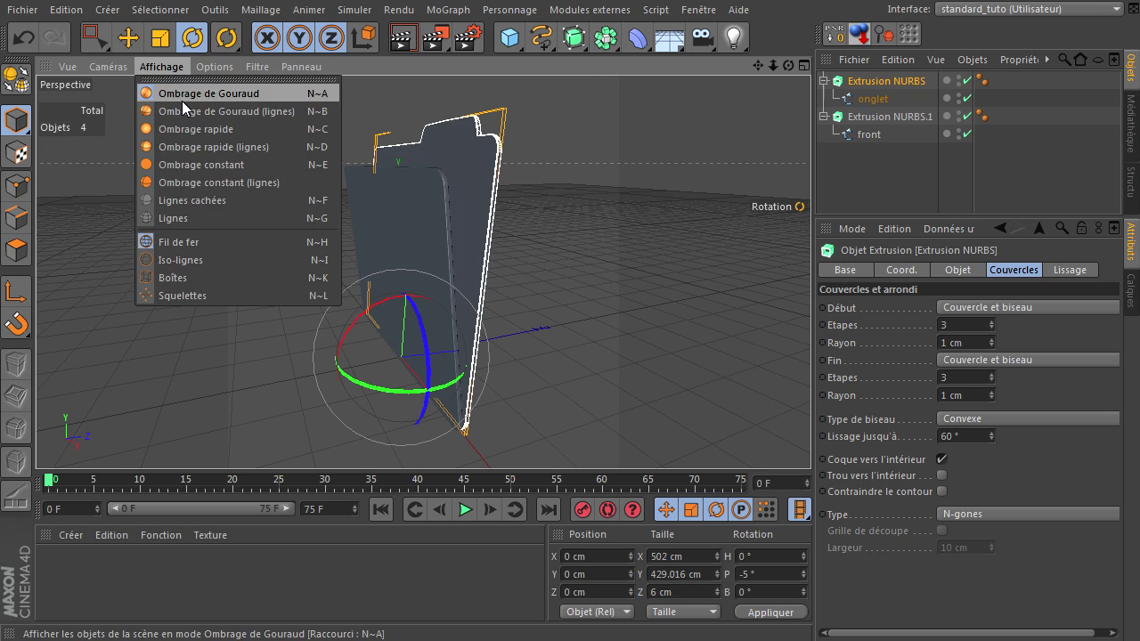
pyautogui.click(183, 111)
pyautogui.click(857, 175)
pyautogui.moveTo(789, 66); pyautogui.dragTo(810, 437)
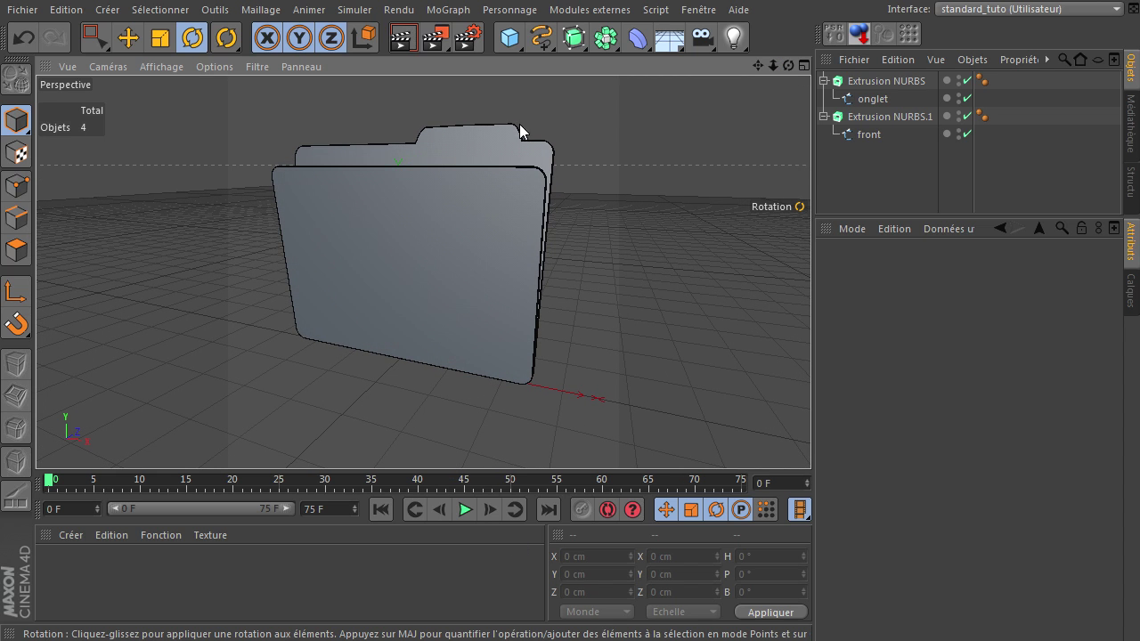
pyautogui.moveTo(810, 436); pyautogui.dragTo(810, 437)
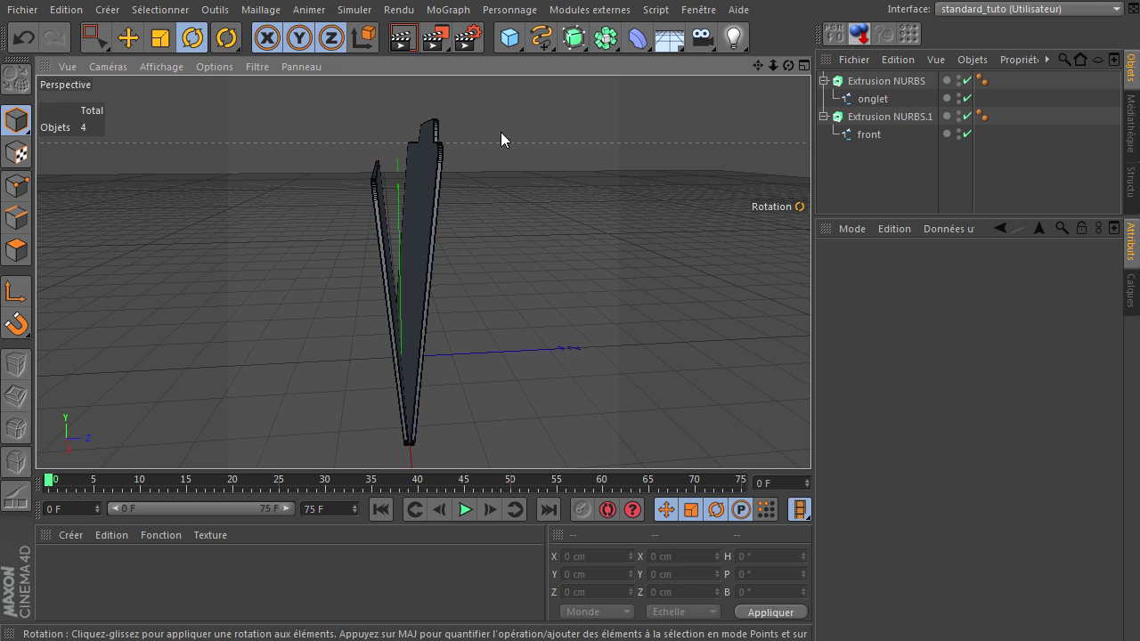
pyautogui.moveTo(788, 66); pyautogui.dragTo(811, 437)
pyautogui.moveTo(760, 66); pyautogui.dragTo(810, 436)
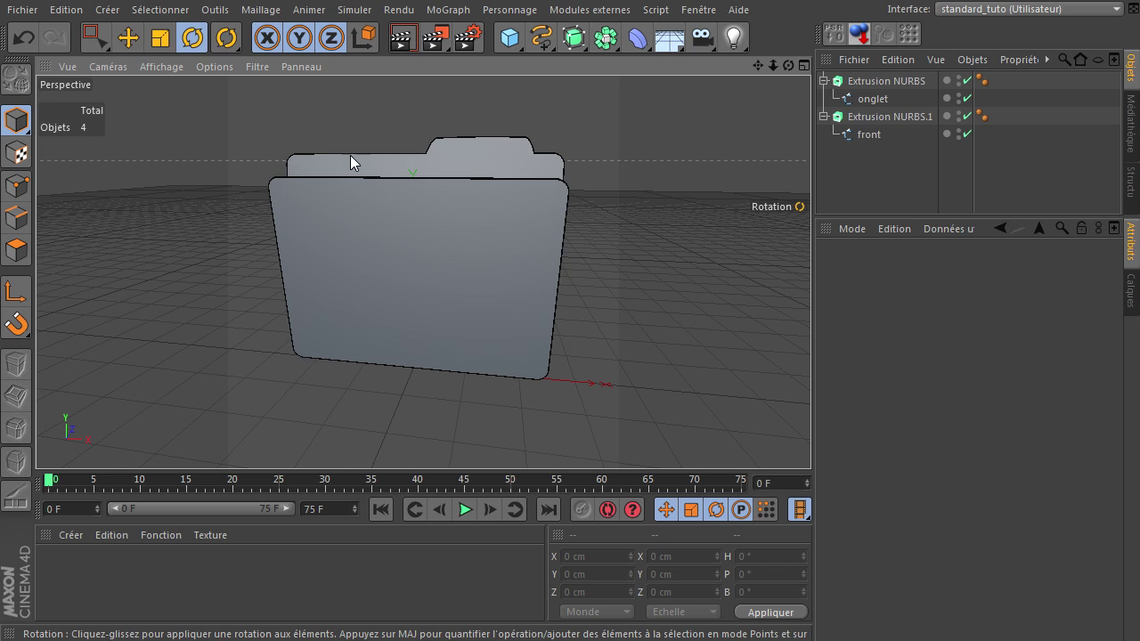
pyautogui.moveTo(774, 66); pyautogui.dragTo(810, 436)
pyautogui.moveTo(759, 66); pyautogui.dragTo(811, 436)
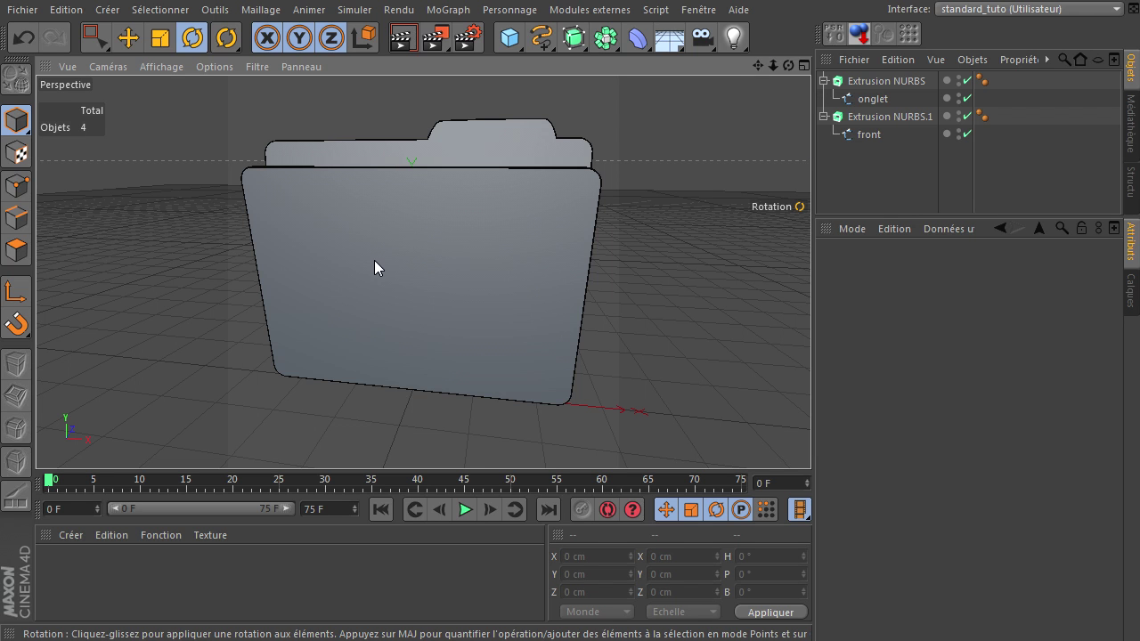
# Step: Add a plane with 1 width segment and 1 height segment, oriented to +Z
pyautogui.click(516, 50)
pyautogui.click(756, 75)
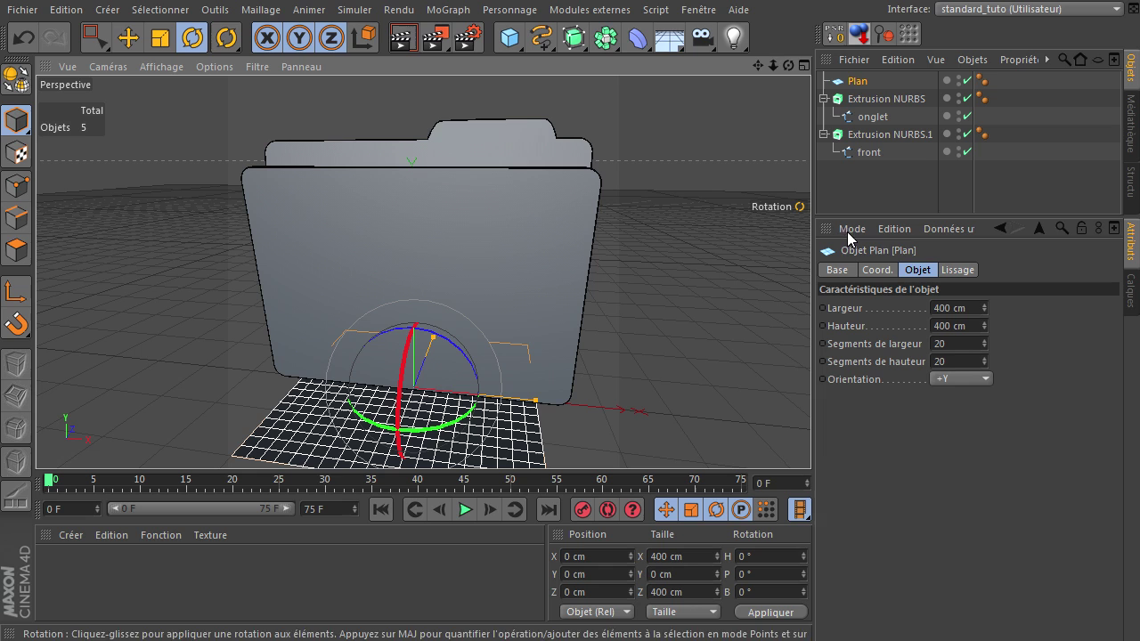
pyautogui.click(951, 342)
pyautogui.write('1')
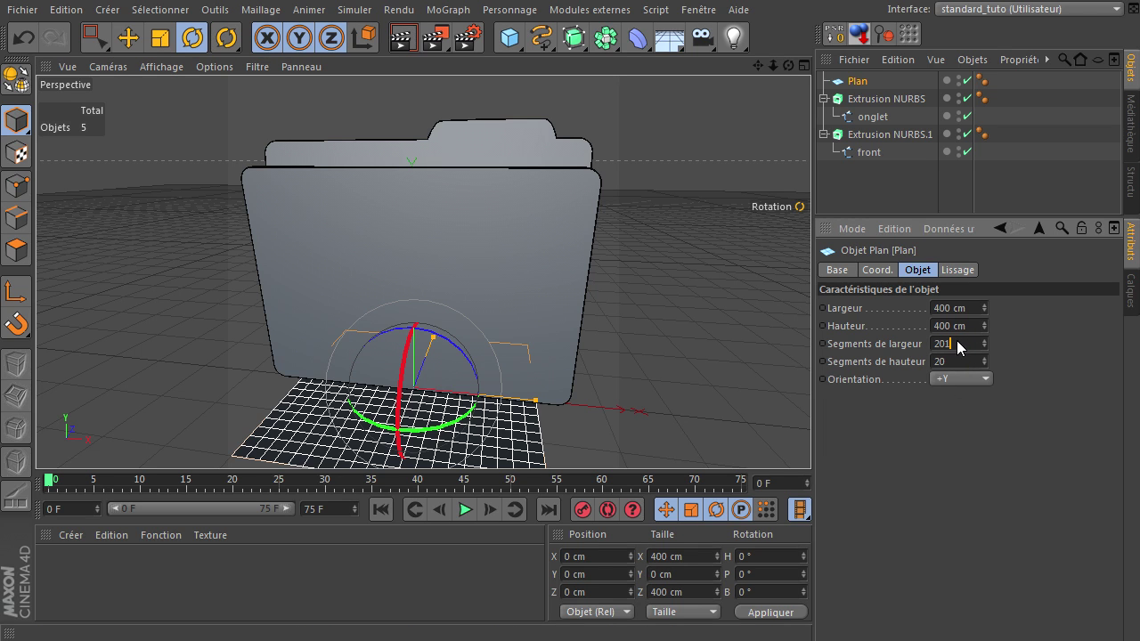
pyautogui.click(959, 362)
pyautogui.write('1')
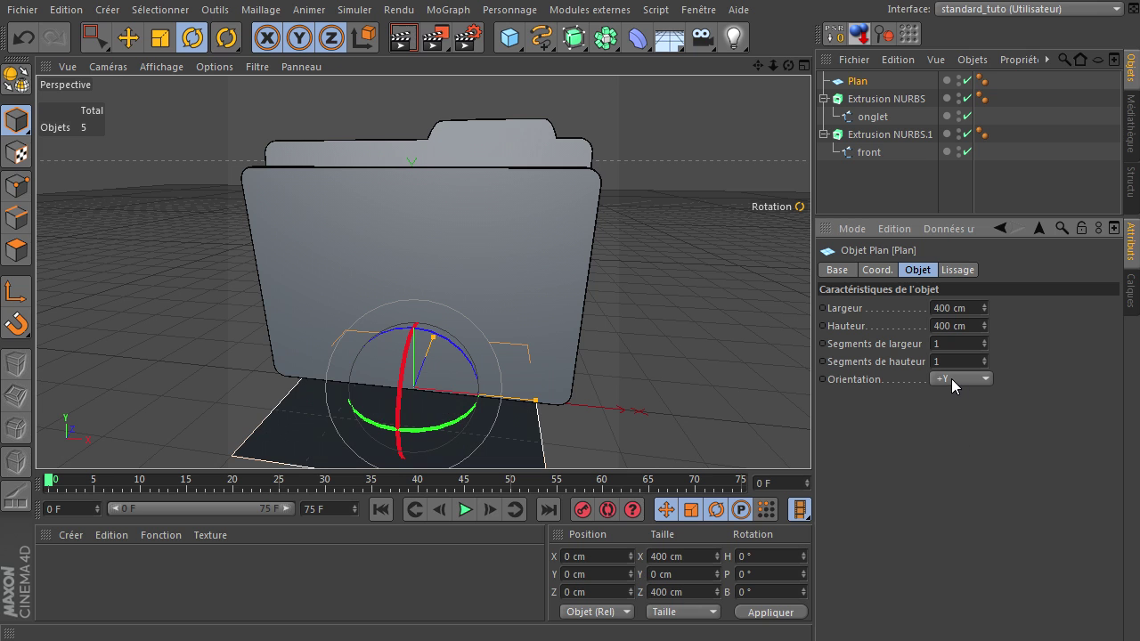
pyautogui.click(973, 382)
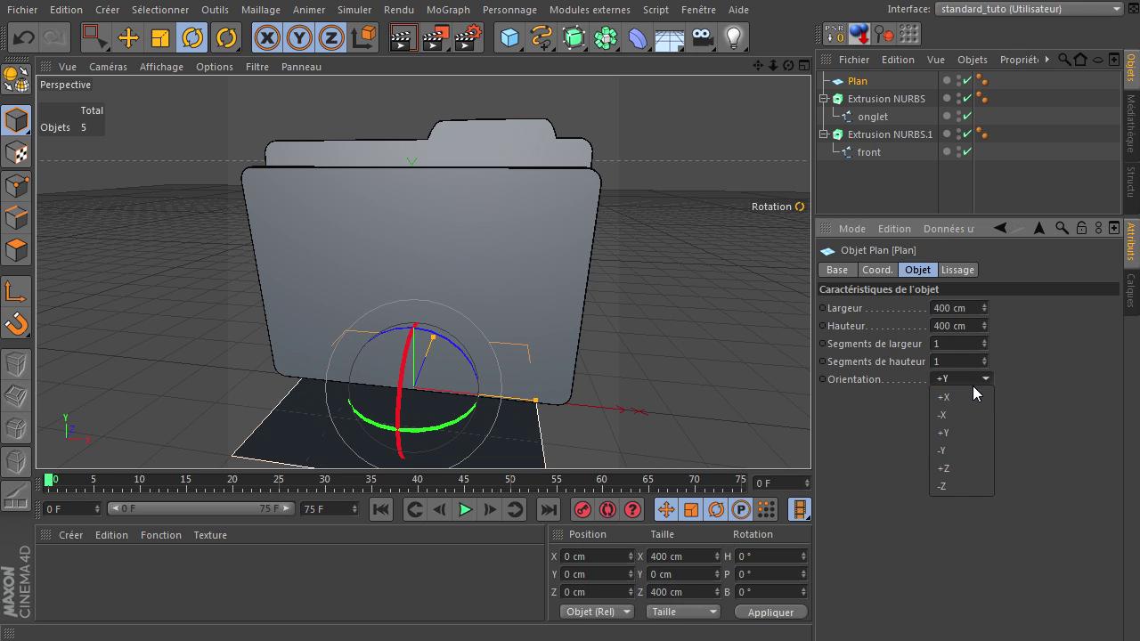
pyautogui.click(958, 468)
# Step: Fit the plane inside the folder outline at about 453 x 352 cm, raised to about 209 cm in Y
pyautogui.middleClick(472, 256)
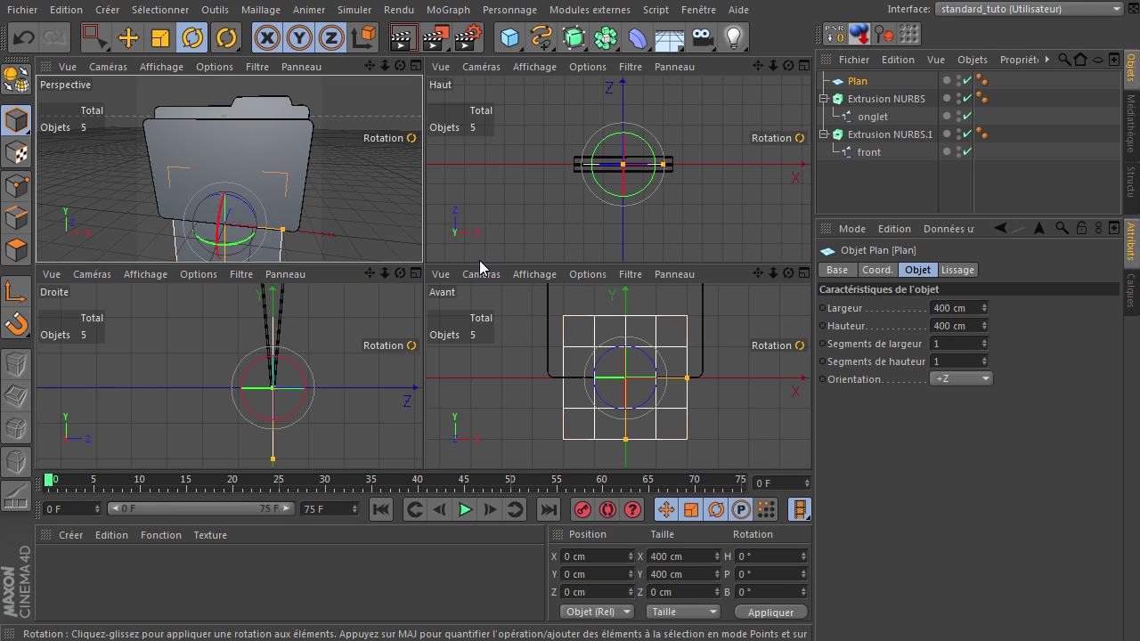
pyautogui.middleClick(685, 367)
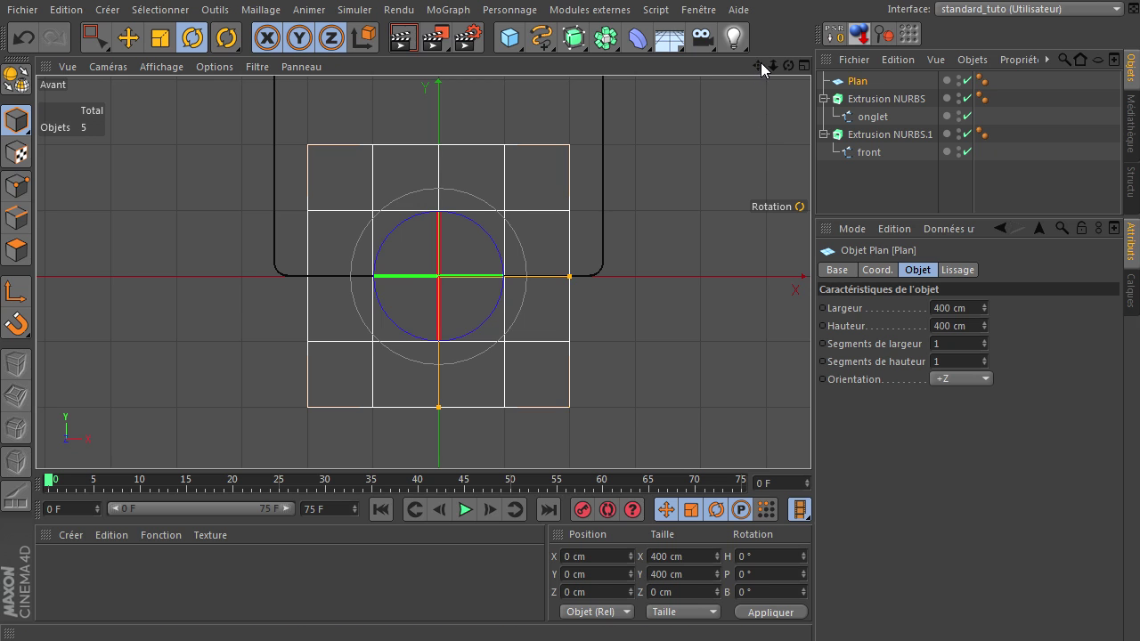
pyautogui.moveTo(759, 66); pyautogui.dragTo(765, 149)
pyautogui.moveTo(774, 65); pyautogui.dragTo(797, 443)
pyautogui.click(127, 38)
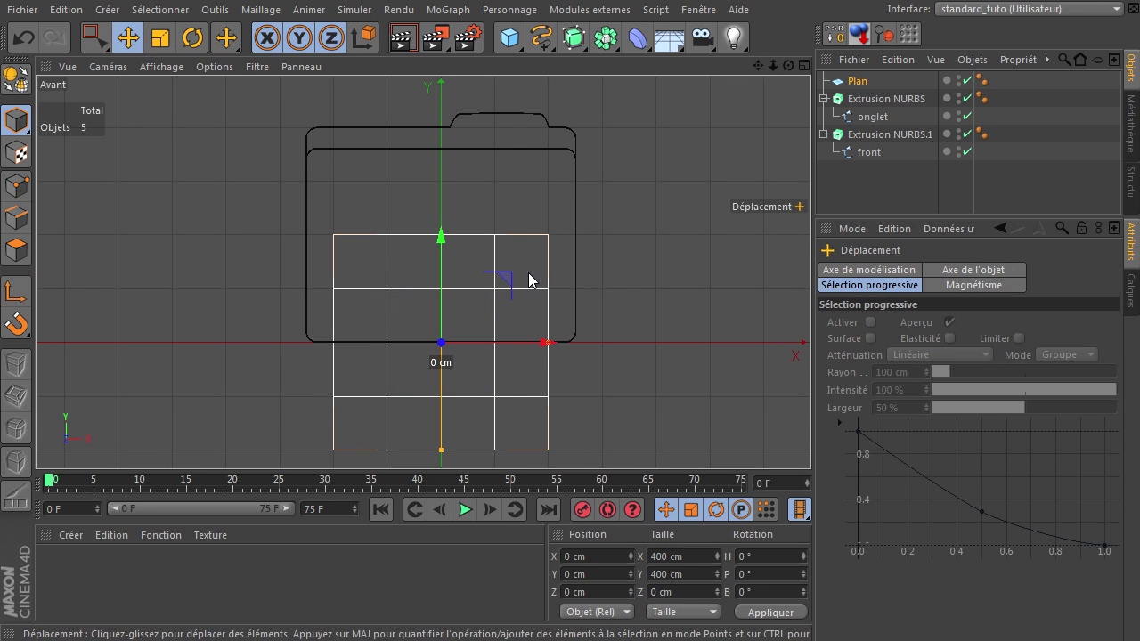
pyautogui.moveTo(440, 237); pyautogui.dragTo(445, 142)
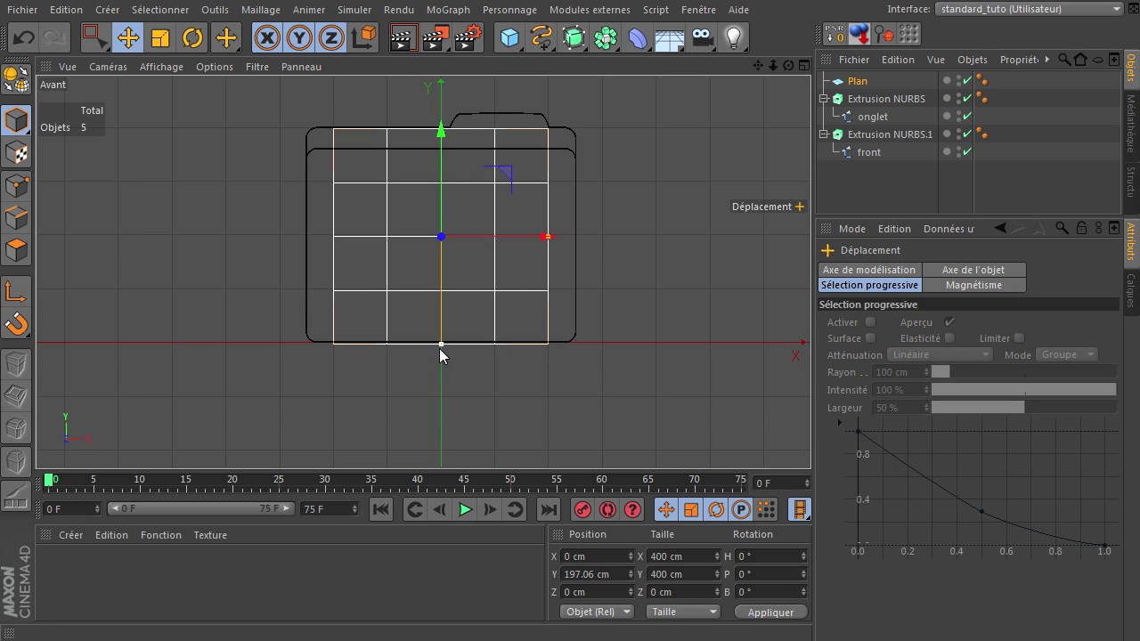
pyautogui.moveTo(440, 343); pyautogui.dragTo(445, 331)
pyautogui.moveTo(549, 237); pyautogui.dragTo(565, 239)
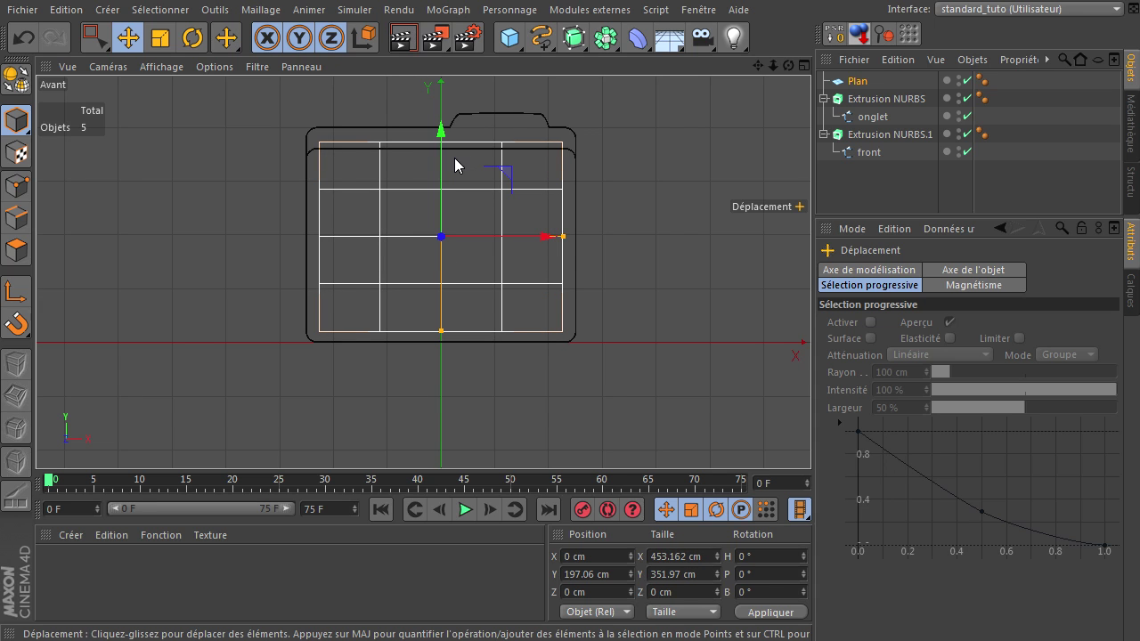
pyautogui.moveTo(442, 170); pyautogui.dragTo(451, 159)
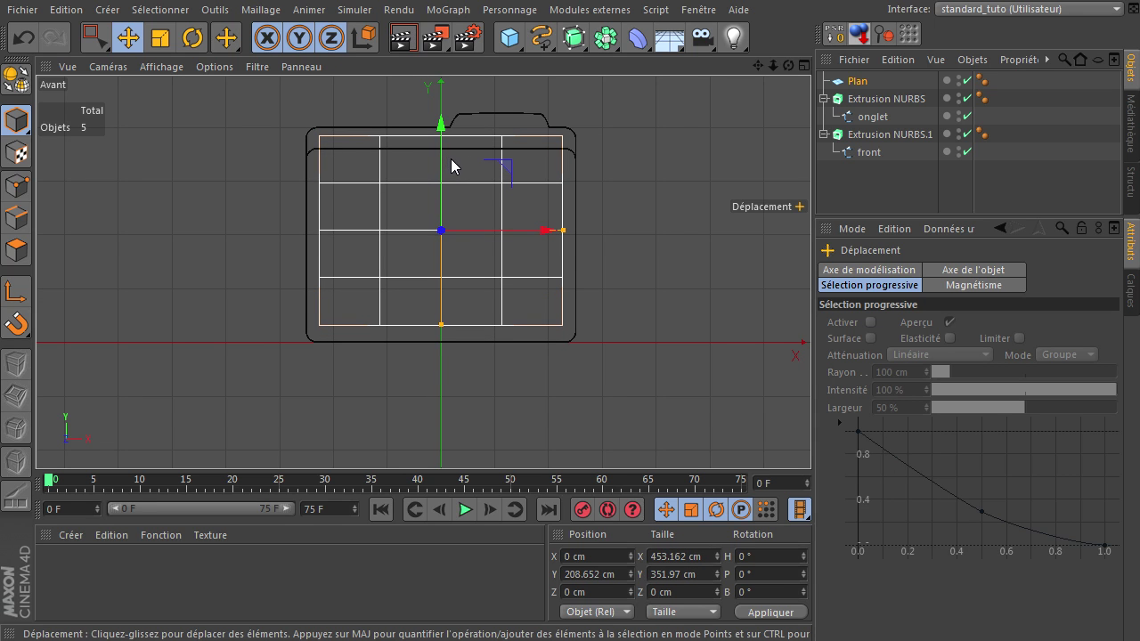
# Step: Shift the plane between the two folder panels to about 1.5 cm in Z
pyautogui.middleClick(661, 287)
pyautogui.middleClick(275, 182)
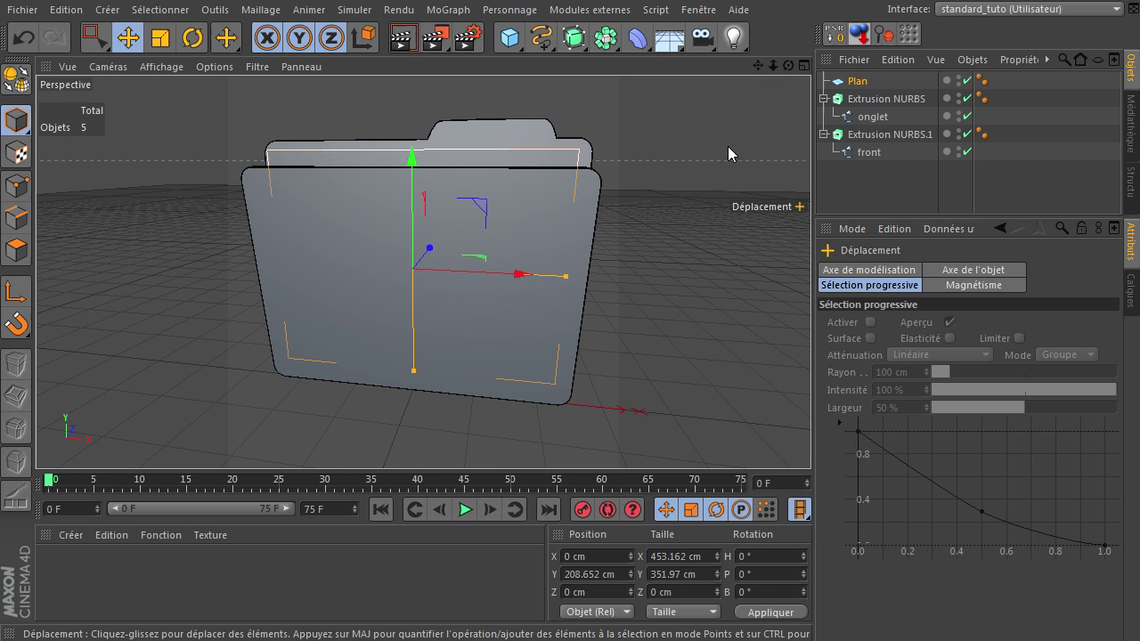
pyautogui.middleClick(564, 216)
pyautogui.middleClick(339, 354)
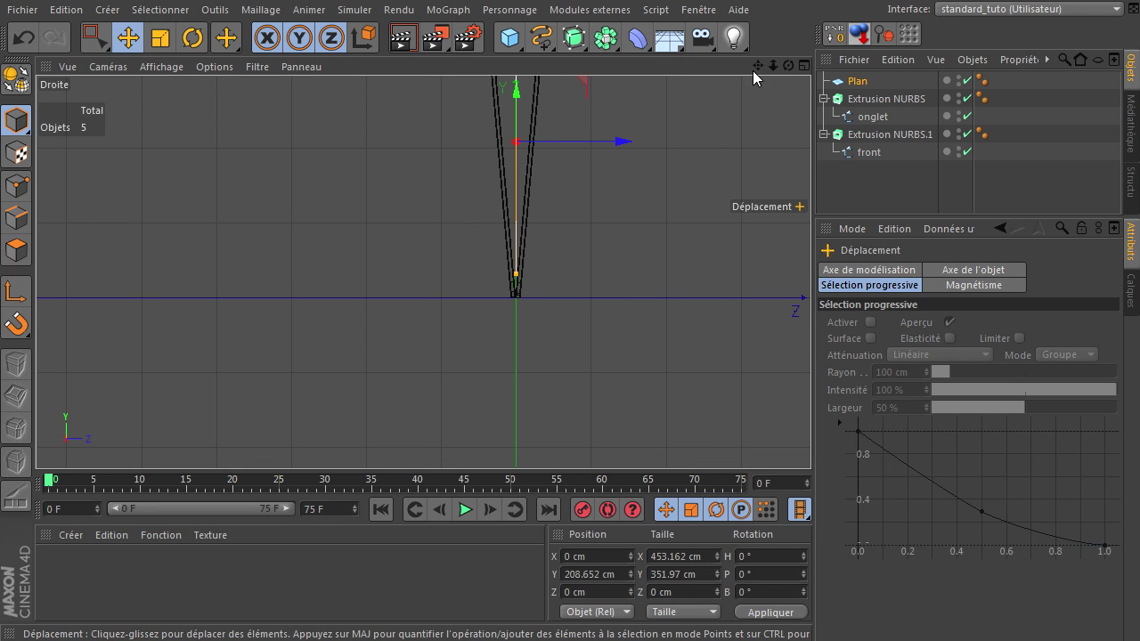
pyautogui.moveTo(755, 68); pyautogui.dragTo(788, 477)
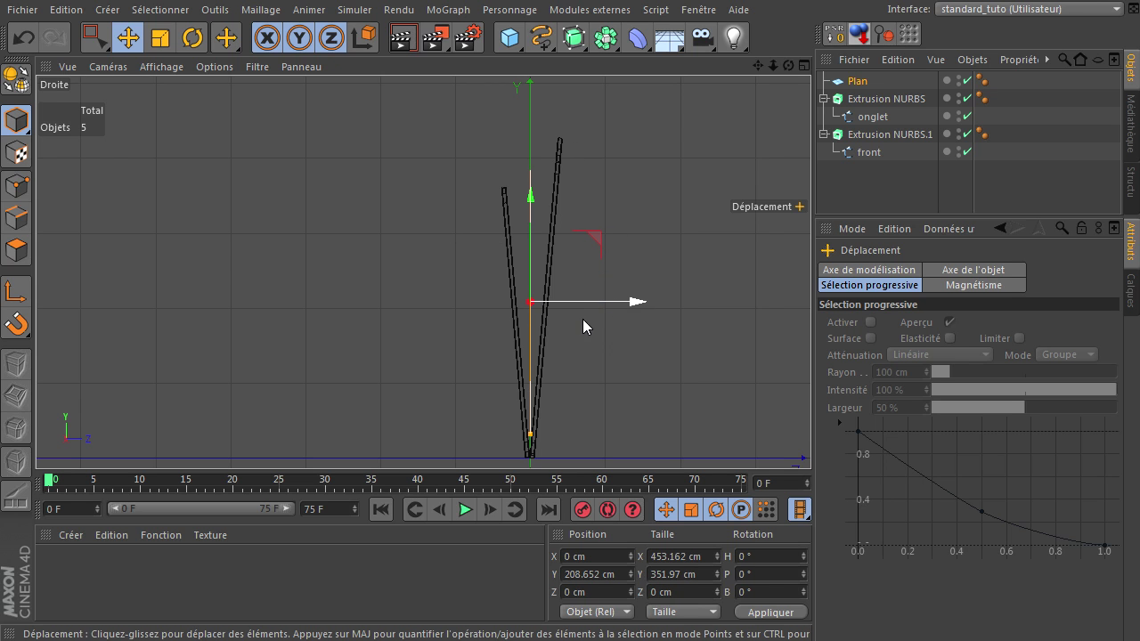
pyautogui.scroll(3, 538, 387)
pyautogui.moveTo(614, 261); pyautogui.dragTo(621, 256)
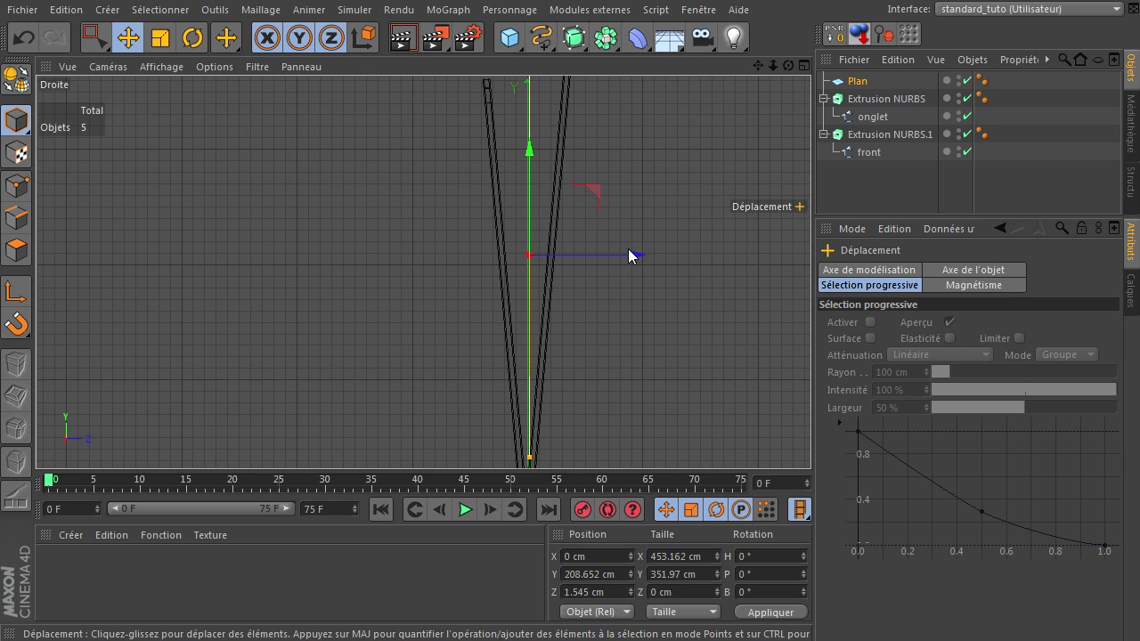
# Step: Duplicate the plane to about -3.9 cm in Z and tilt the copy to a bank of about 1.9°
pyautogui.keyDown('ctrl'); pyautogui.moveTo(615, 259); pyautogui.dragTo(609, 259); pyautogui.keyUp('ctrl')
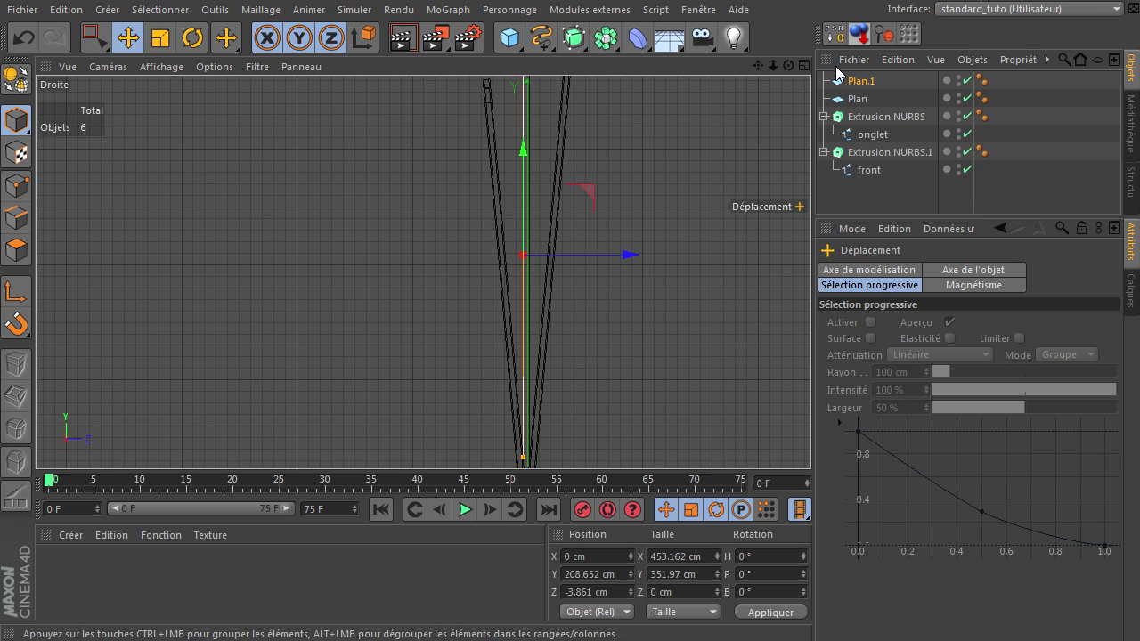
pyautogui.middleClick(624, 220)
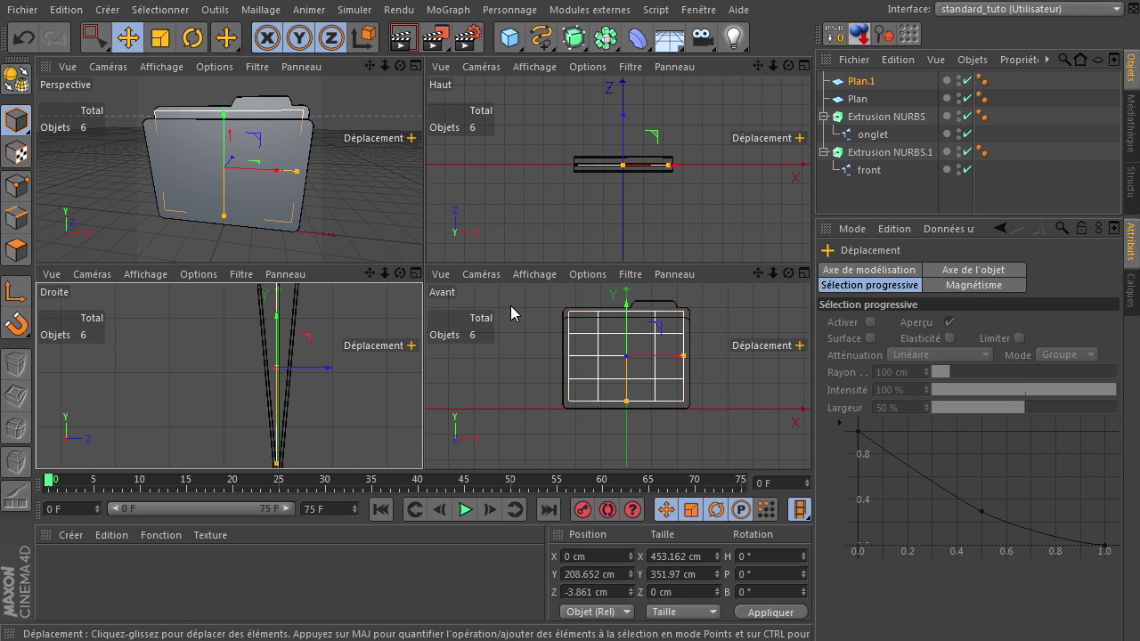
pyautogui.click(192, 37)
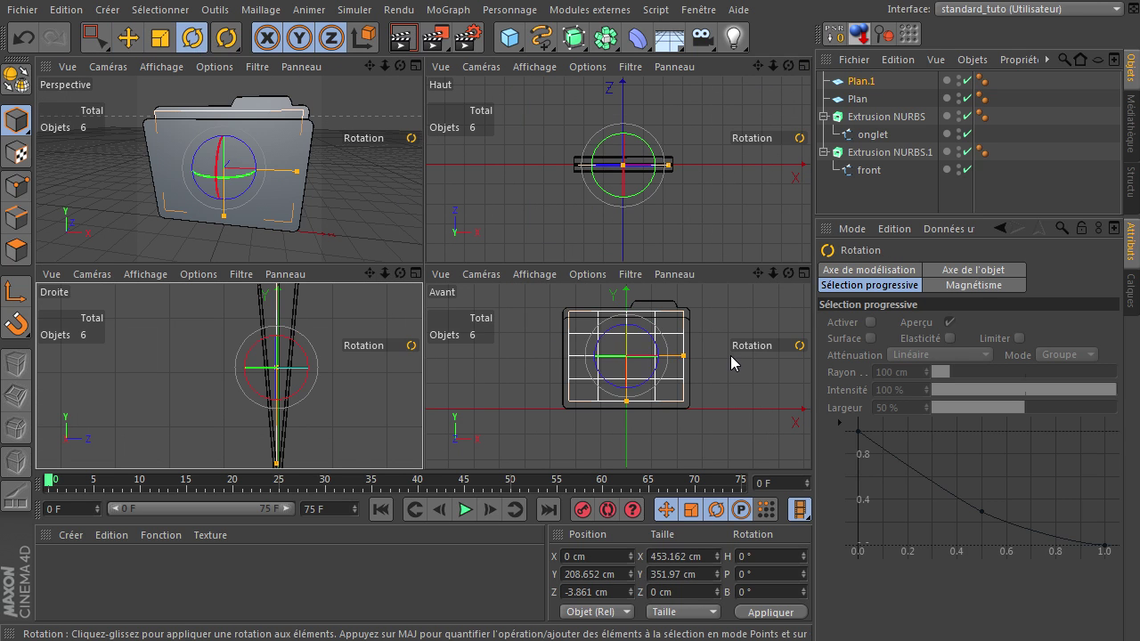
pyautogui.middleClick(729, 360)
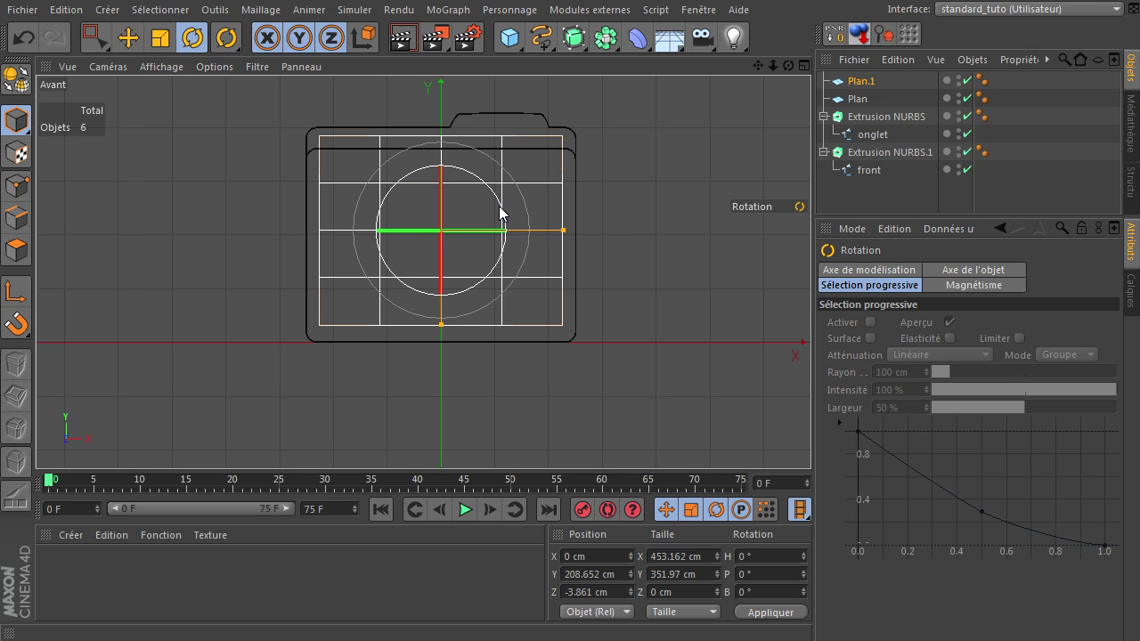
pyautogui.moveTo(500, 206); pyautogui.dragTo(497, 206)
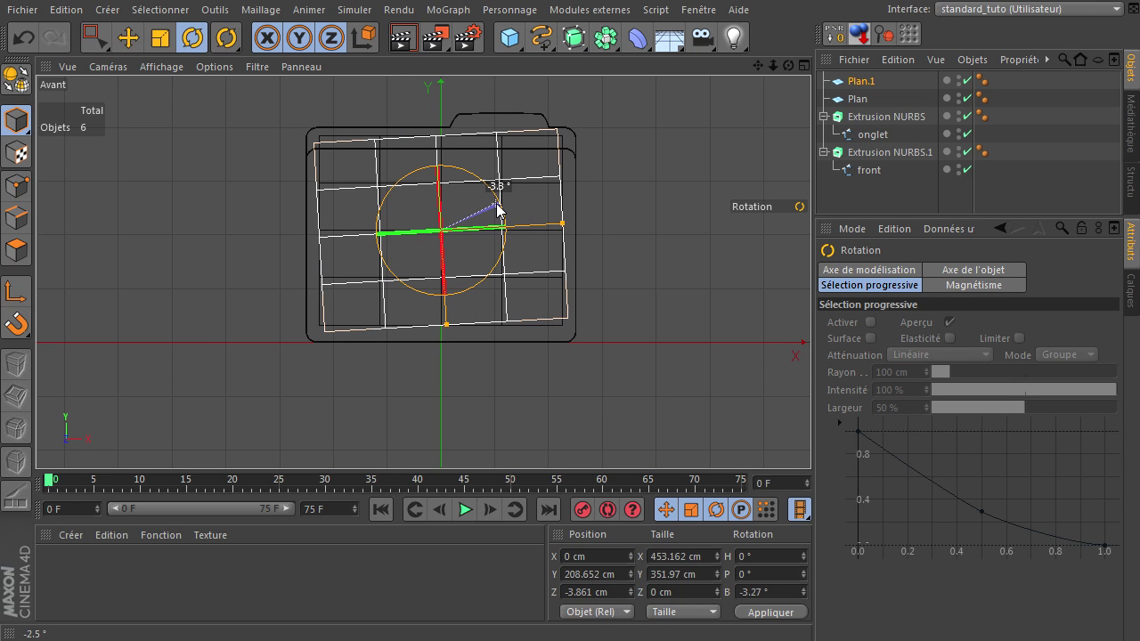
pyautogui.moveTo(497, 208); pyautogui.dragTo(502, 209)
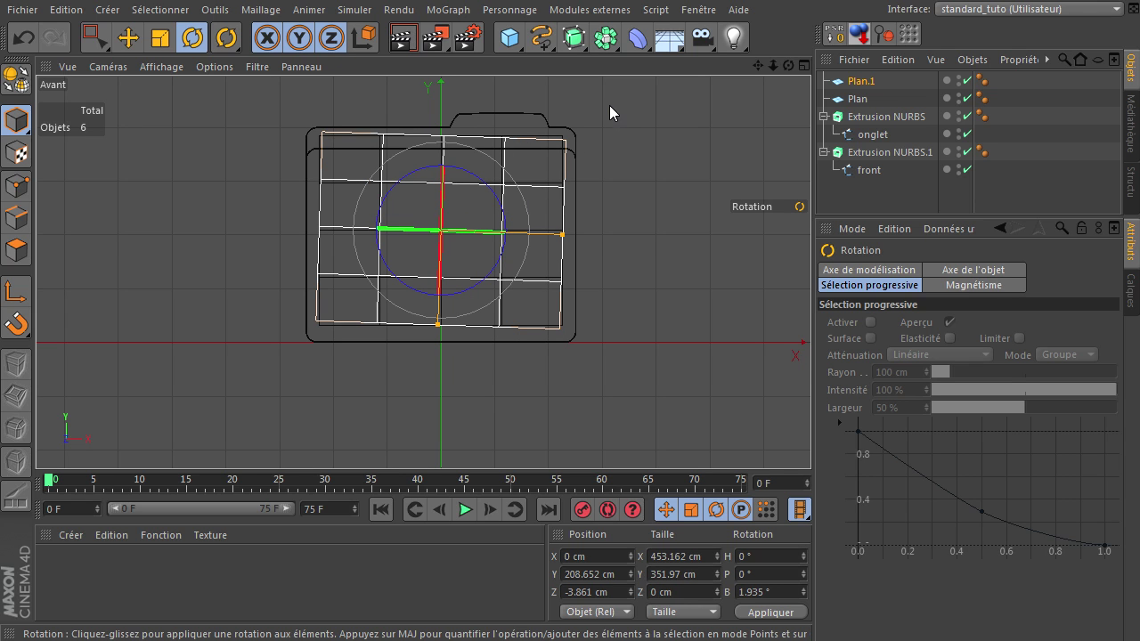
# Step: Duplicate the tilted plane to about 7.7 cm in Z and raise the new copy to about 219 cm in Y
pyautogui.click(850, 84)
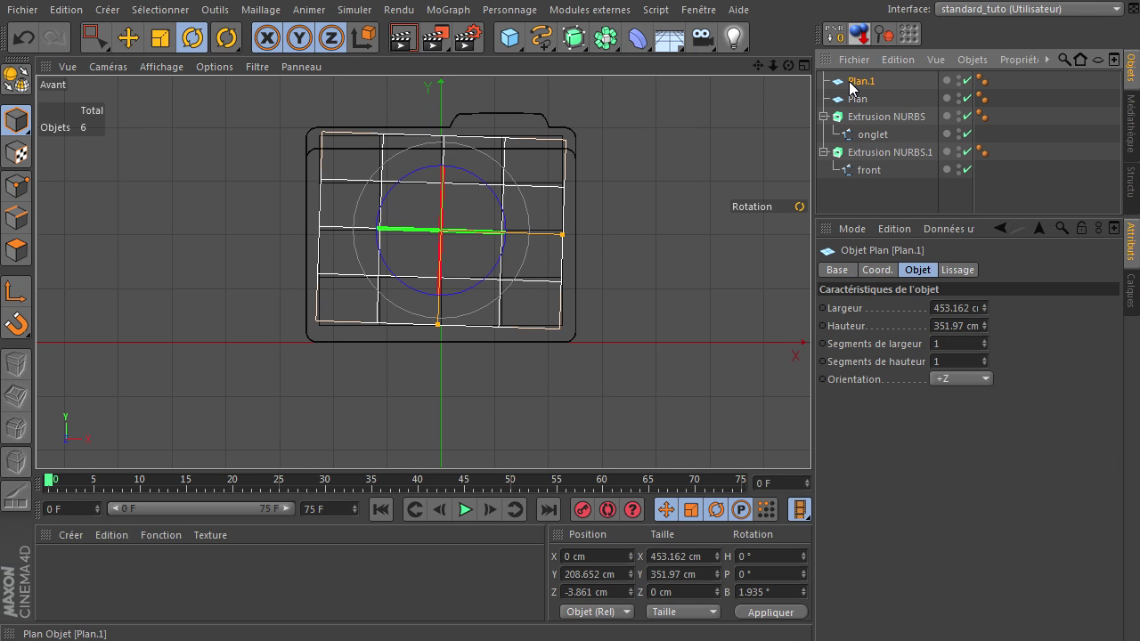
pyautogui.middleClick(315, 113)
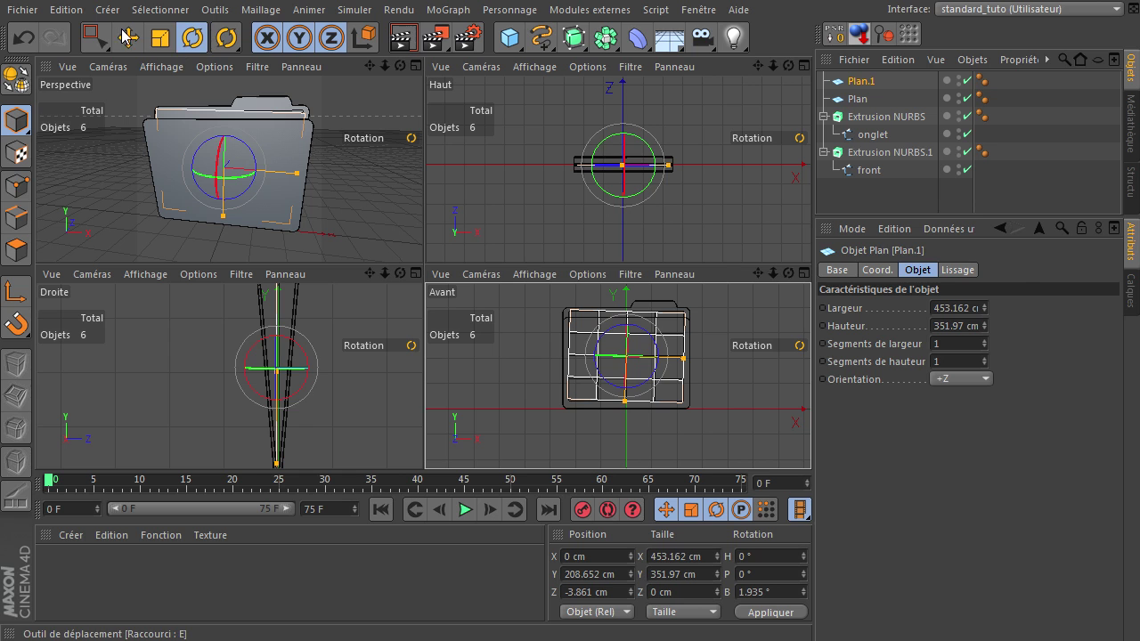
pyautogui.click(126, 38)
pyautogui.middleClick(347, 384)
pyautogui.moveTo(771, 72); pyautogui.dragTo(687, 166)
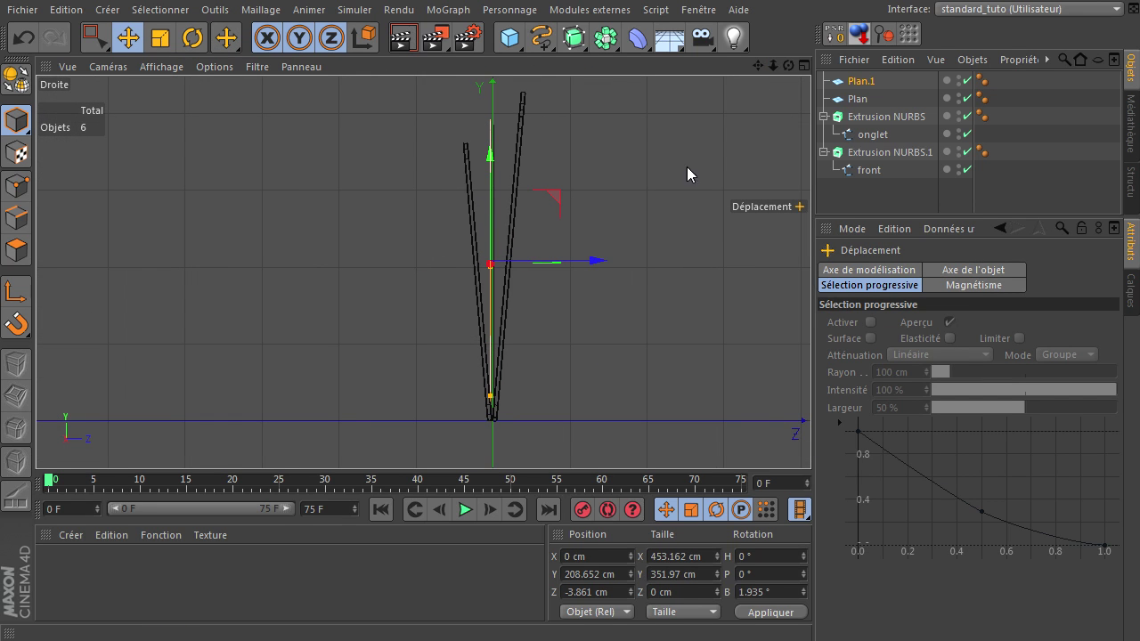
pyautogui.moveTo(594, 258); pyautogui.dragTo(615, 260)
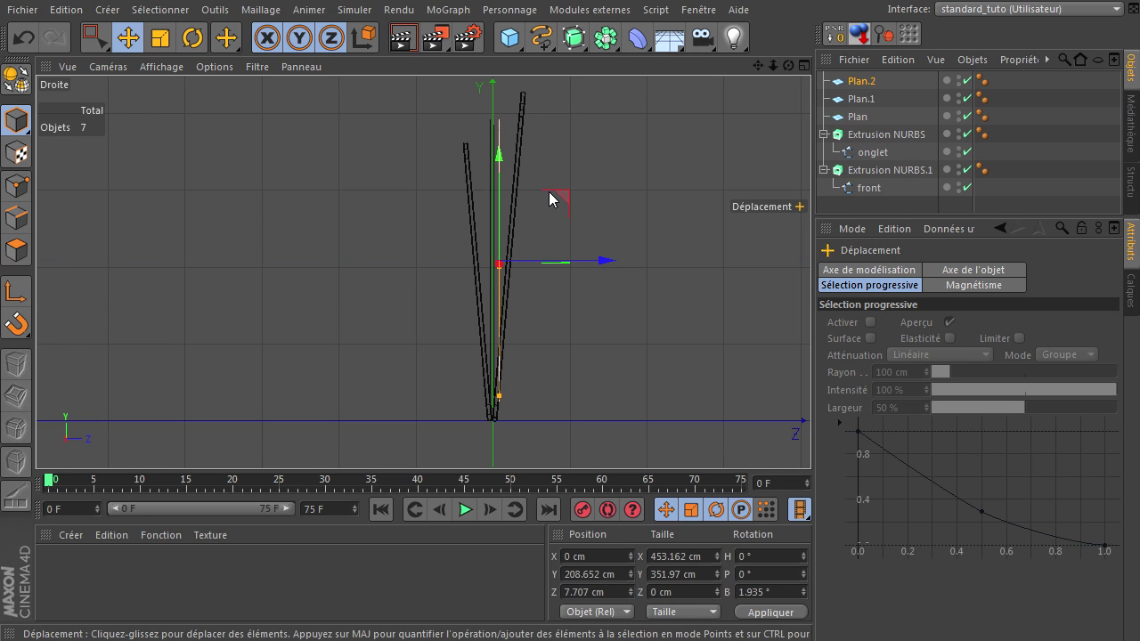
pyautogui.moveTo(496, 164); pyautogui.dragTo(500, 156)
pyautogui.middleClick(640, 204)
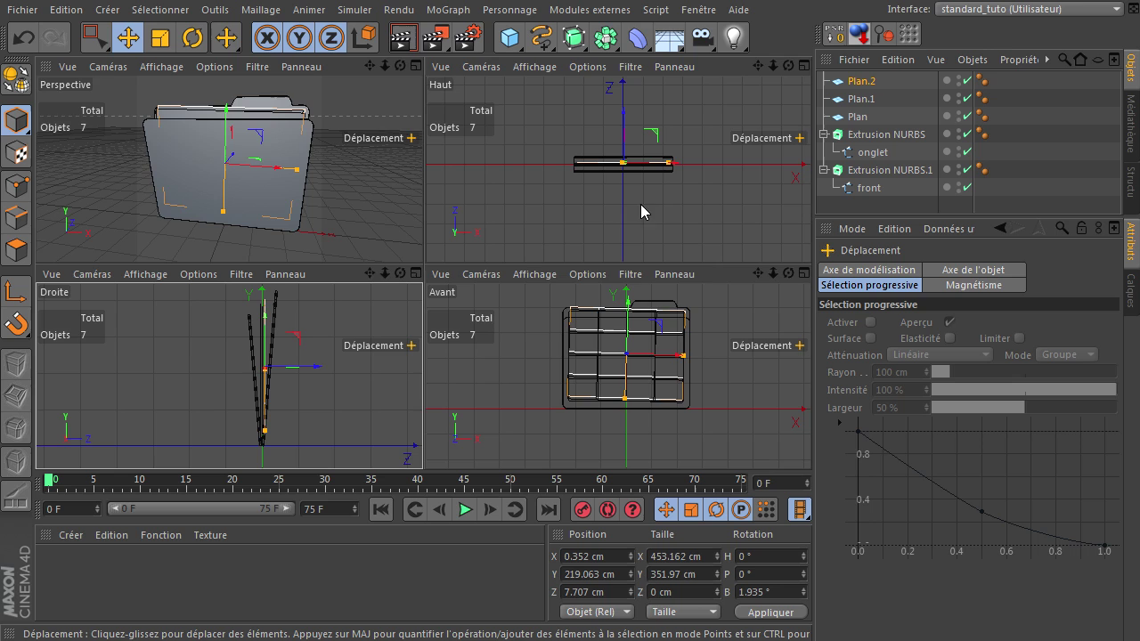
# Step: Tilt the newest plane the other way to a bank of about -1.2° and lower it slightly within the folder outline
pyautogui.middleClick(686, 348)
pyautogui.click(192, 37)
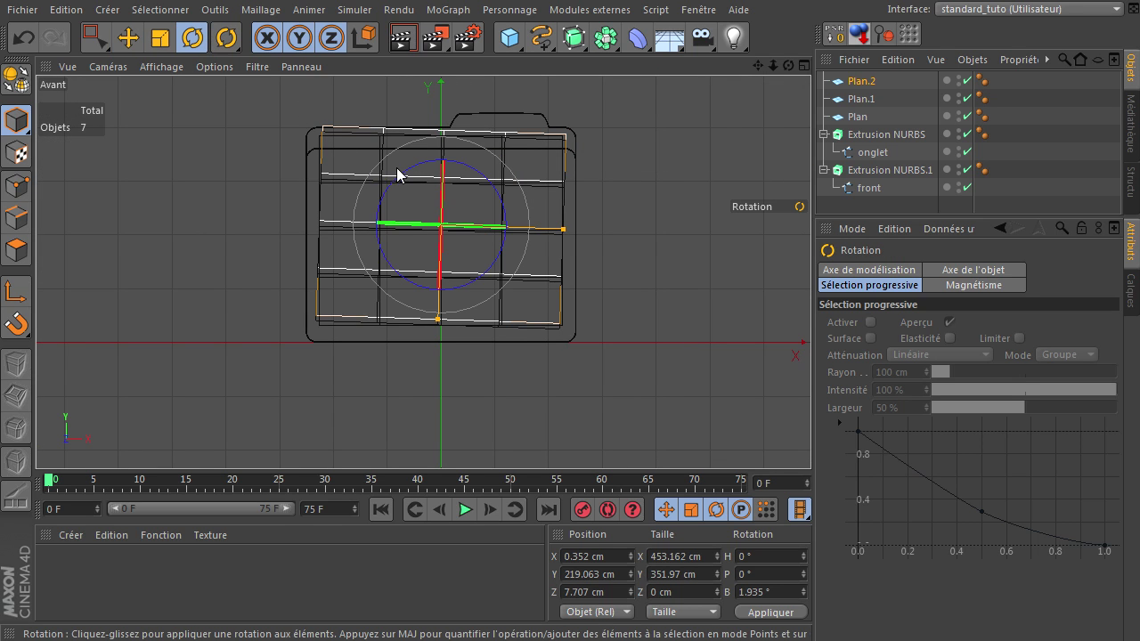
pyautogui.moveTo(400, 178); pyautogui.dragTo(393, 180)
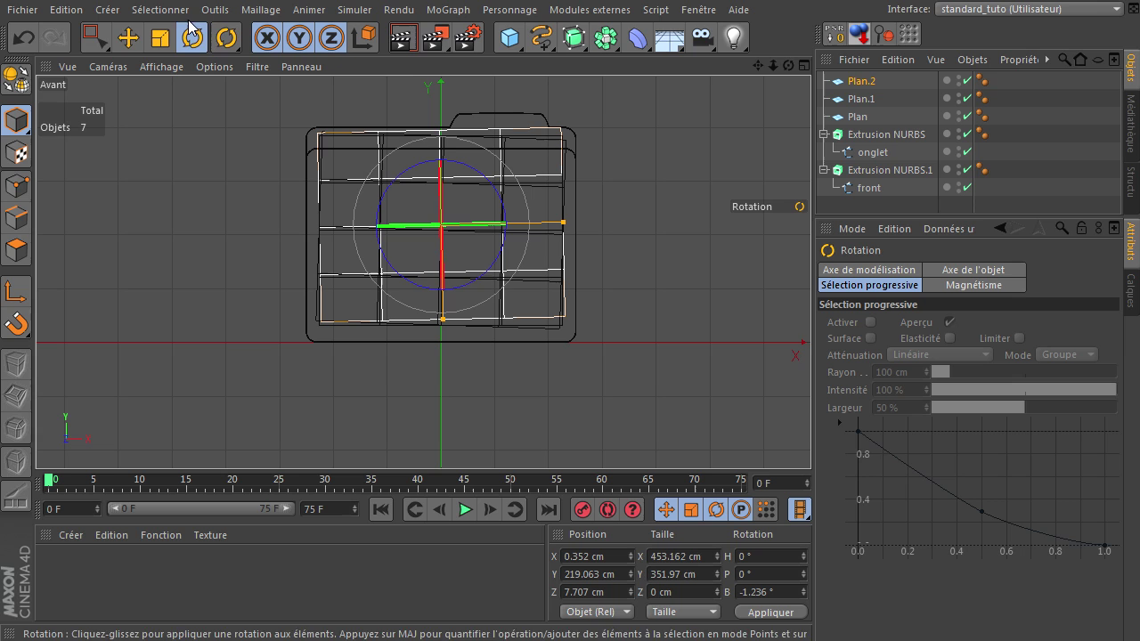
pyautogui.click(131, 38)
pyautogui.moveTo(437, 138); pyautogui.dragTo(437, 140)
pyautogui.click(636, 170)
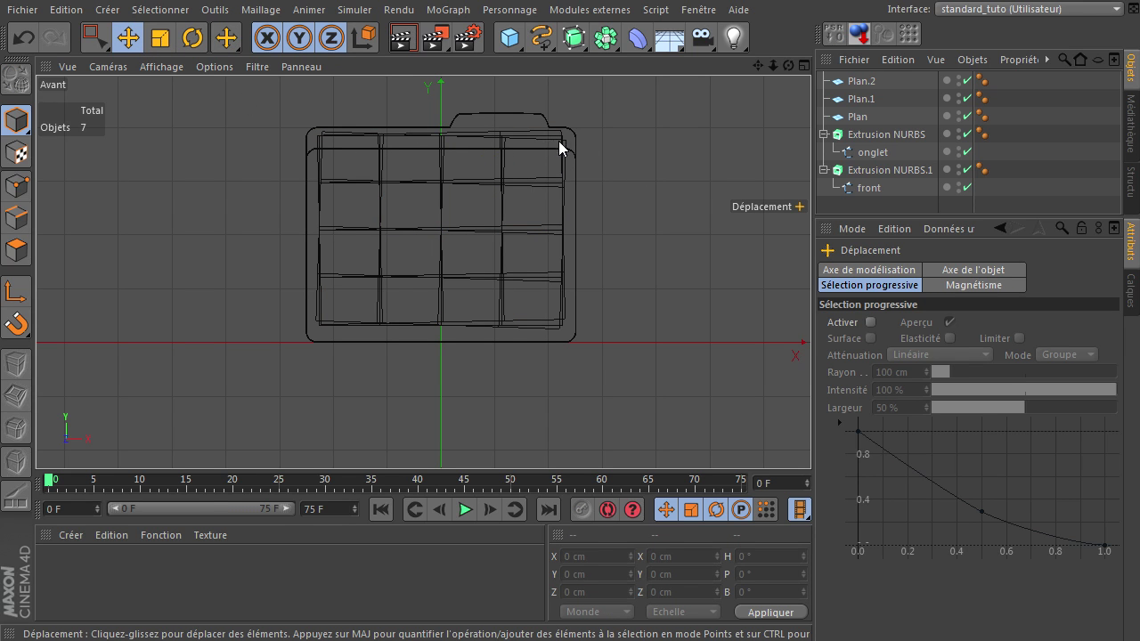
pyautogui.middleClick(685, 145)
pyautogui.middleClick(317, 118)
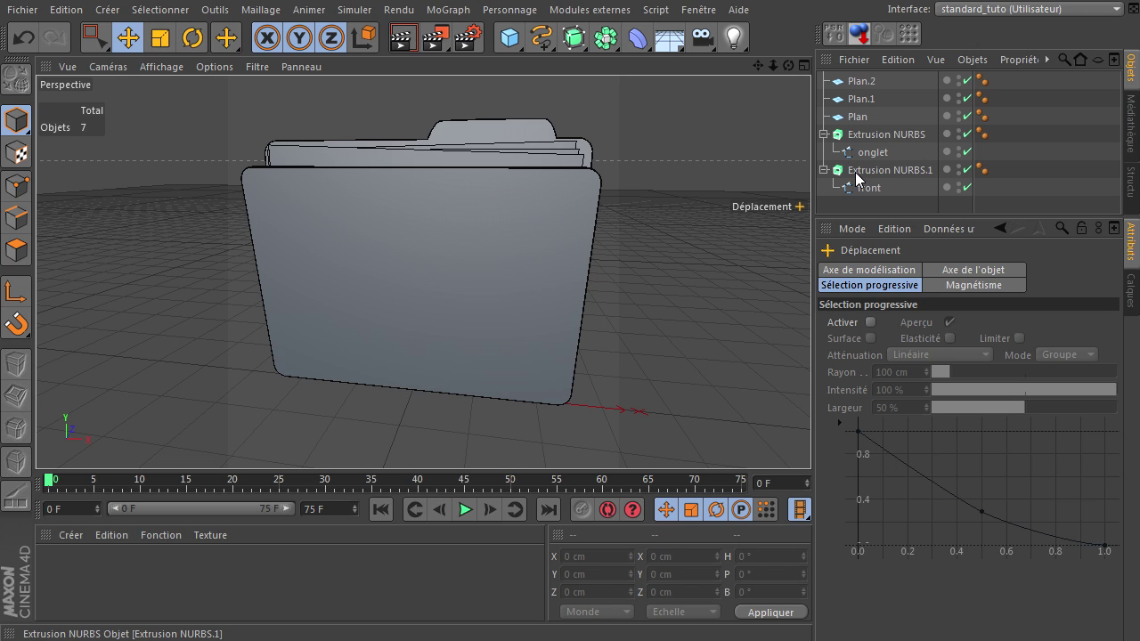
# Step: Group the two Extrusion NURBS panels into one null and the three planes into another
pyautogui.click(886, 169)
pyautogui.keyDown('ctrl'); pyautogui.click(891, 135); pyautogui.keyUp('ctrl')
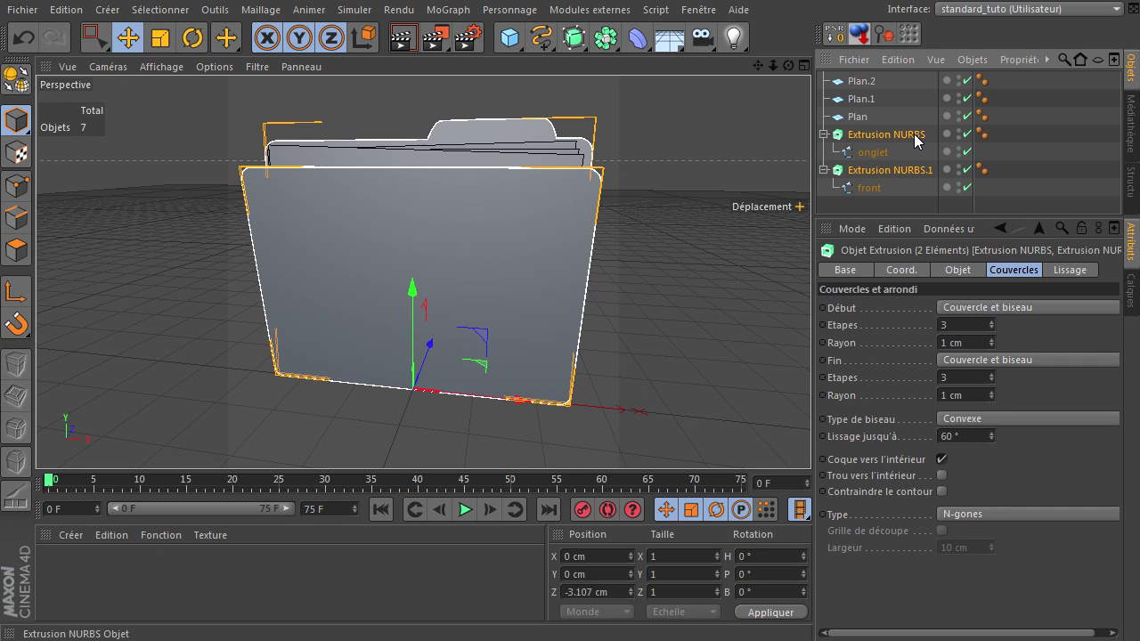
pyautogui.hotkey('alt', 'g')
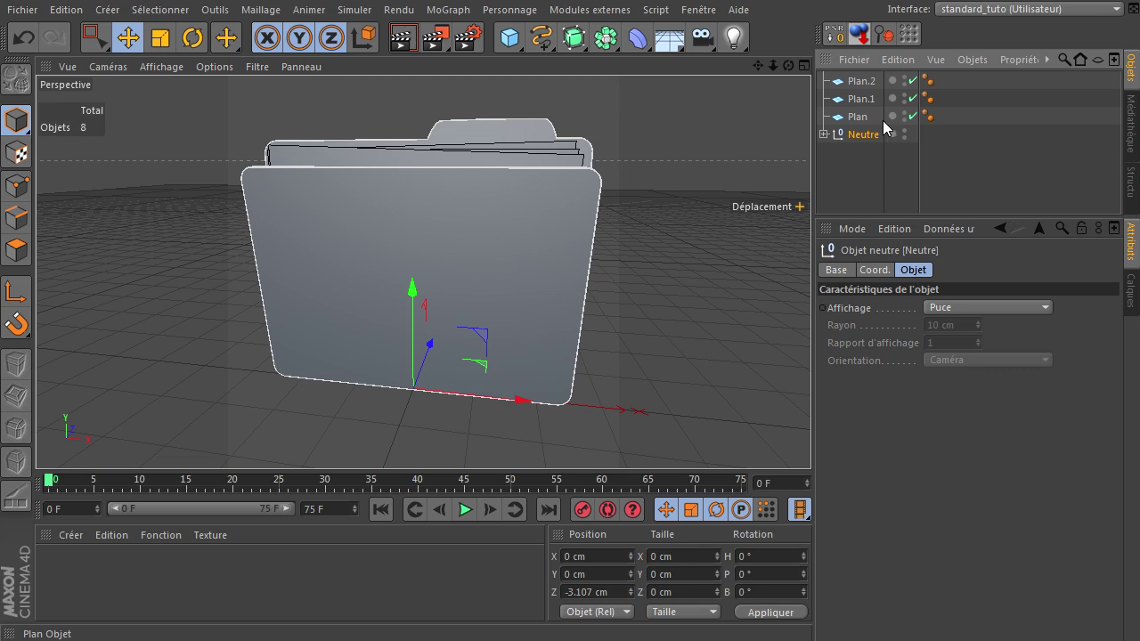
pyautogui.click(881, 118)
pyautogui.keyDown('shift'); pyautogui.click(869, 83); pyautogui.keyUp('shift')
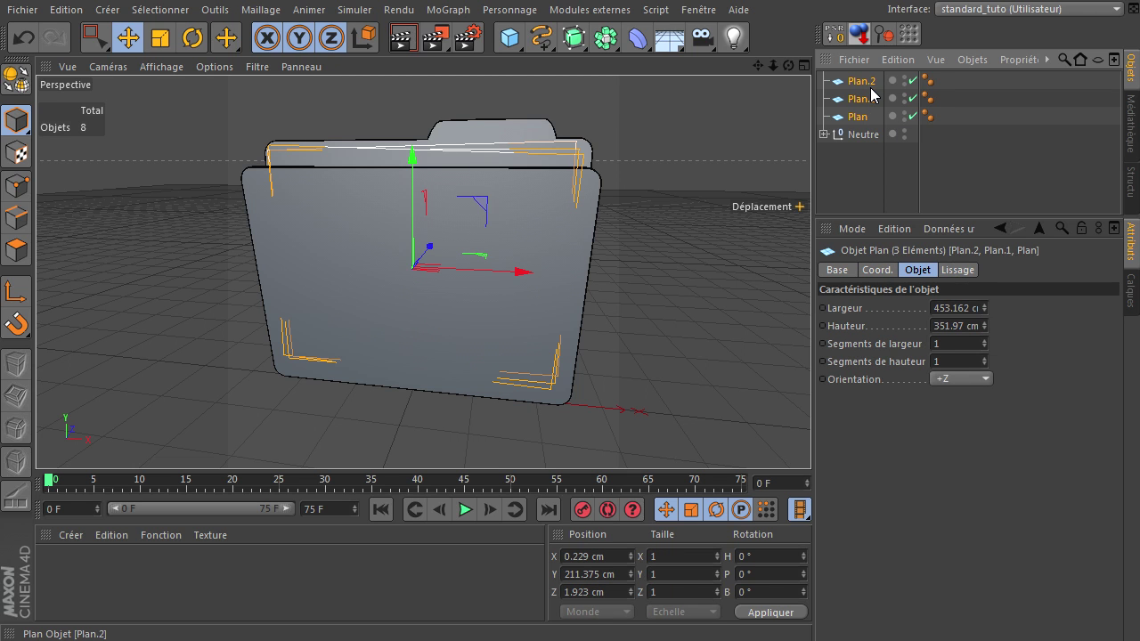
pyautogui.hotkey('alt', 'g')
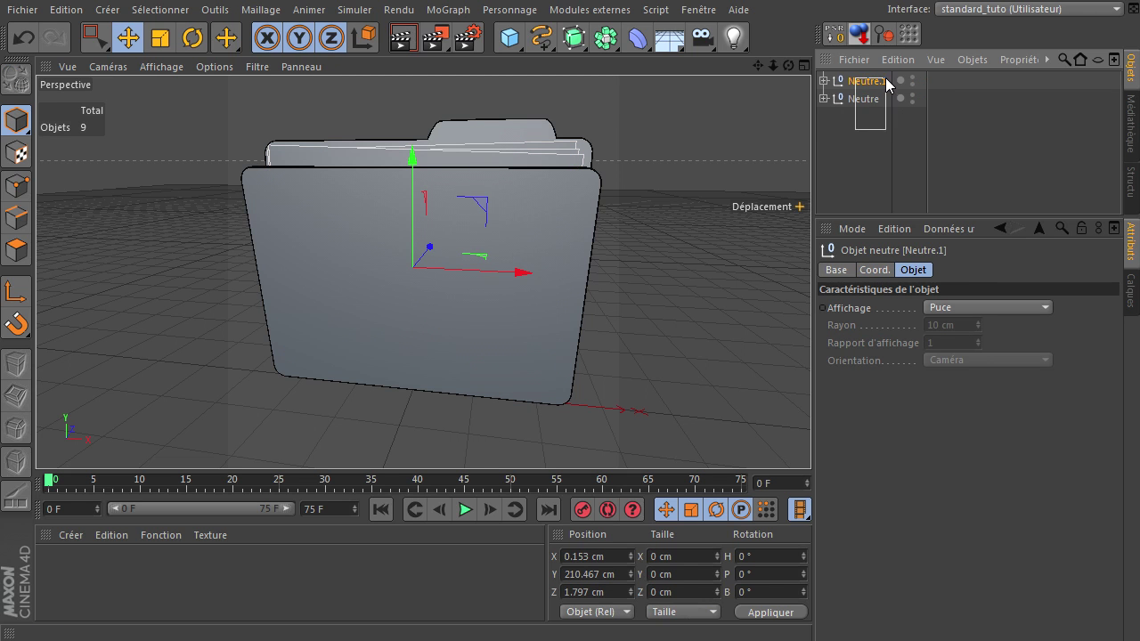
# Step: Group both nulls under a parent null named "dossier" and expand the hierarchy down to the two extrusions
pyautogui.moveTo(887, 78); pyautogui.dragTo(903, 80)
pyautogui.hotkey('alt', 'g')
pyautogui.doubleClick(868, 81)
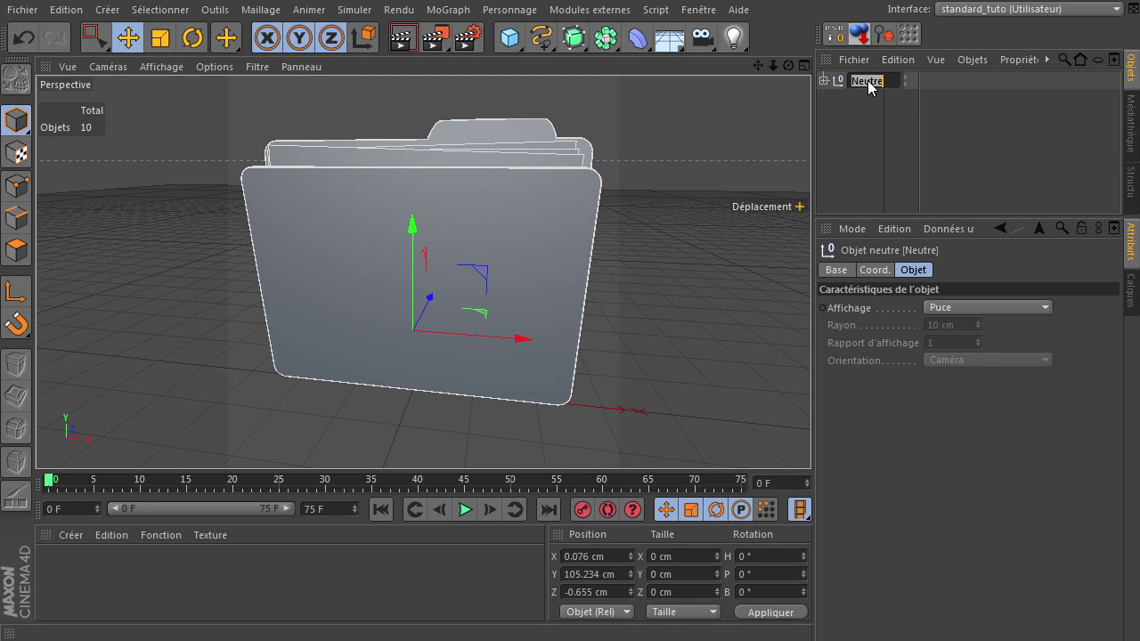
pyautogui.write('dossier')
pyautogui.press('Return')
pyautogui.click(824, 81)
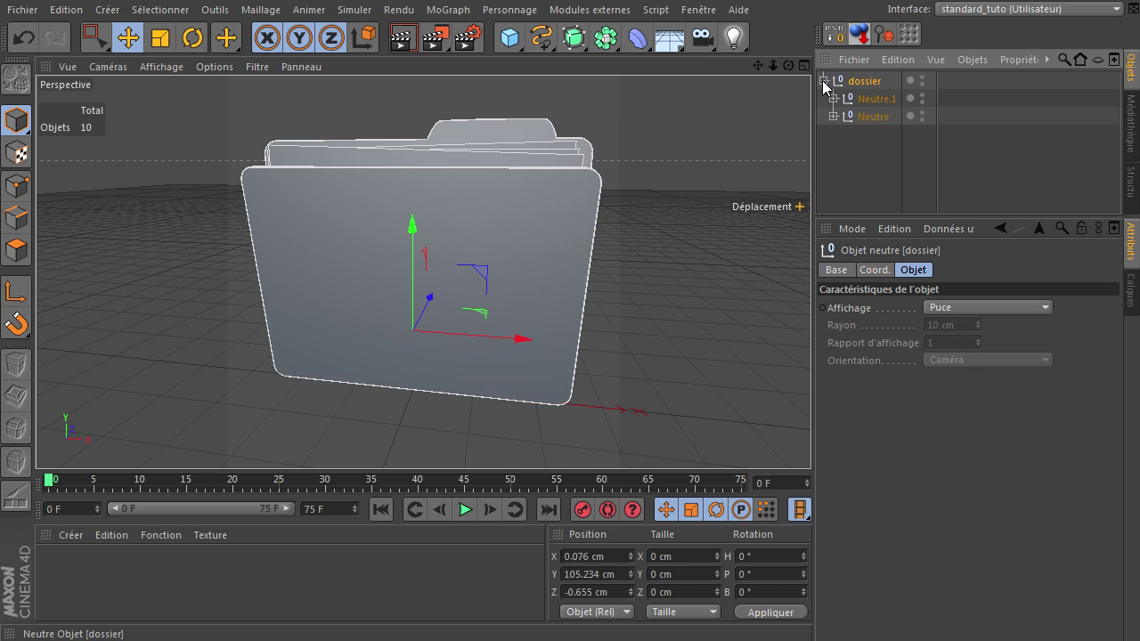
pyautogui.click(834, 99)
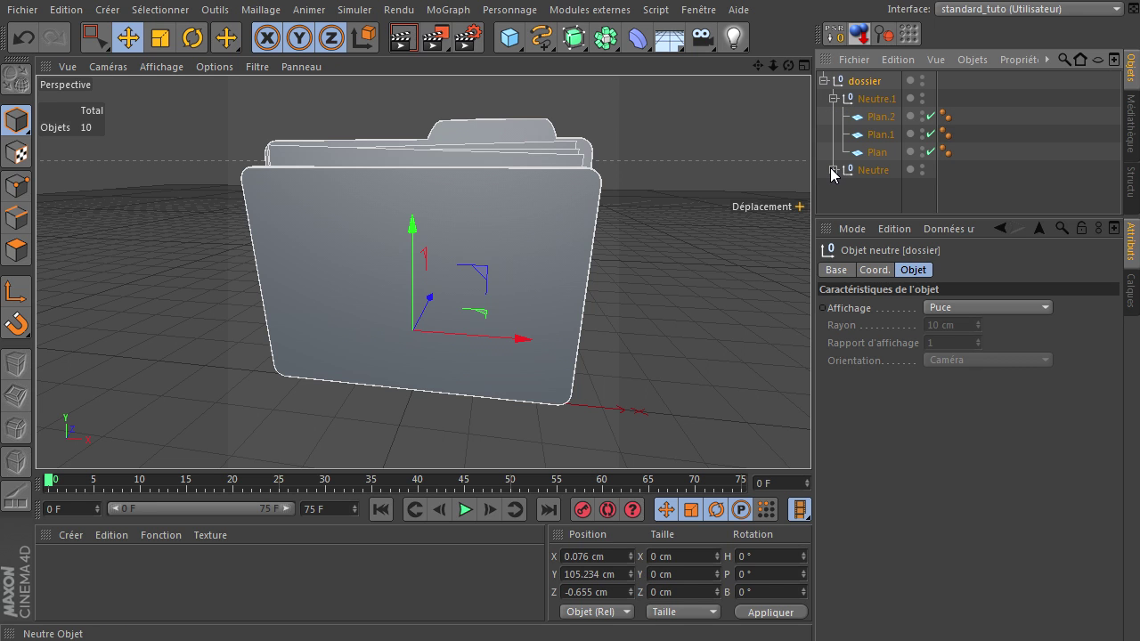
pyautogui.click(833, 171)
pyautogui.click(834, 99)
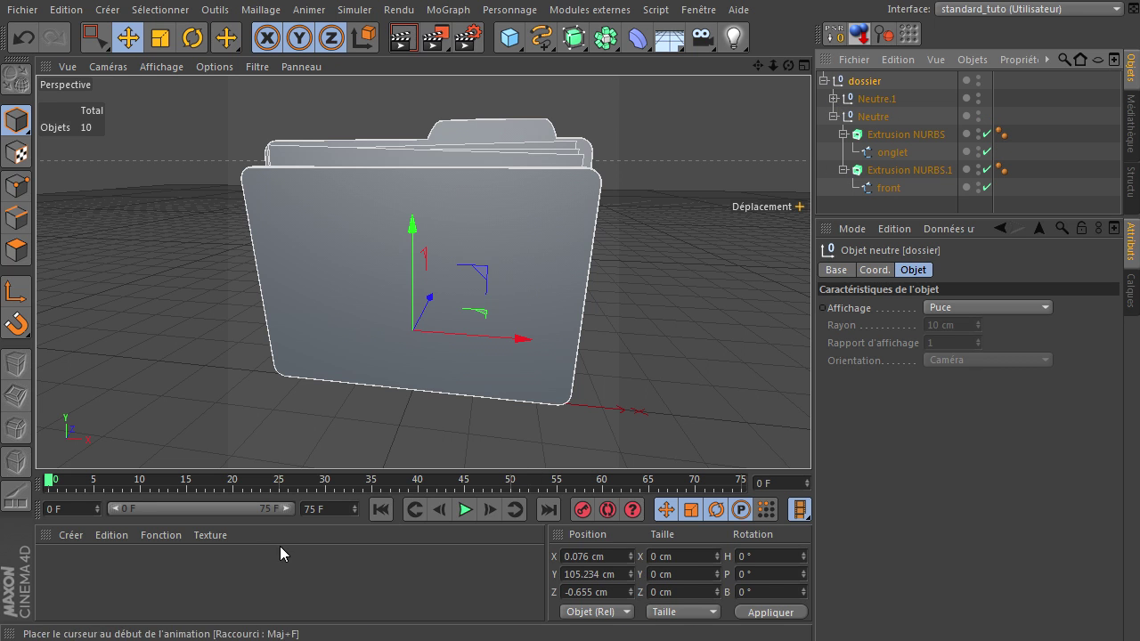
# Step: Create a near-white material with colour RGB 239 and no specularity, and apply it to the group of planes
pyautogui.click(223, 582)
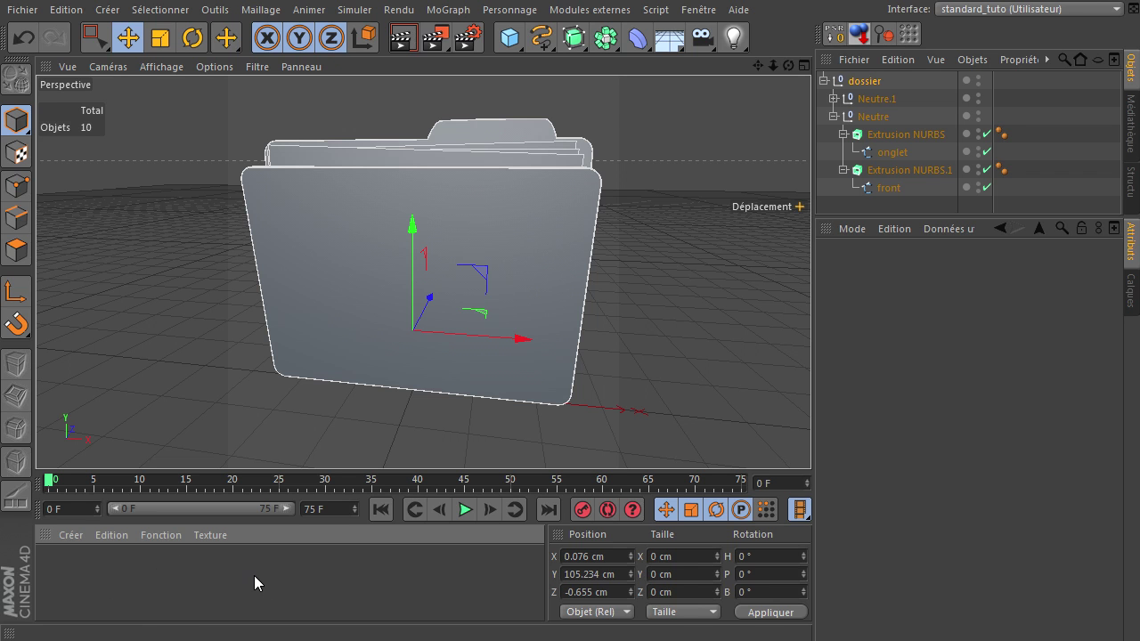
pyautogui.doubleClick(70, 569)
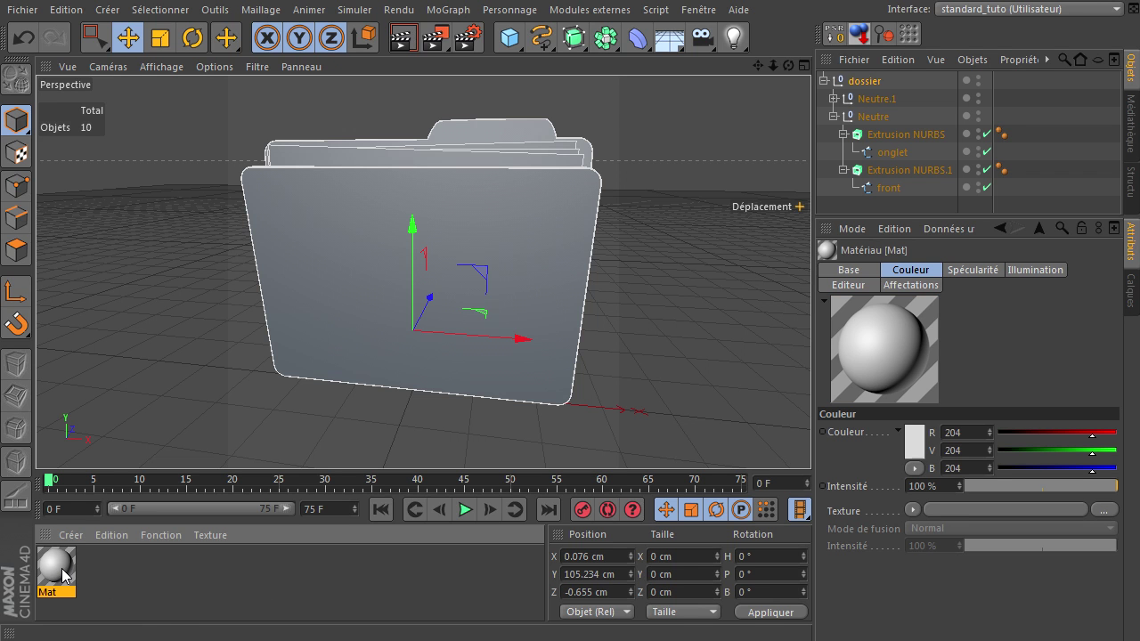
pyautogui.doubleClick(63, 574)
pyautogui.click(370, 468)
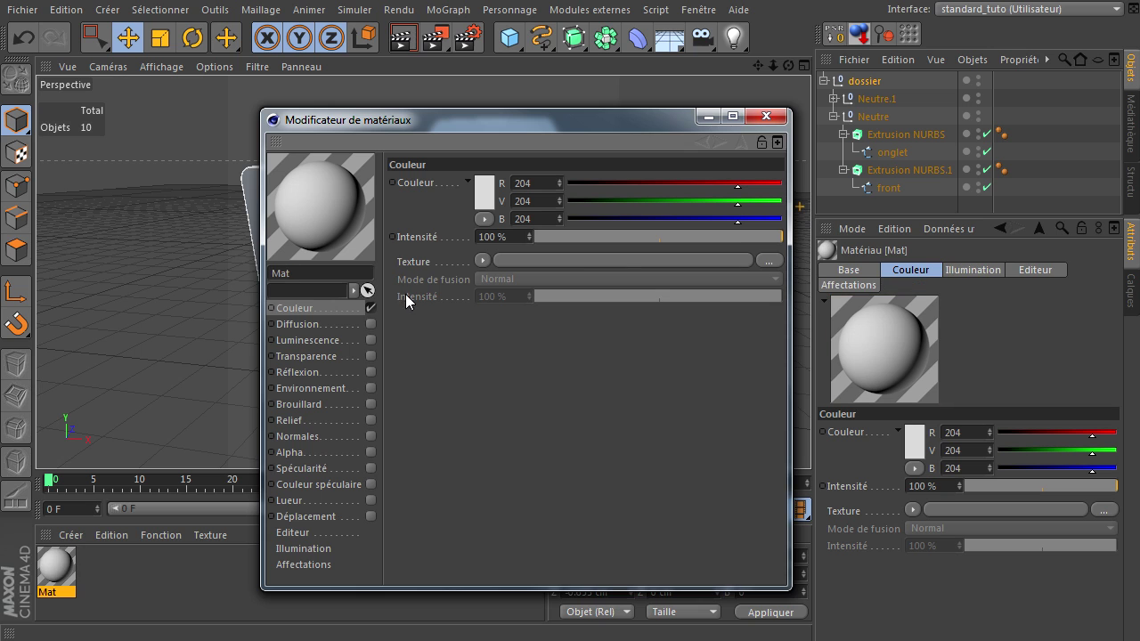
pyautogui.click(479, 182)
pyautogui.moveTo(418, 164)
pyautogui.mouseDown()
pyautogui.moveTo(372, 132)
pyautogui.moveTo(536, 117)
pyautogui.mouseUp()
pyautogui.click(448, 269)
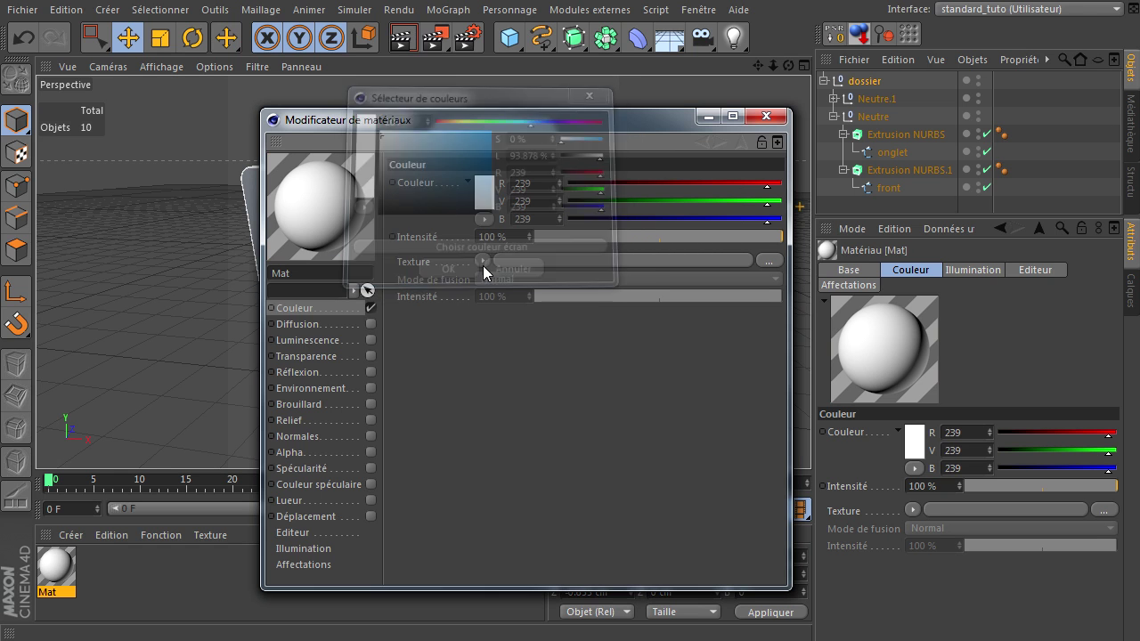
pyautogui.click(766, 116)
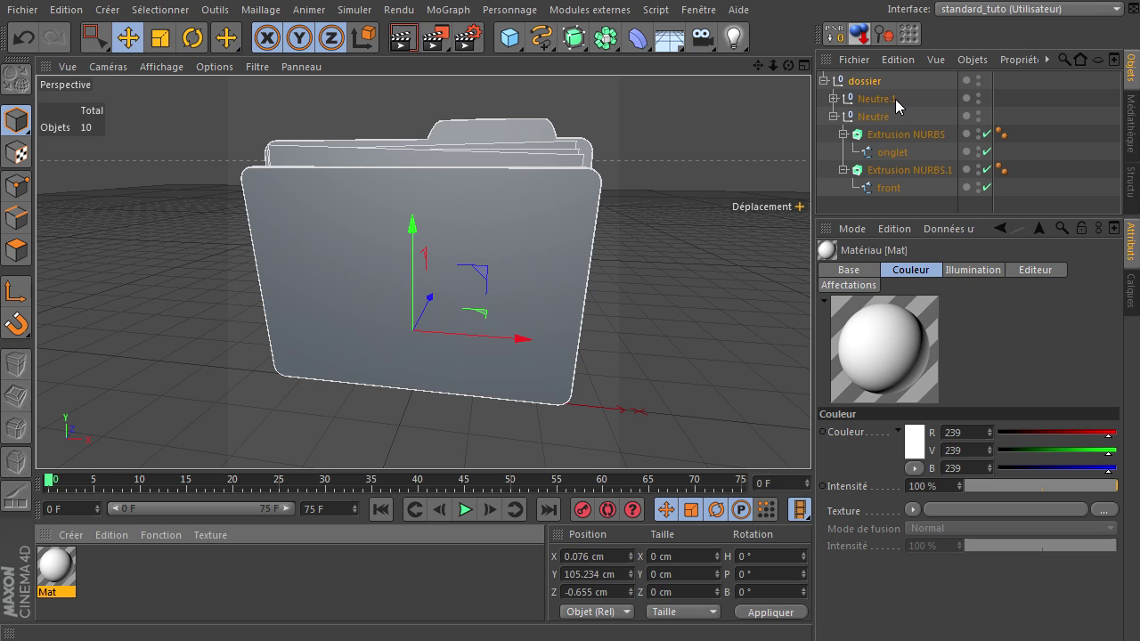
pyautogui.moveTo(895, 99); pyautogui.dragTo(895, 99)
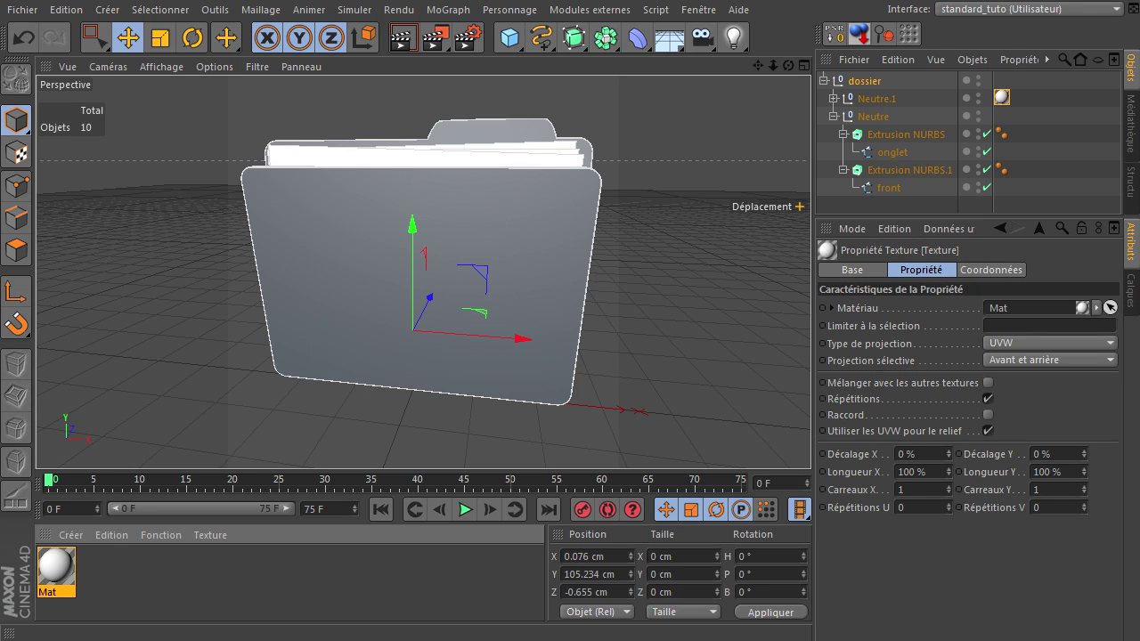
# Step: Create a second material without specularity and give its colour channel a Dégradé texture of type 2D - V
pyautogui.doubleClick(265, 585)
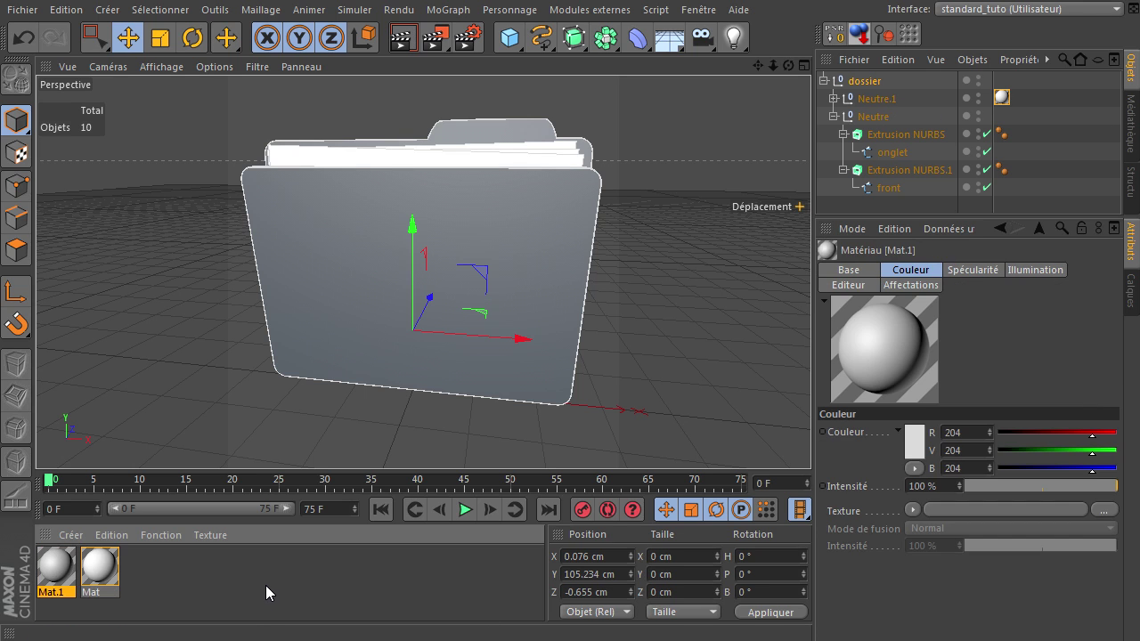
pyautogui.doubleClick(46, 560)
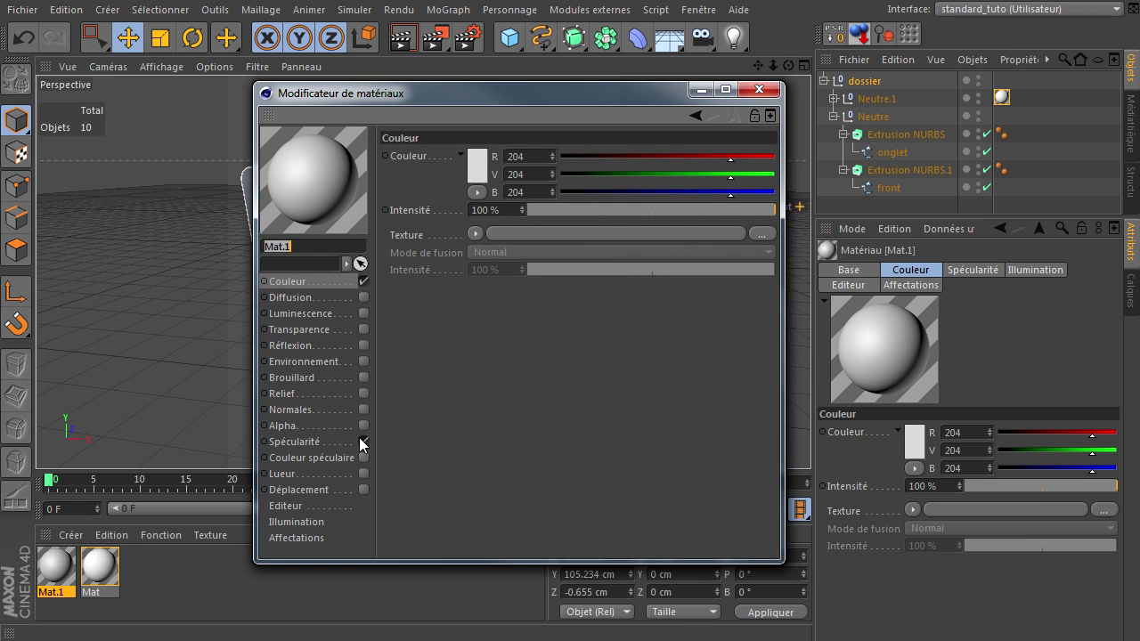
pyautogui.click(364, 442)
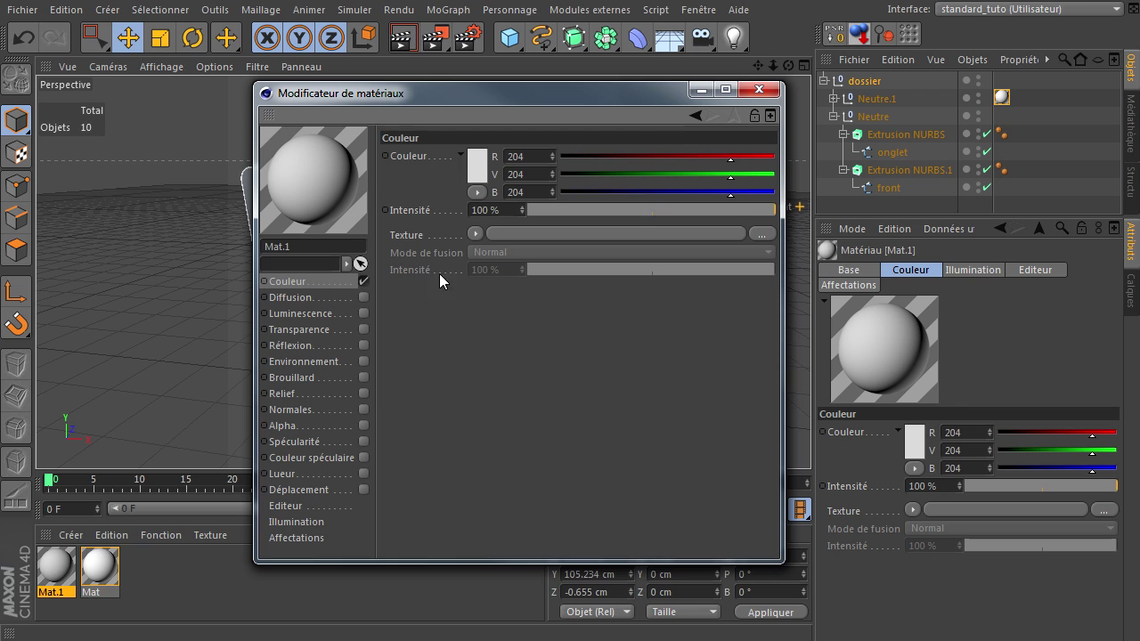
pyautogui.click(475, 233)
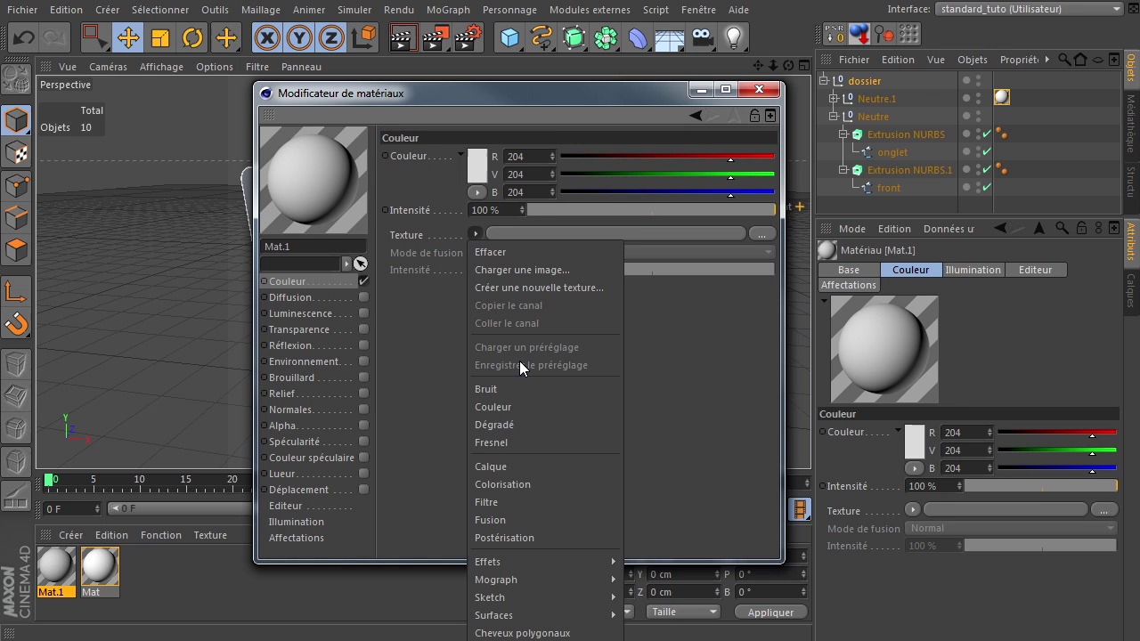
pyautogui.click(512, 423)
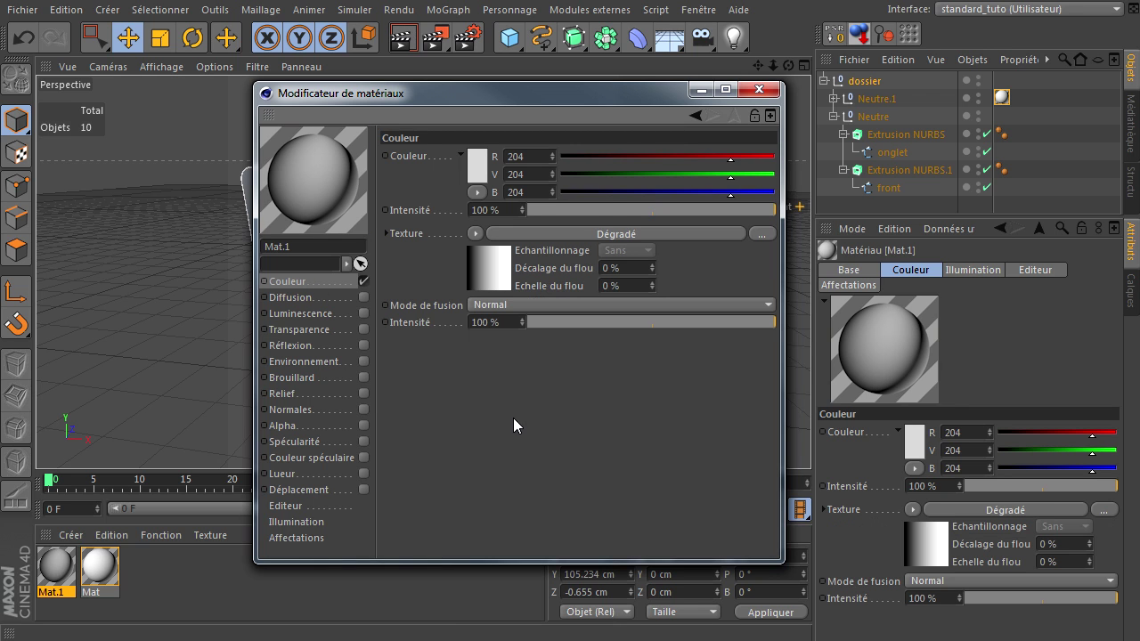
pyautogui.click(594, 233)
pyautogui.click(547, 308)
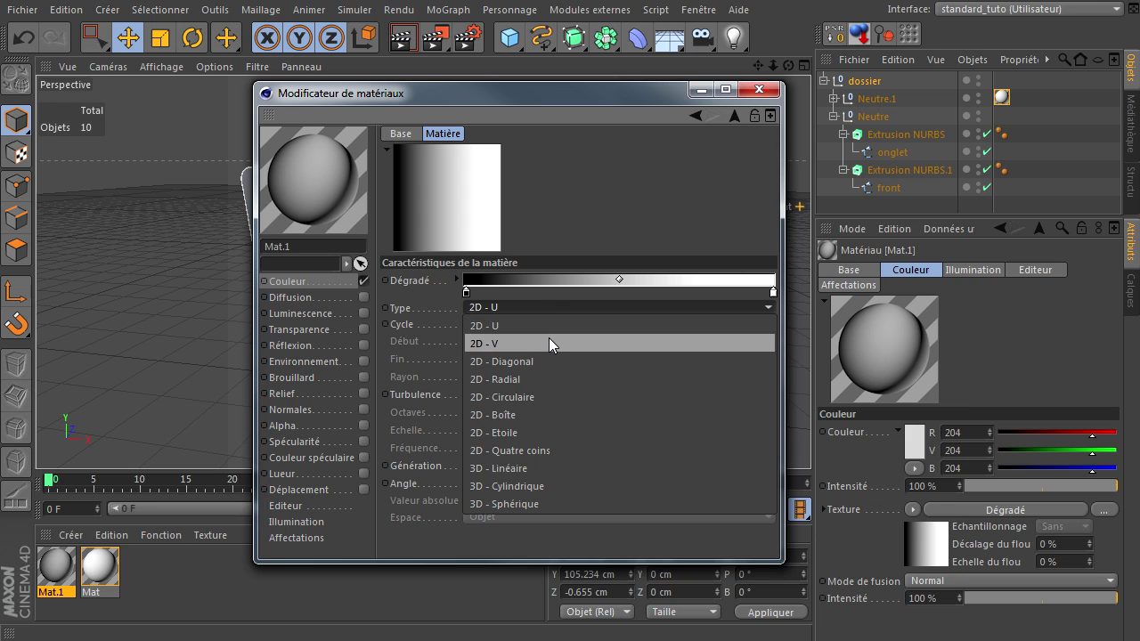
pyautogui.click(548, 337)
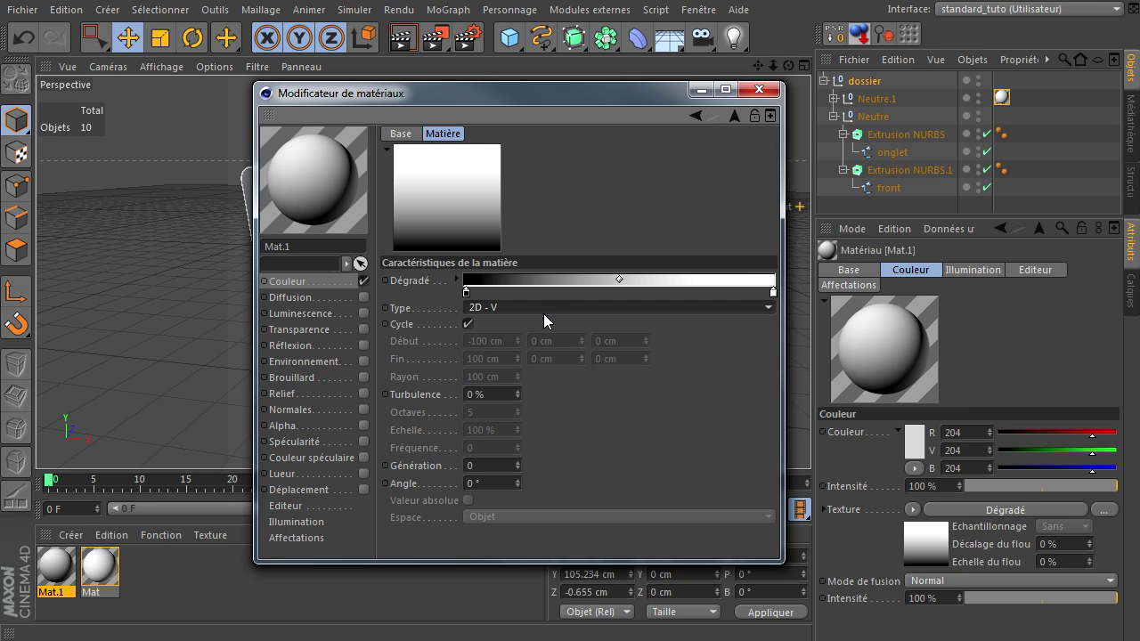
# Step: Set the gradient's black start knot to a fully saturated bright orange with a hue of 23°
pyautogui.click(466, 294)
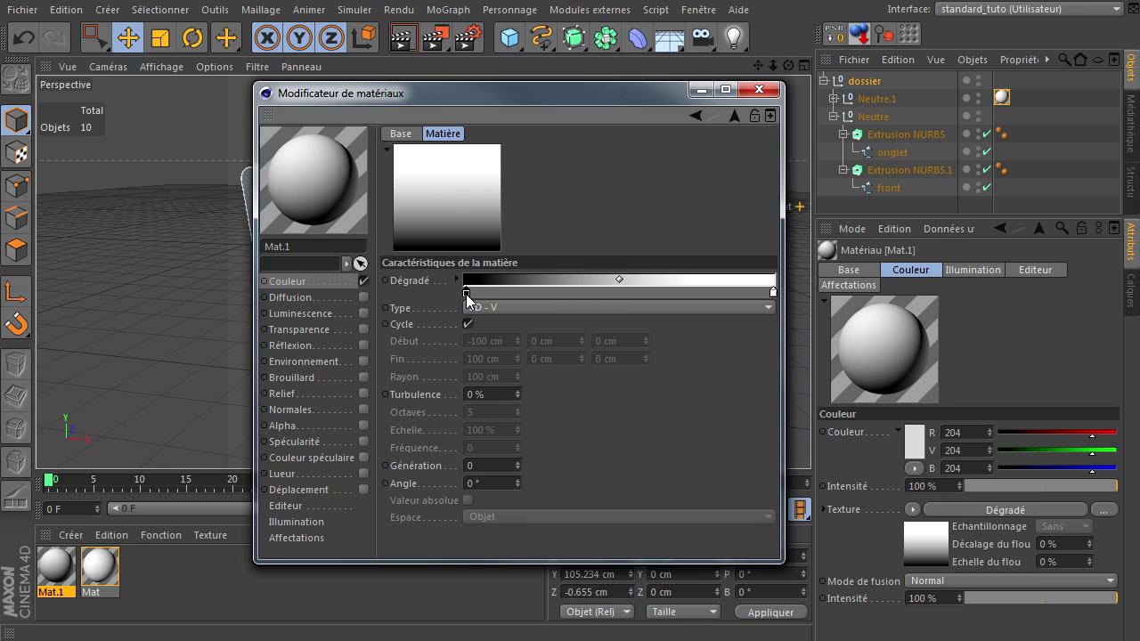
pyautogui.doubleClick(466, 294)
pyautogui.click(430, 227)
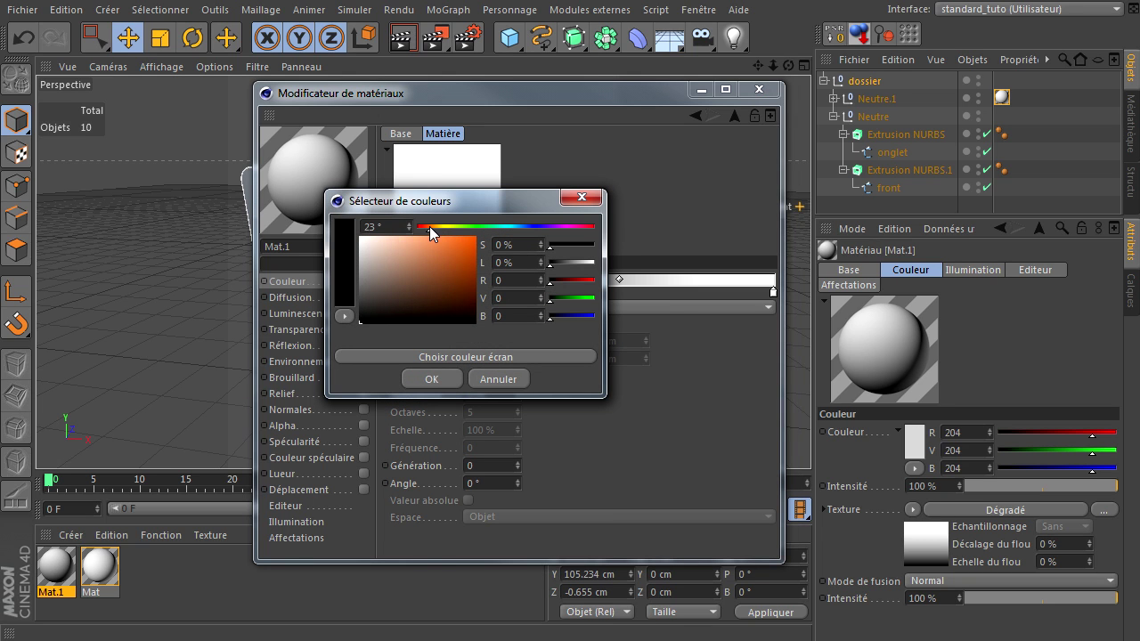
pyautogui.click(468, 241)
pyautogui.moveTo(467, 240); pyautogui.dragTo(473, 233)
pyautogui.click(419, 379)
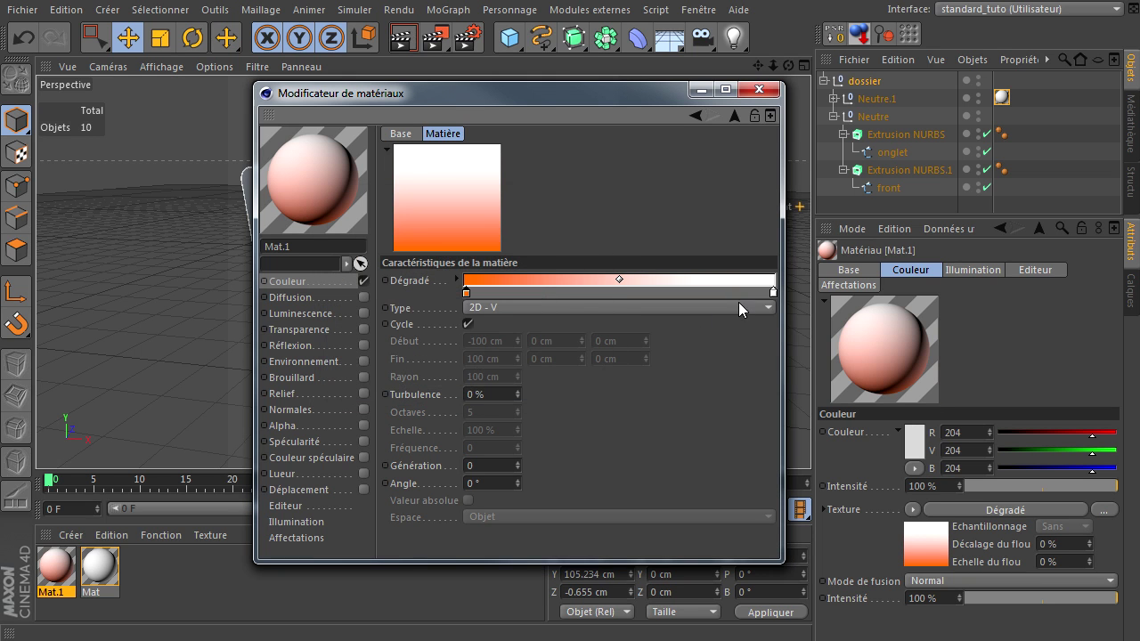
# Step: Set the gradient's white end knot to a lighter yellowish orange and close the material editor
pyautogui.doubleClick(773, 292)
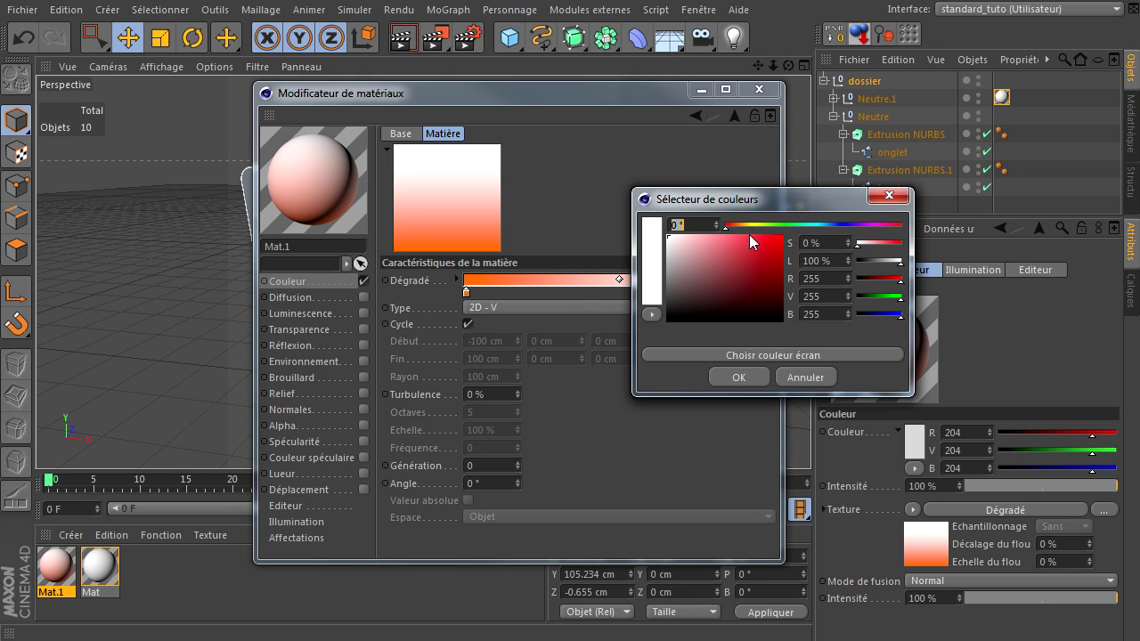
pyautogui.moveTo(745, 221); pyautogui.dragTo(767, 235)
pyautogui.click(748, 379)
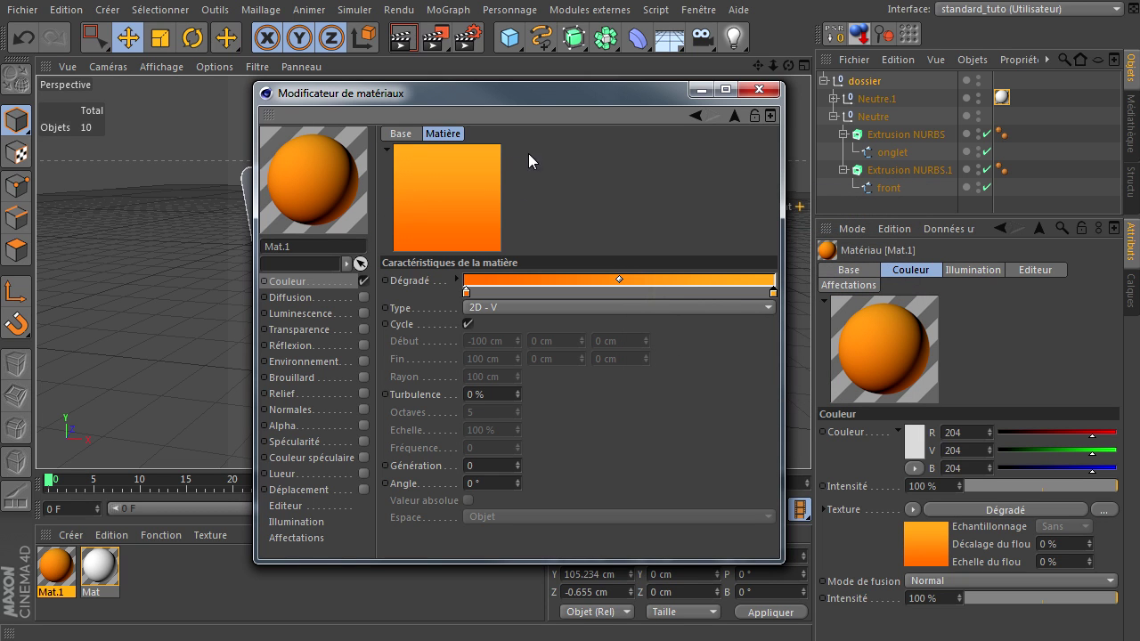
pyautogui.click(759, 89)
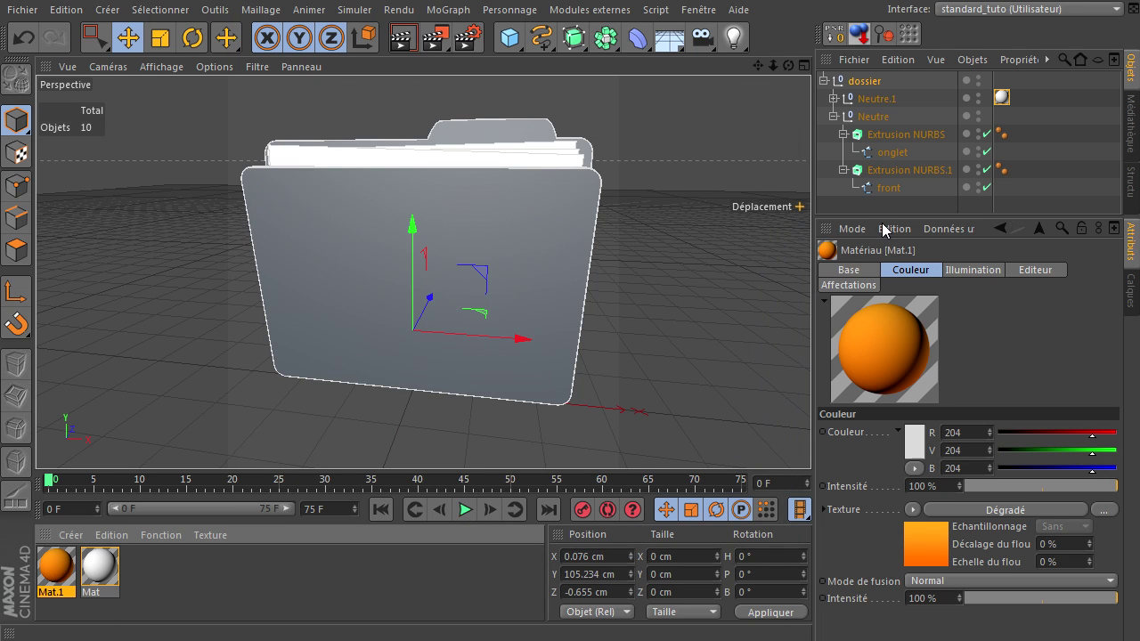
# Step: Apply the orange gradient material to both Extrusion NURBS objects of the folder
pyautogui.moveTo(931, 140); pyautogui.dragTo(931, 140)
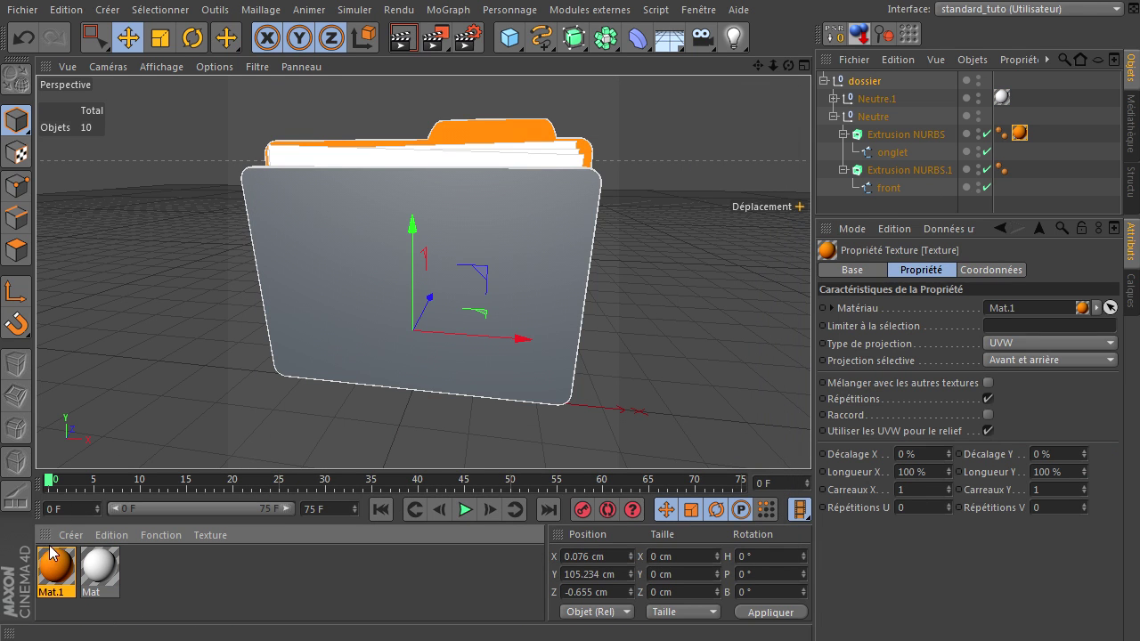
pyautogui.moveTo(859, 164); pyautogui.dragTo(885, 166)
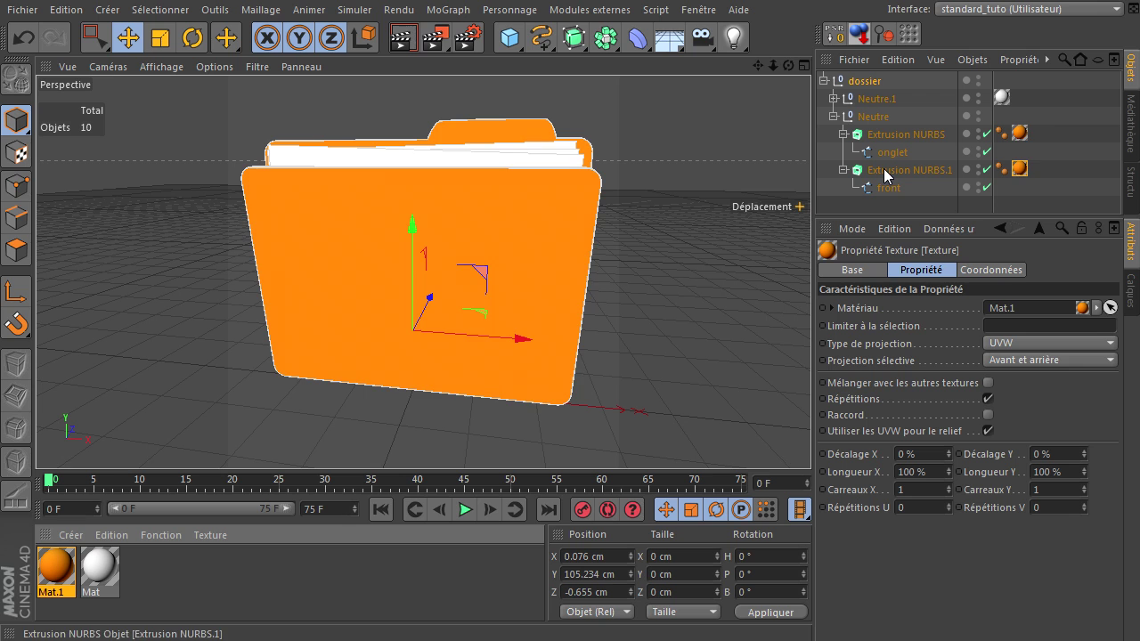
# Step: Set the projection type of both orange texture tags on the Extrusion NURBS objects to Planaire
pyautogui.click(1019, 135)
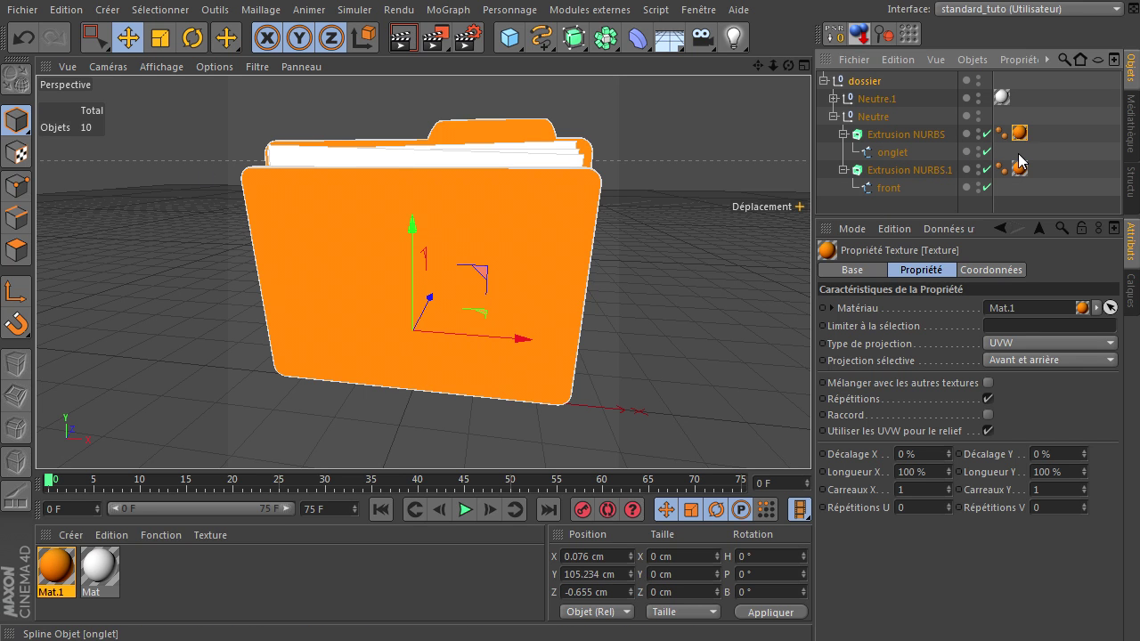
pyautogui.keyDown('shift'); pyautogui.click(1021, 168); pyautogui.keyUp('shift')
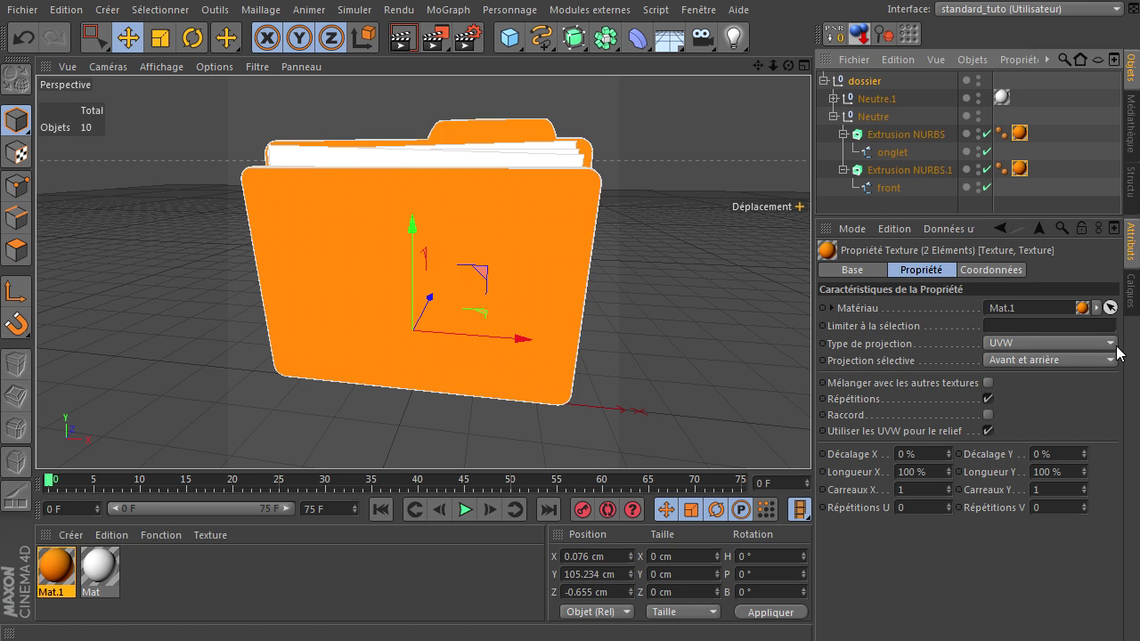
pyautogui.click(1043, 345)
pyautogui.click(1030, 397)
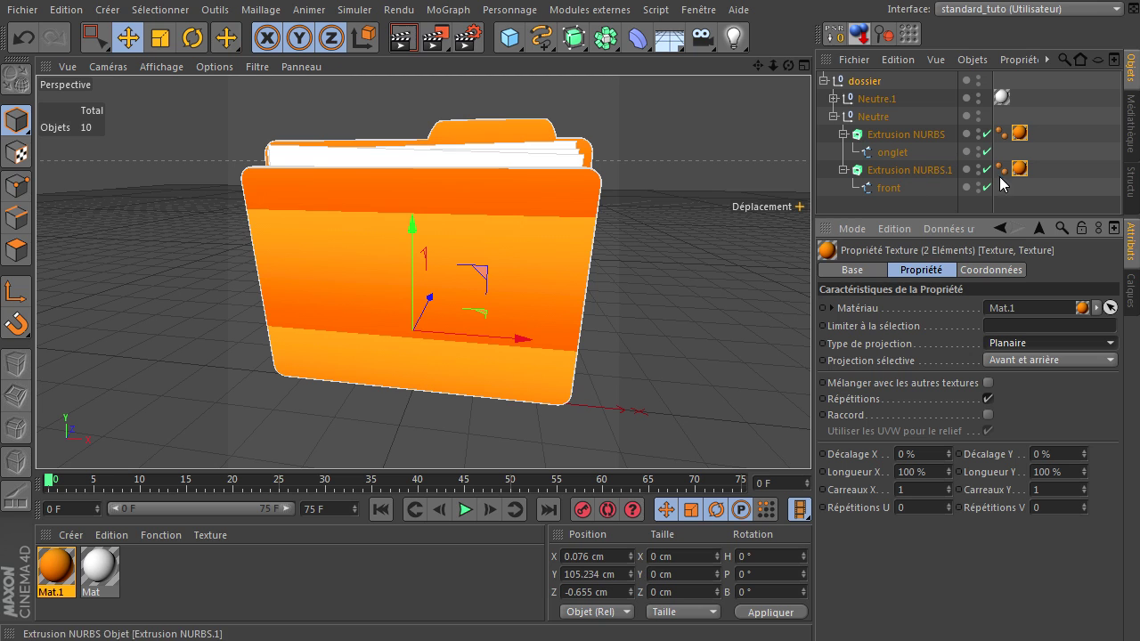
# Step: Move the front panel's planar texture projection upward along its Y axis in texture mode
pyautogui.click(1021, 170)
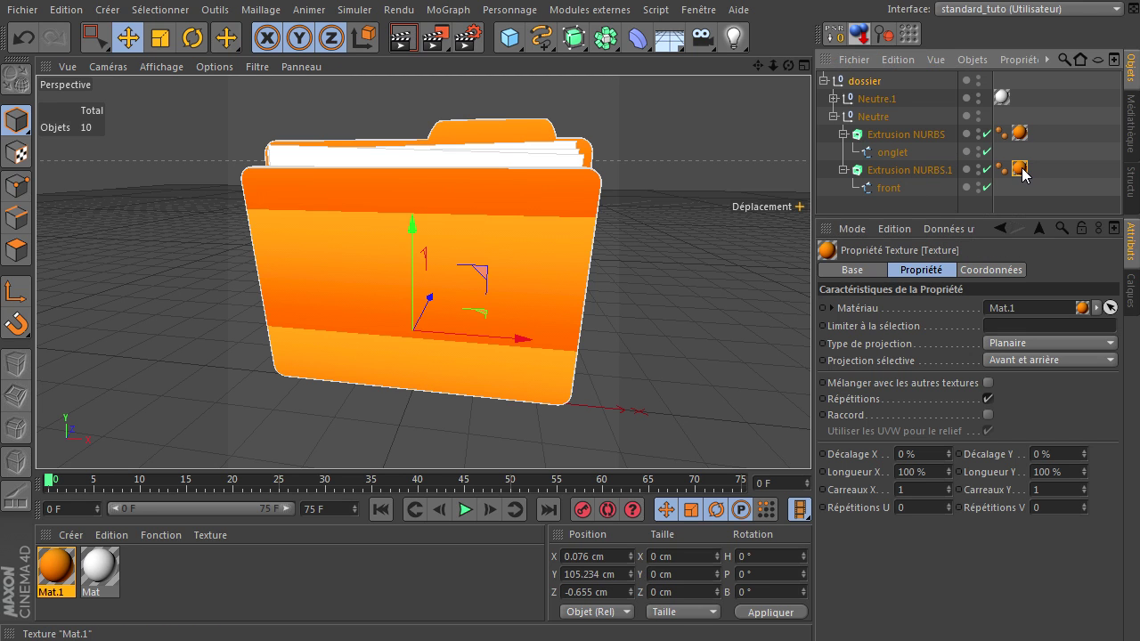
pyautogui.click(923, 169)
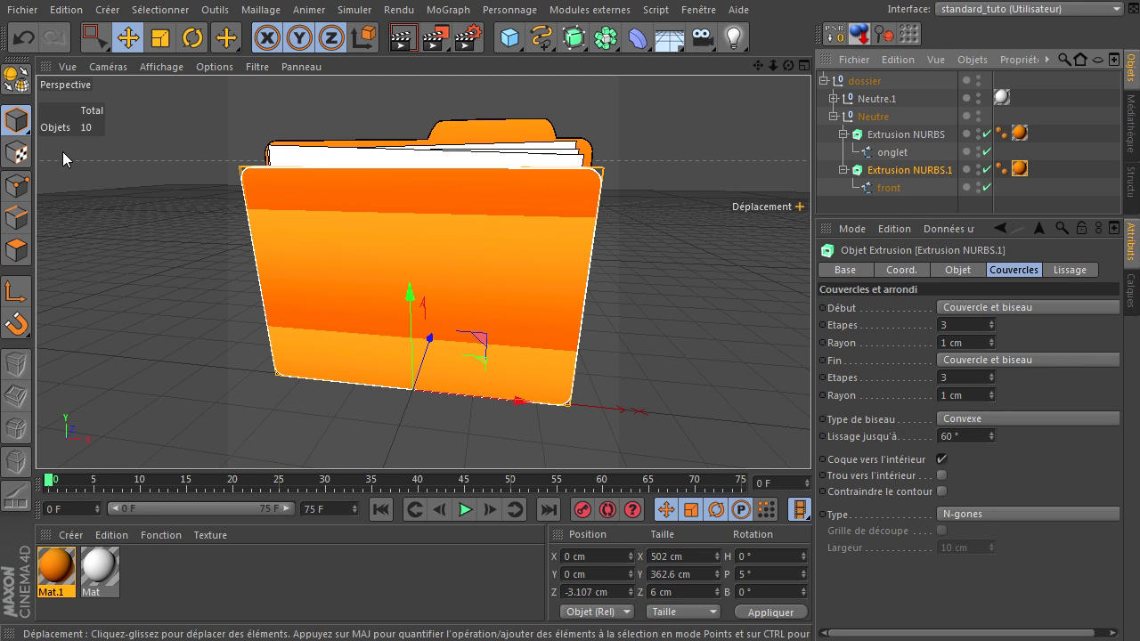
pyautogui.click(18, 153)
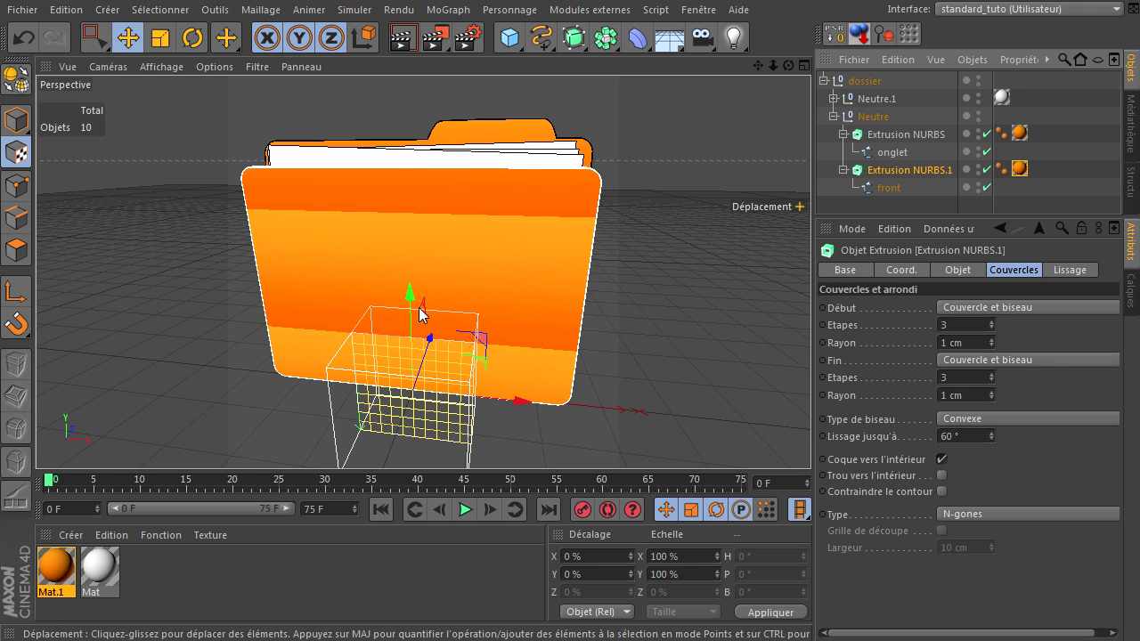
pyautogui.moveTo(410, 303); pyautogui.dragTo(428, 210)
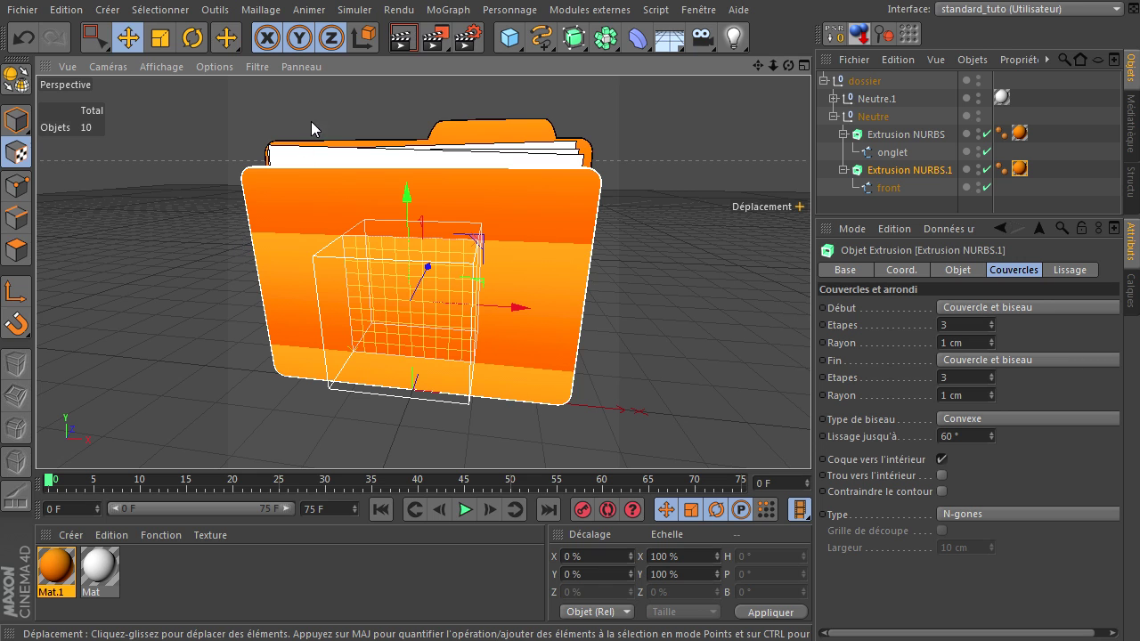
# Step: Fit the orange texture on Extrusion NURBS.1 to its object, including the sub-objects
pyautogui.rightClick(1021, 170)
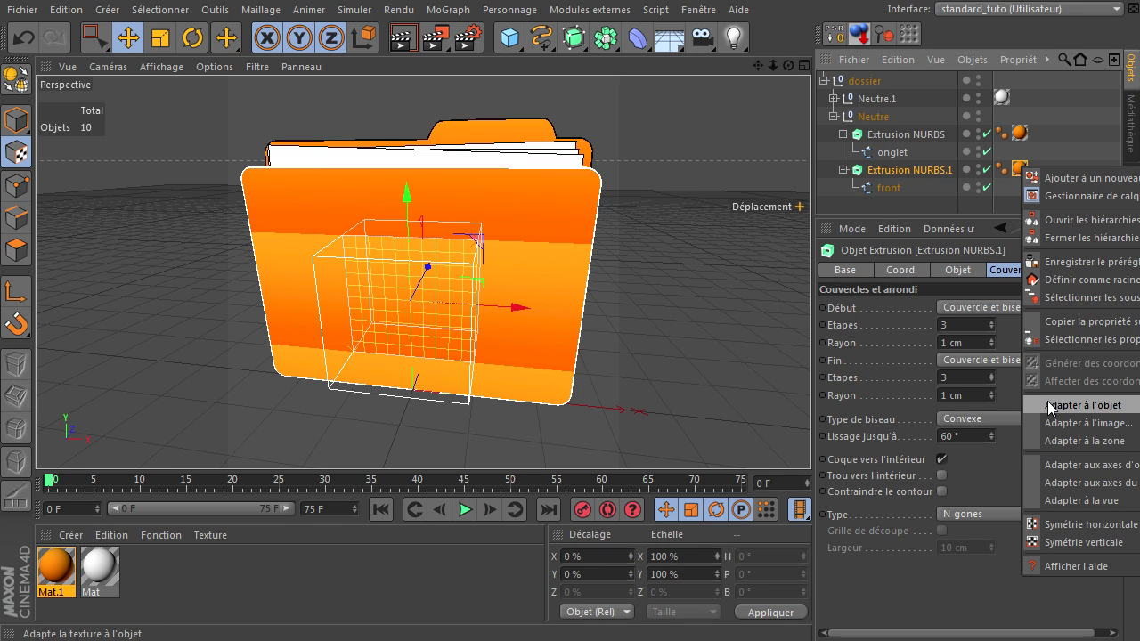
pyautogui.click(1051, 406)
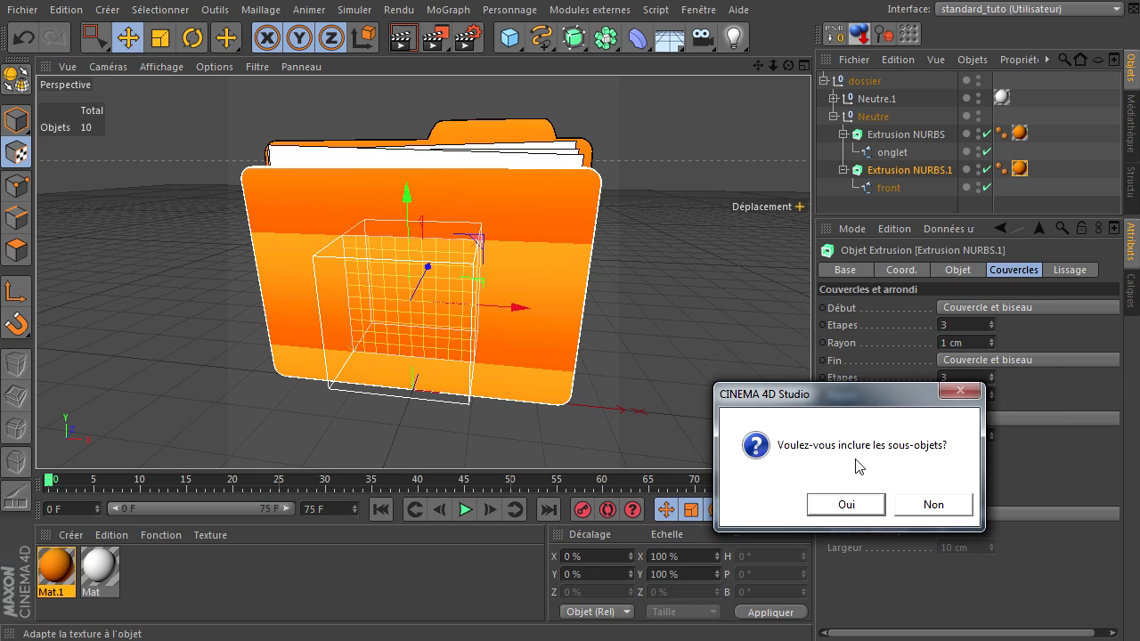
pyautogui.click(841, 506)
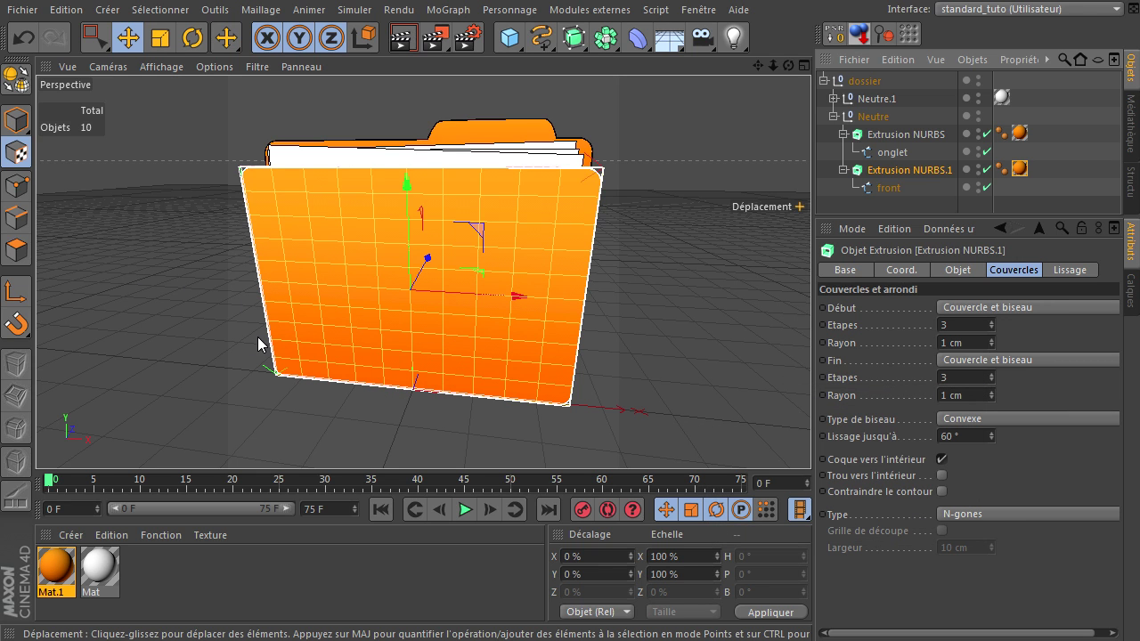
# Step: Fit the orange texture on the tabbed back panel to its object, including sub-objects, and render the view as a preview
pyautogui.click(1020, 133)
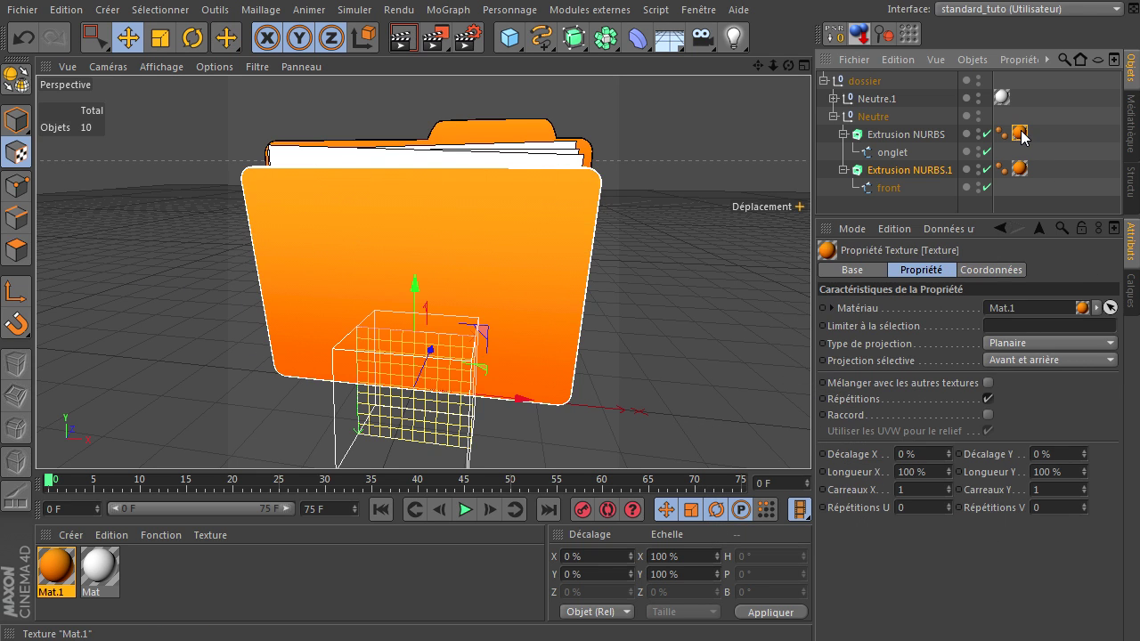
pyautogui.click(920, 136)
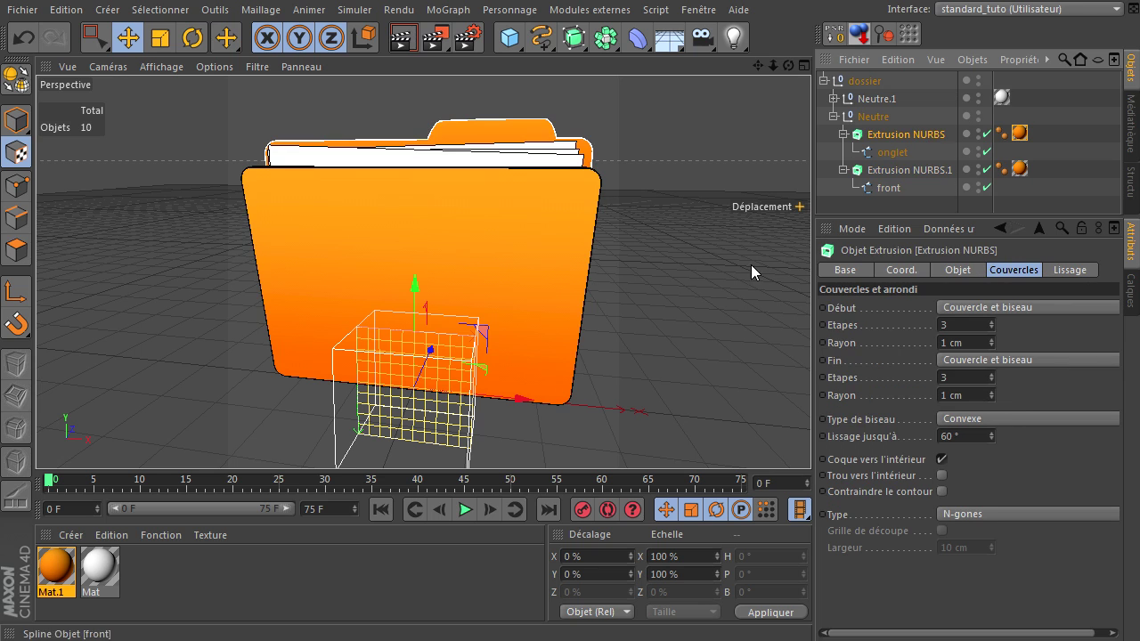
pyautogui.rightClick(1020, 132)
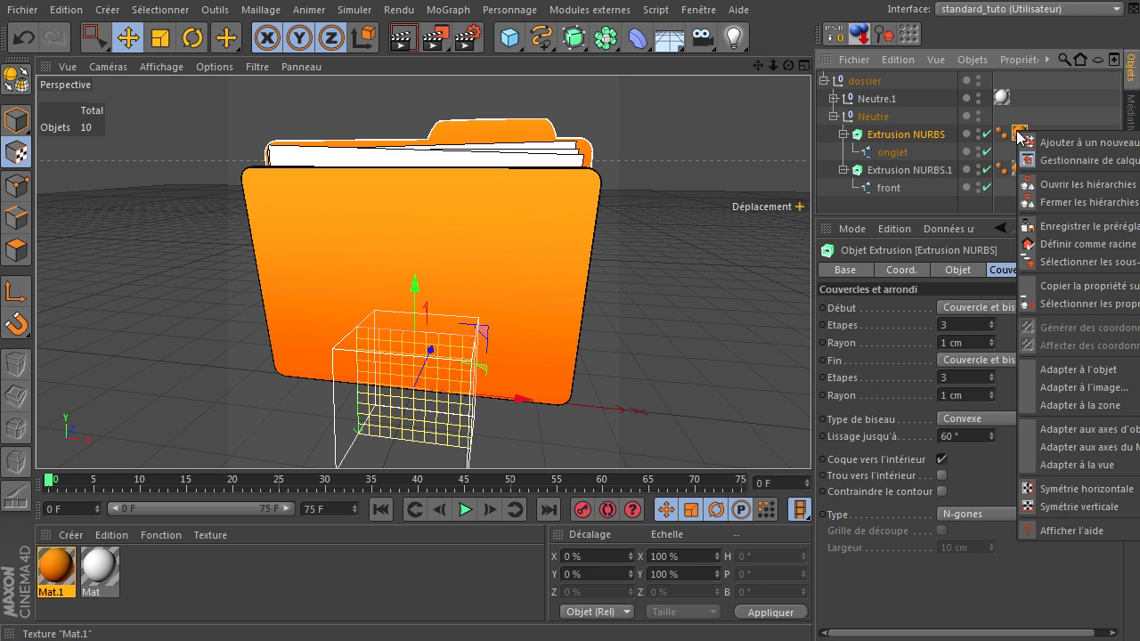
pyautogui.click(1057, 372)
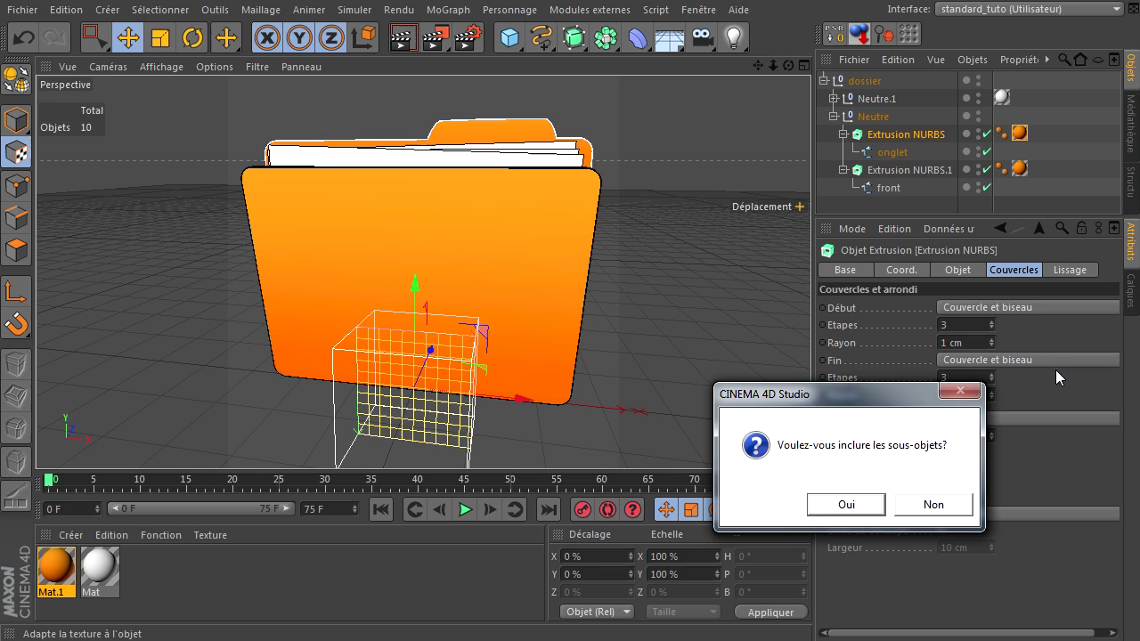
pyautogui.click(828, 510)
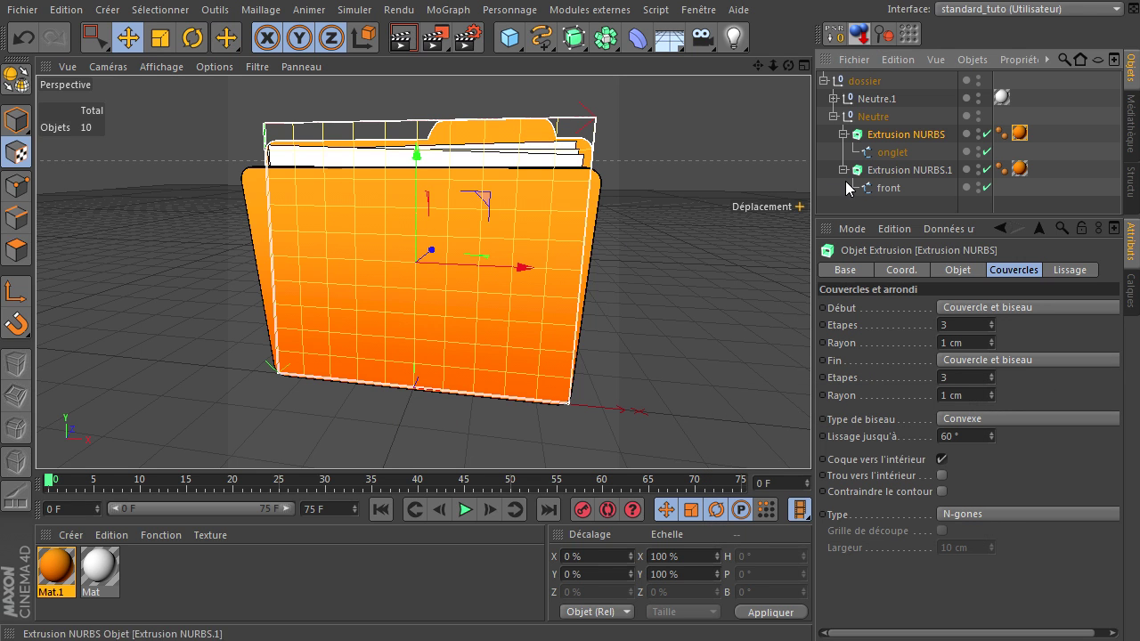
pyautogui.click(846, 209)
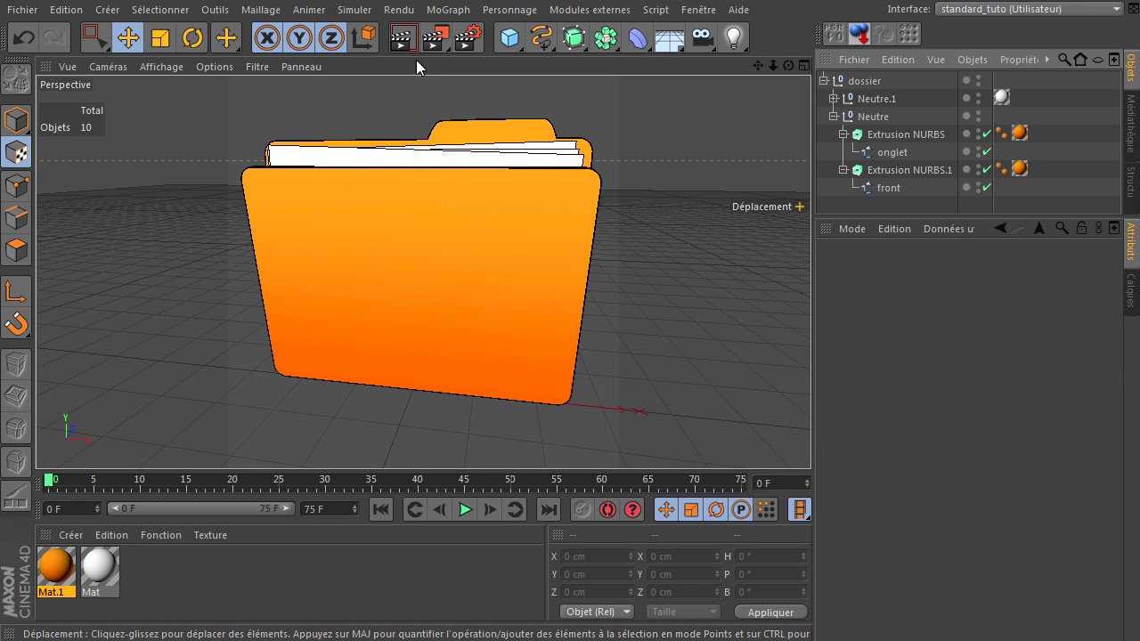
pyautogui.click(403, 37)
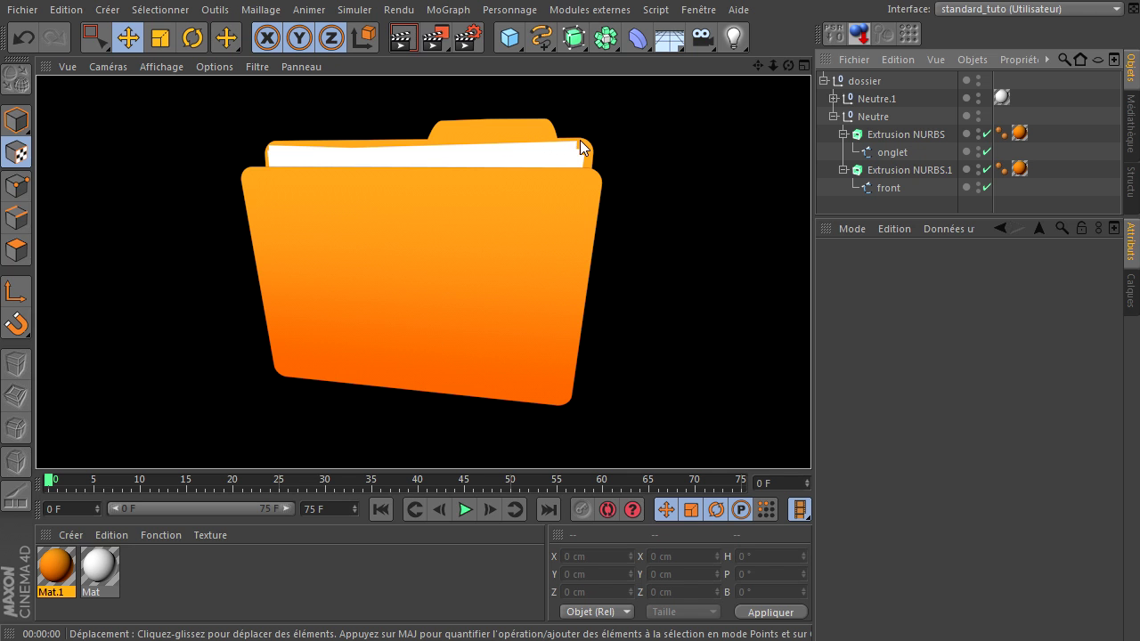
# Step: Add an area light (Eclairage de surface) to the scene and collapse the dossier hierarchy
pyautogui.click(733, 38)
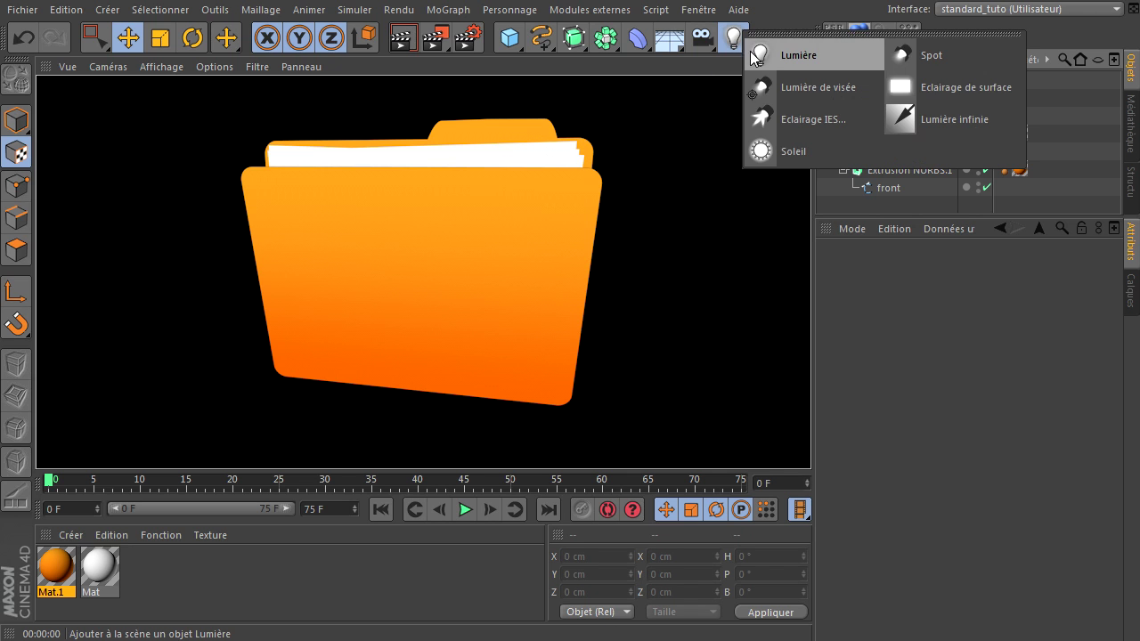
pyautogui.click(955, 86)
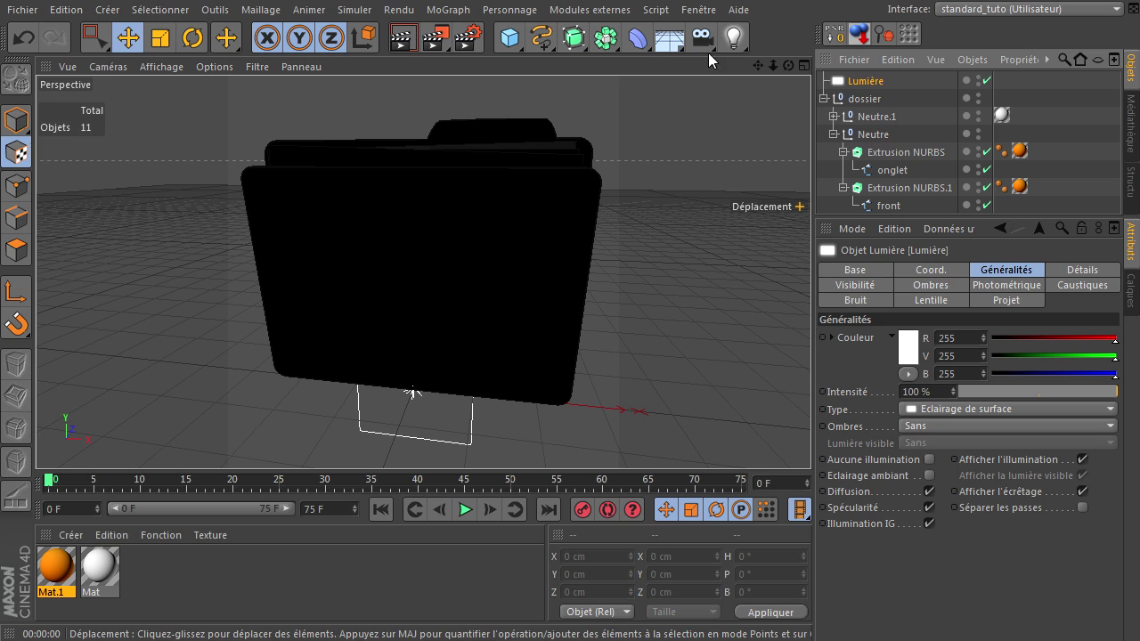
pyautogui.click(823, 99)
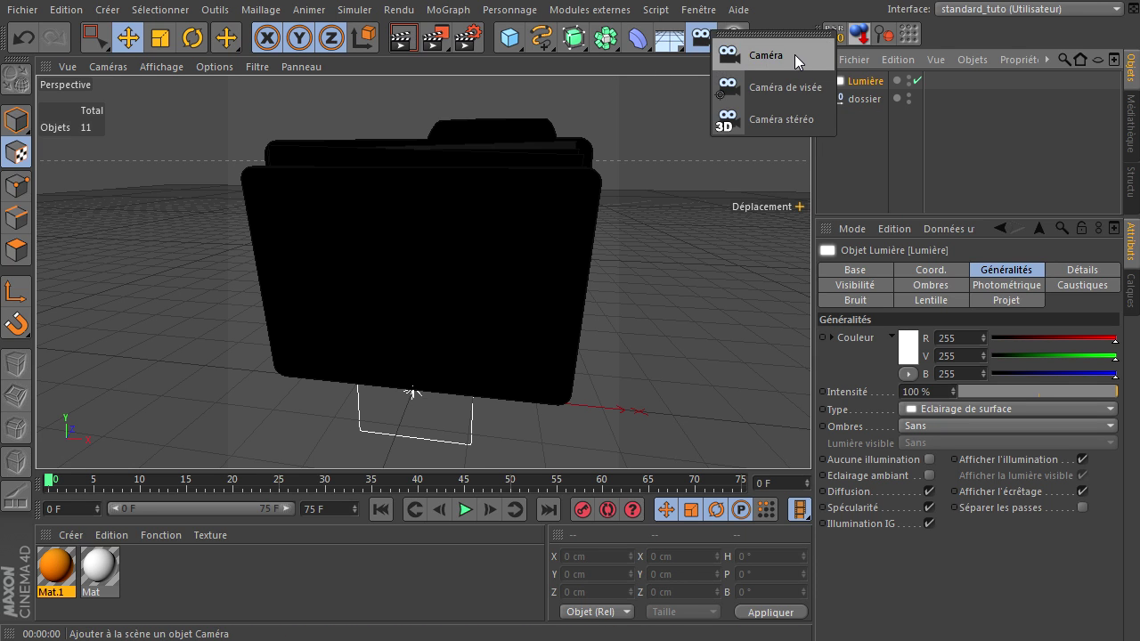
# Step: Create a camera from the current view and lock it with a Protection tag
pyautogui.click(794, 55)
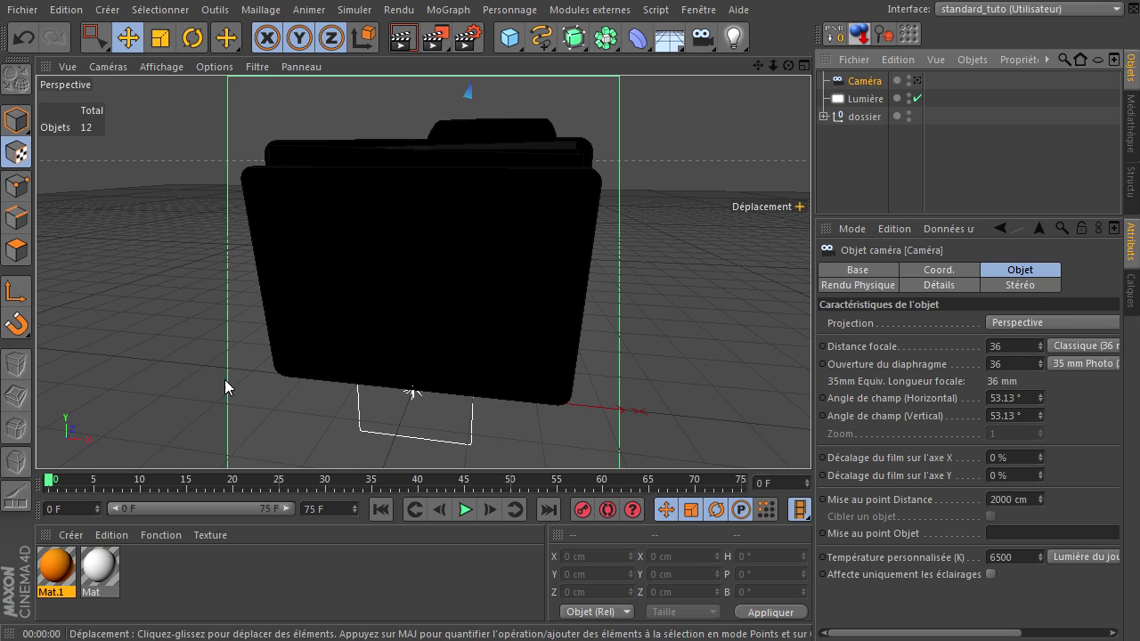
pyautogui.rightClick(865, 82)
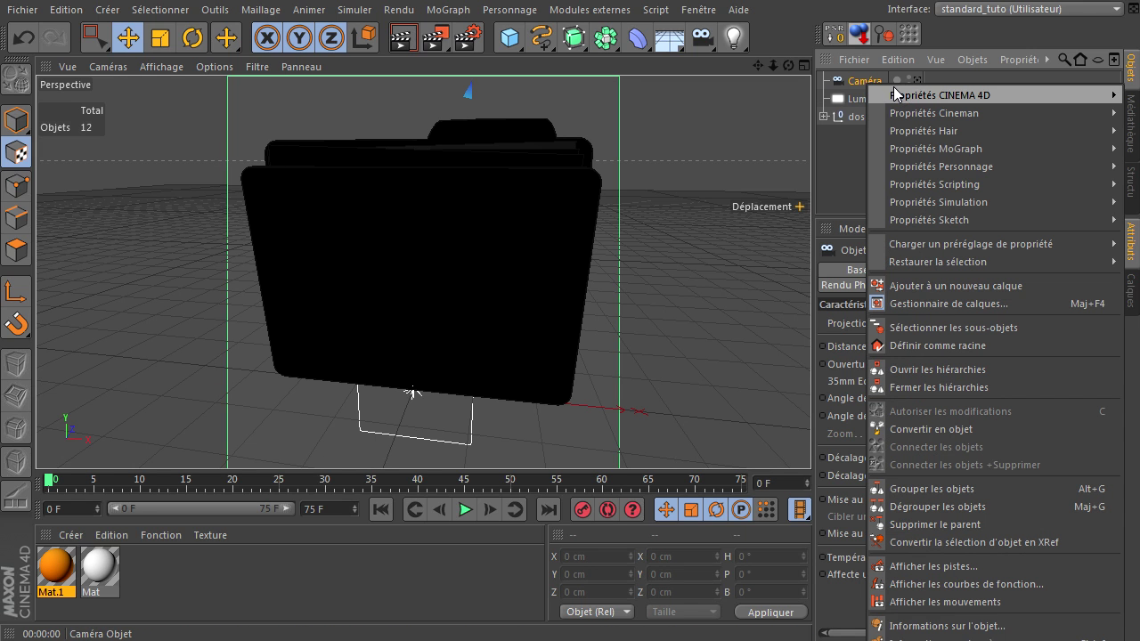
pyautogui.moveTo(896, 94)
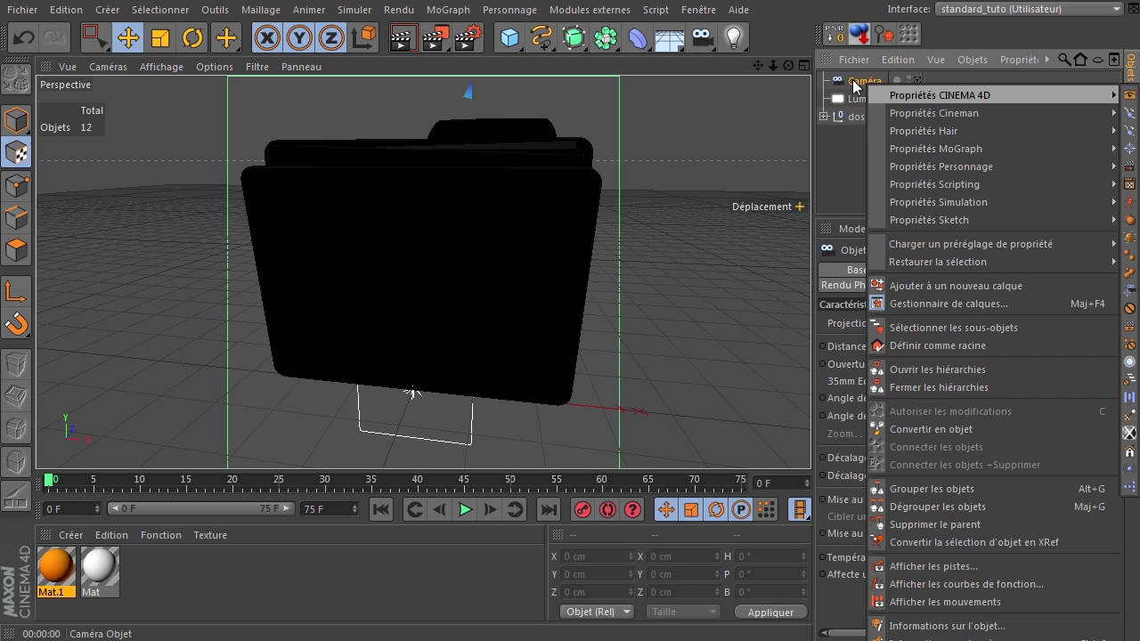
pyautogui.click(853, 82)
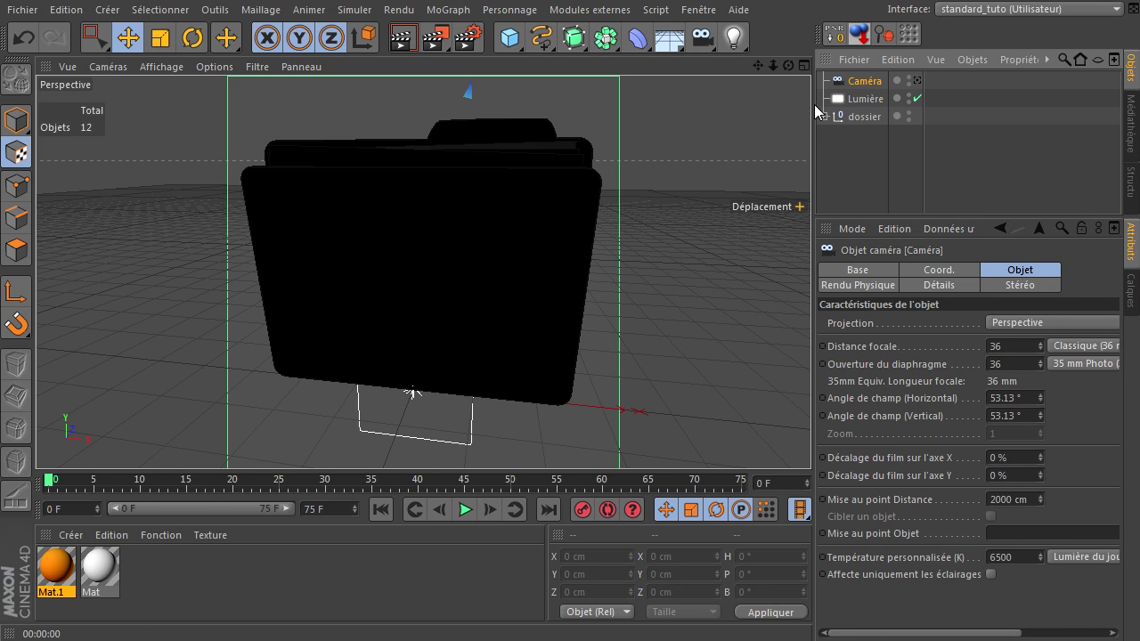
pyautogui.moveTo(814, 108); pyautogui.dragTo(723, 114)
pyautogui.rightClick(763, 83)
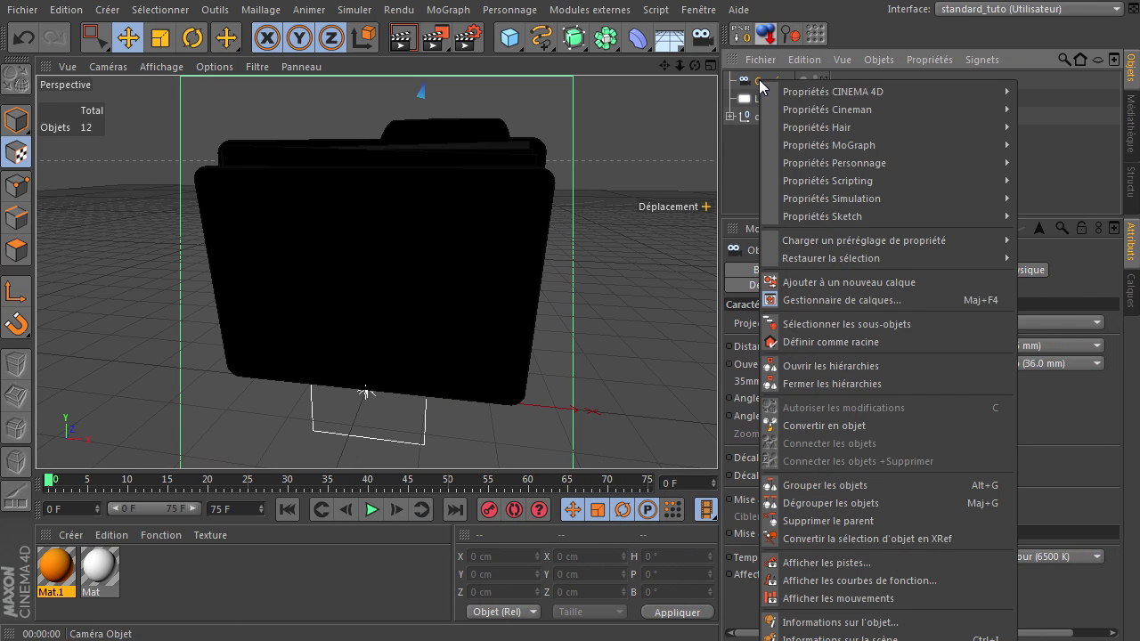
pyautogui.moveTo(796, 94)
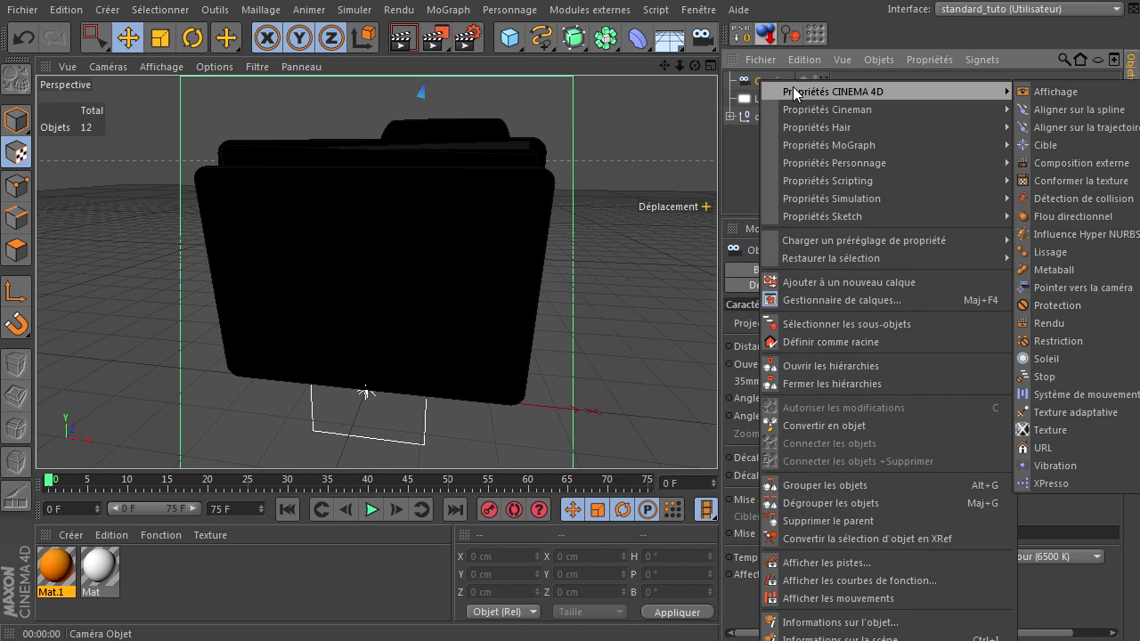
pyautogui.click(1040, 305)
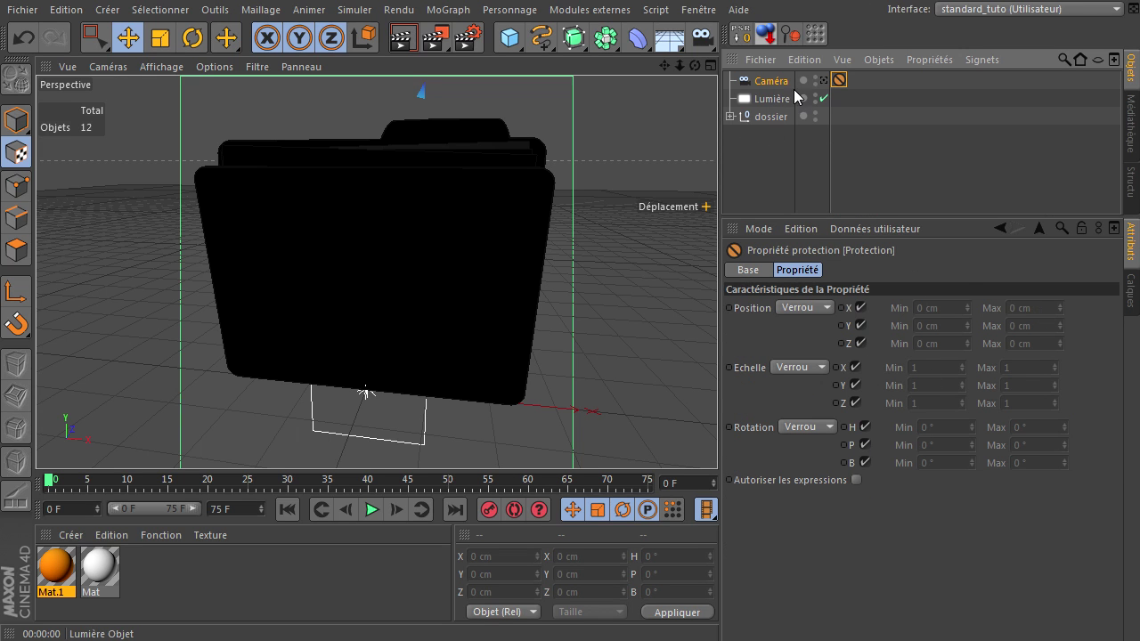
# Step: Check the protected camera by toggling its view on and off, and examine its framing of the folder from outside
pyautogui.click(824, 80)
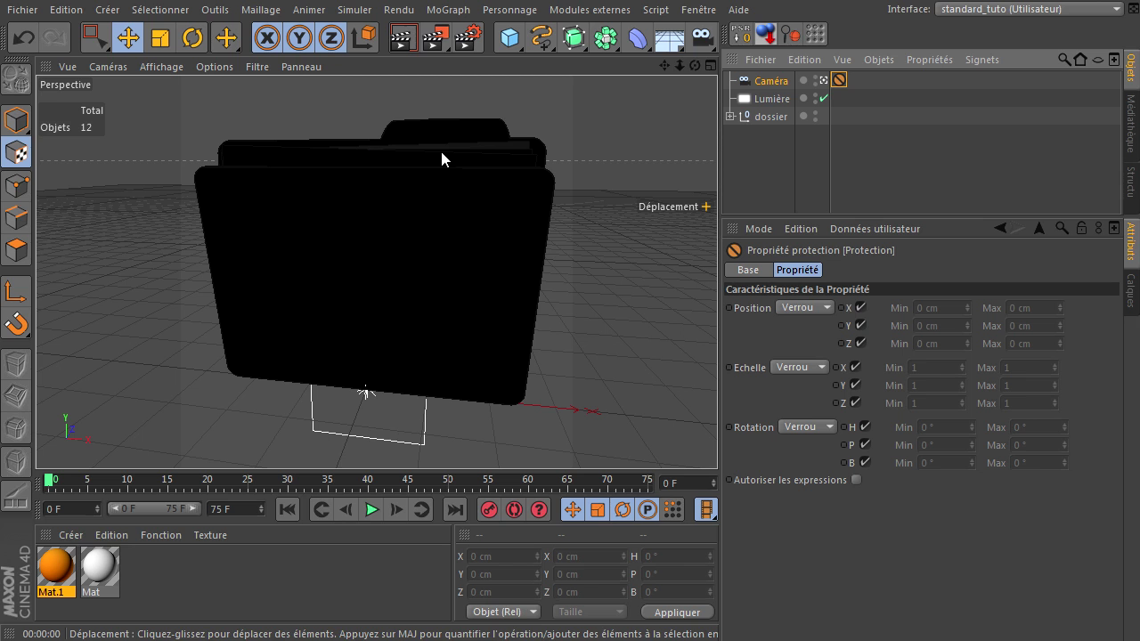
pyautogui.click(824, 80)
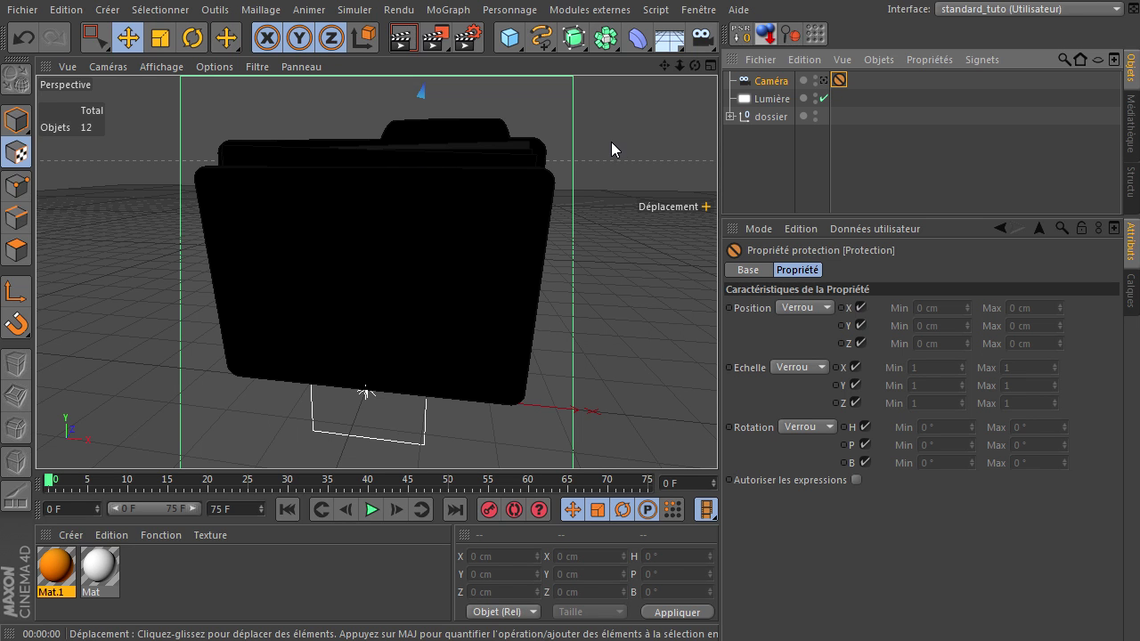
pyautogui.moveTo(691, 65); pyautogui.dragTo(717, 436)
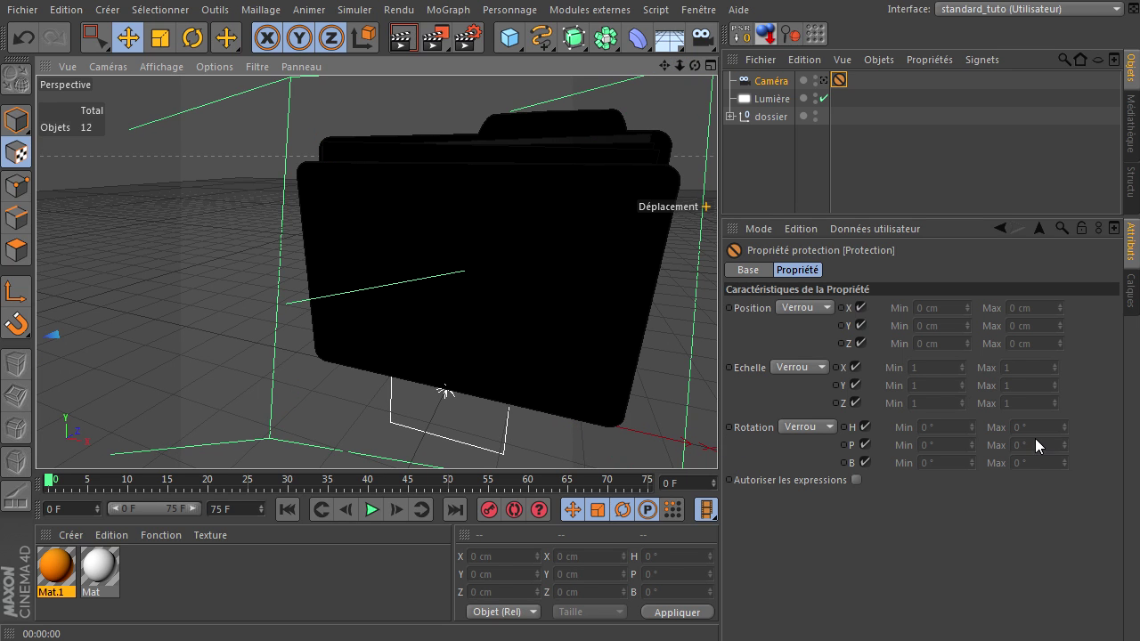
pyautogui.click(799, 160)
pyautogui.moveTo(664, 68)
pyautogui.mouseDown()
pyautogui.moveTo(717, 437)
pyautogui.moveTo(667, 67)
pyautogui.mouseUp()
pyautogui.moveTo(717, 437); pyautogui.dragTo(717, 436)
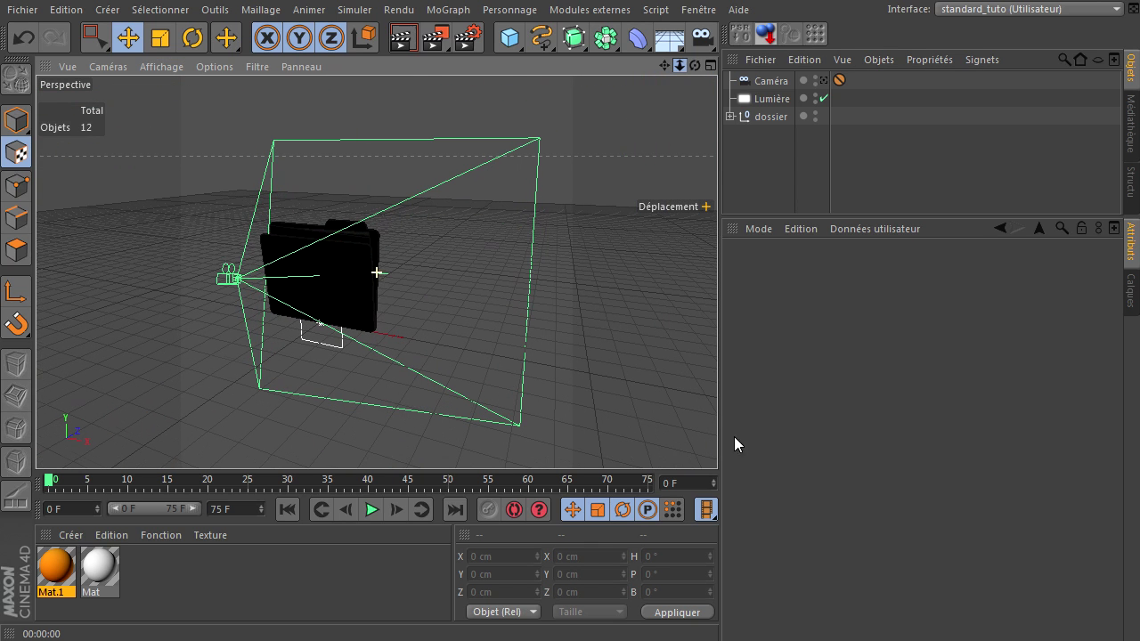
pyautogui.click(824, 81)
pyautogui.click(823, 81)
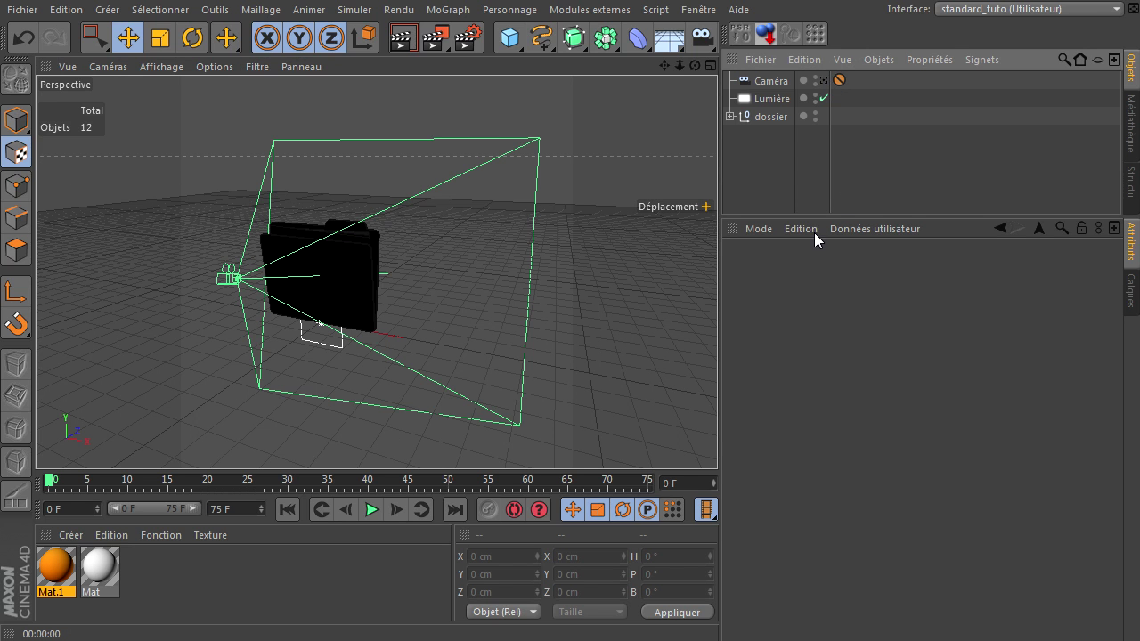
# Step: Move the area light in model mode along Z to about -548 cm, in front of the folder
pyautogui.click(772, 99)
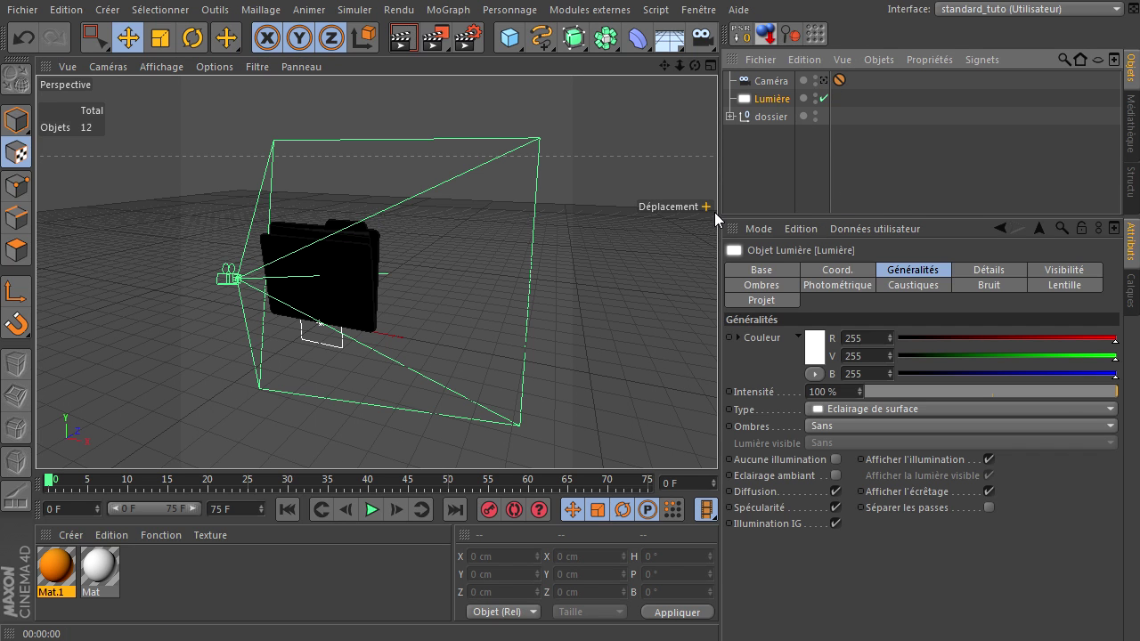
pyautogui.click(16, 119)
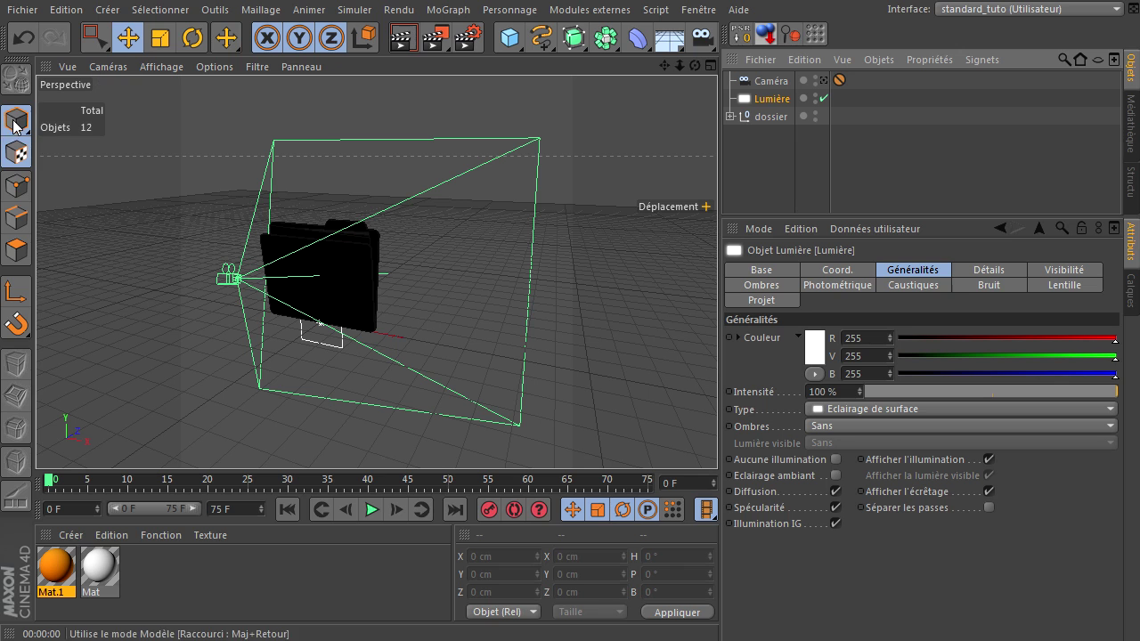
pyautogui.moveTo(359, 299); pyautogui.dragTo(324, 408)
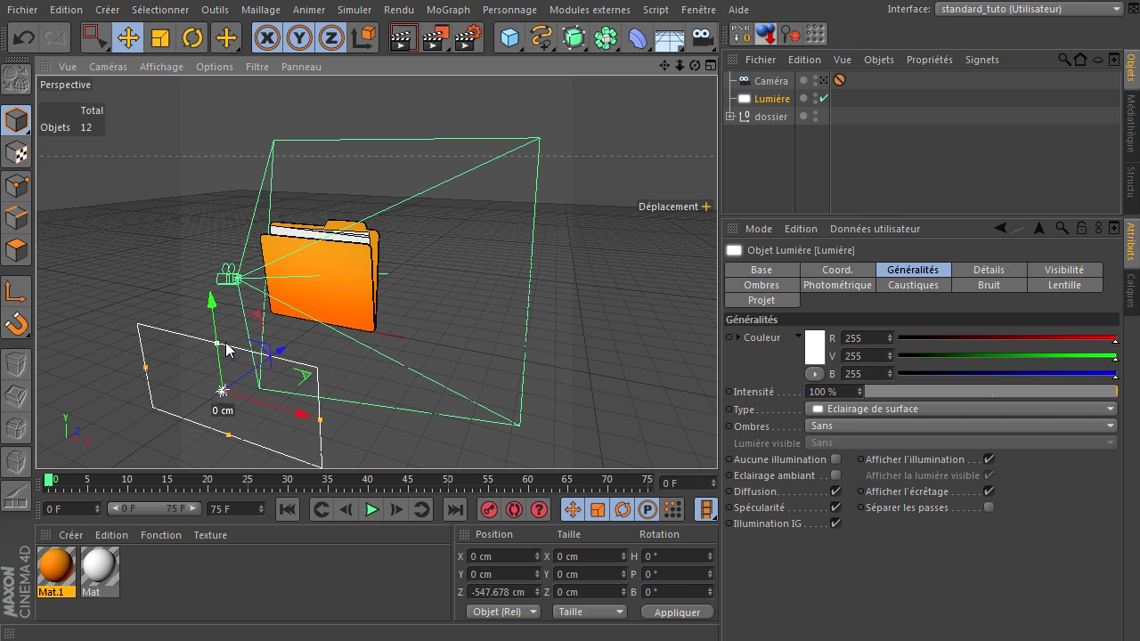
# Step: Raise the area light along Y to about 583 cm and tilt its pitch to -10°
pyautogui.moveTo(220, 354); pyautogui.dragTo(156, 155)
pyautogui.press('r')
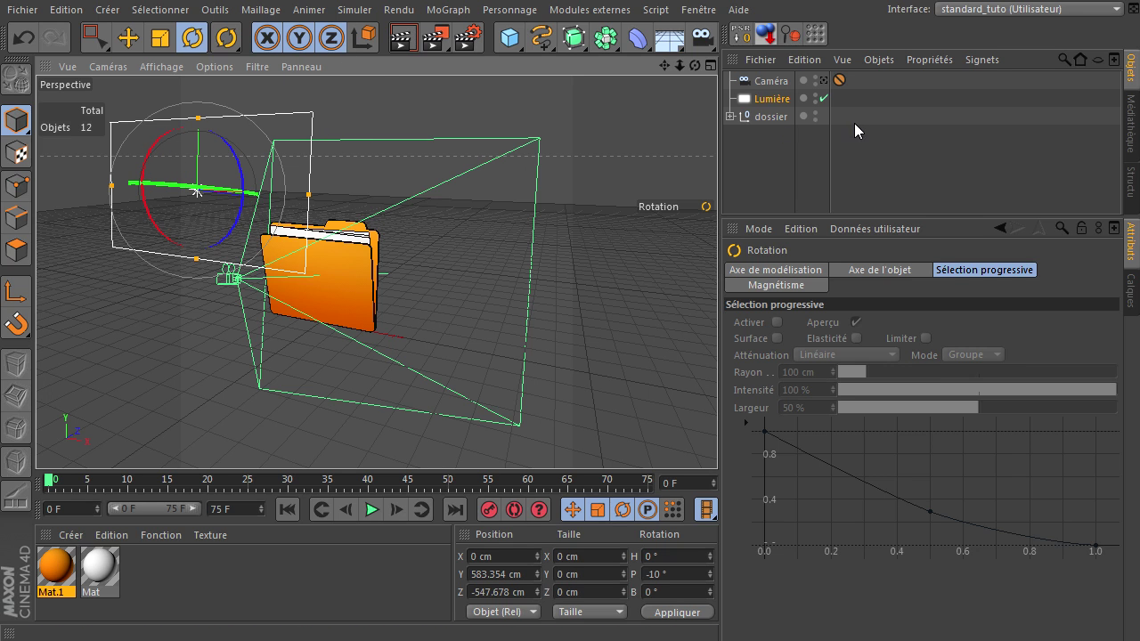
# Step: Set the area light's shadow type to soft shadow maps, Masques d'ombres (ombres diffuses)
pyautogui.click(784, 100)
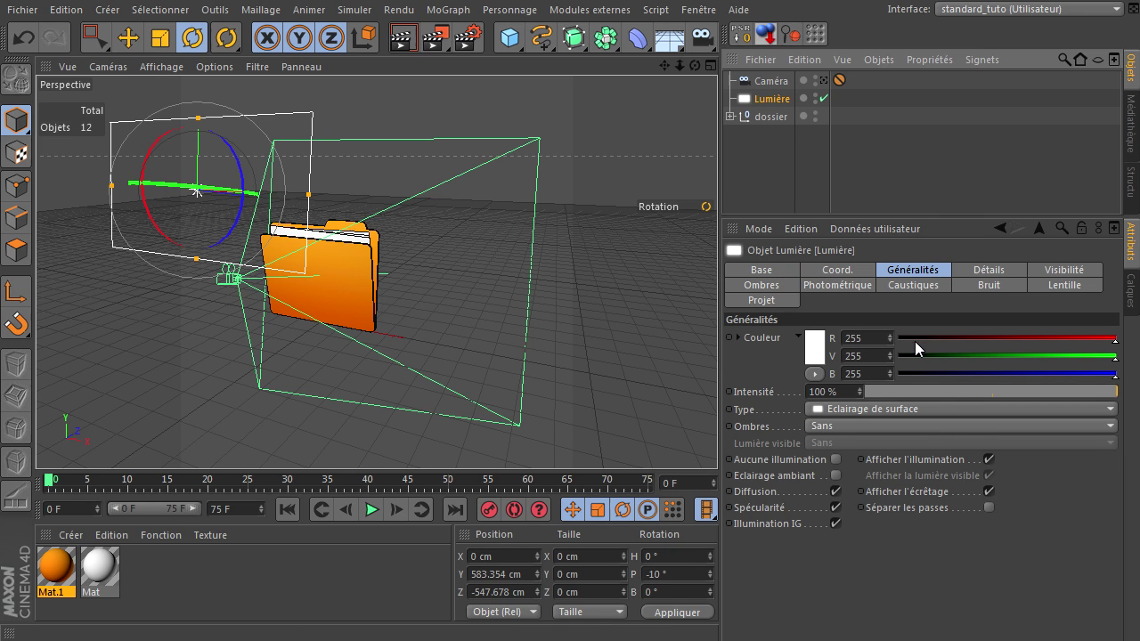
pyautogui.click(950, 425)
pyautogui.click(945, 463)
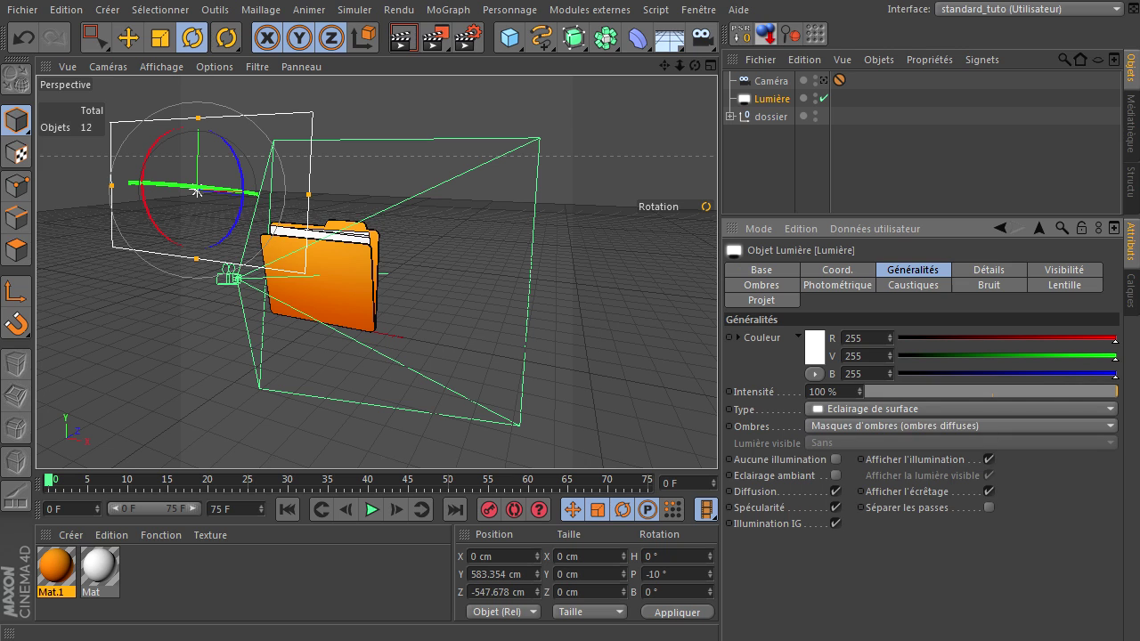
# Step: Set the light's shadow density to 80%, its colour to dark grey (RGB 31) and the shadow map to 750x750
pyautogui.click(790, 286)
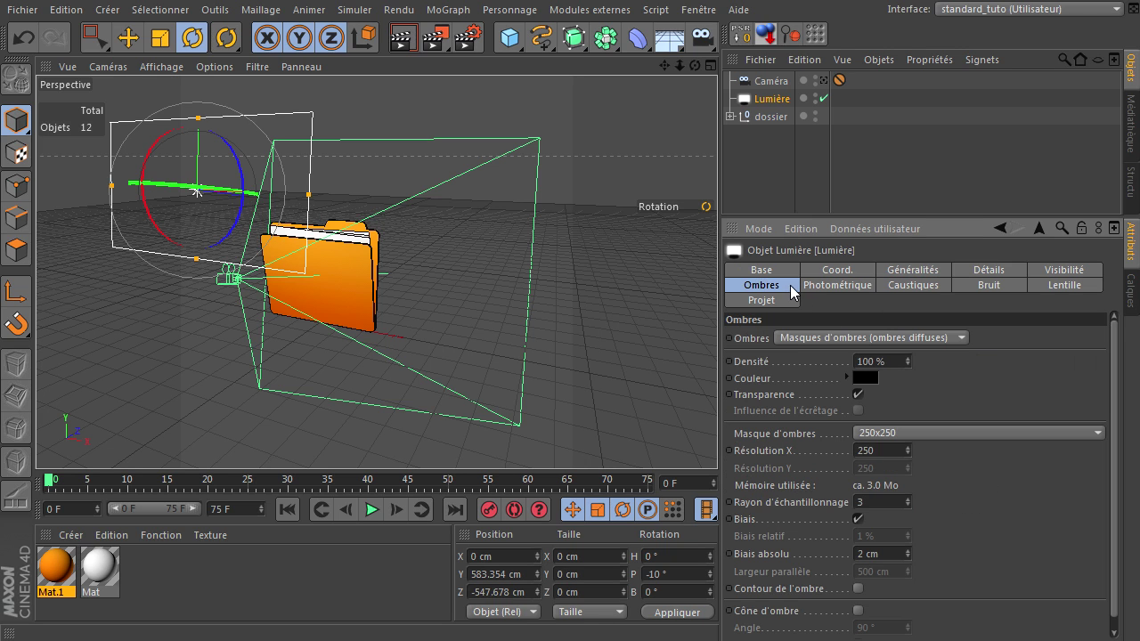
pyautogui.click(896, 363)
pyautogui.click(869, 378)
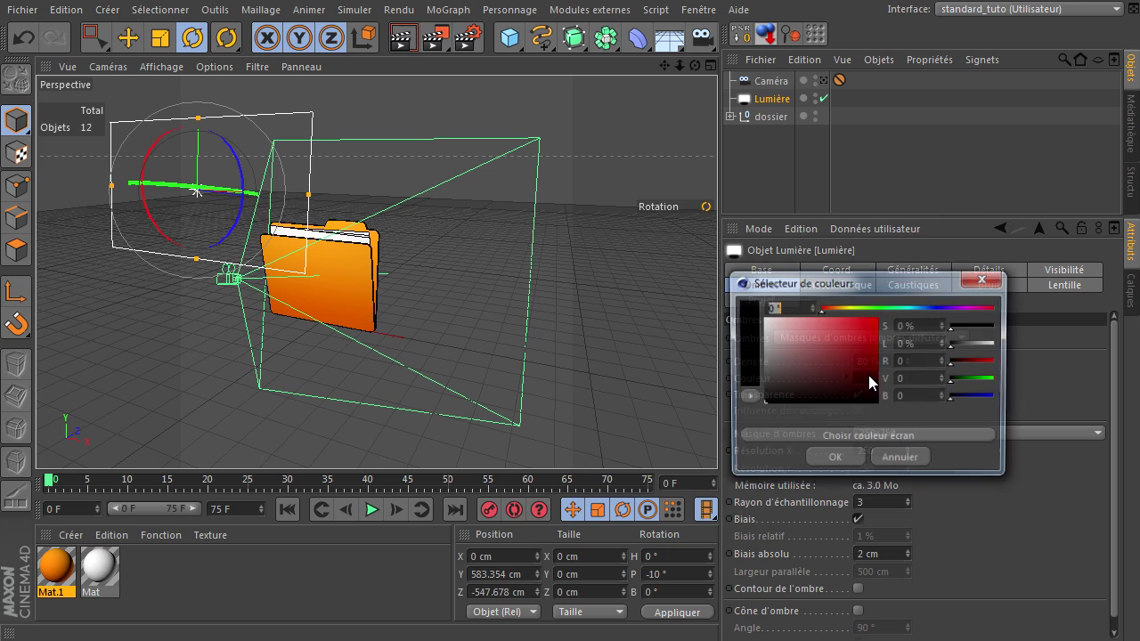
pyautogui.moveTo(811, 383)
pyautogui.mouseDown()
pyautogui.moveTo(754, 390)
pyautogui.moveTo(758, 398)
pyautogui.mouseUp()
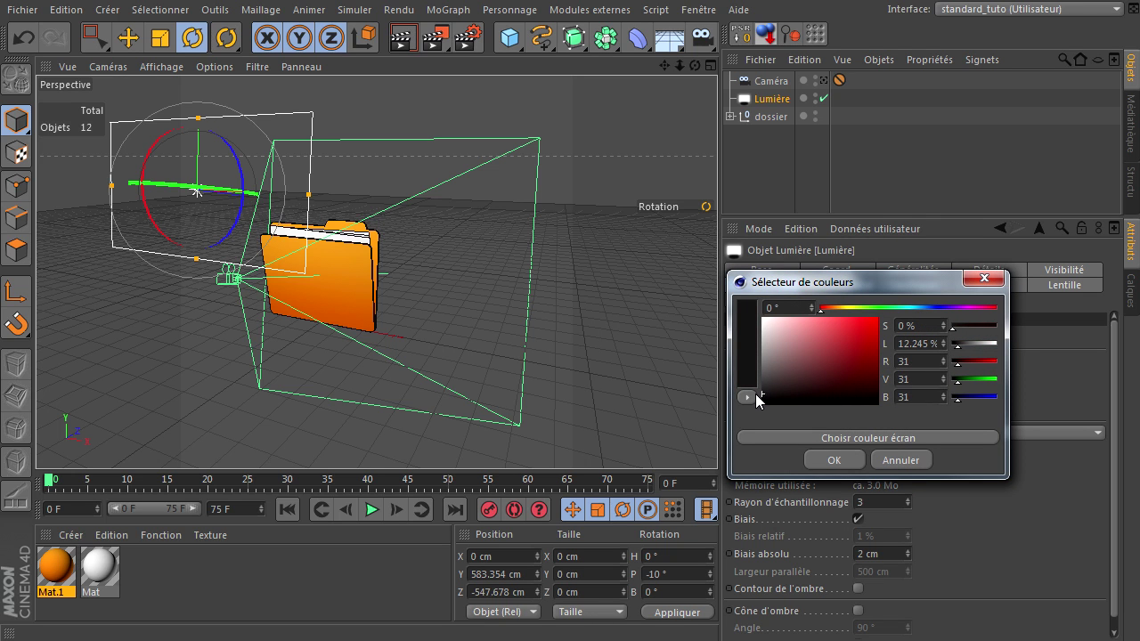
pyautogui.click(833, 461)
pyautogui.click(914, 435)
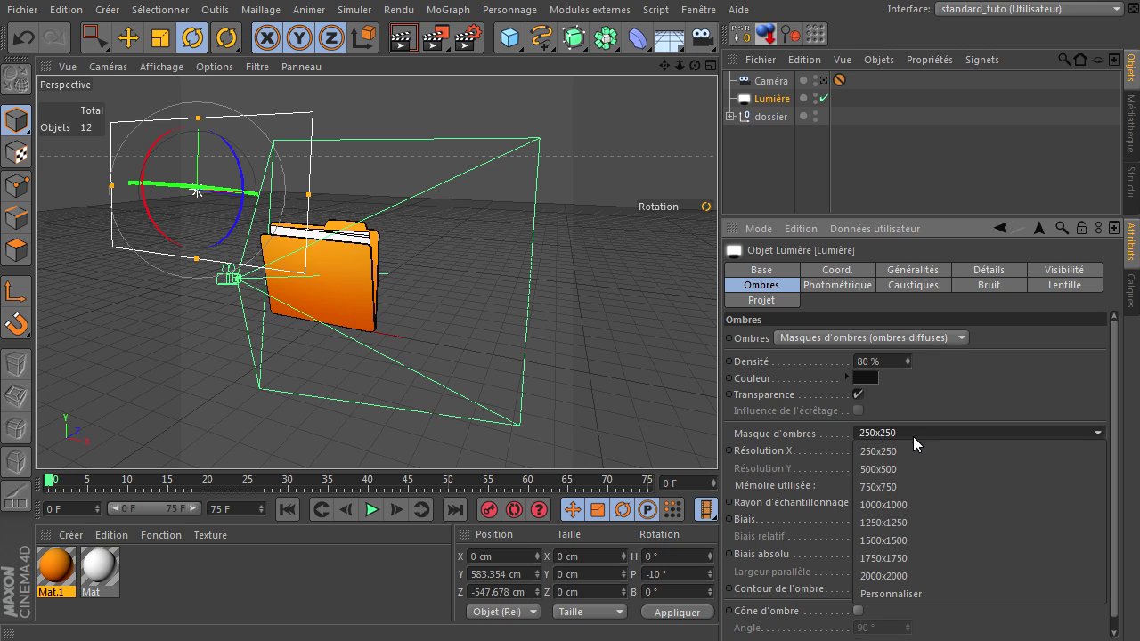
pyautogui.click(933, 489)
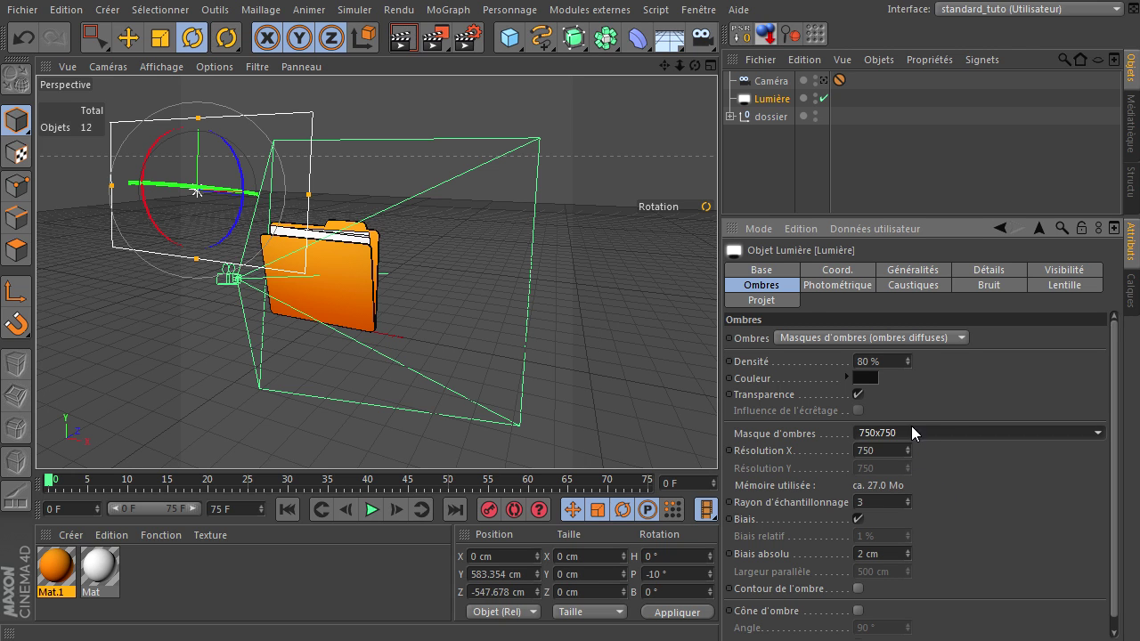
# Step: Look through the scene camera and render the view to examine the folder's lighting and shadows
pyautogui.click(824, 81)
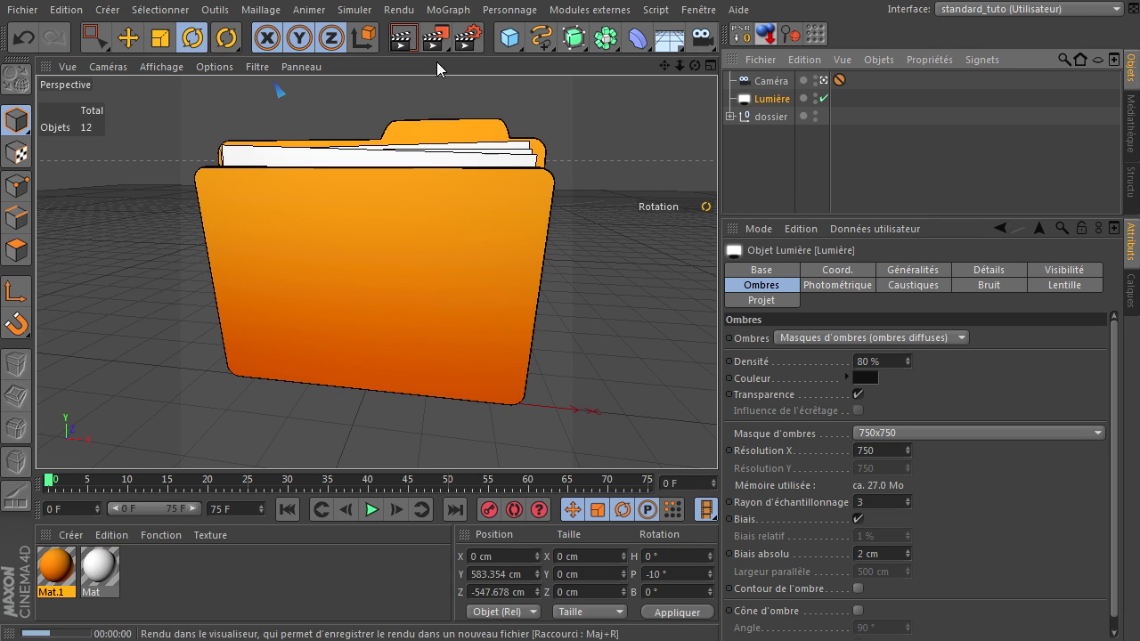
pyautogui.click(403, 38)
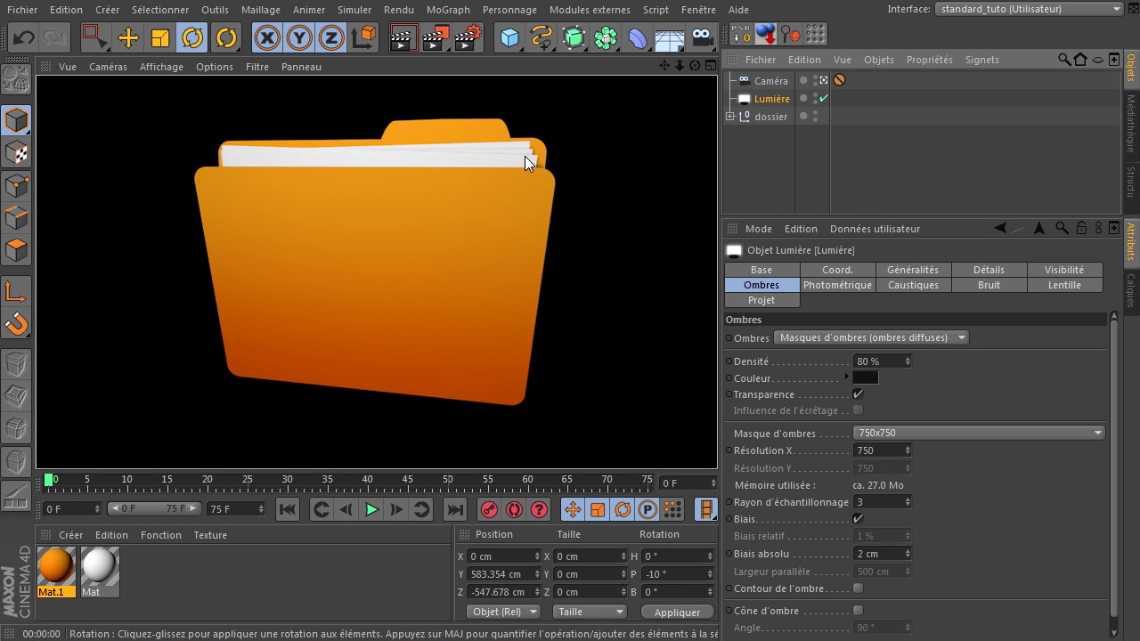
# Step: Add the ambient occlusion effect (Occlusion ambiante) to the render settings and shift its colour gradient midpoint towards the black end
pyautogui.click(464, 40)
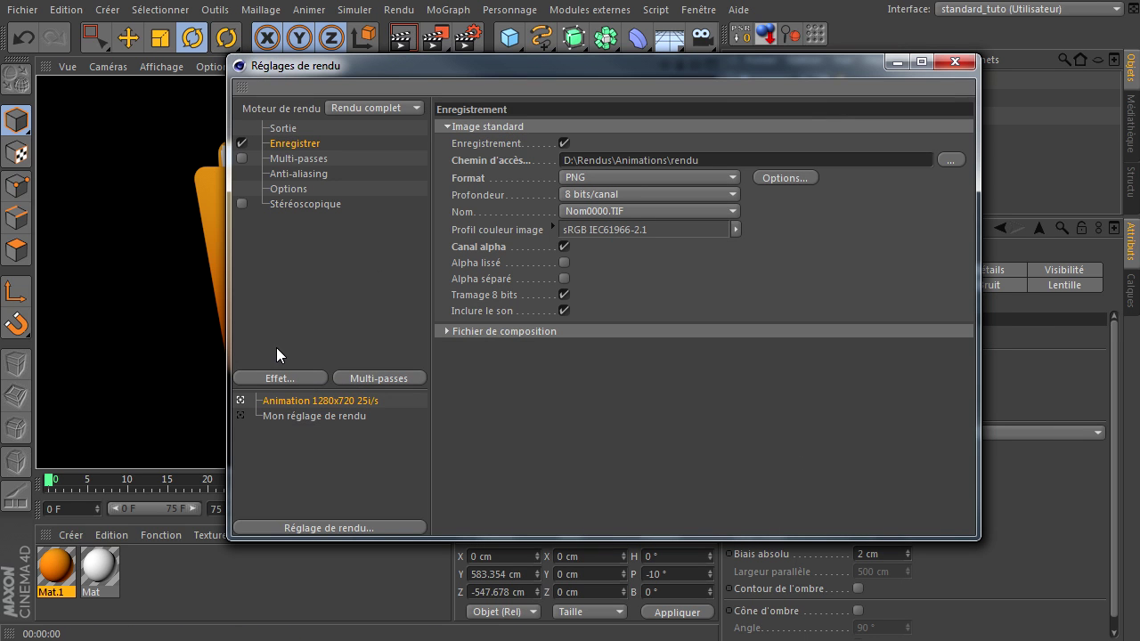
pyautogui.click(275, 382)
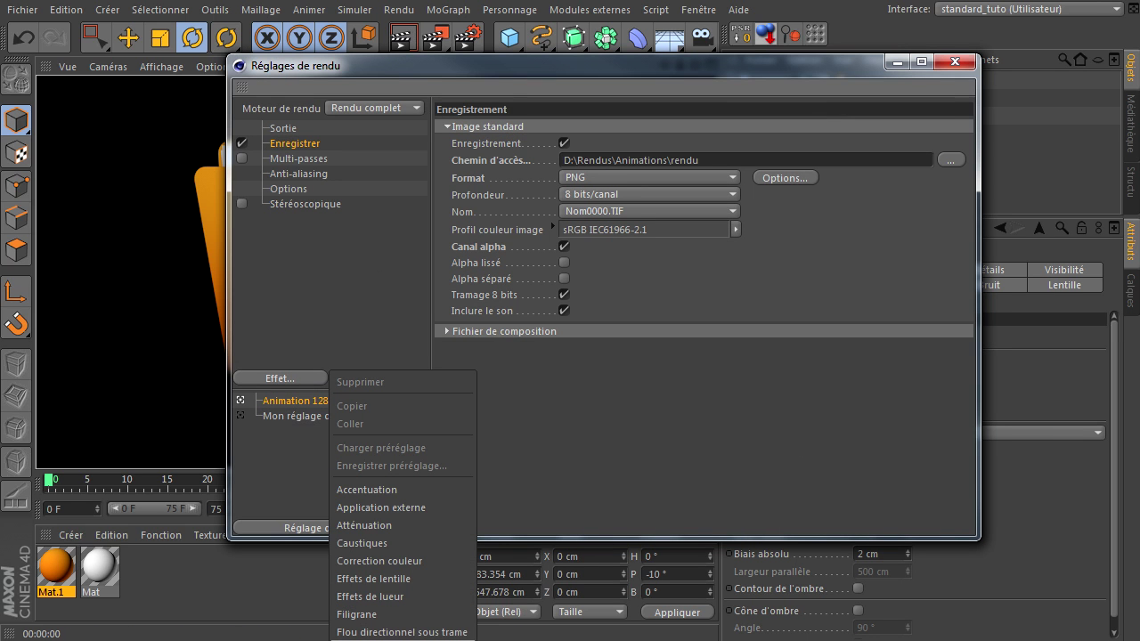
pyautogui.click(385, 640)
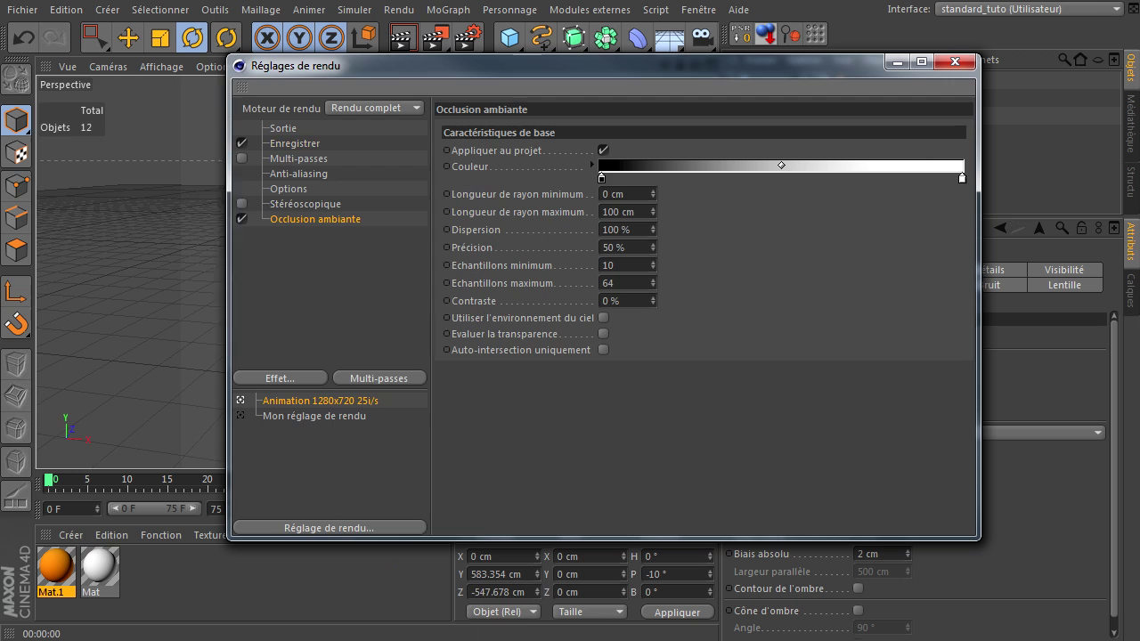
pyautogui.moveTo(783, 168); pyautogui.dragTo(672, 166)
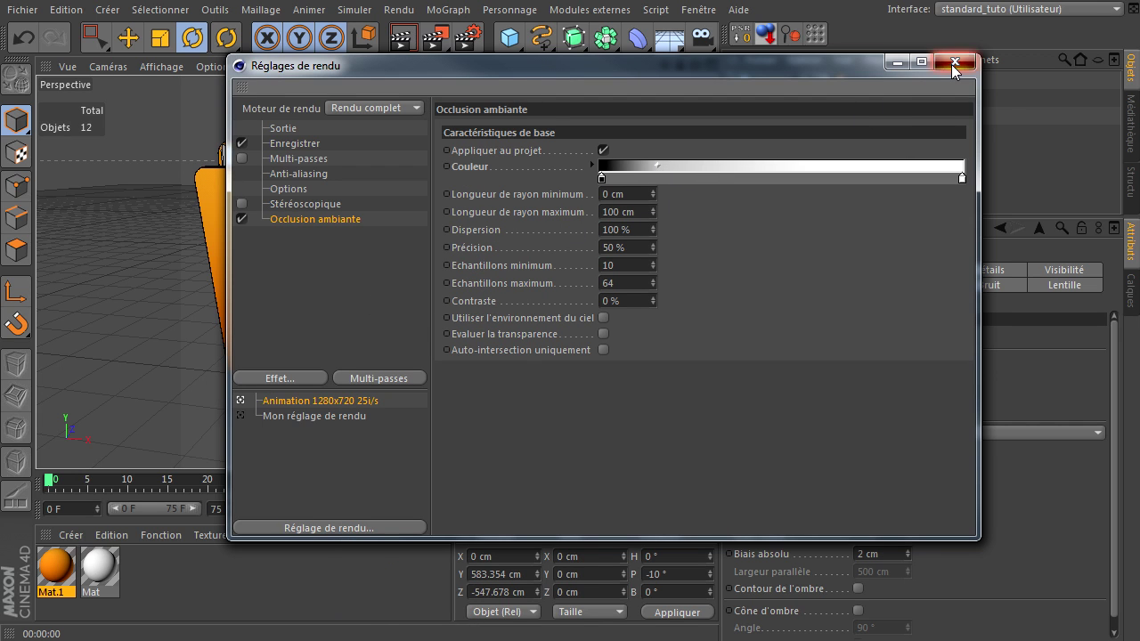
pyautogui.click(955, 62)
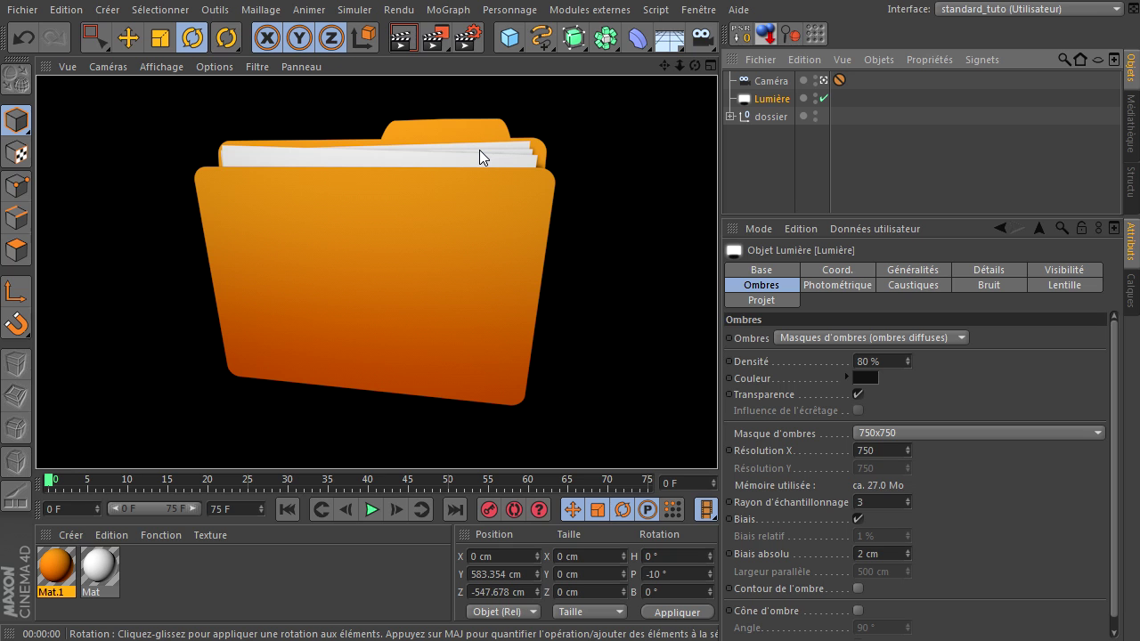
# Step: Rename the dossier null object as "dossier de base" and deselect it
pyautogui.click(769, 119)
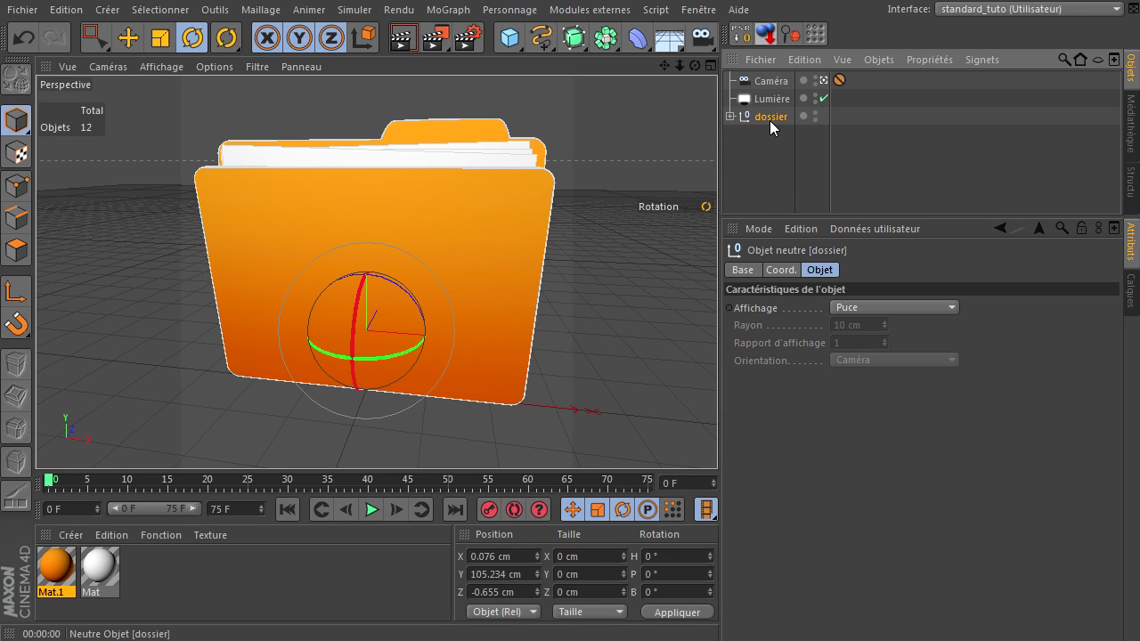
pyautogui.doubleClick(769, 117)
pyautogui.press('Right')
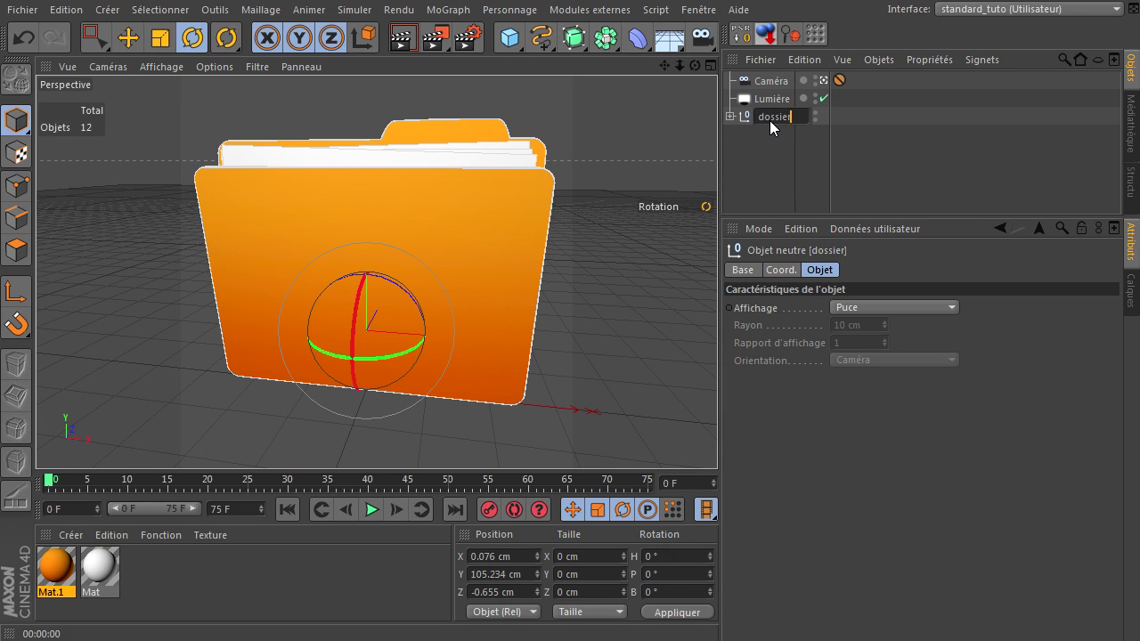
pyautogui.write('de base')
pyautogui.press('Return')
pyautogui.click(760, 179)
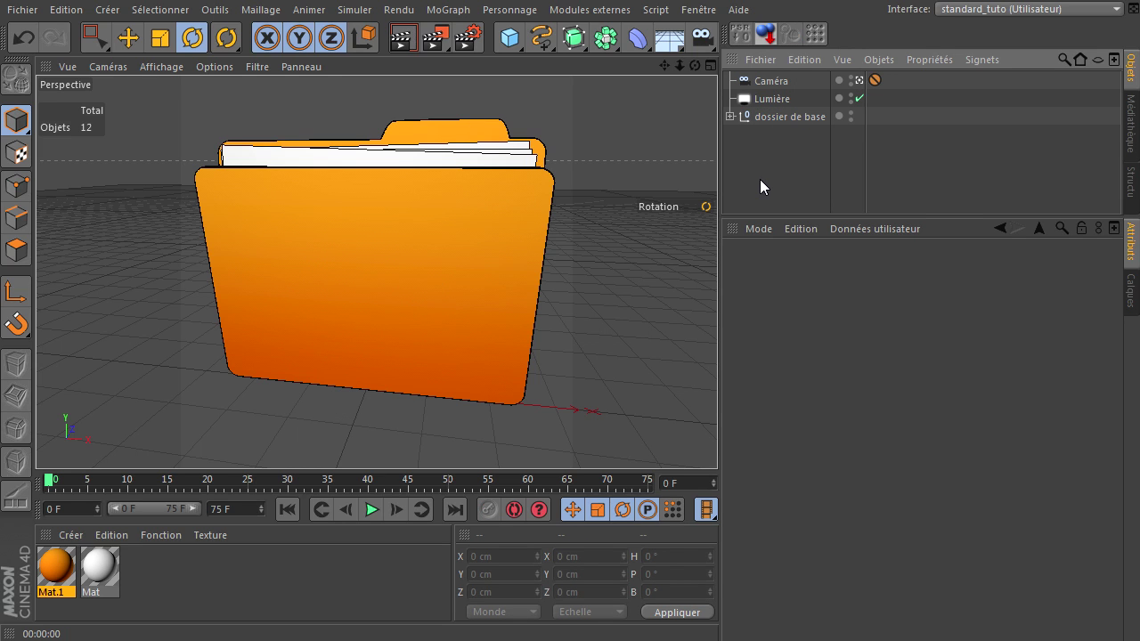
# Step: Set the render's save path to D:\Rendus\Animations\renduiconedossier in the render settings
pyautogui.click(469, 40)
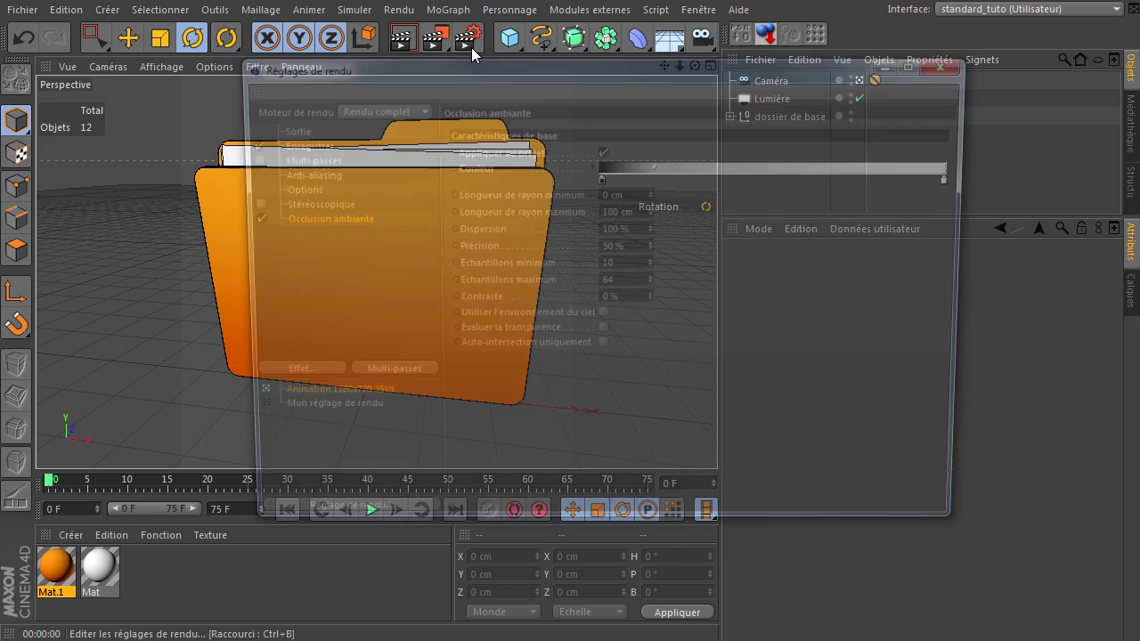
pyautogui.click(302, 143)
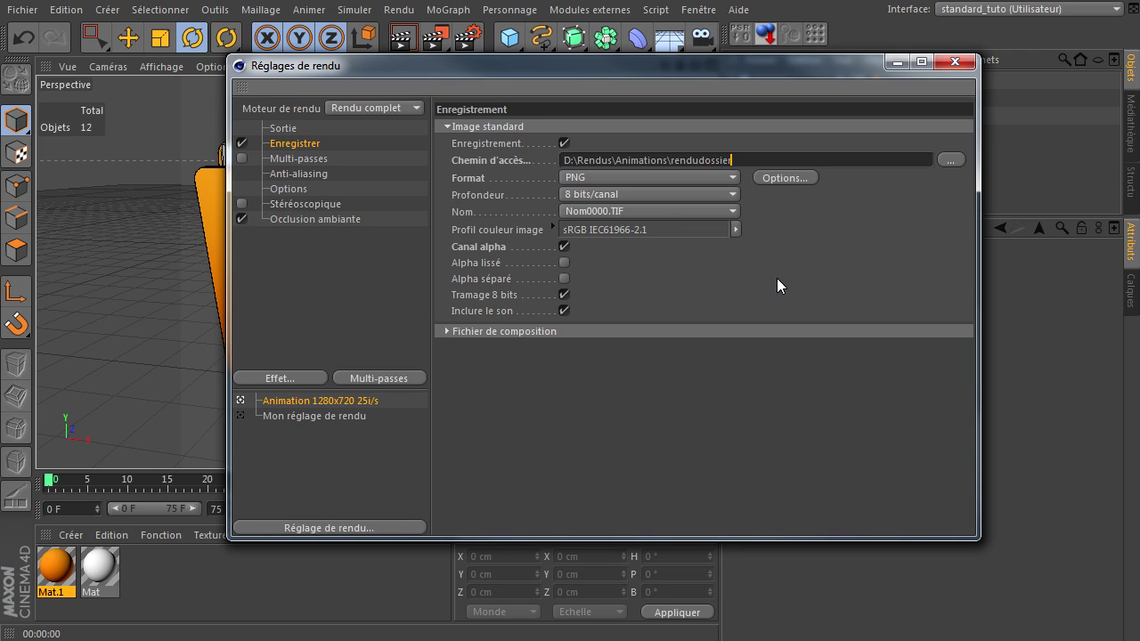
pyautogui.press('Left')
pyautogui.press('Left')
pyautogui.press('Left')
pyautogui.press('Left')
pyautogui.press('Left')
pyautogui.press('Left')
pyautogui.press('Left')
pyautogui.write('icone')
pyautogui.click(960, 61)
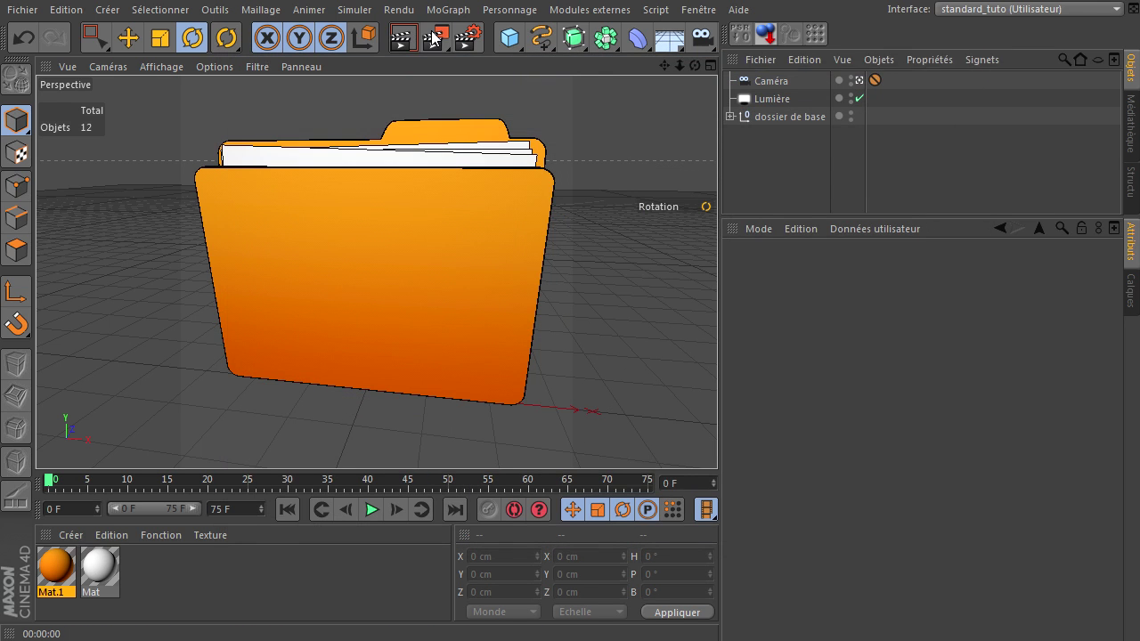
# Step: Render the icon to the picture viewer and examine the saved renduiconedossier.png in XnView
pyautogui.click(434, 36)
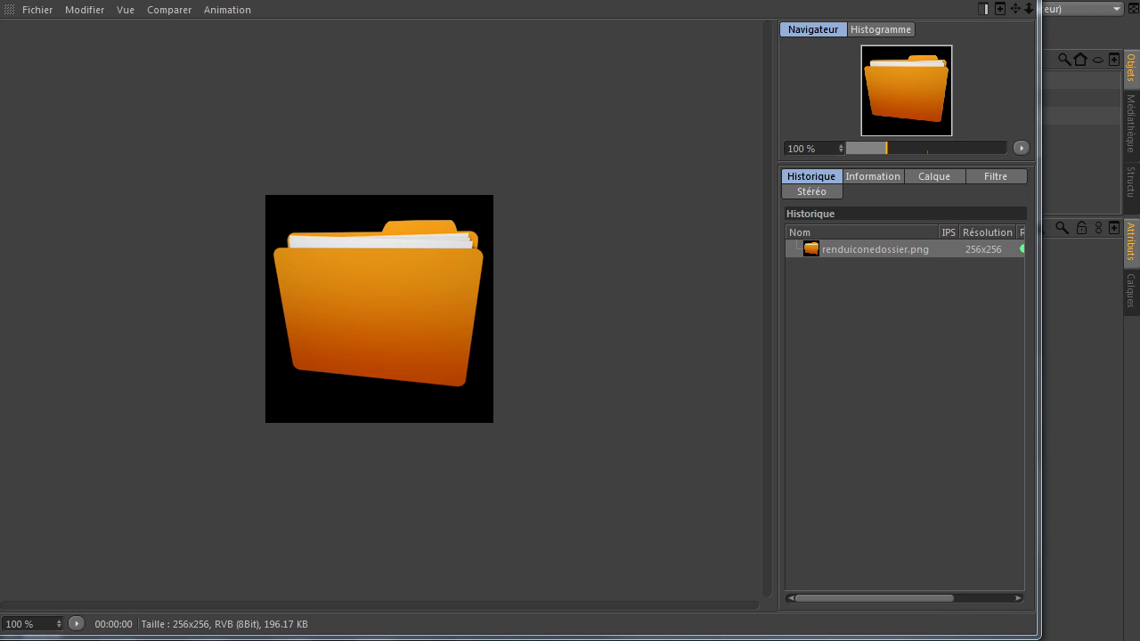
pyautogui.moveTo(1139, 3); pyautogui.dragTo(768, 26)
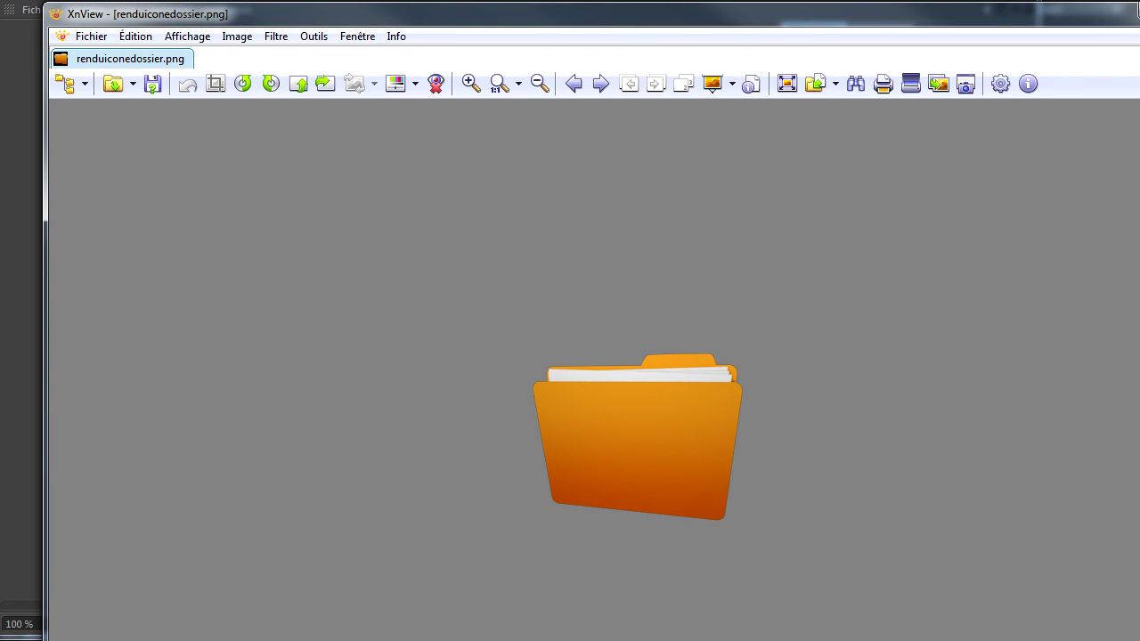
pyautogui.moveTo(1139, 640); pyautogui.dragTo(989, 600)
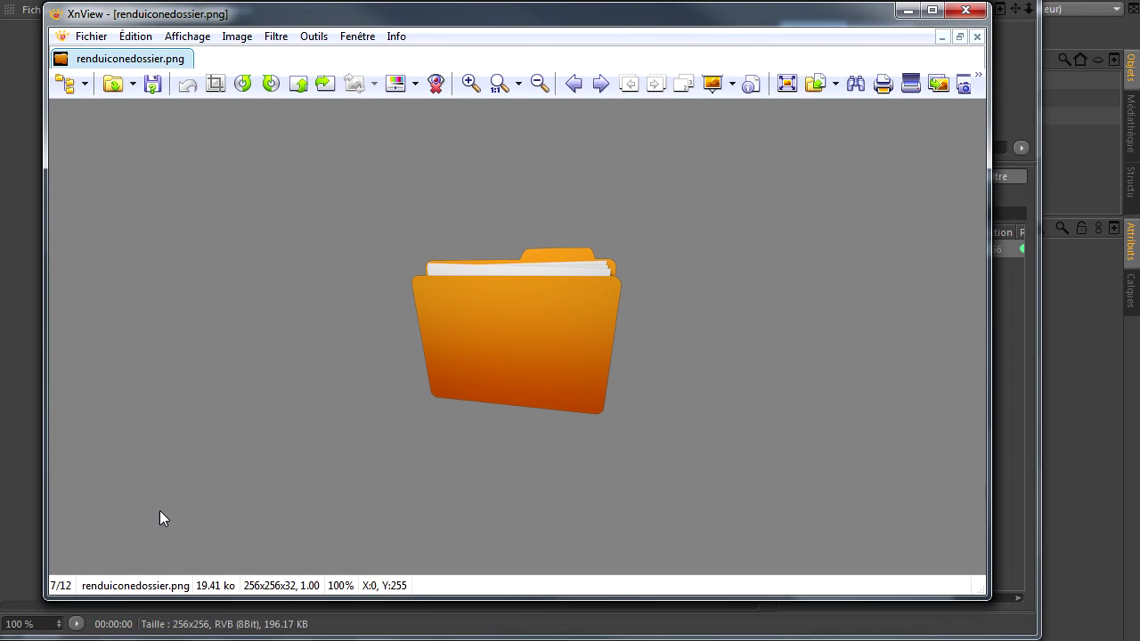
pyautogui.click(26, 488)
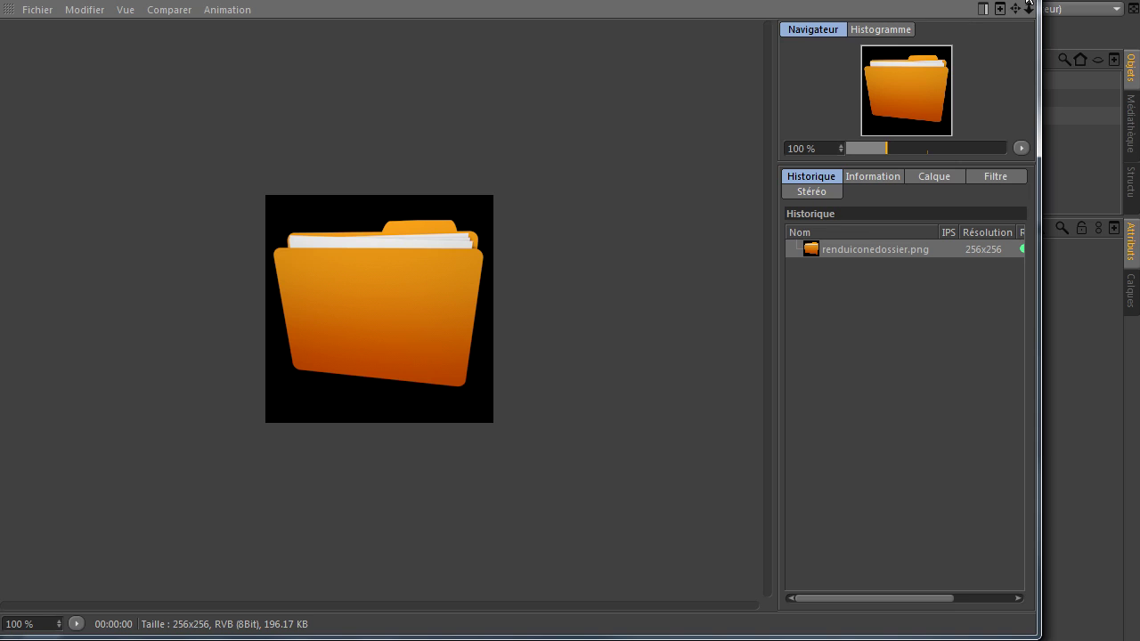
pyautogui.click(1024, 0)
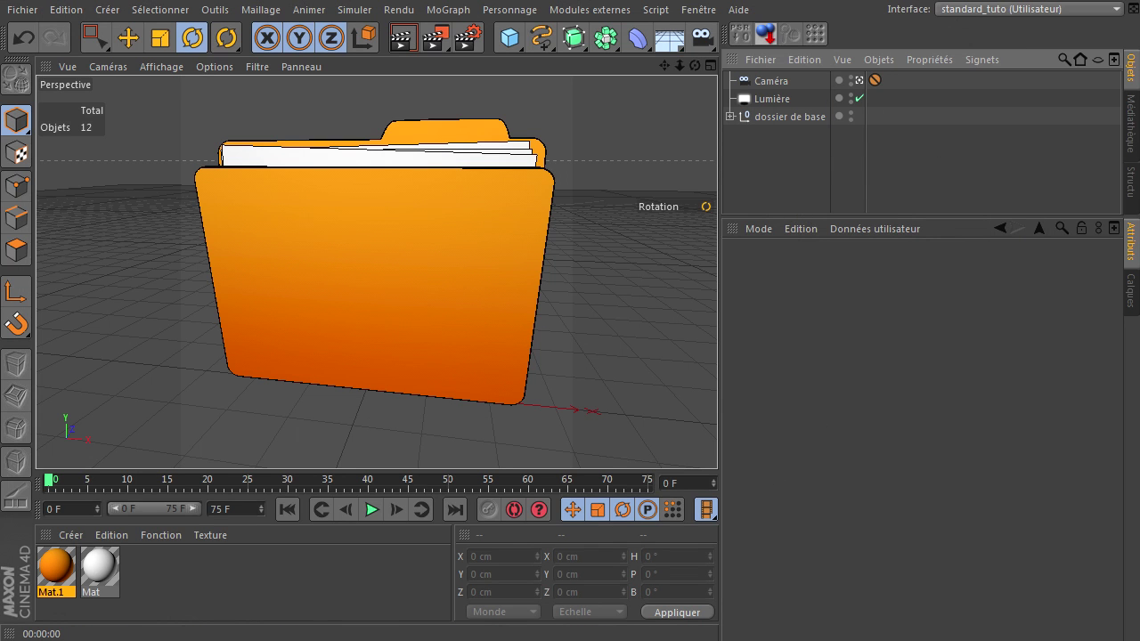
pyautogui.click(723, 640)
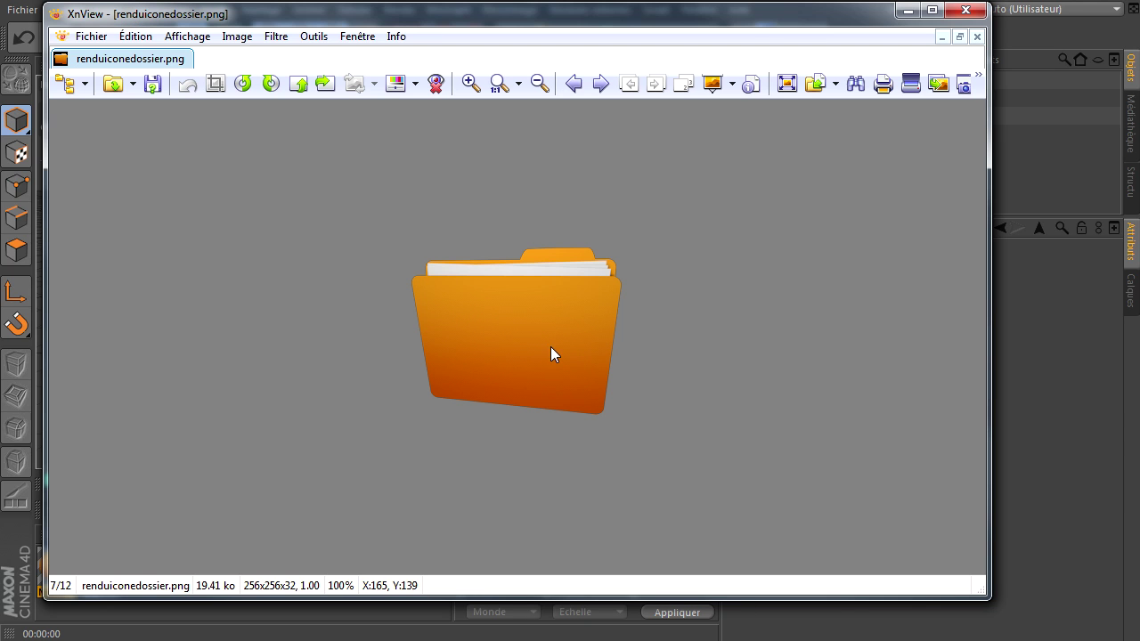
pyautogui.click(965, 10)
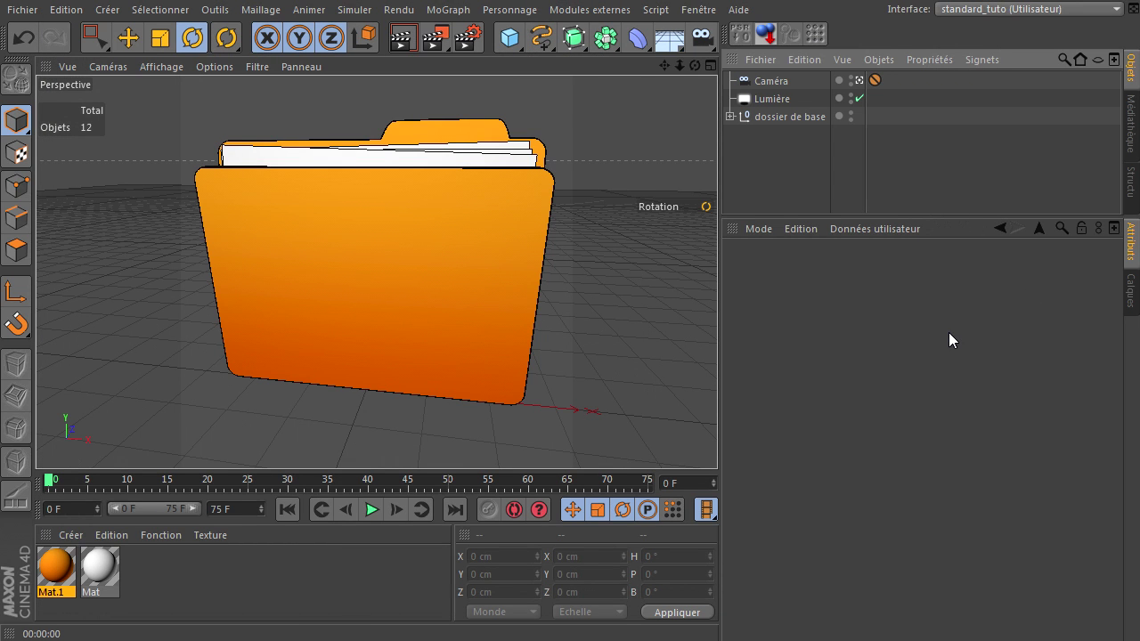
# Step: Add a sphere and move it in front of the folder to about Y 146 cm and Z -126 cm
pyautogui.moveTo(508, 37); pyautogui.dragTo(927, 85)
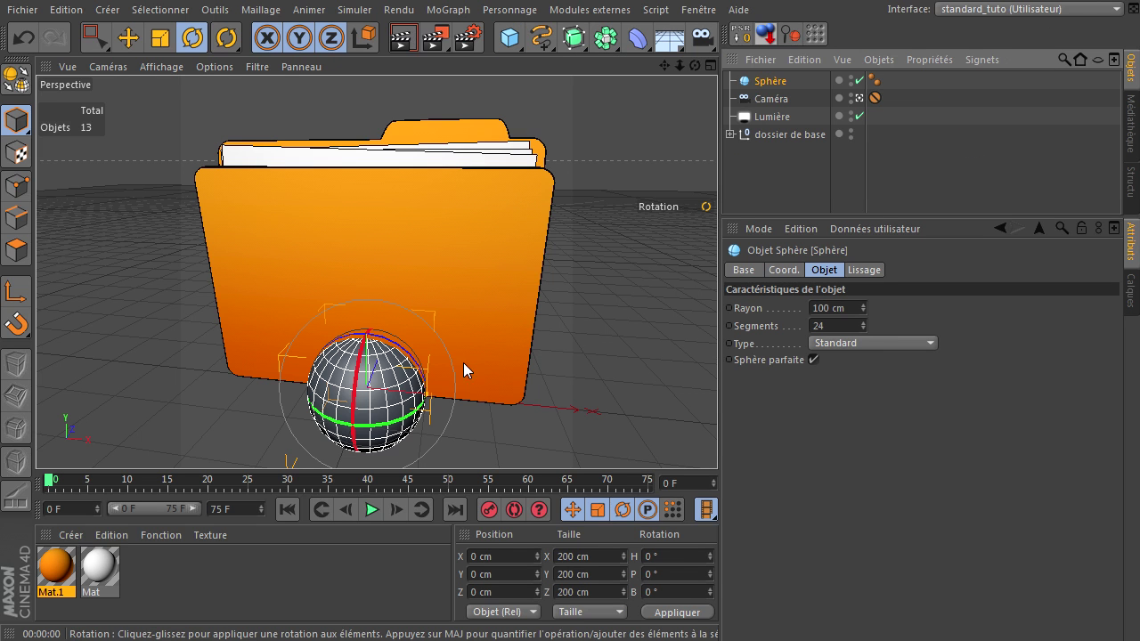
pyautogui.click(859, 98)
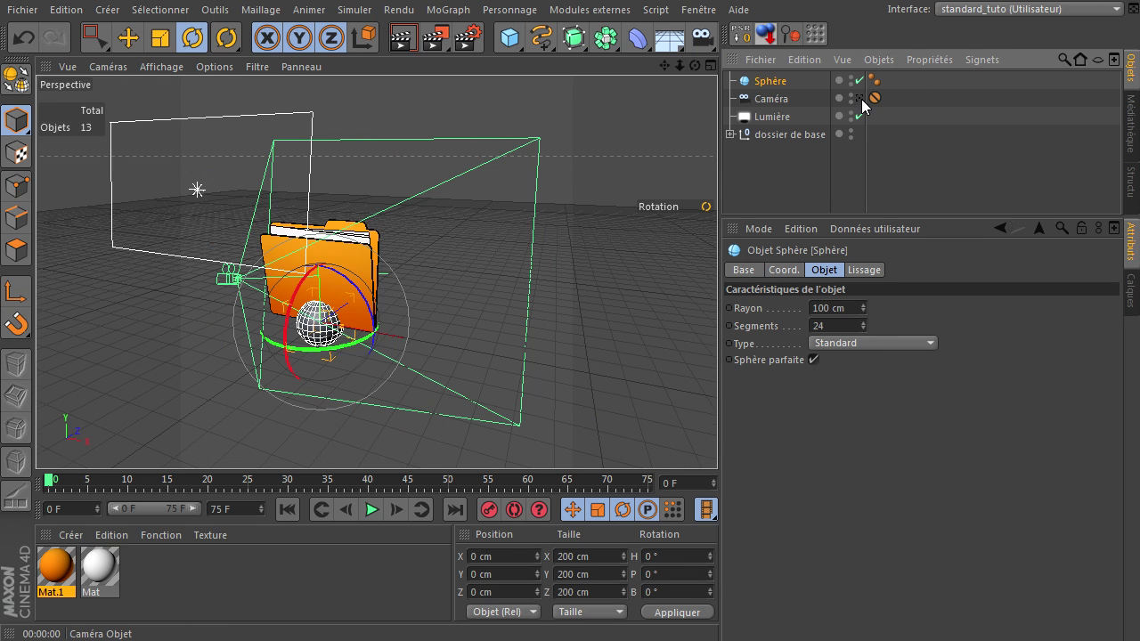
pyautogui.moveTo(695, 65); pyautogui.dragTo(718, 437)
pyautogui.click(128, 37)
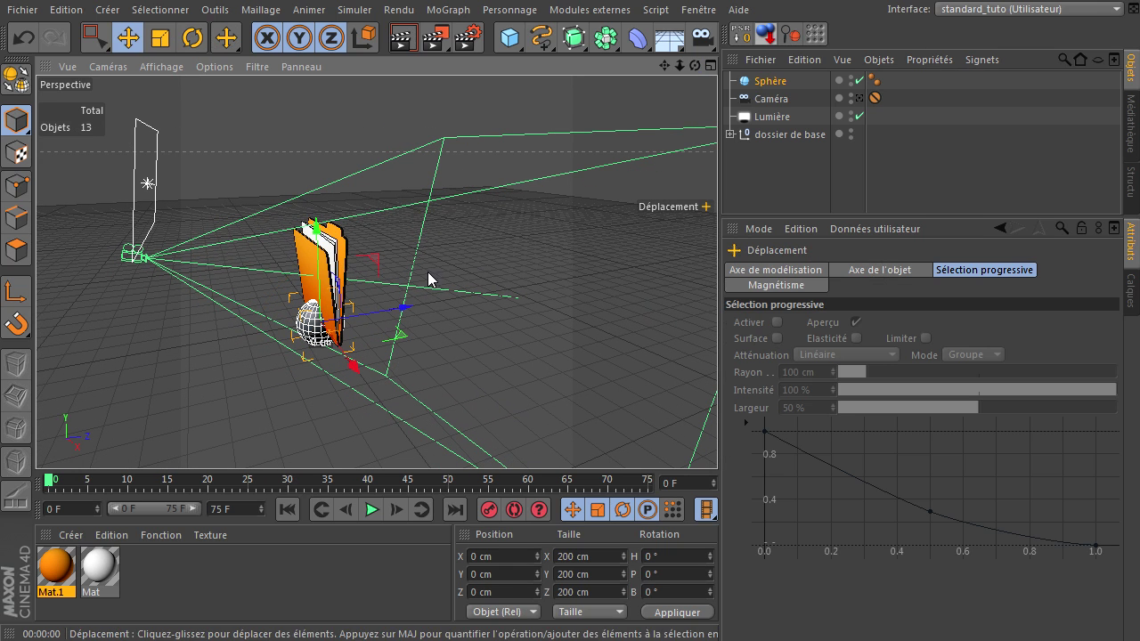
pyautogui.moveTo(407, 312); pyautogui.dragTo(377, 319)
pyautogui.moveTo(284, 229); pyautogui.dragTo(280, 194)
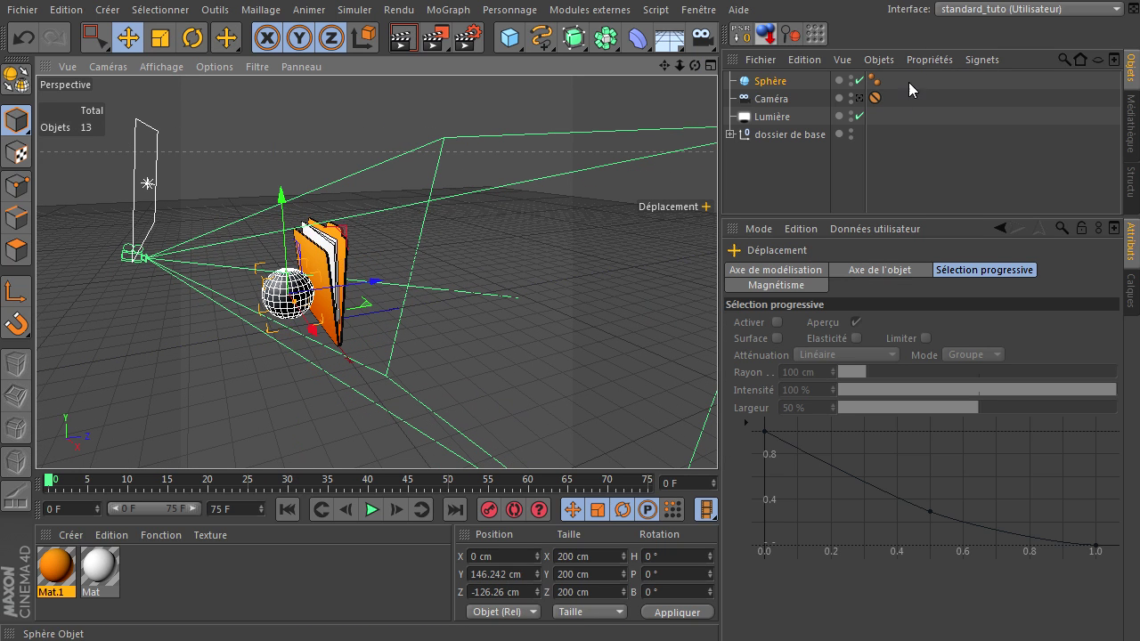
# Step: Reposition the sphere through the scene camera to about X 109 cm and Y 161 cm, over the folder's front panel
pyautogui.click(861, 98)
pyautogui.middleClick(598, 174)
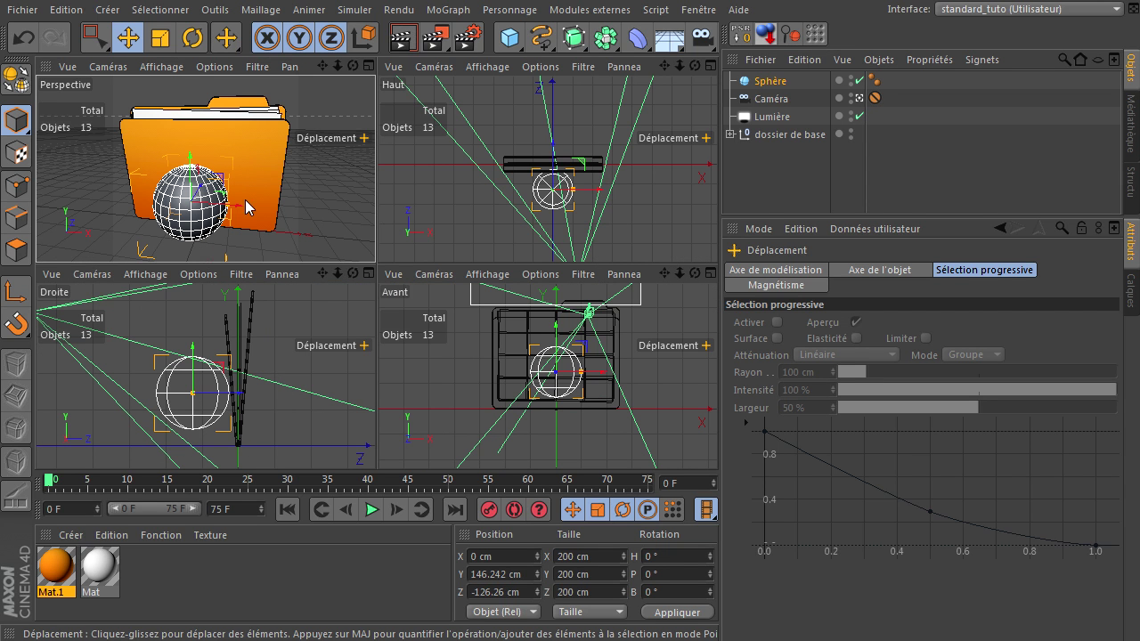
pyautogui.moveTo(220, 182); pyautogui.dragTo(260, 178)
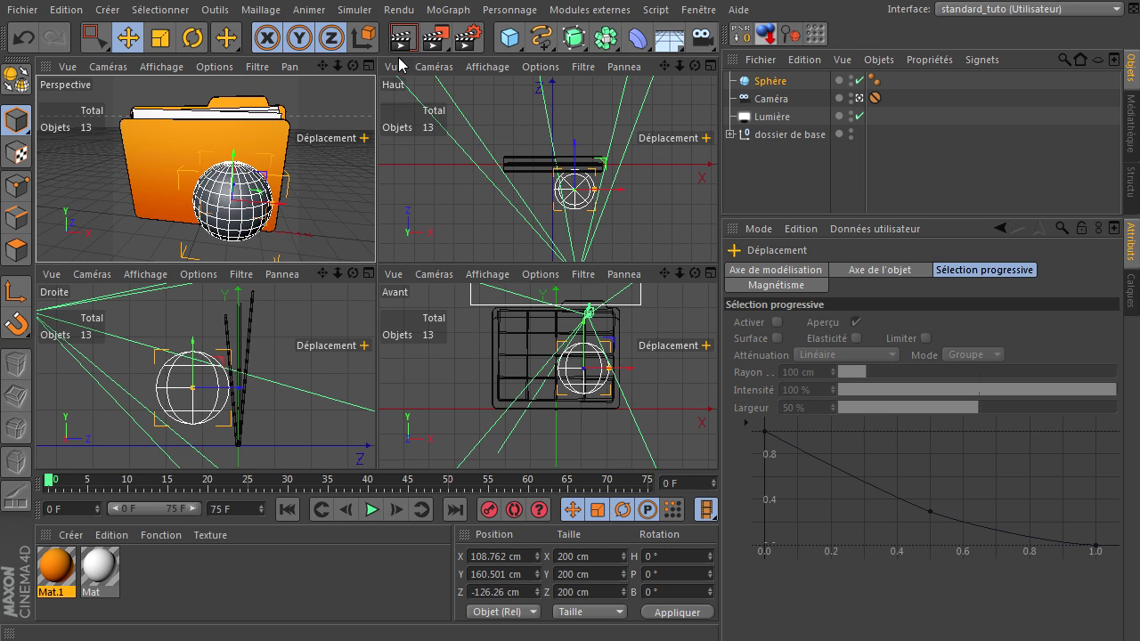
pyautogui.middleClick(313, 127)
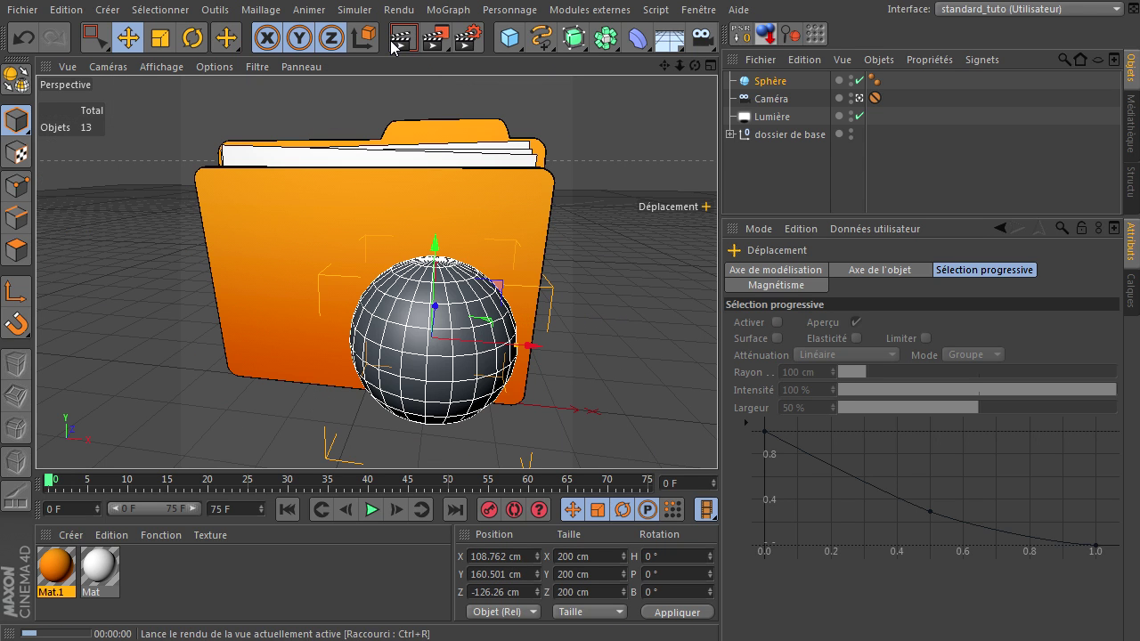
# Step: Preview the sphere in a viewport render, and create a new material with its specularity turned off
pyautogui.click(400, 46)
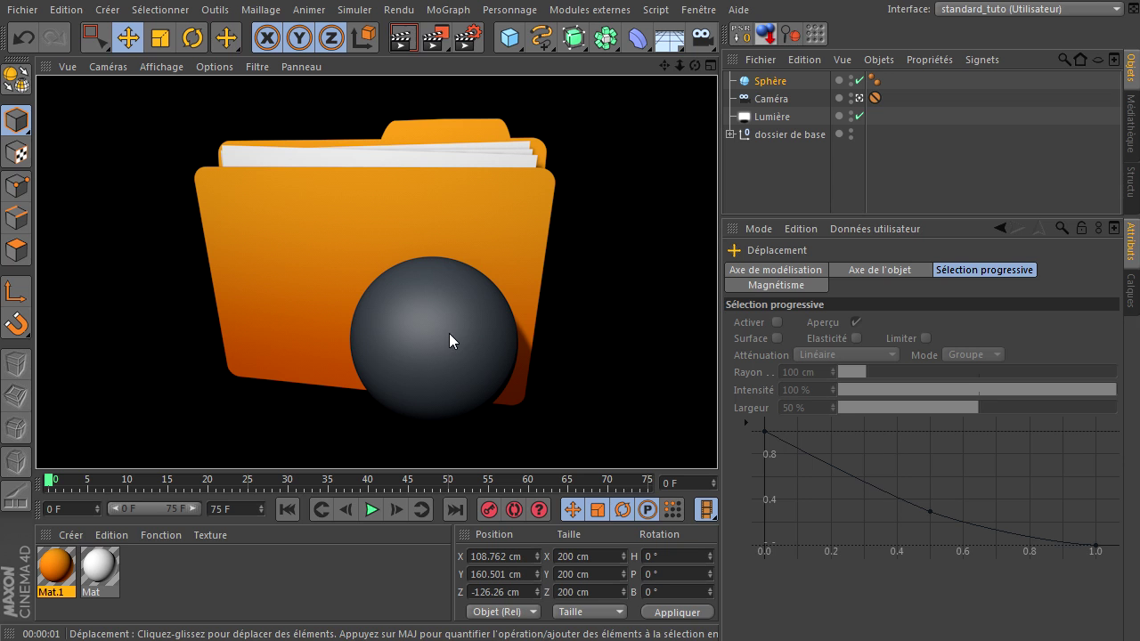
pyautogui.doubleClick(261, 568)
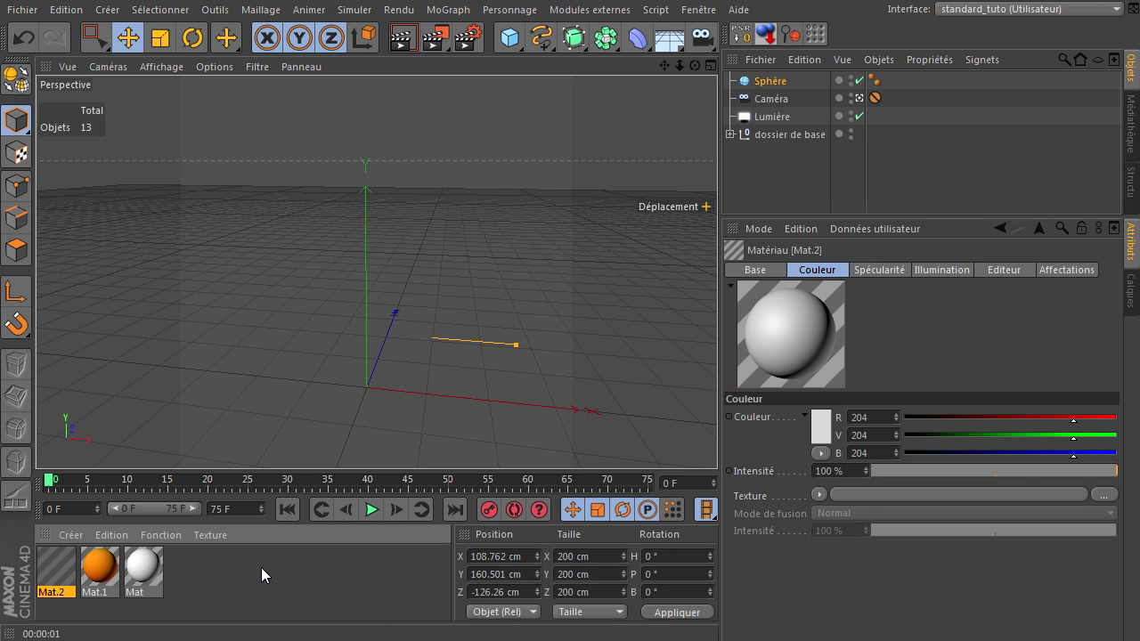
pyautogui.doubleClick(55, 570)
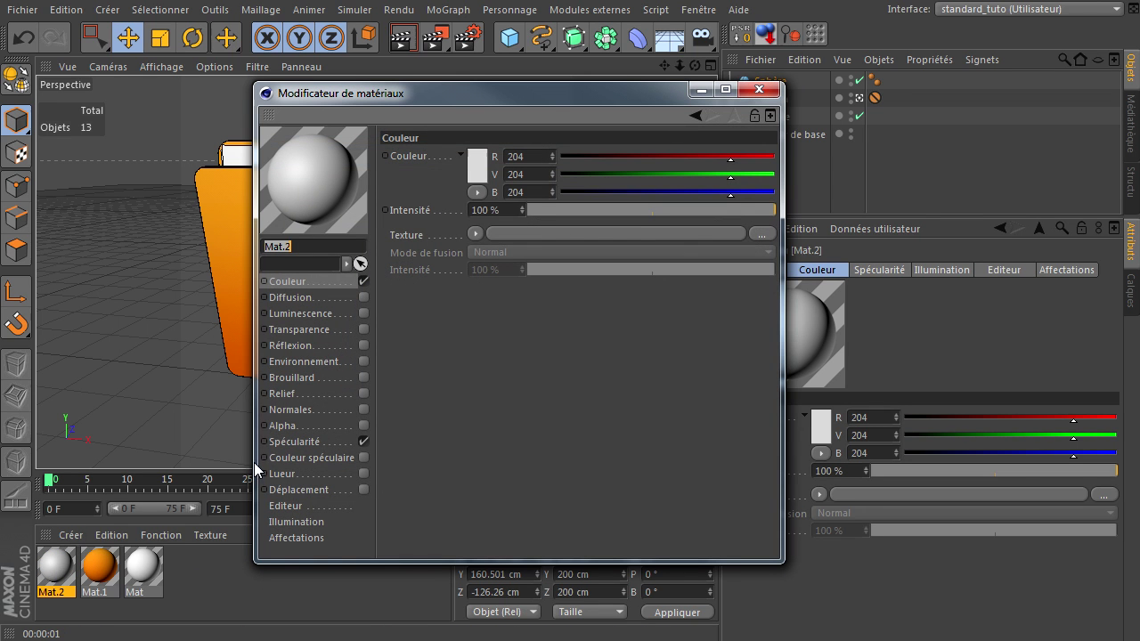
pyautogui.click(364, 442)
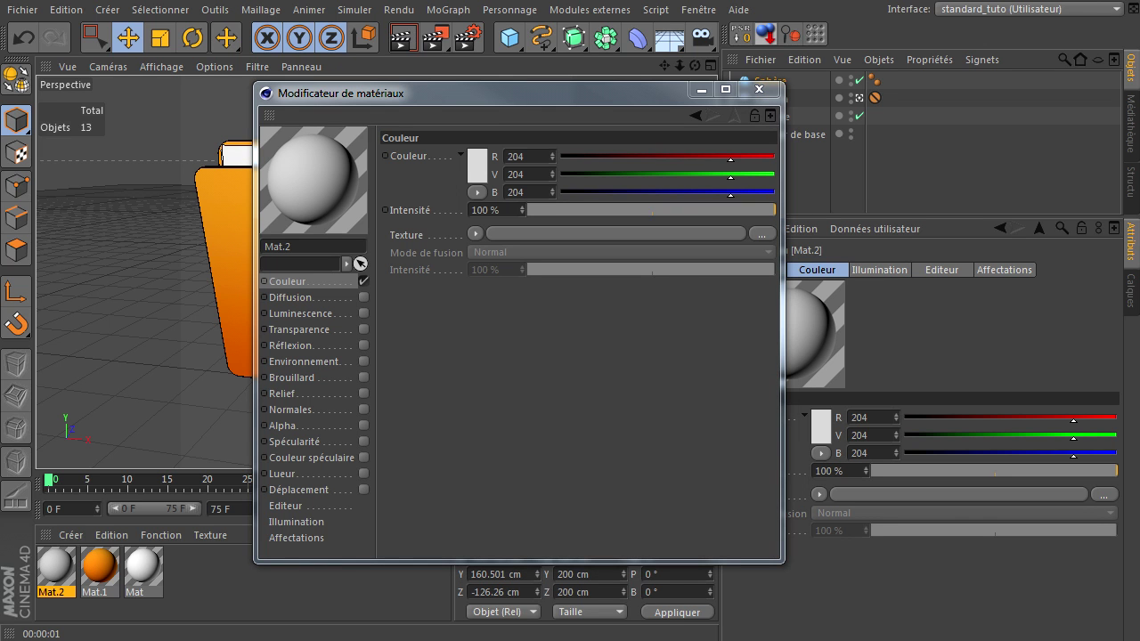
# Step: Load EarthMask_2500x1250.jpg as the new material's color texture, without copying the image to the project location
pyautogui.hotkey('alt', 'Tab')
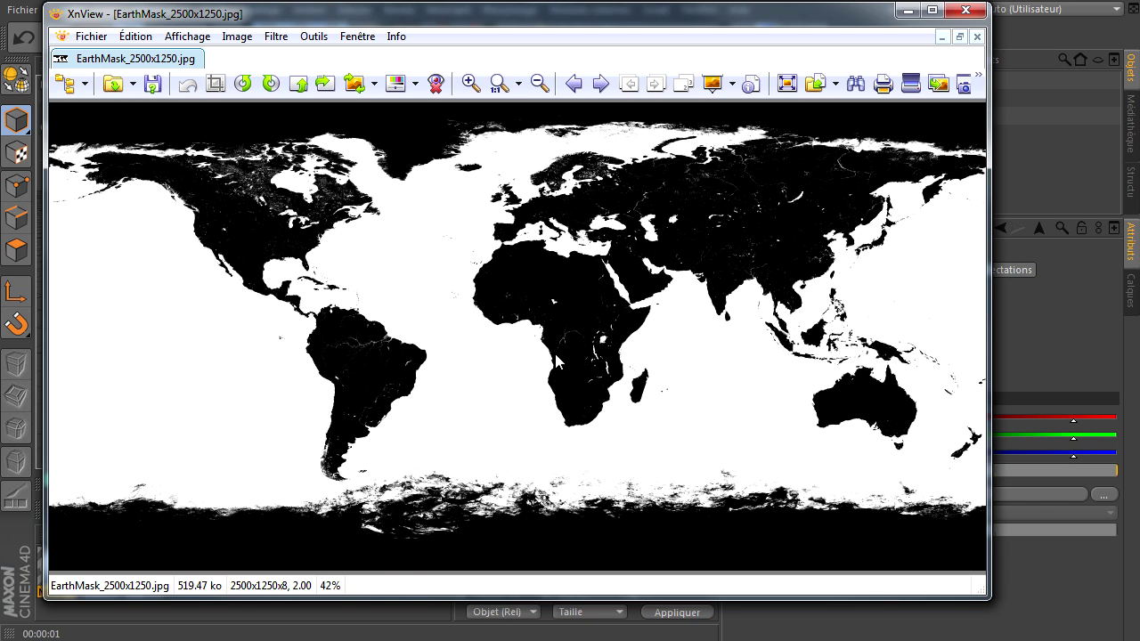
pyautogui.click(975, 11)
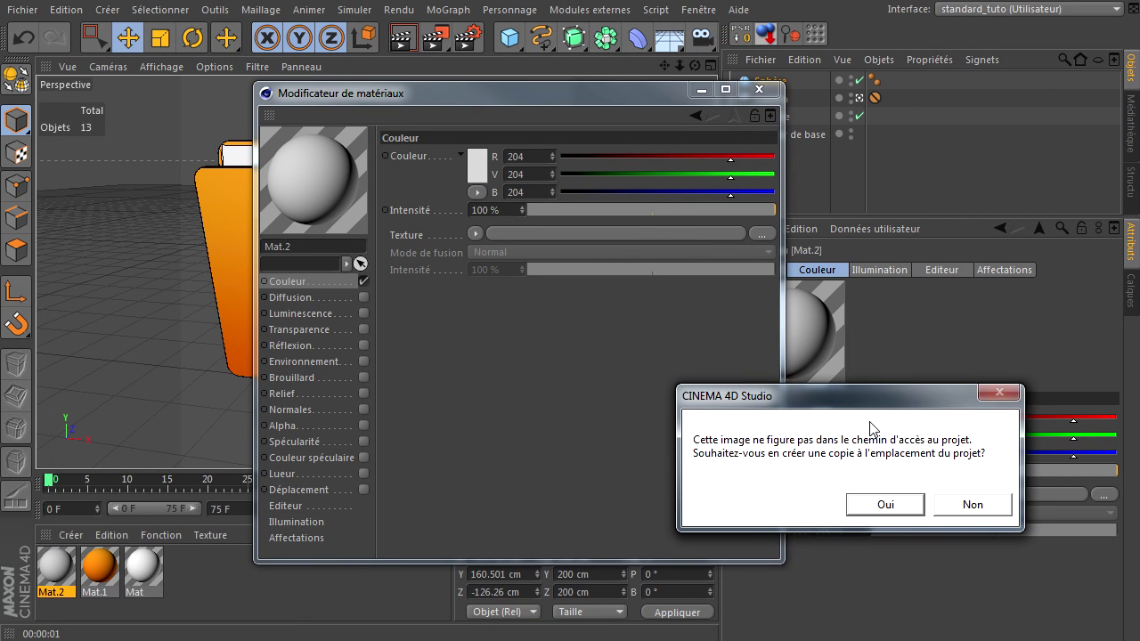
pyautogui.click(982, 500)
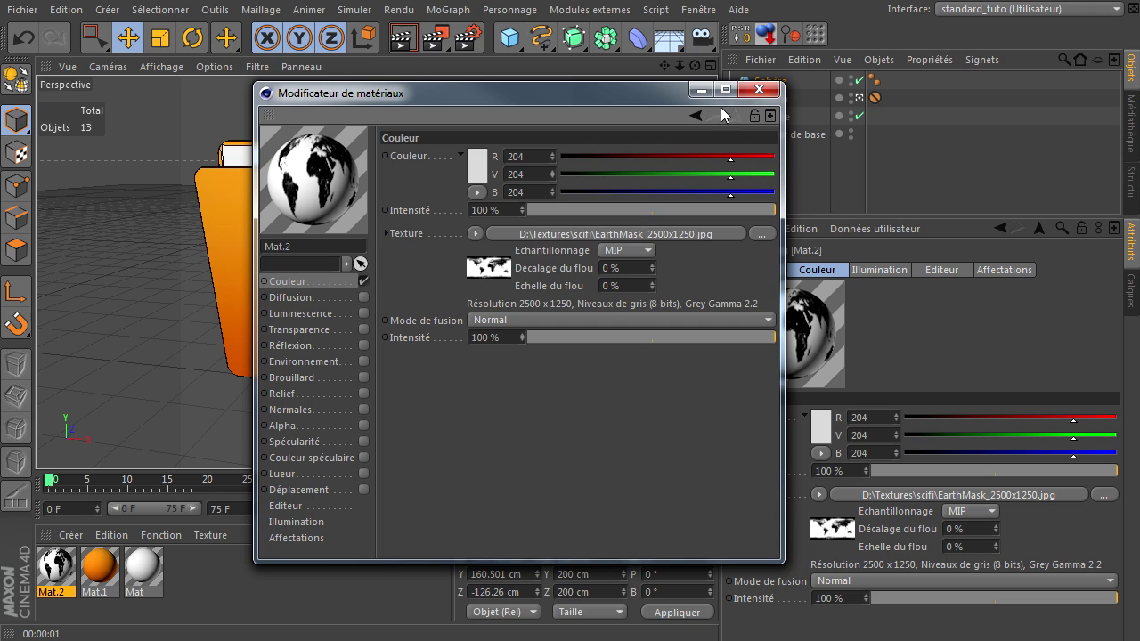
pyautogui.click(758, 89)
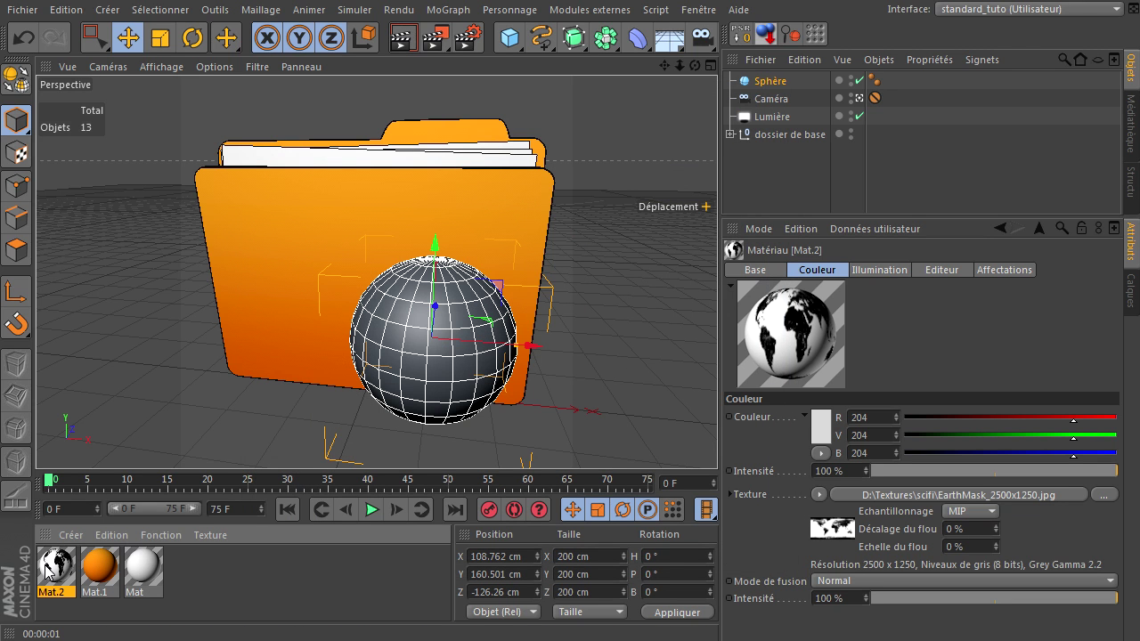
# Step: Apply the earth map material to the sphere and preview it rotated to a heading of about 58°
pyautogui.moveTo(773, 89); pyautogui.dragTo(775, 82)
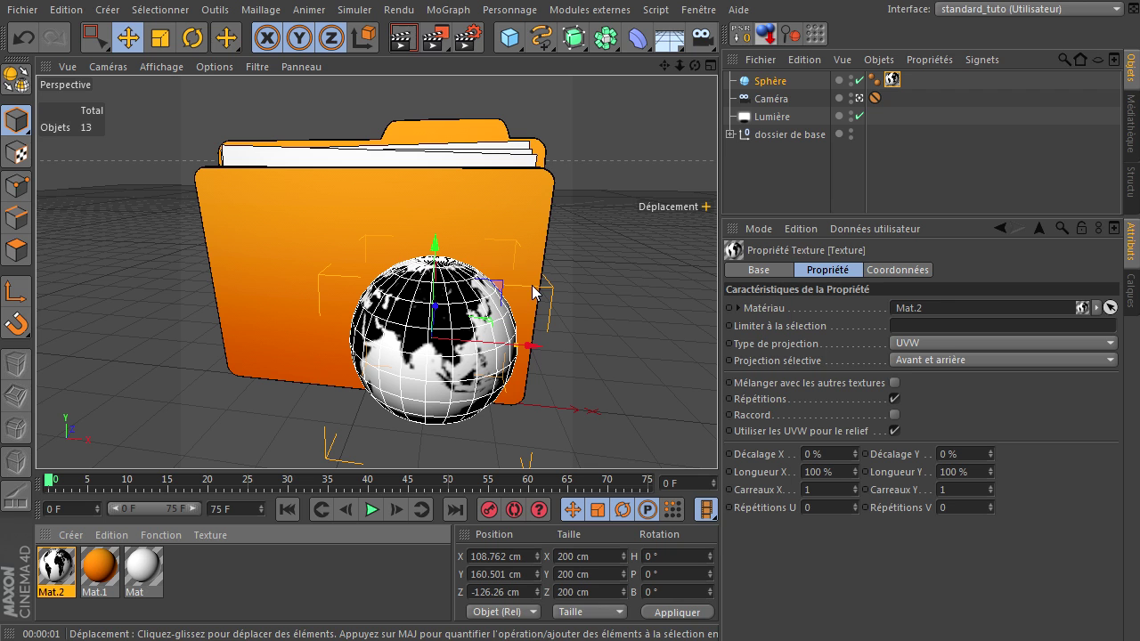
pyautogui.press('r')
pyautogui.moveTo(441, 383); pyautogui.dragTo(517, 361)
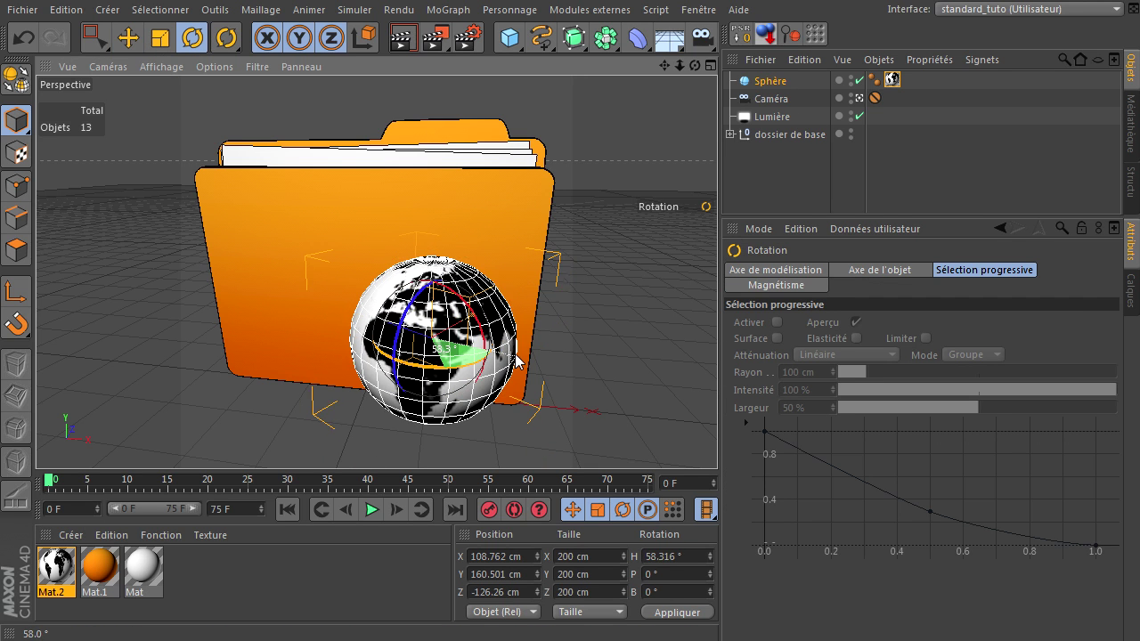
pyautogui.click(753, 183)
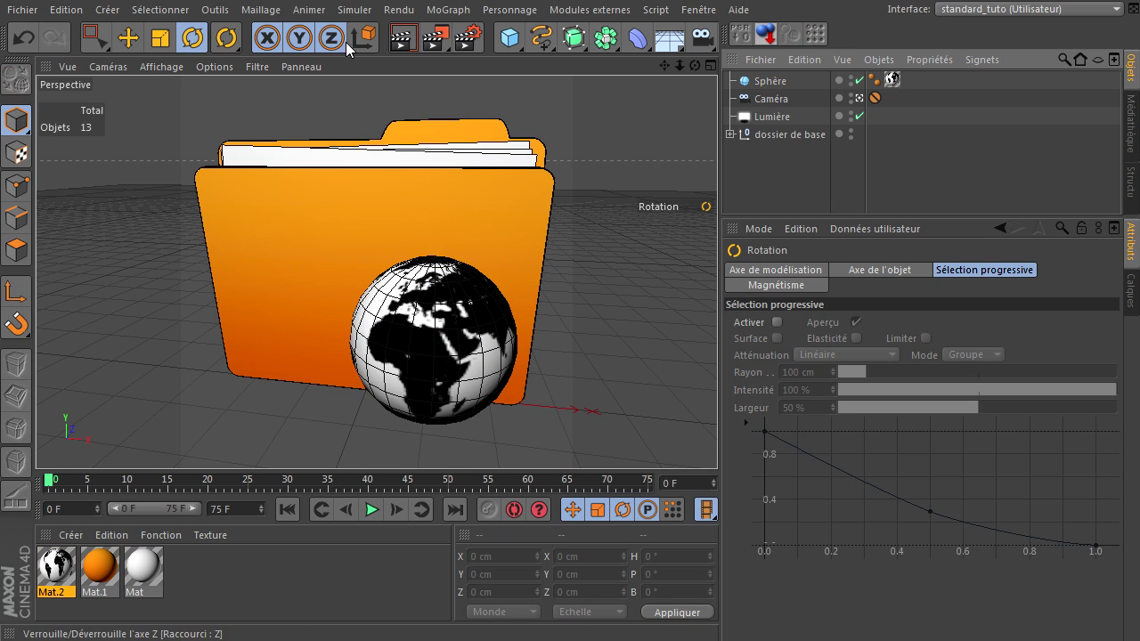
pyautogui.click(402, 40)
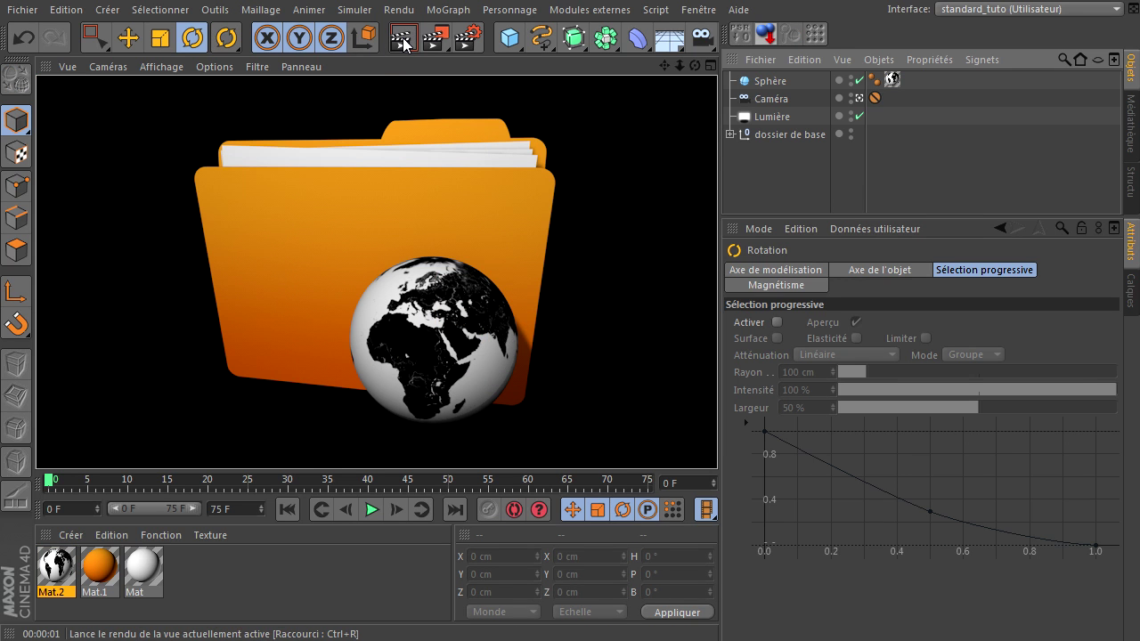
# Step: Set the render's save path to D:\Rendus\Animations\renduiconedossierweb and render the globe icon to the picture viewer
pyautogui.click(460, 43)
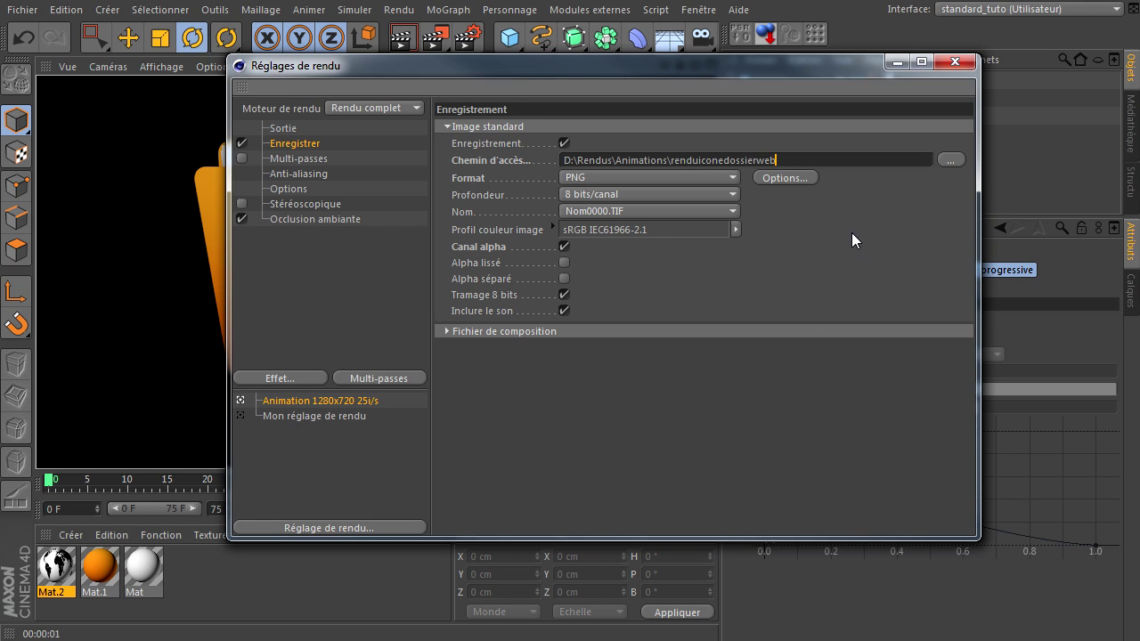
pyautogui.click(956, 52)
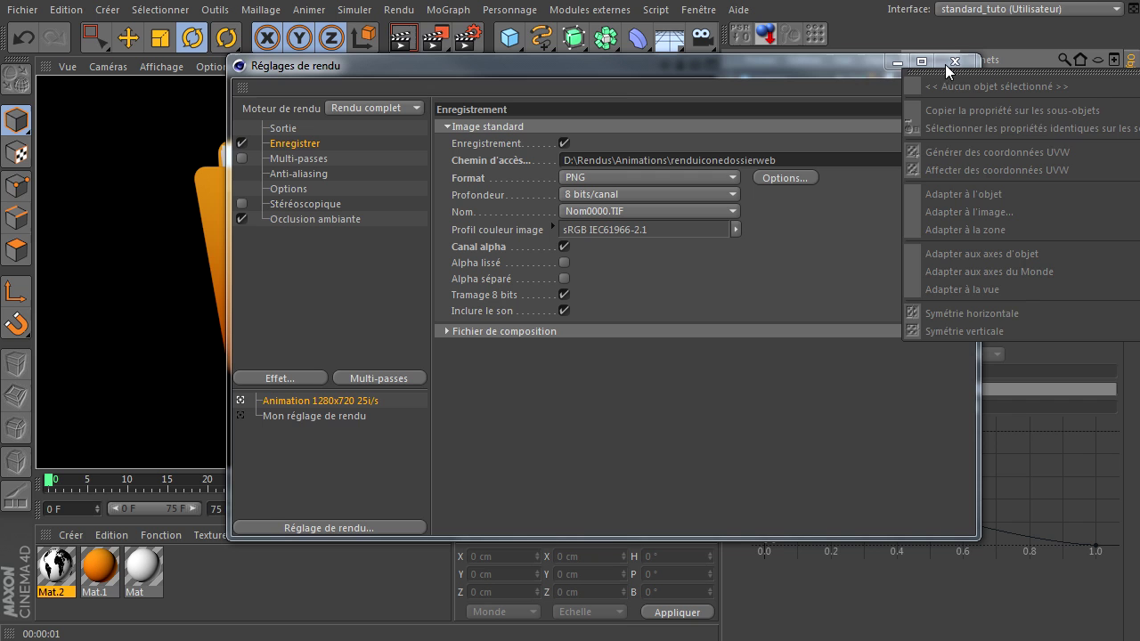
pyautogui.click(862, 67)
pyautogui.click(954, 61)
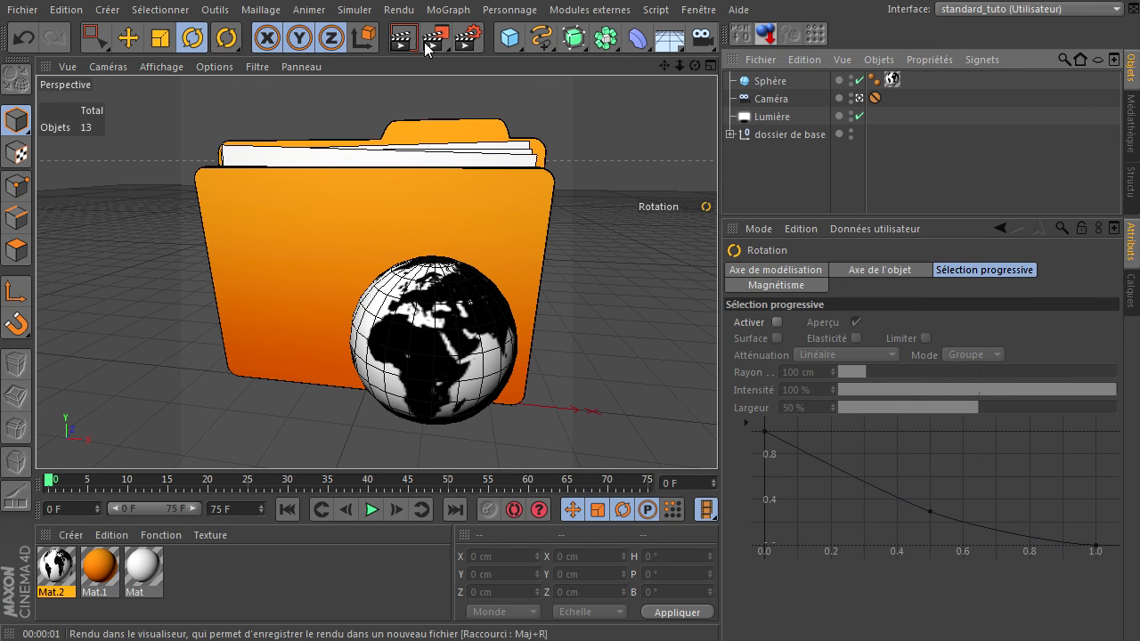
pyautogui.hotkey('shift', 'r')
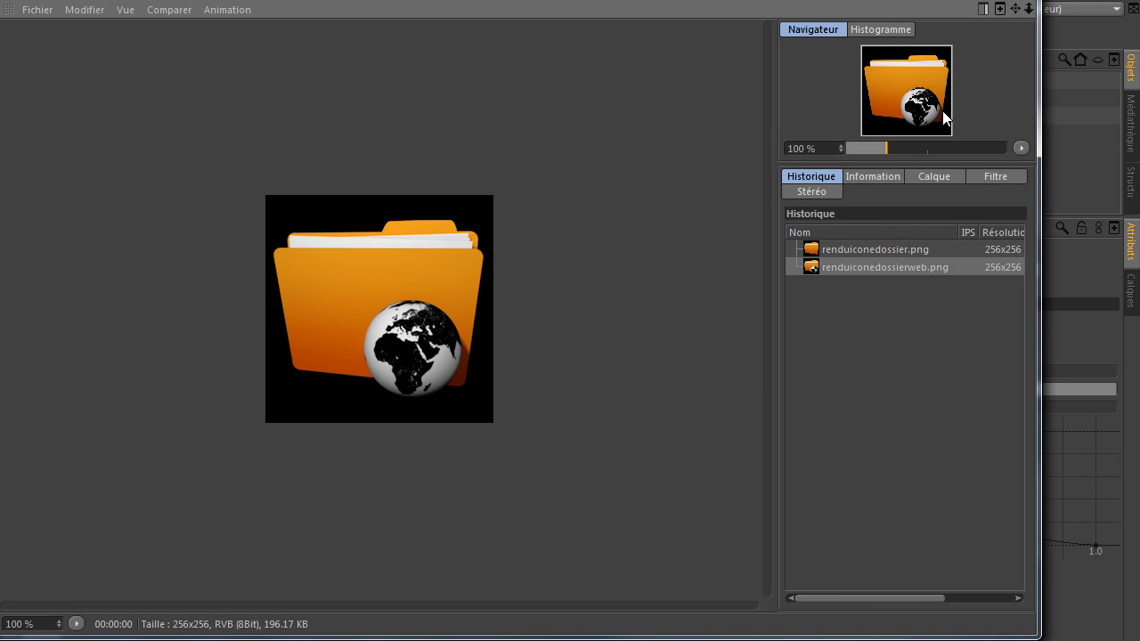
pyautogui.click(1017, 0)
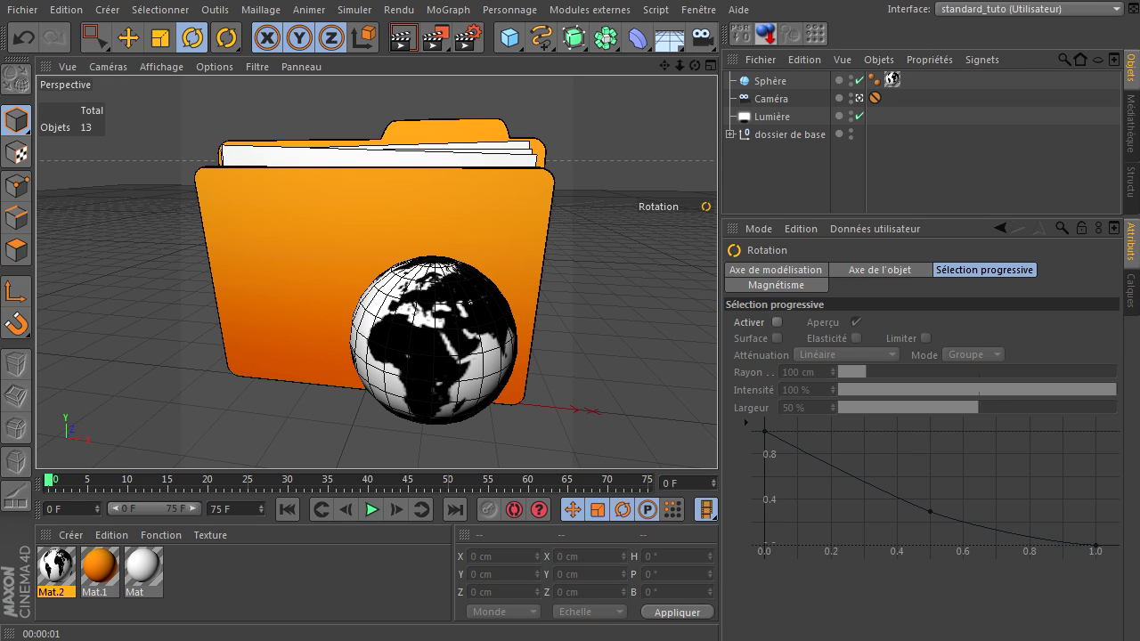
# Step: Compare the saved renduiconedossierweb.png and renduiconedossier.png side by side in XnView
pyautogui.hotkey('alt', 'Tab')
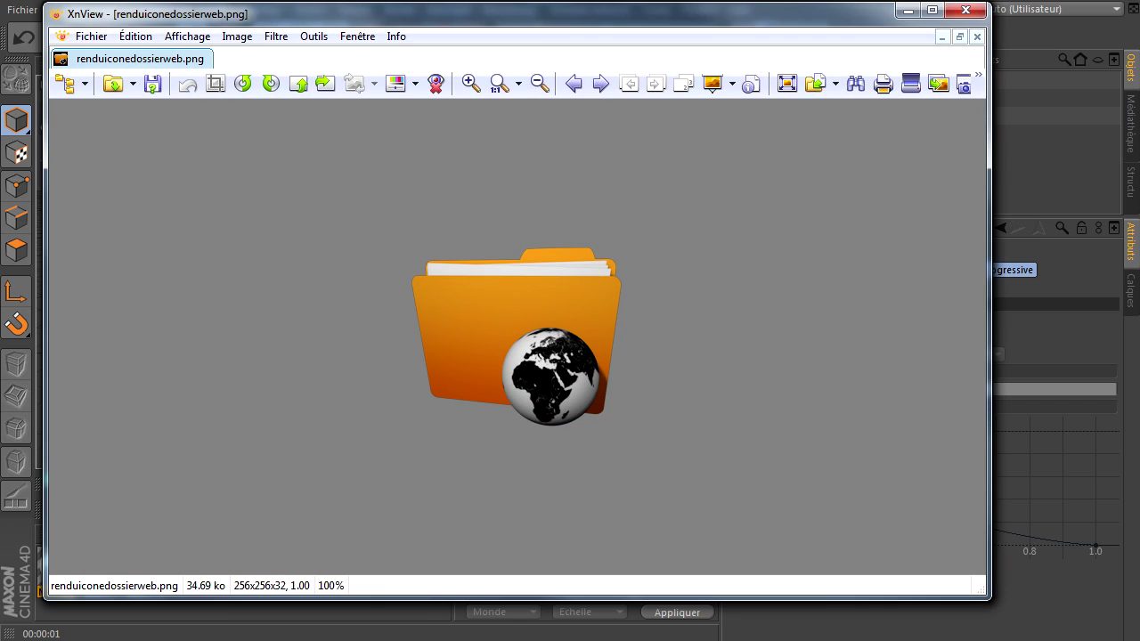
pyautogui.moveTo(990, 164); pyautogui.dragTo(529, 192)
pyautogui.click(689, 200)
pyautogui.moveTo(50, 238); pyautogui.dragTo(501, 207)
pyautogui.click(411, 180)
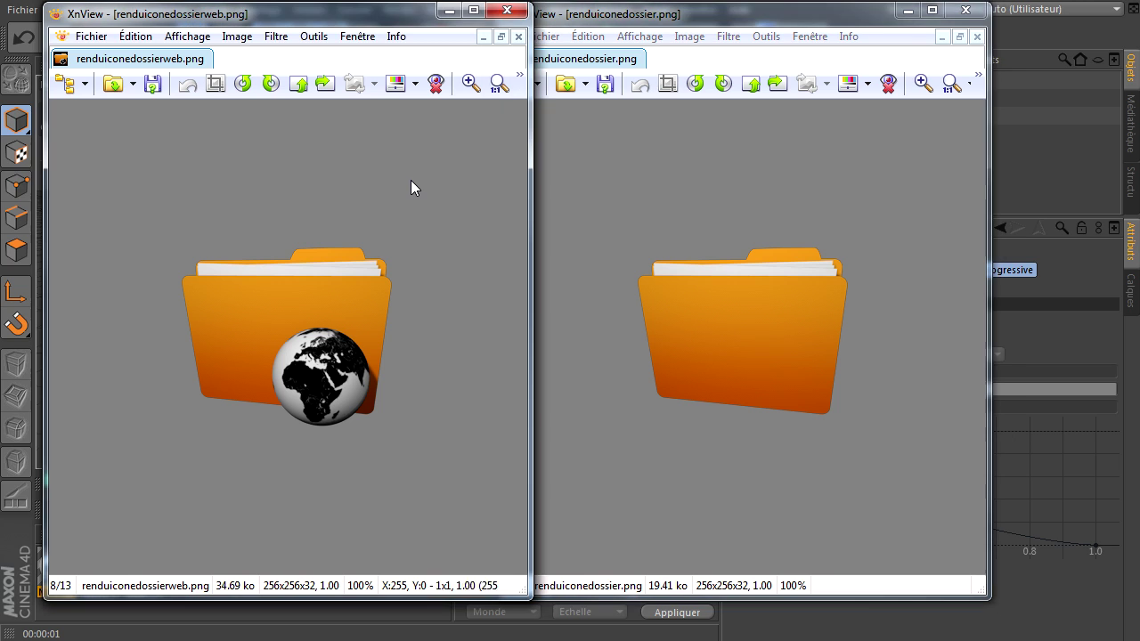
pyautogui.click(506, 10)
pyautogui.click(965, 10)
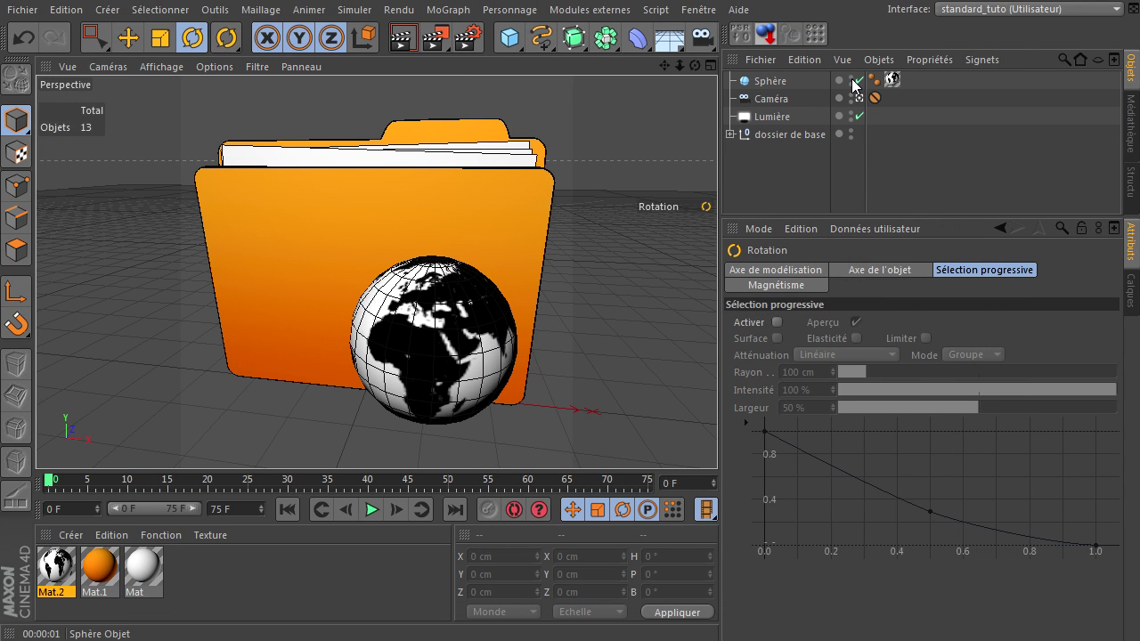
# Step: Hide the sphere in both the editor view and the render
pyautogui.click(856, 83)
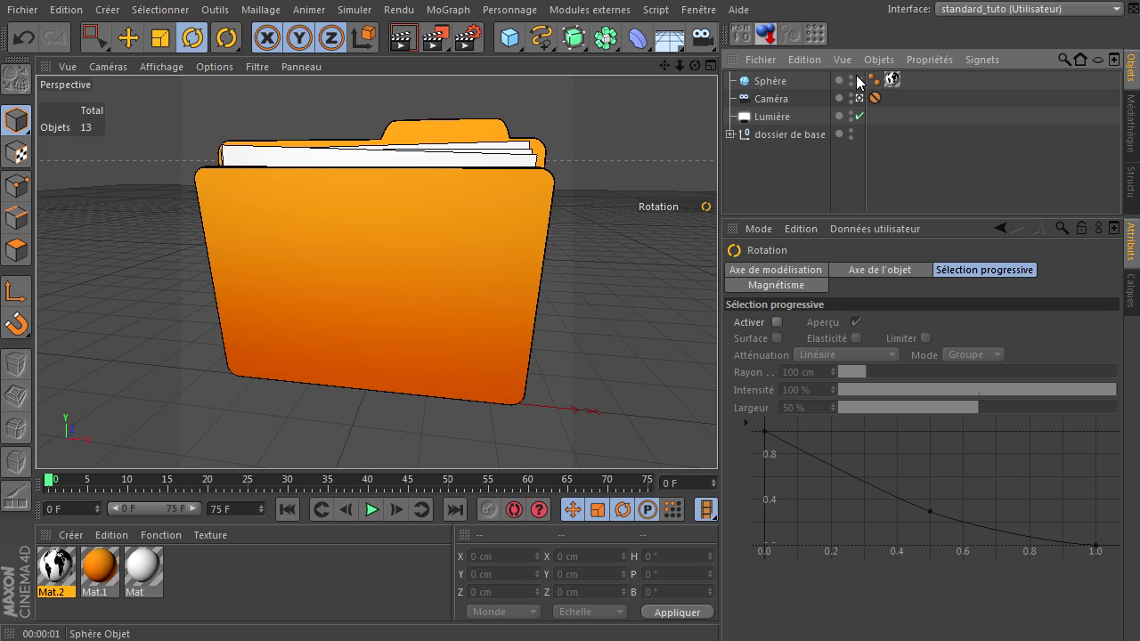
pyautogui.click(860, 81)
pyautogui.keyDown('alt'); pyautogui.click(852, 83); pyautogui.keyUp('alt')
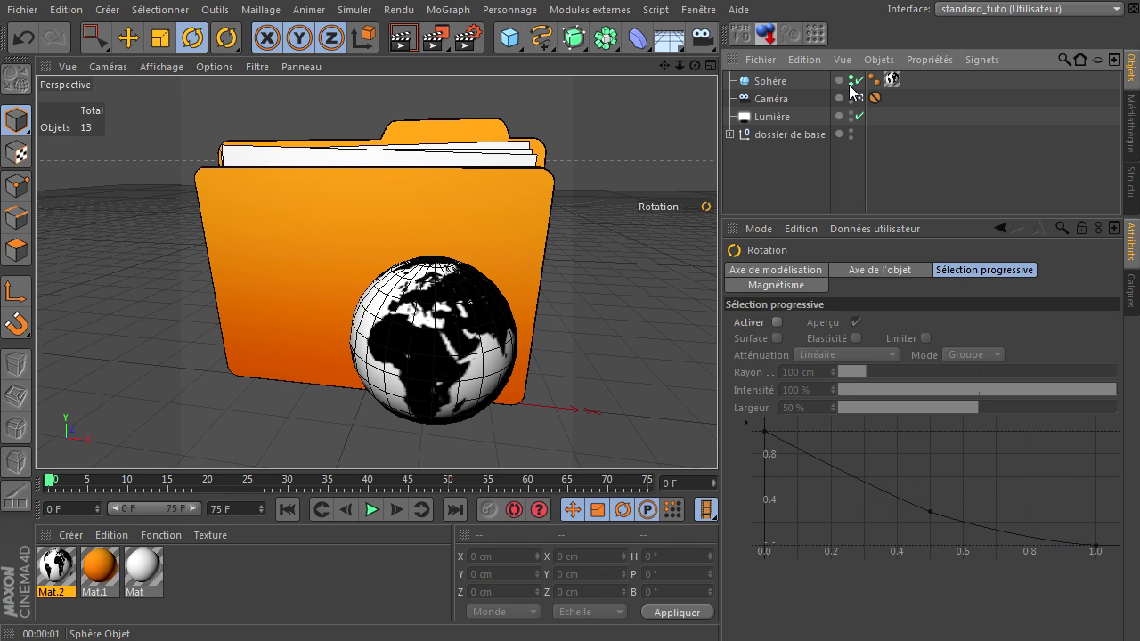
pyautogui.keyDown('alt'); pyautogui.click(852, 83); pyautogui.keyUp('alt')
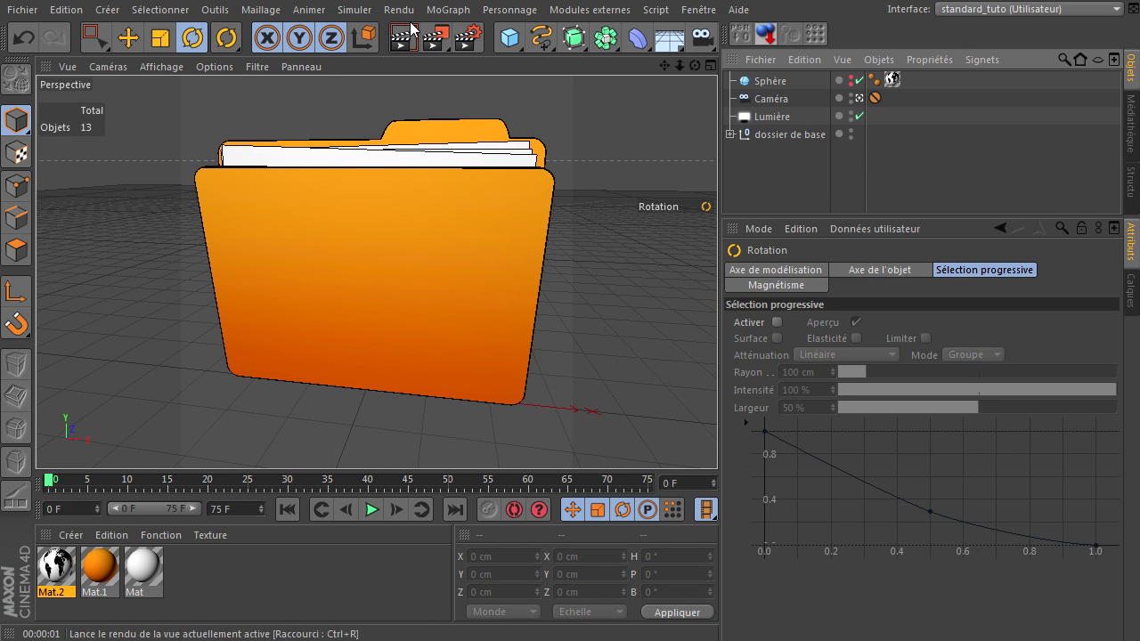
# Step: Add a MoGraph text object and move it in front of the folder to about Y 144 cm and Z -68 cm
pyautogui.click(433, 14)
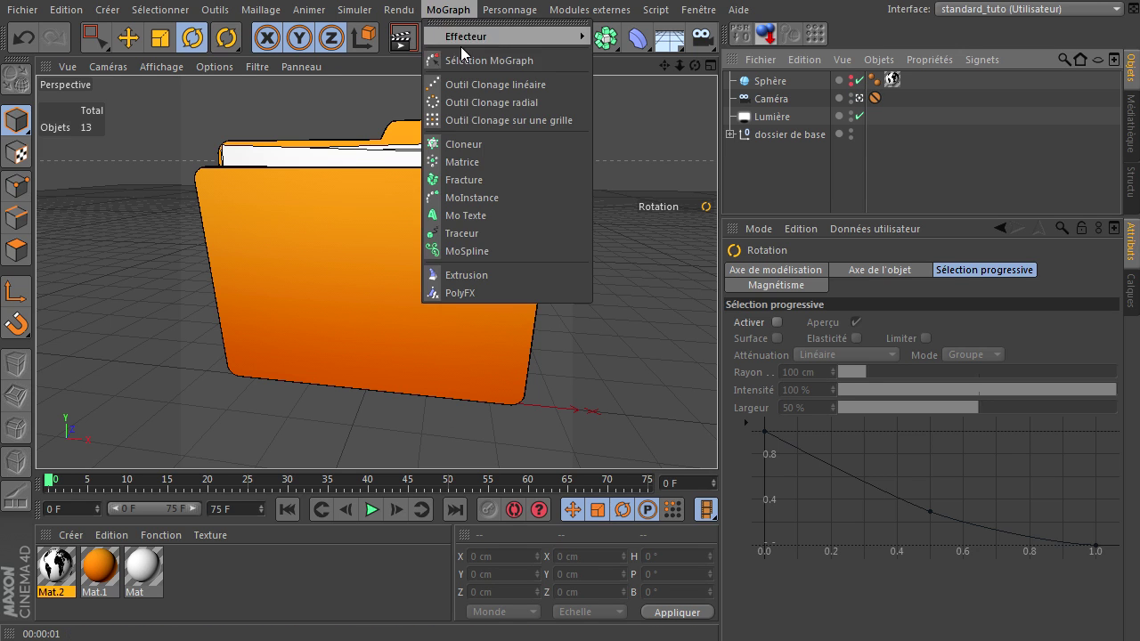
pyautogui.click(460, 216)
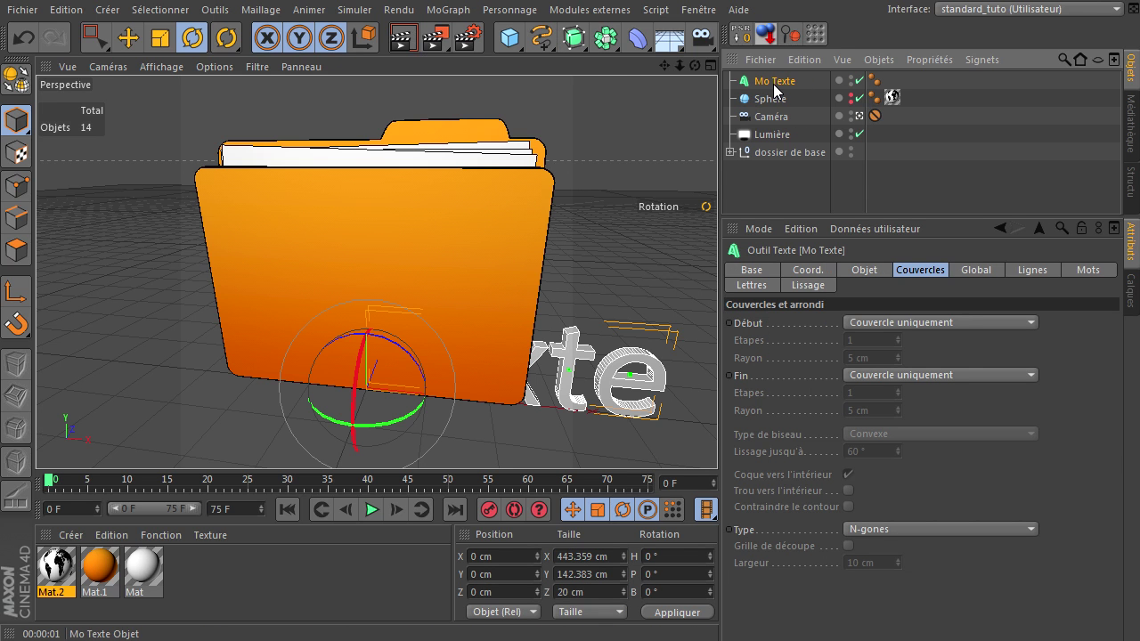
pyautogui.click(128, 37)
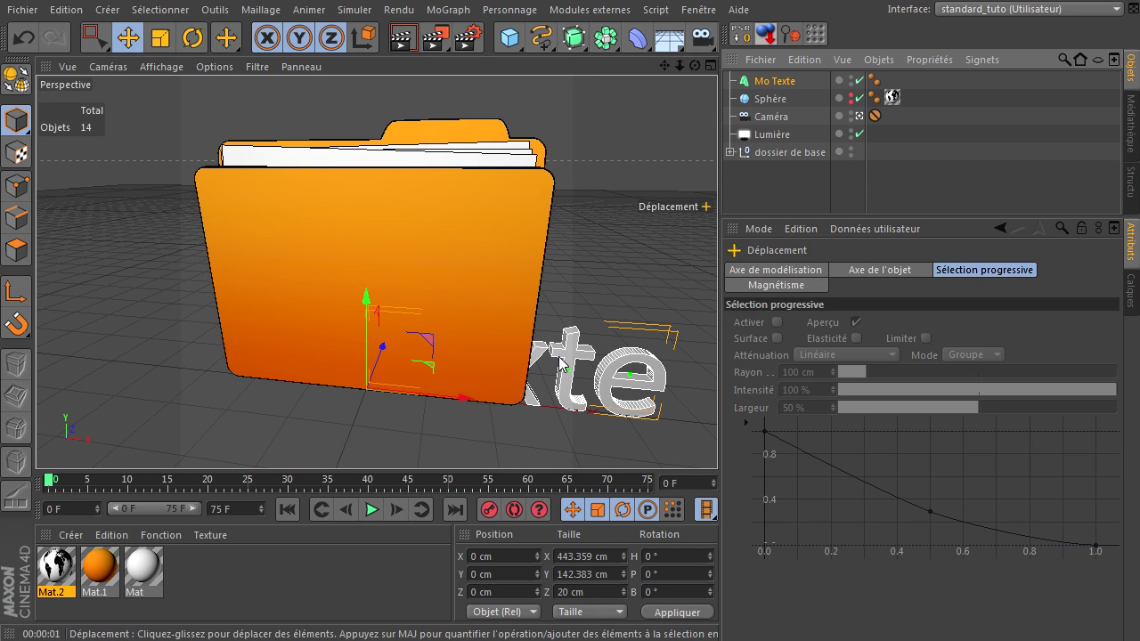
pyautogui.moveTo(389, 357); pyautogui.dragTo(370, 239)
# Step: Replace the text object's content with .PSD
pyautogui.click(774, 81)
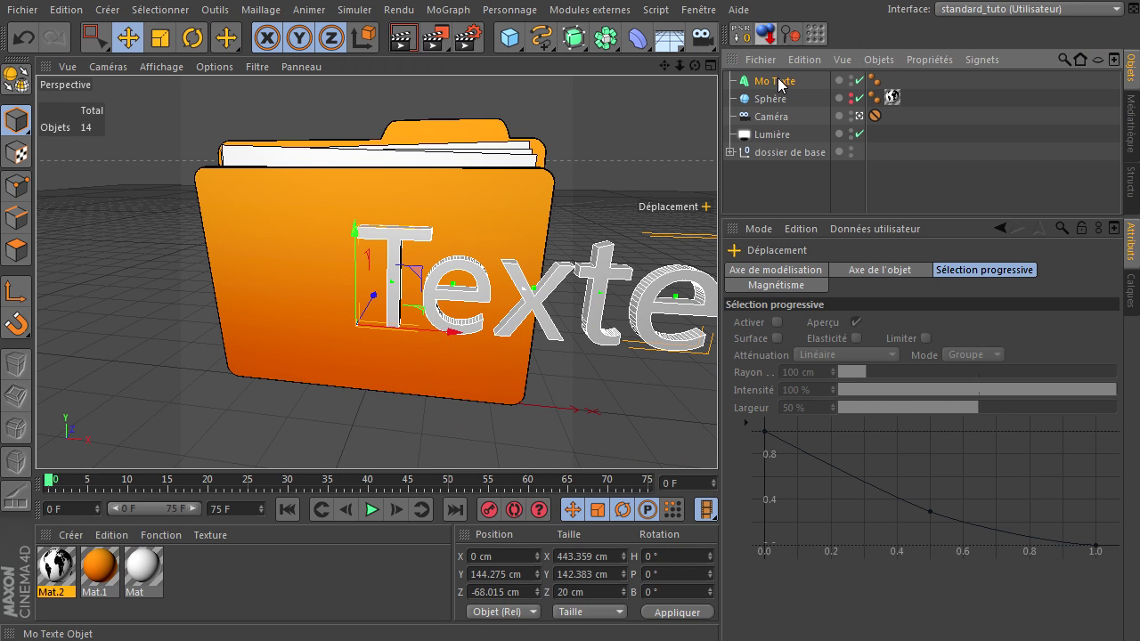
pyautogui.click(868, 270)
pyautogui.click(898, 387)
pyautogui.hotkey('ctrl', 'a')
pyautogui.press('BackSpace')
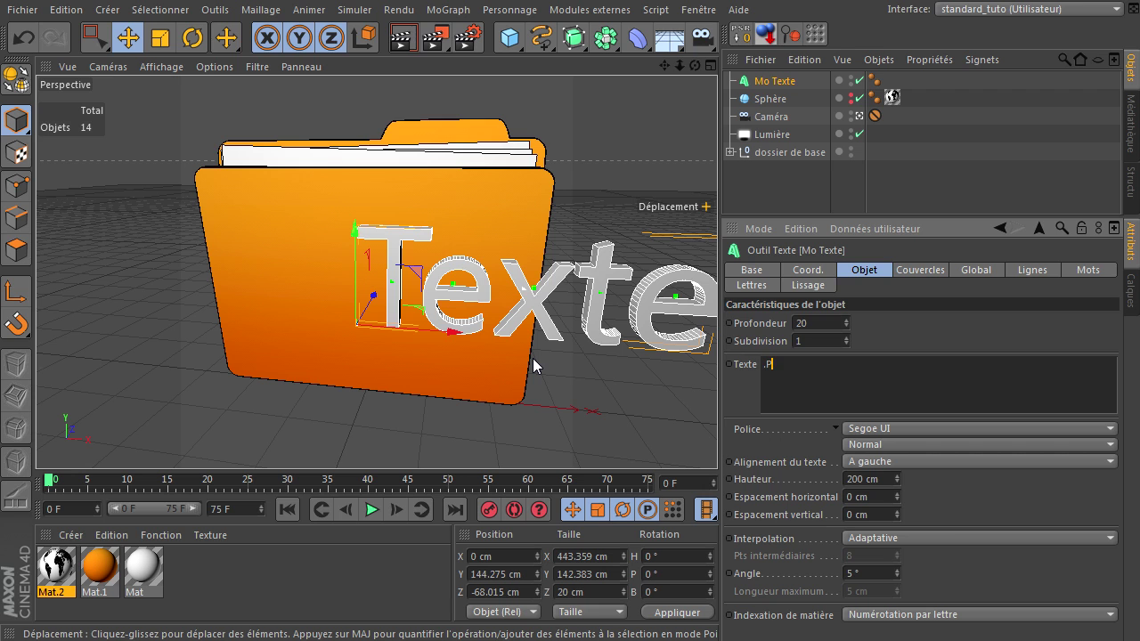
pyautogui.write('.PSD')
pyautogui.click(771, 201)
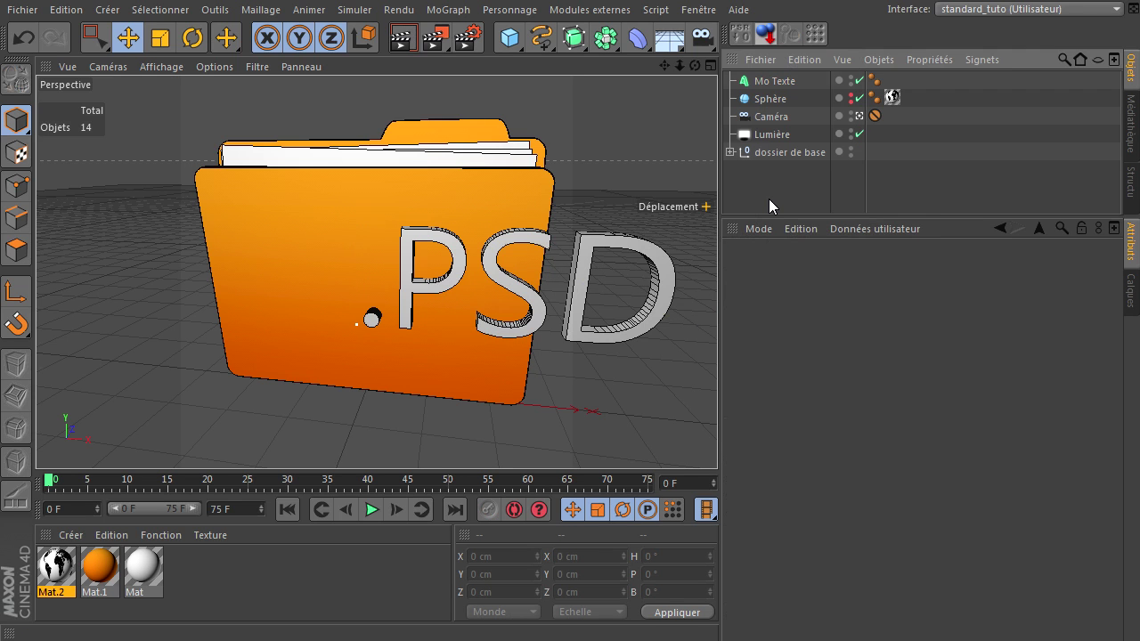
# Step: Set the .PSD text's depth to 5, its height to 150 cm and its font to Origin
pyautogui.click(774, 81)
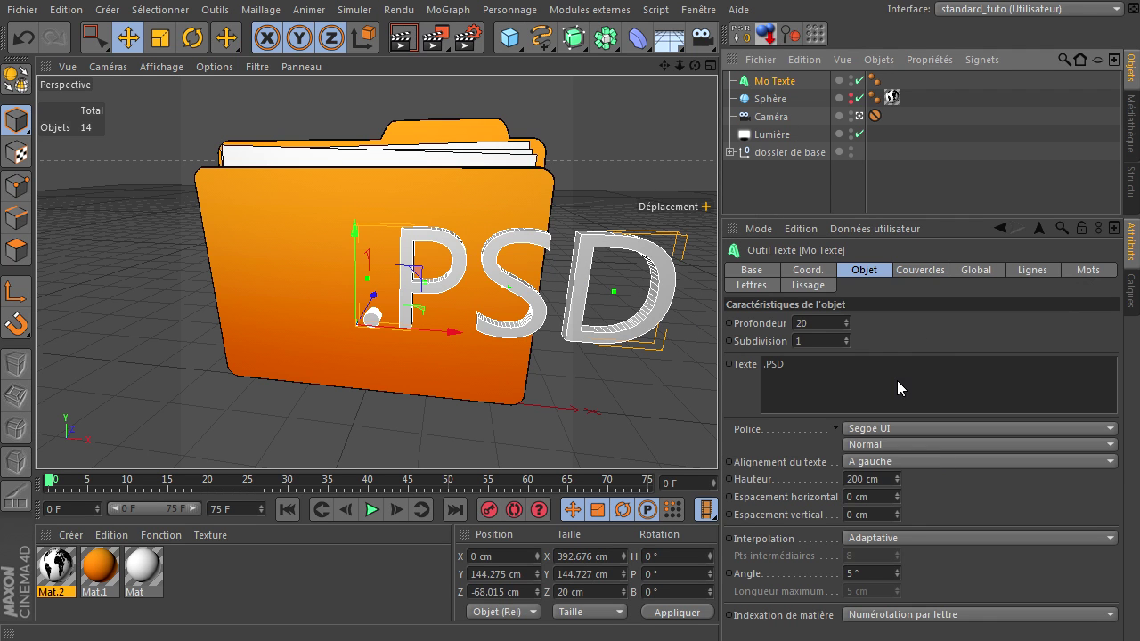
pyautogui.doubleClick(813, 325)
pyautogui.write('5')
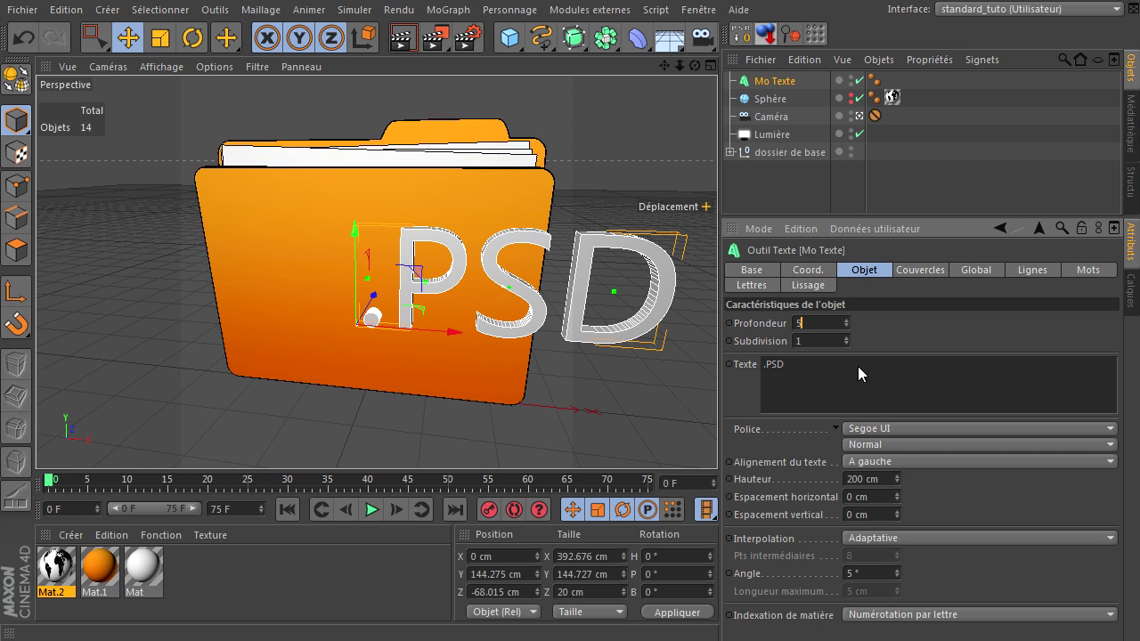
pyautogui.doubleClick(883, 479)
pyautogui.write('1')
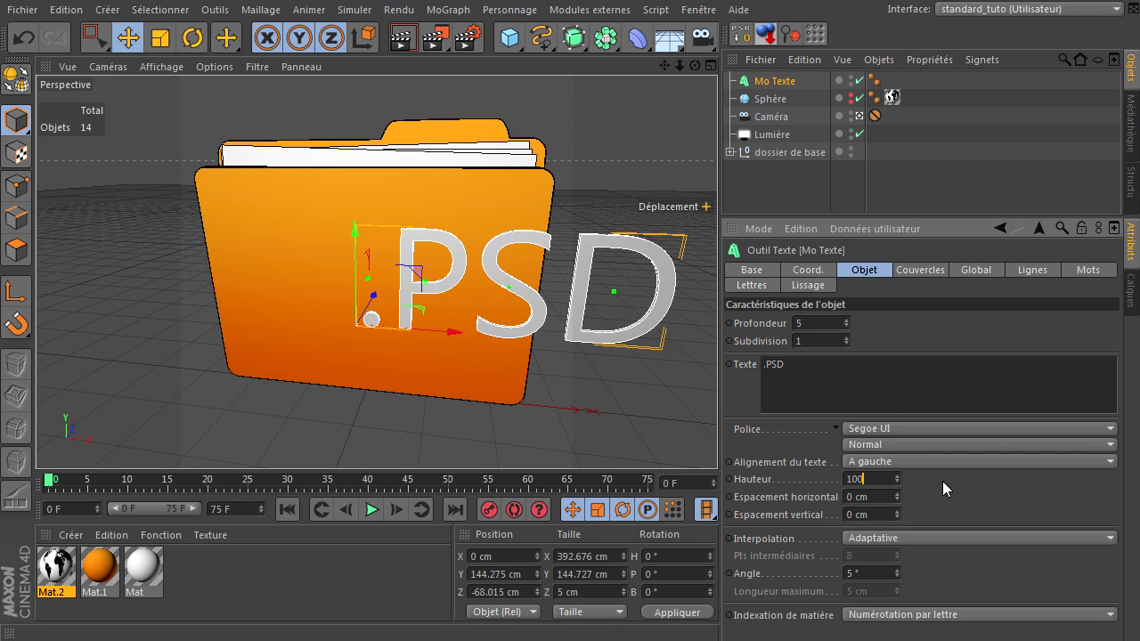
pyautogui.write('00')
pyautogui.press('Return')
pyautogui.doubleClick(880, 481)
pyautogui.write('150')
pyautogui.press('Return')
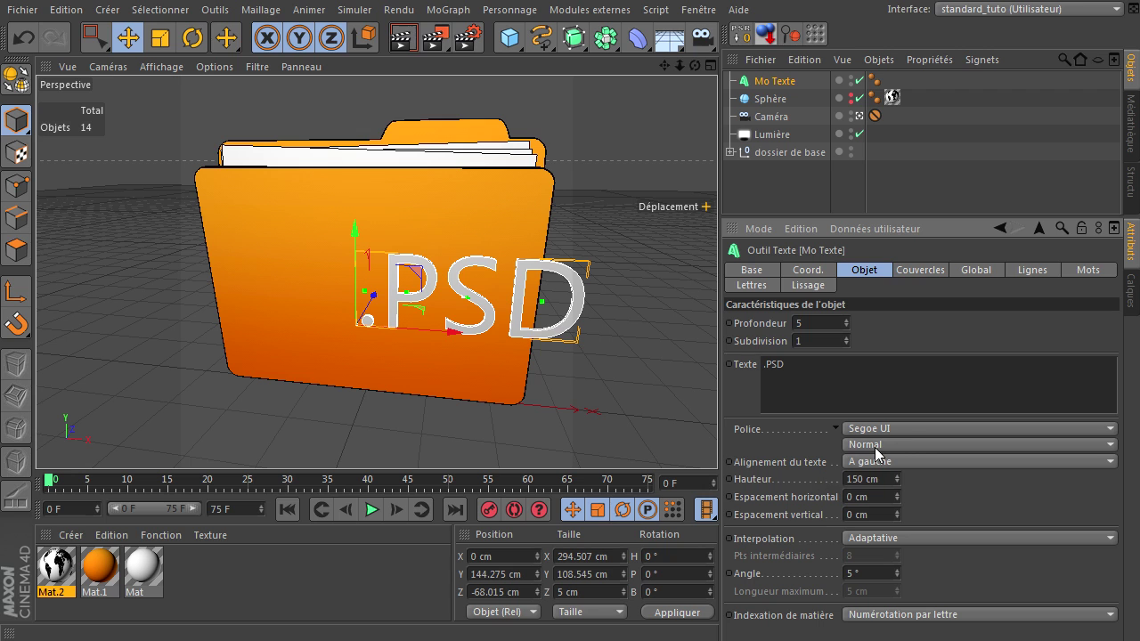
pyautogui.click(905, 427)
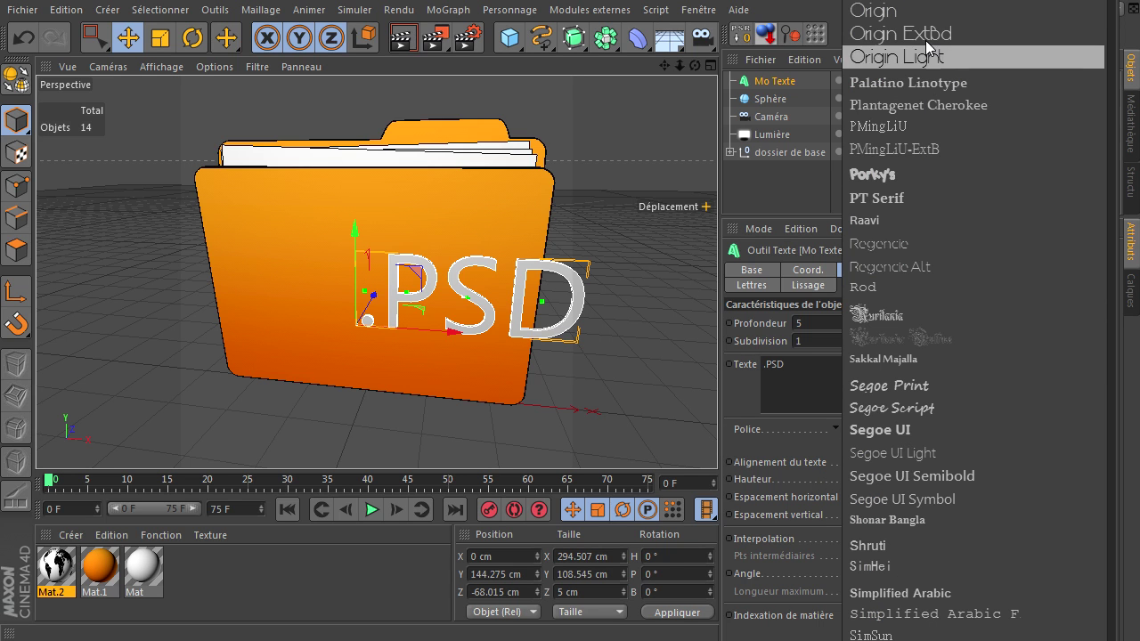
pyautogui.click(917, 12)
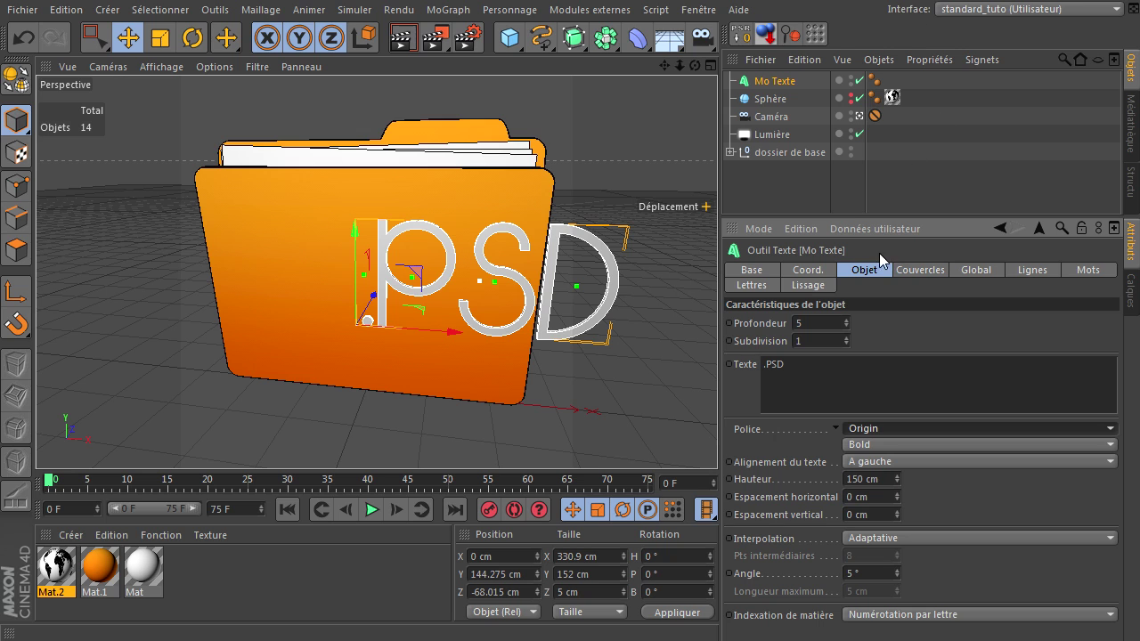
# Step: Try the Guardian font on the .PSD text
pyautogui.click(878, 429)
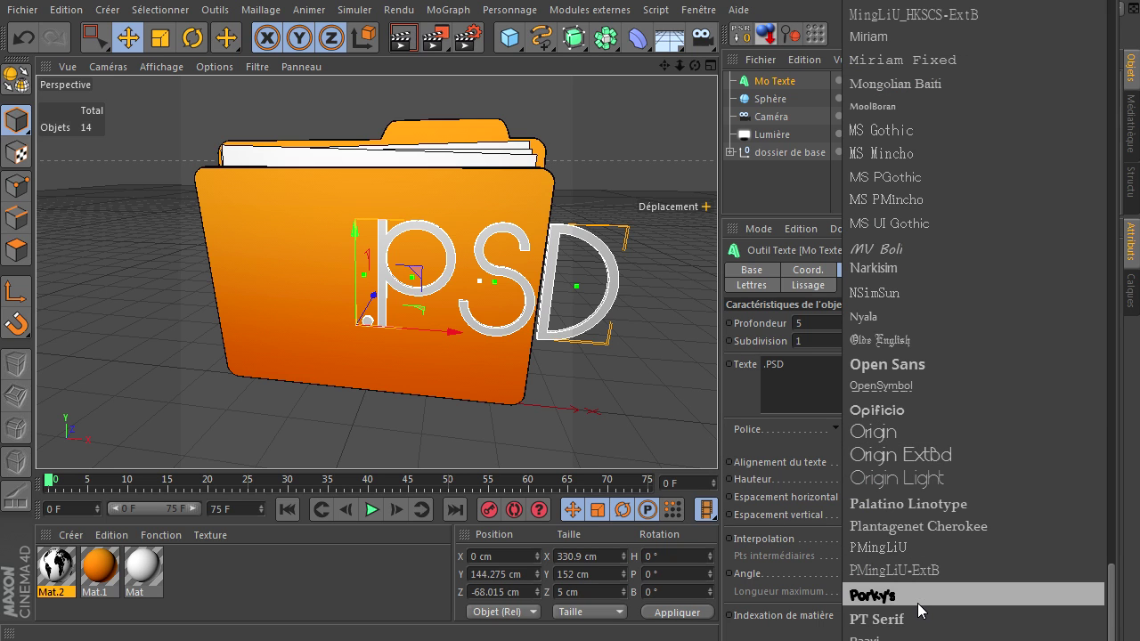
pyautogui.moveTo(1001, 1)
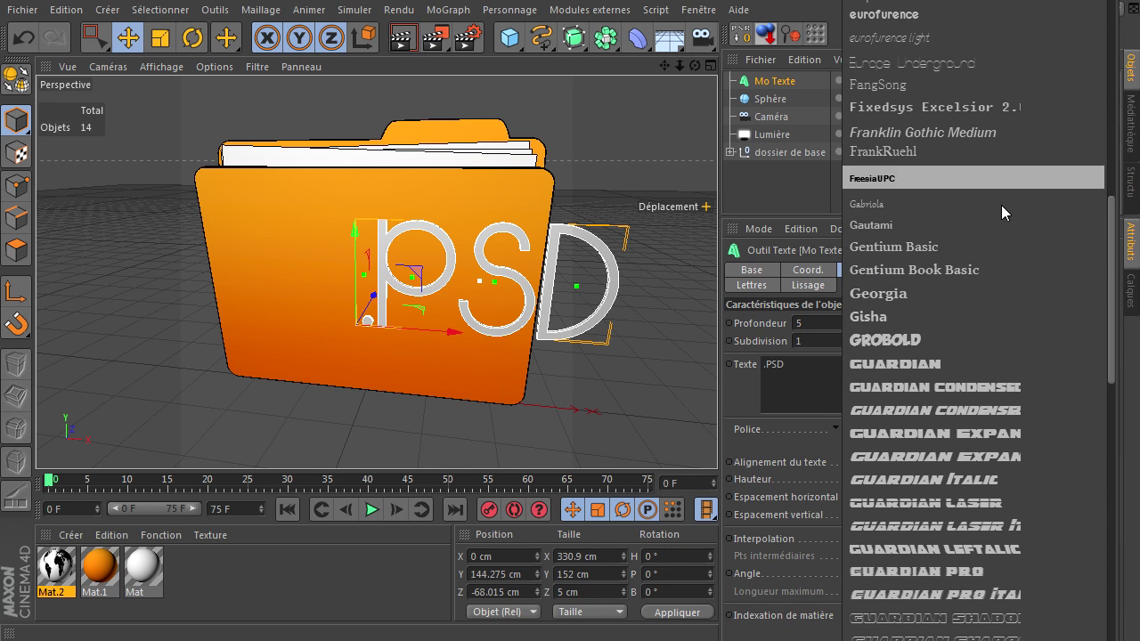
pyautogui.click(967, 364)
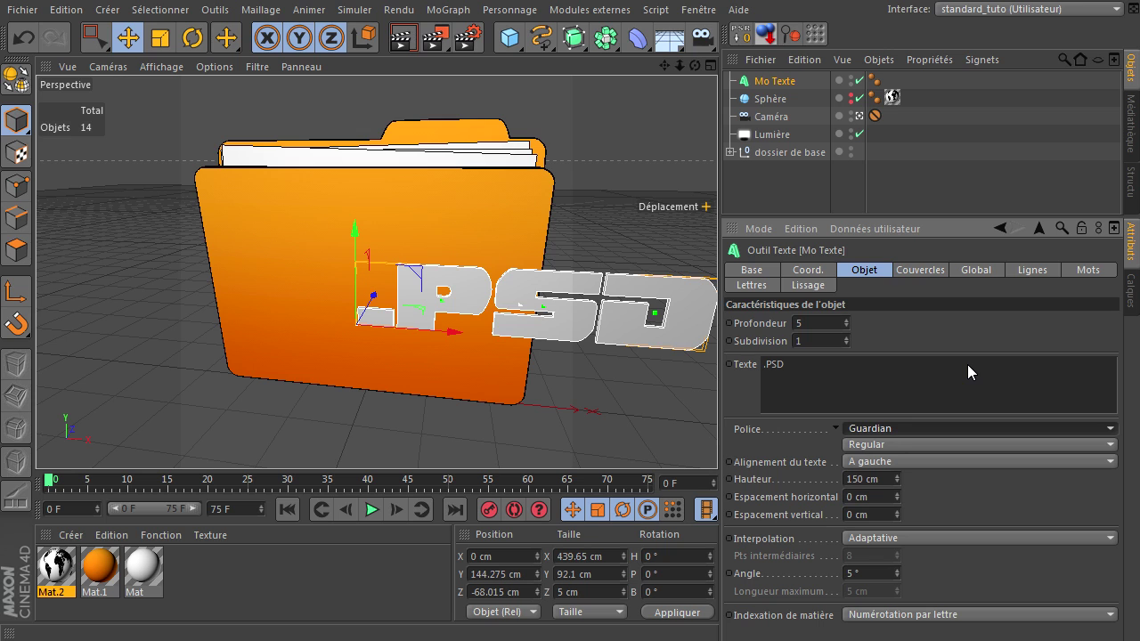
# Step: Set the .PSD text's font to bold (Gras) Ebrima and move the text along X to about -102 cm
pyautogui.click(895, 430)
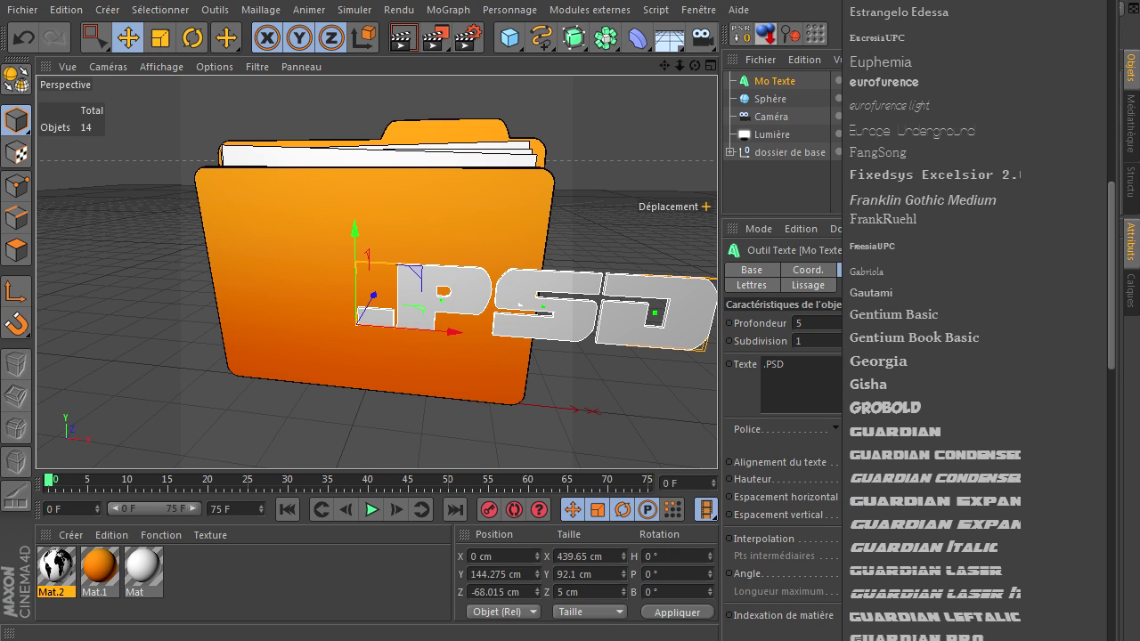
pyautogui.click(963, 9)
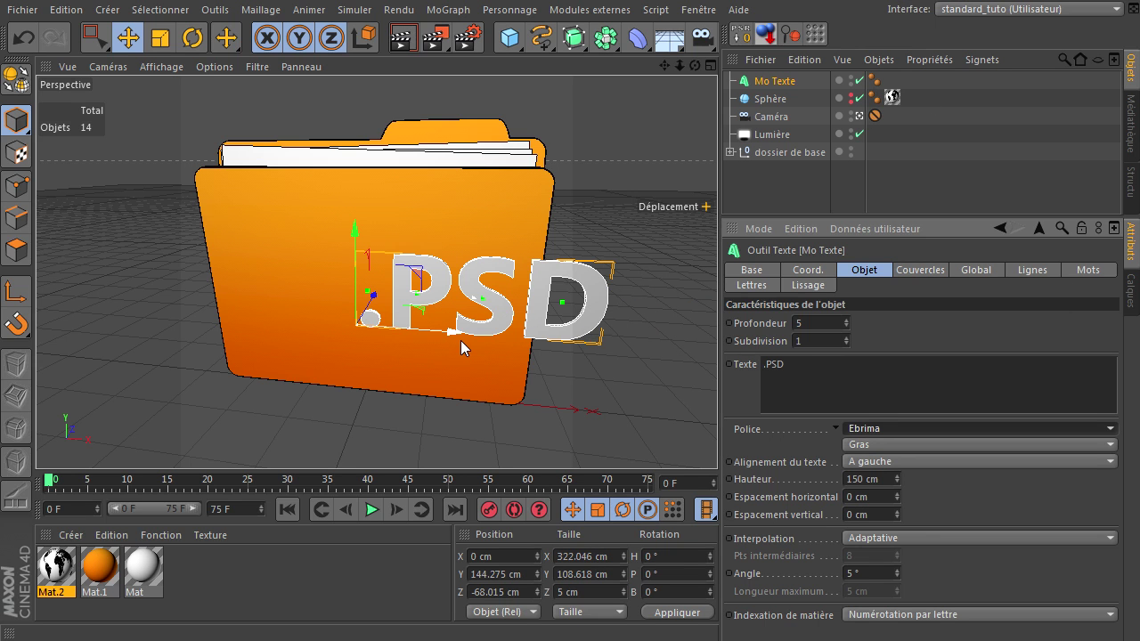
pyautogui.moveTo(459, 340); pyautogui.dragTo(384, 352)
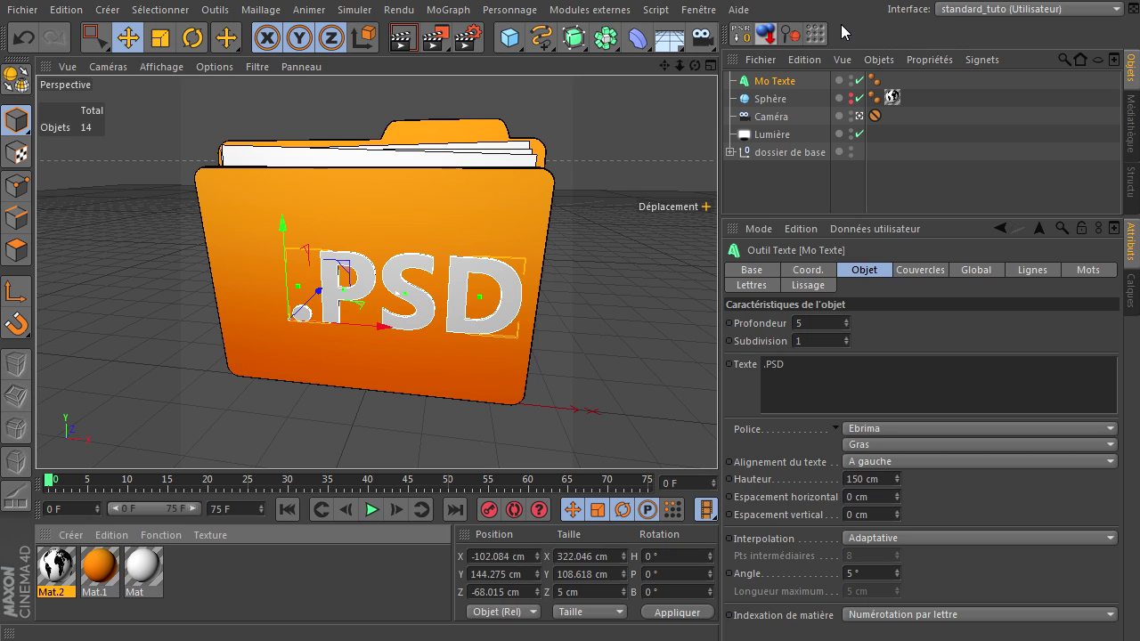
# Step: Apply the white material Mat to the .PSD text, move it closer to the folder at about Z -43 cm, and preview the render
pyautogui.moveTo(771, 84); pyautogui.dragTo(771, 83)
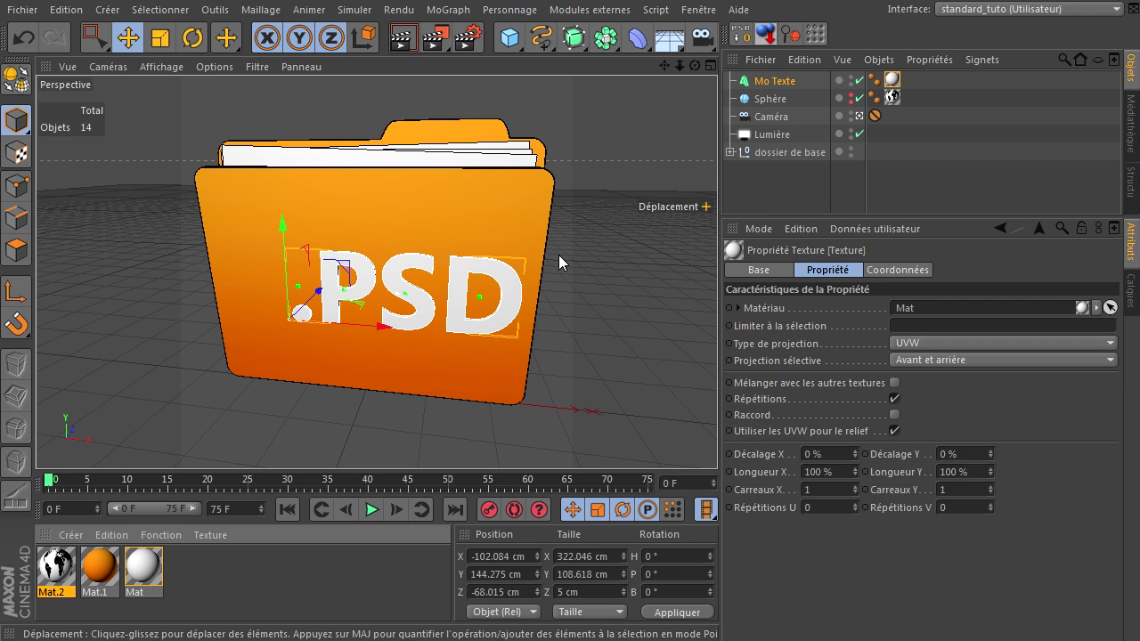
pyautogui.middleClick(557, 227)
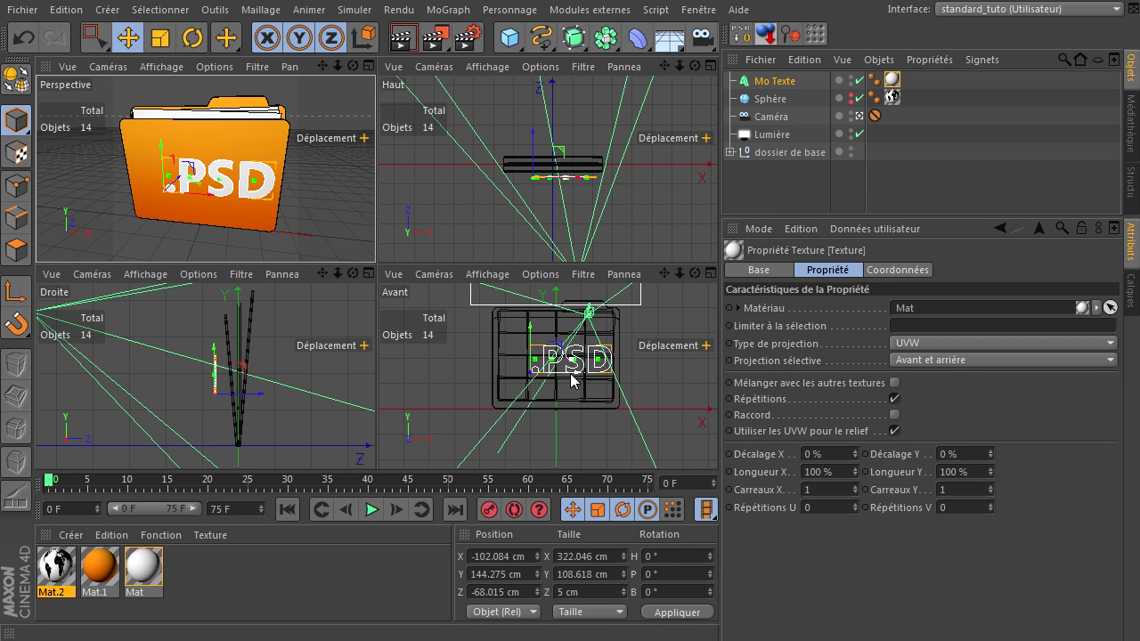
pyautogui.middleClick(274, 390)
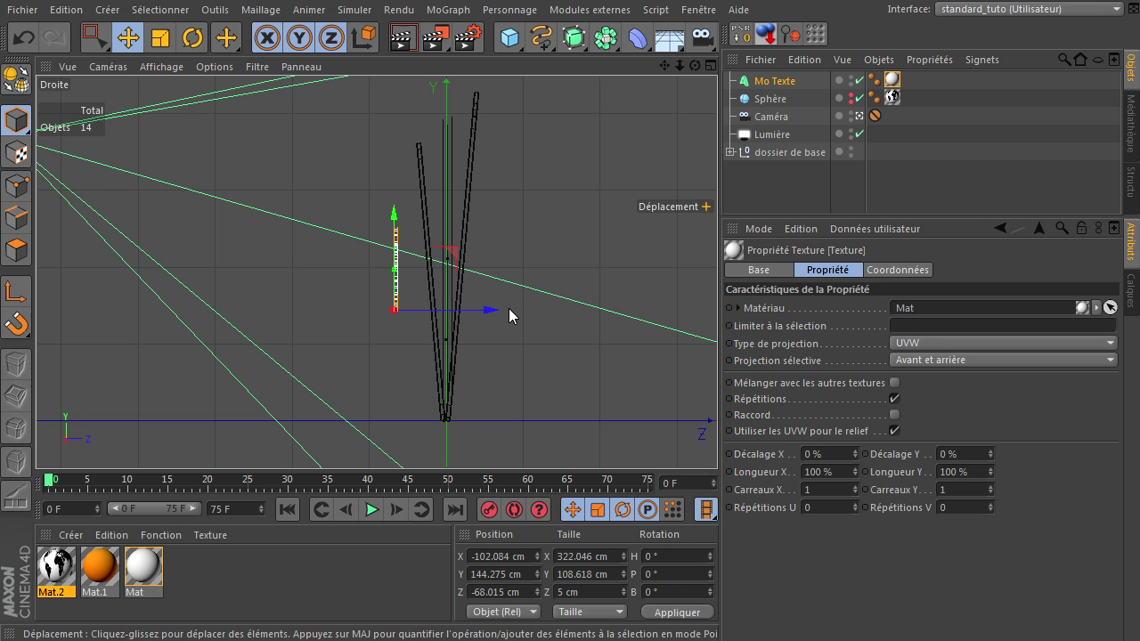
pyautogui.moveTo(485, 311); pyautogui.dragTo(512, 312)
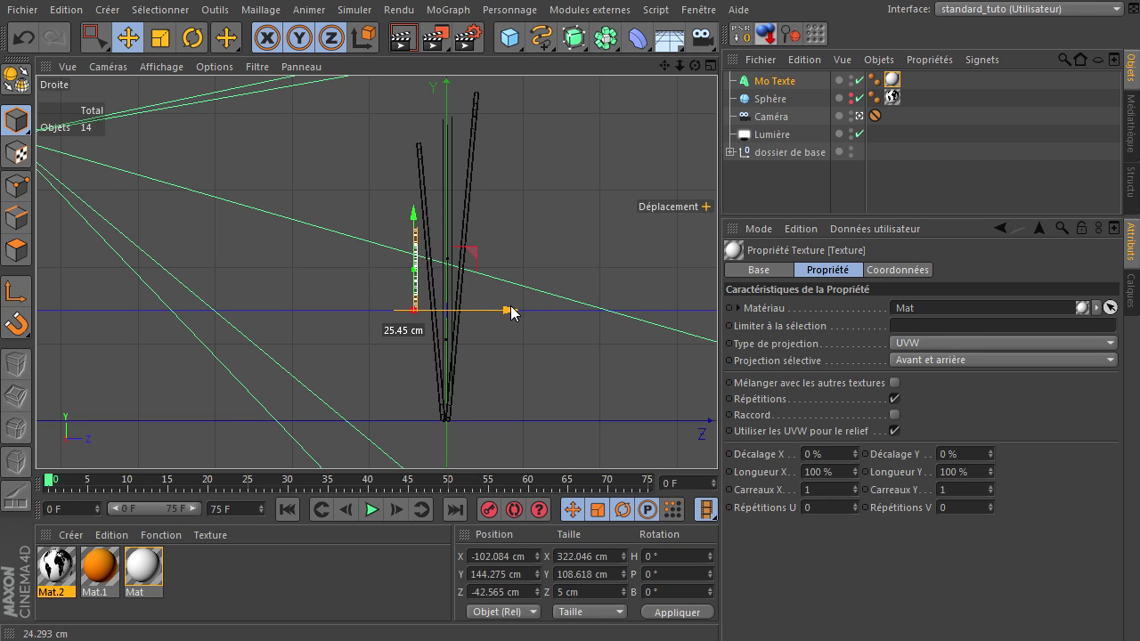
pyautogui.middleClick(539, 249)
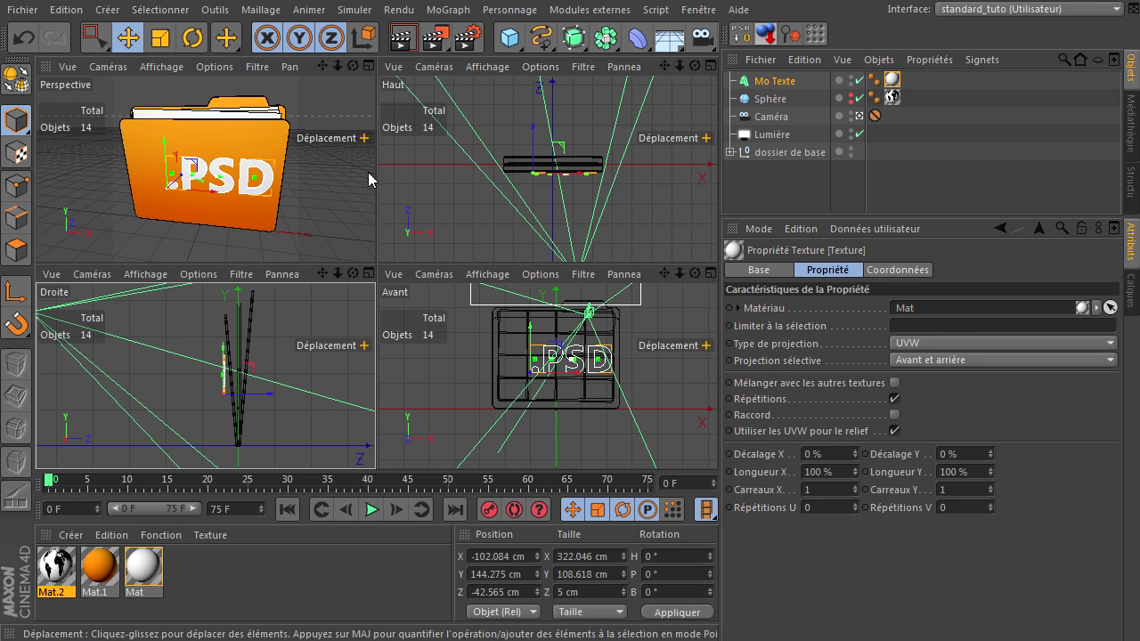
pyautogui.middleClick(324, 179)
pyautogui.click(407, 47)
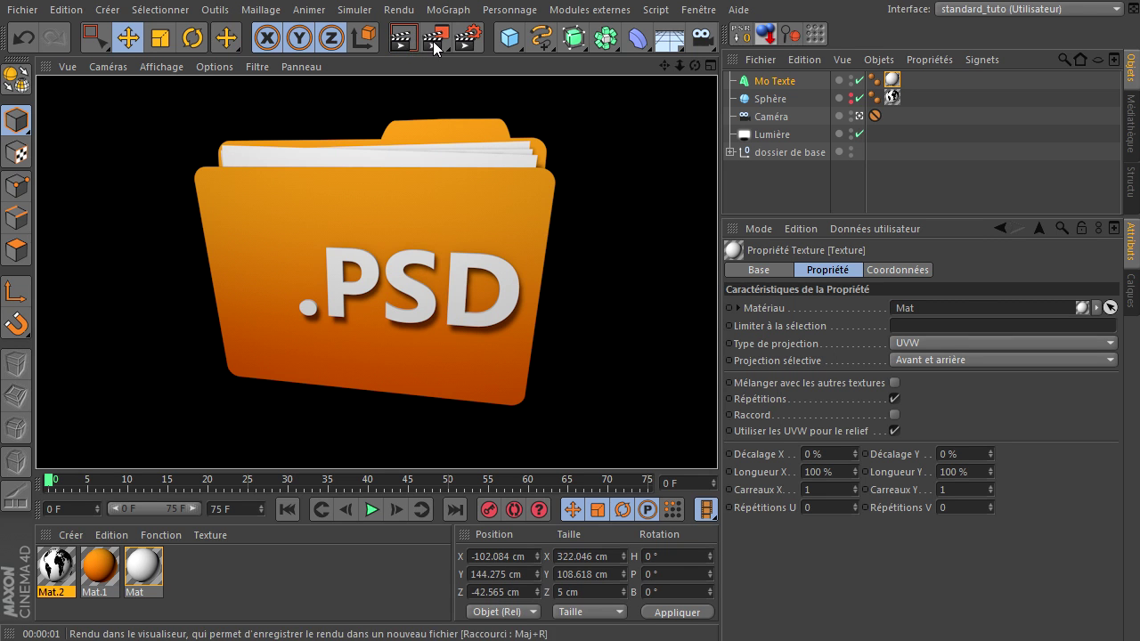
# Step: Set the render's save path to D:\Rendus\Animations\renduiconedossierPSD and render the image to file
pyautogui.click(463, 41)
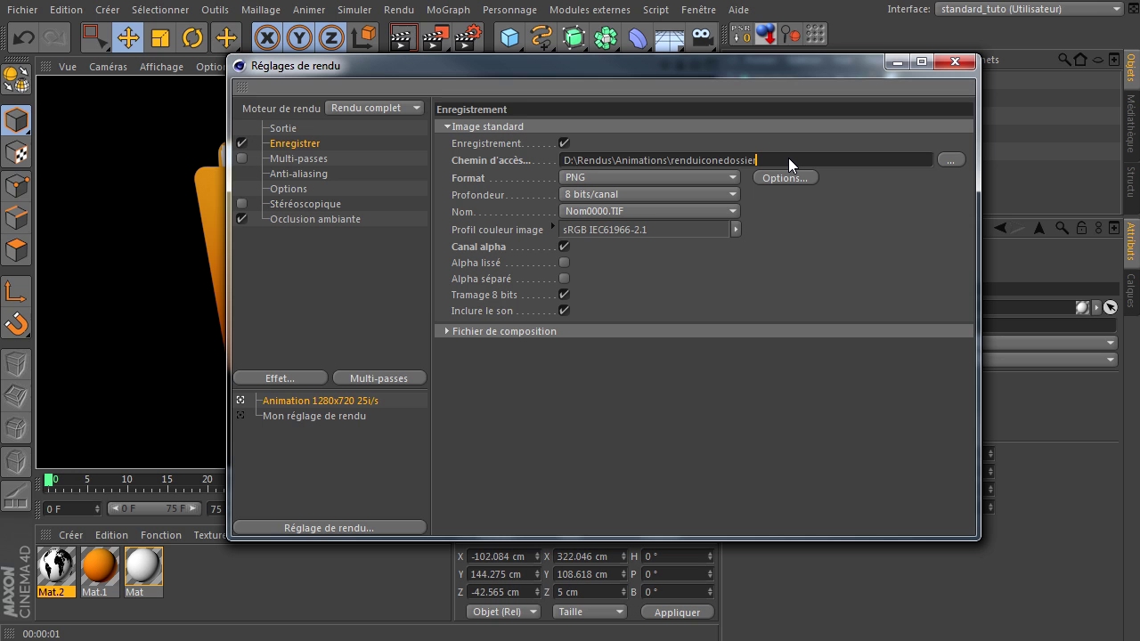
pyautogui.click(955, 62)
pyautogui.click(434, 41)
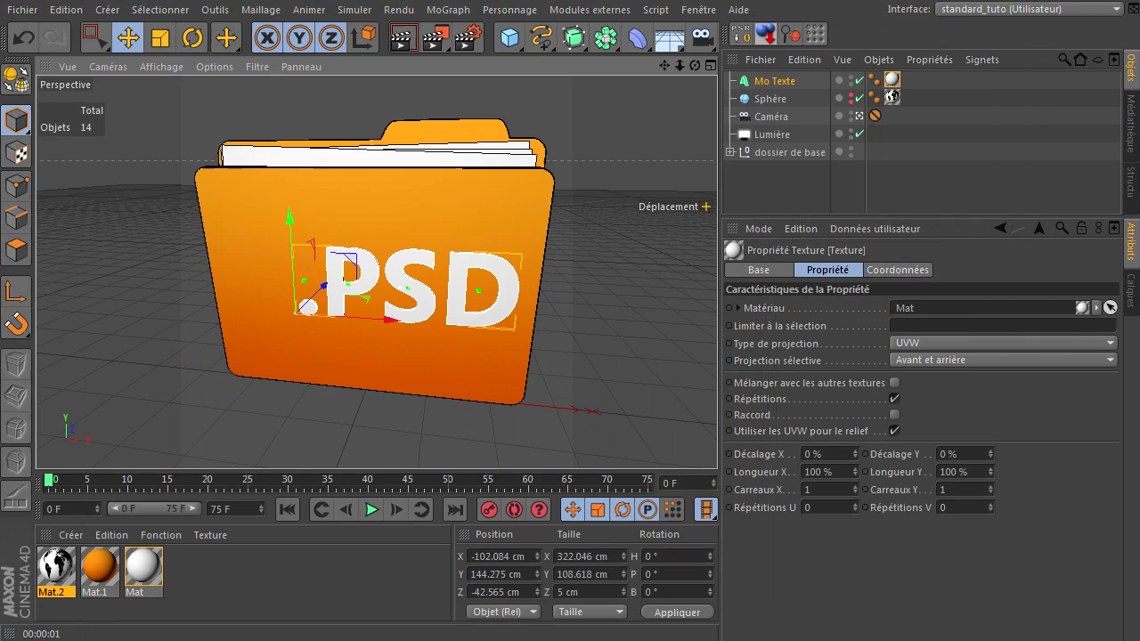
# Step: Compare the saved renduiconedossierweb.png, renduiconedossier.png and renduiconedossierPSD.png images in XnView and close their windows
pyautogui.hotkey('alt', 'Tab')
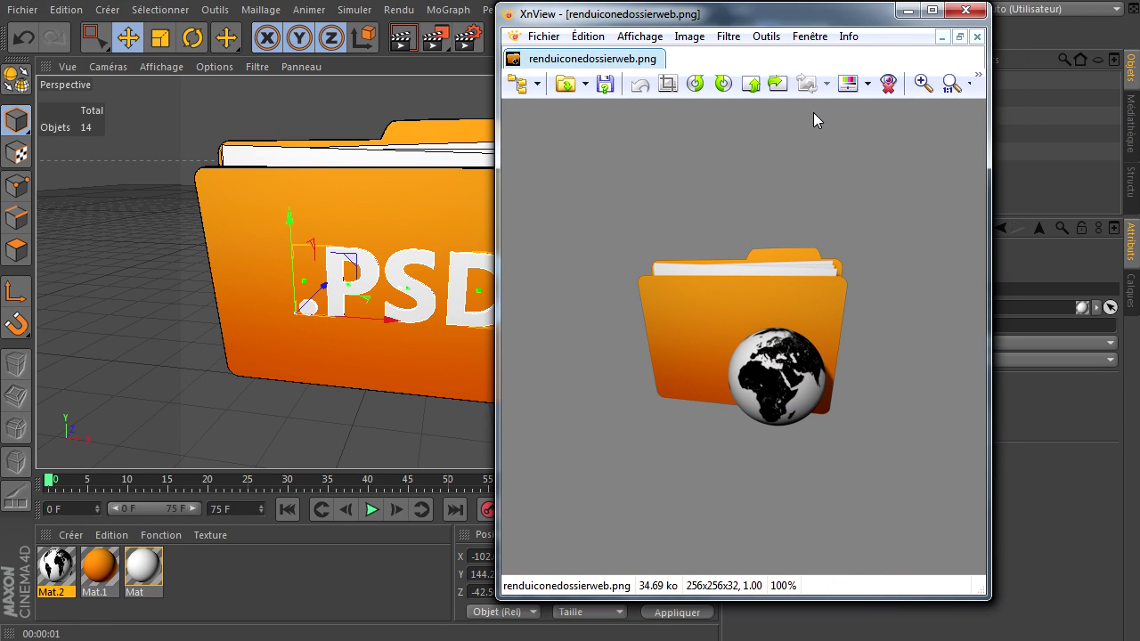
pyautogui.moveTo(799, 13); pyautogui.dragTo(317, 10)
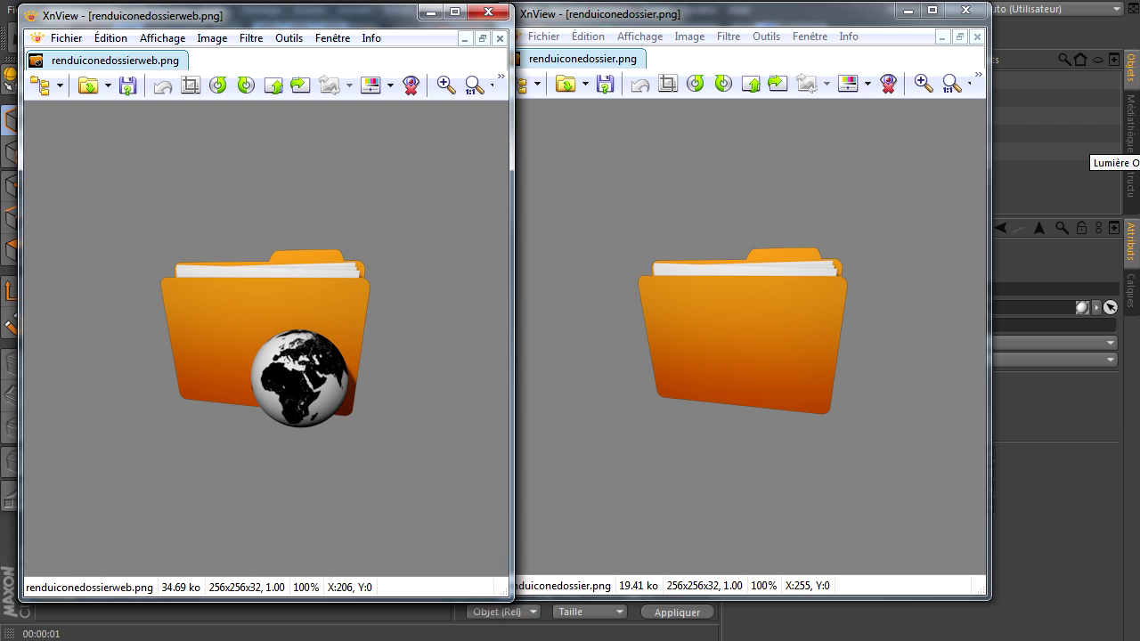
pyautogui.moveTo(833, 14); pyautogui.dragTo(624, 20)
pyautogui.click(763, 19)
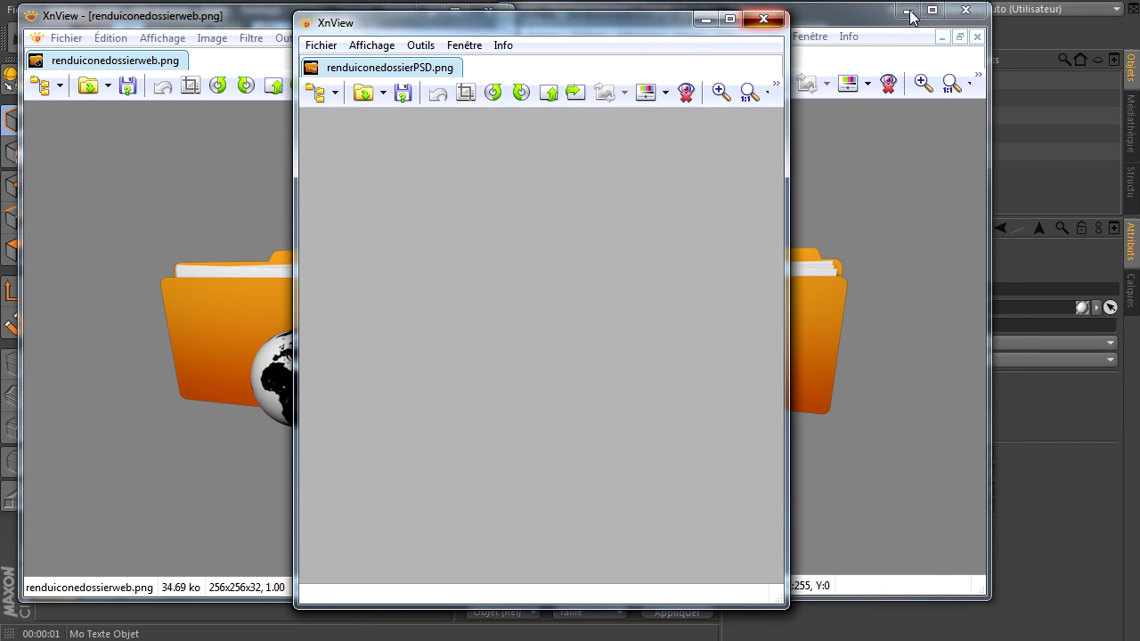
pyautogui.click(982, 9)
pyautogui.click(488, 12)
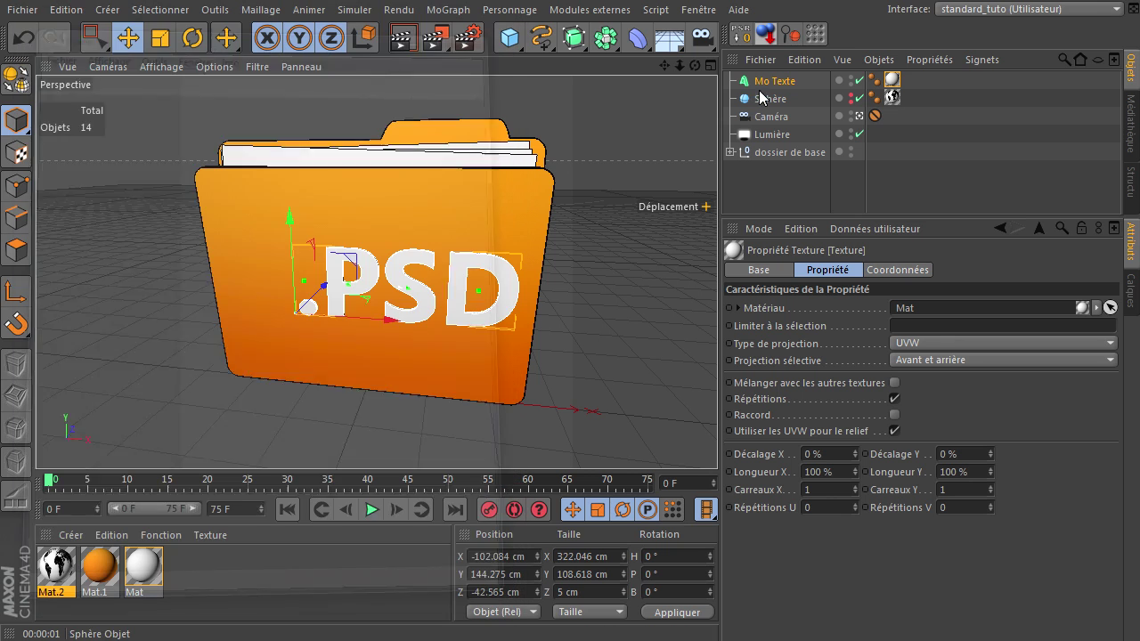
# Step: Duplicate the .PSD text object with the original hidden, and change the duplicate's text to .C4D
pyautogui.keyDown('ctrl'); pyautogui.moveTo(773, 85); pyautogui.dragTo(773, 102); pyautogui.keyUp('ctrl')
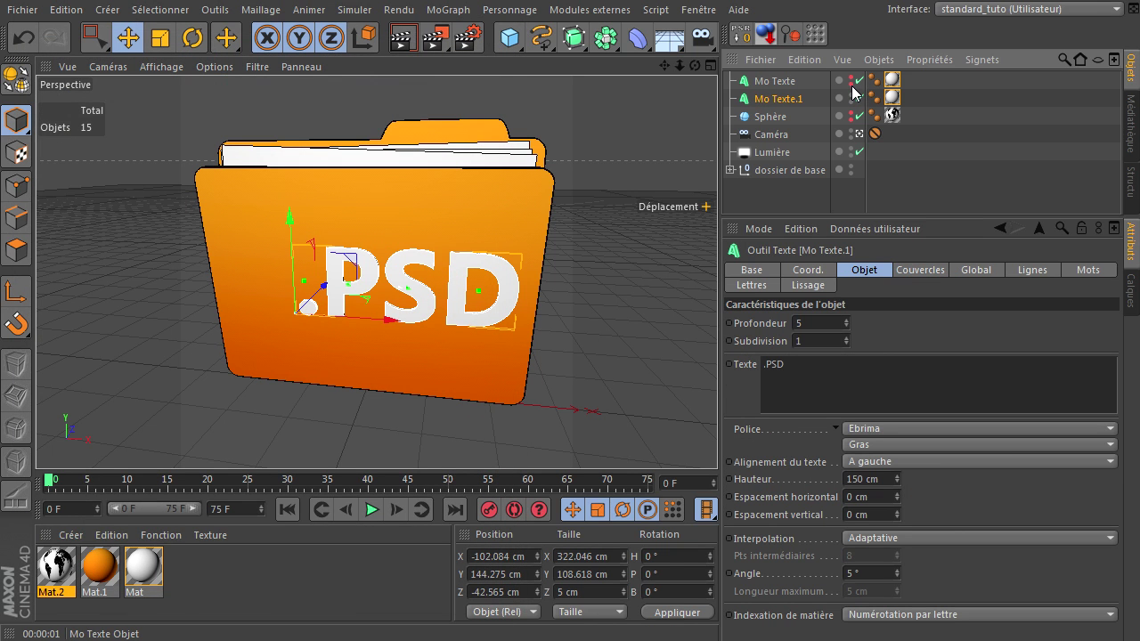
pyautogui.click(925, 393)
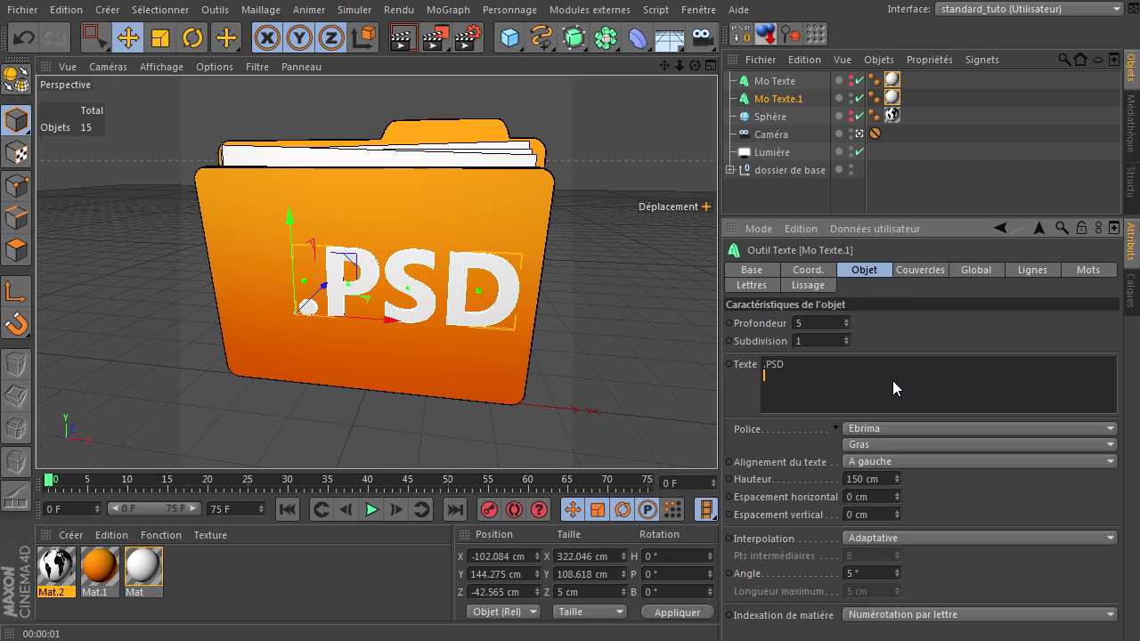
pyautogui.press('BackSpace')
pyautogui.press('BackSpace')
pyautogui.press('BackSpace')
pyautogui.press('BackSpace')
pyautogui.write('C')
pyautogui.press('Left')
pyautogui.press('BackSpace')
pyautogui.write('.C4D')
pyautogui.click(821, 190)
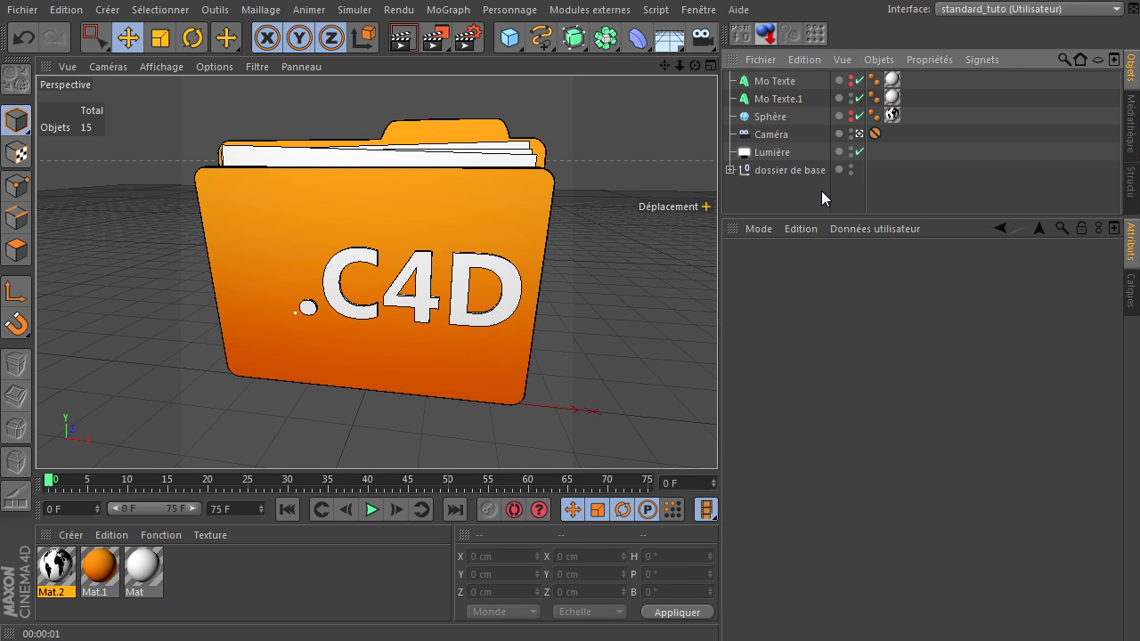
# Step: Set the render's save path to D:\Rendus\Animations\renduiconedossierC4D and render the .C4D folder icon to file
pyautogui.click(469, 36)
pyautogui.press('BackSpace')
pyautogui.press('BackSpace')
pyautogui.press('BackSpace')
pyautogui.write('c4d')
pyautogui.press('BackSpace')
pyautogui.press('BackSpace')
pyautogui.press('BackSpace')
pyautogui.write('C4D')
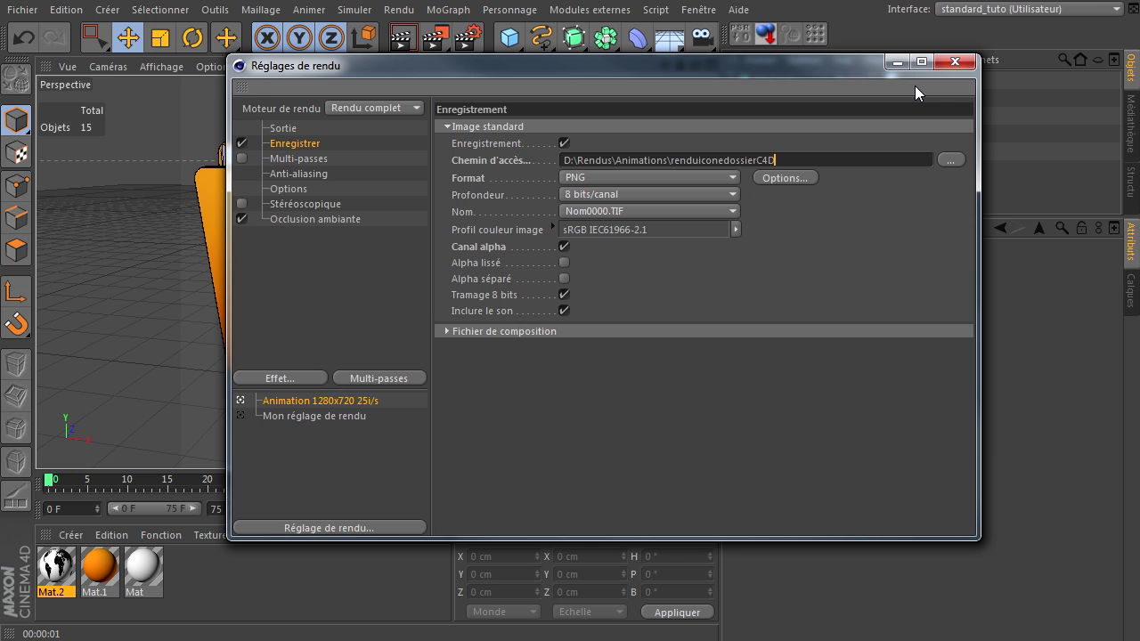
pyautogui.click(955, 62)
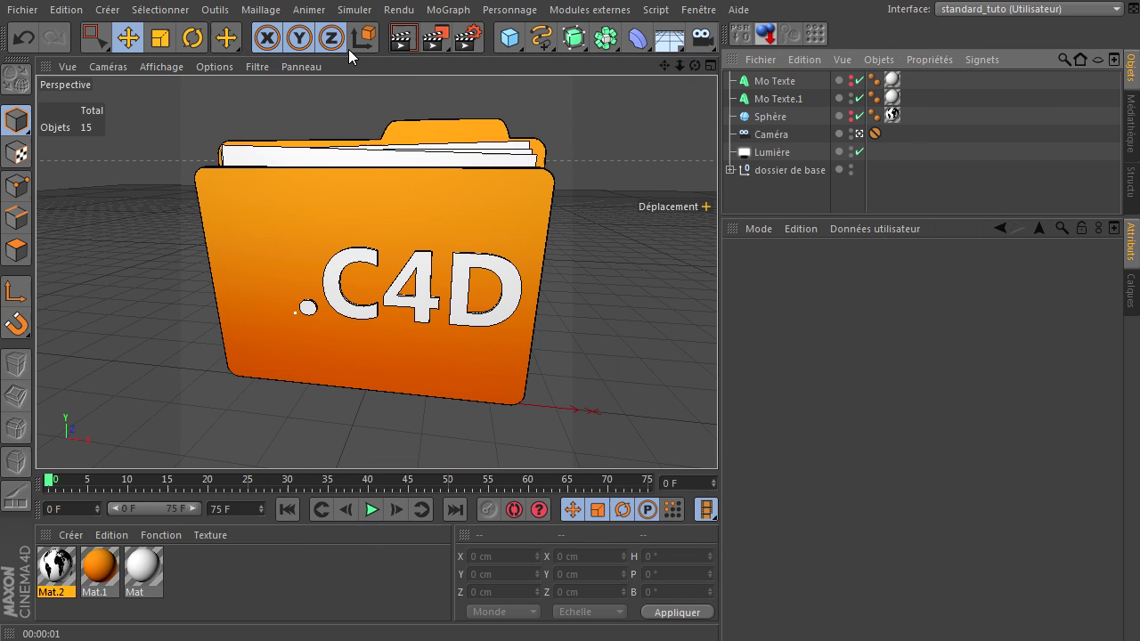
pyautogui.click(432, 35)
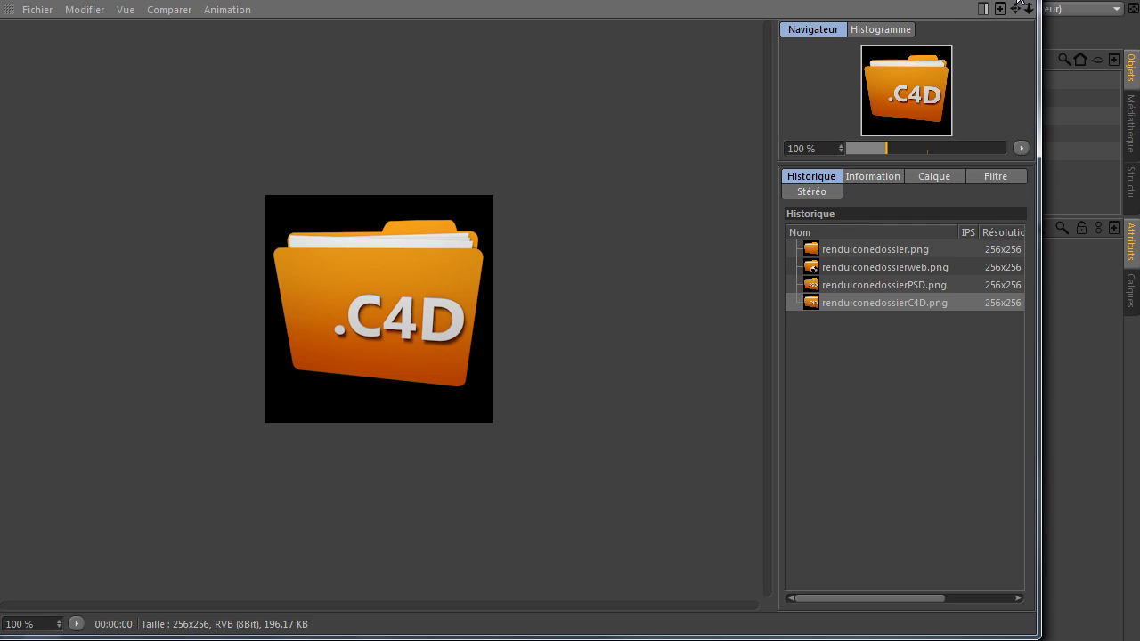
pyautogui.click(1018, 5)
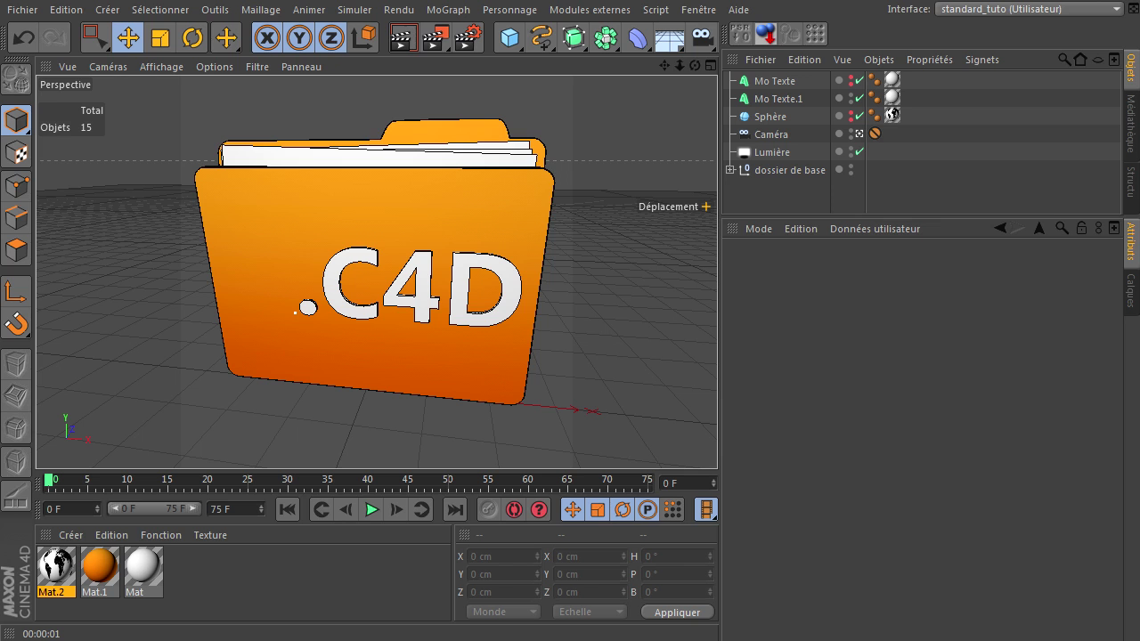
pyautogui.moveTo(1139, 178); pyautogui.dragTo(592, 53)
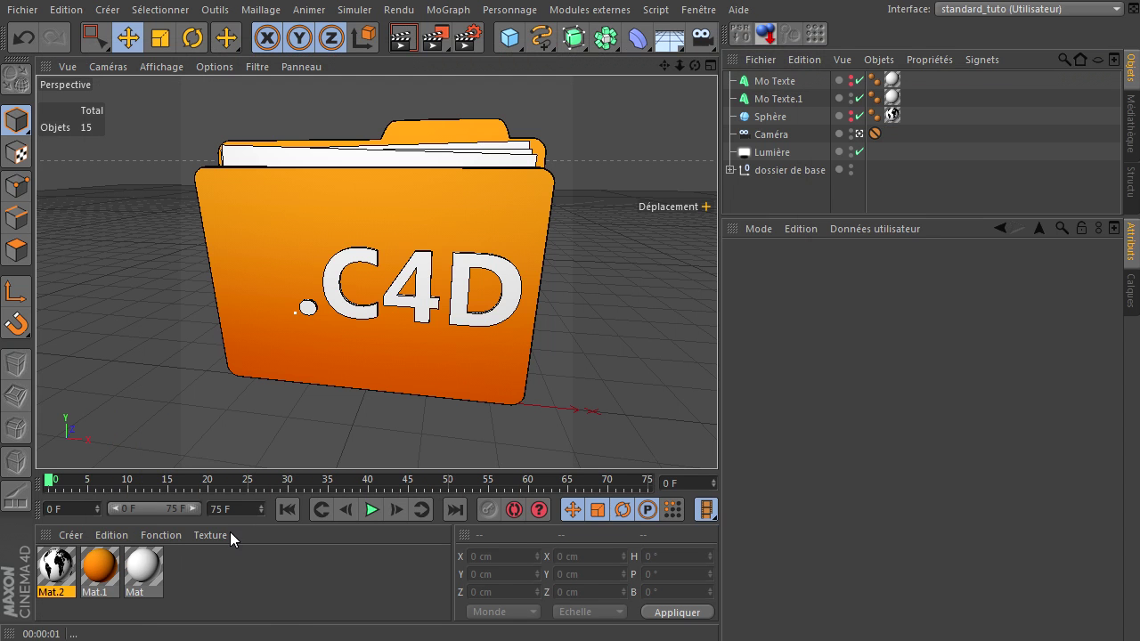
# Step: Duplicate the orange folder material Mat.1 to keep a copy of it
pyautogui.doubleClick(99, 566)
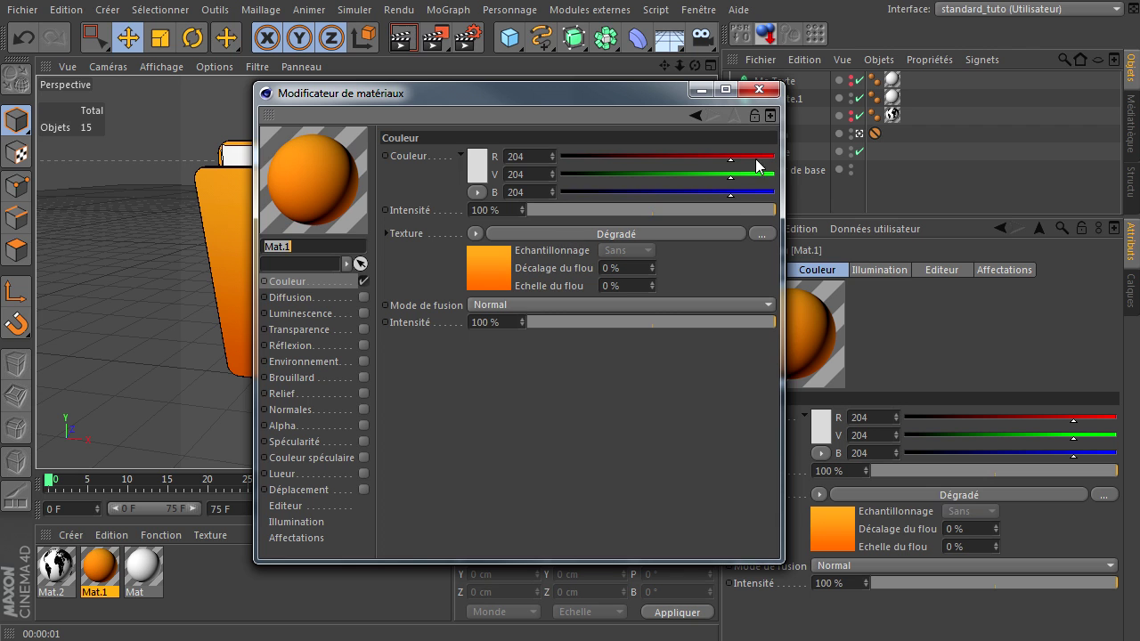
pyautogui.click(758, 90)
pyautogui.keyDown('ctrl'); pyautogui.moveTo(99, 578); pyautogui.dragTo(220, 574); pyautogui.keyUp('ctrl')
# Step: Change the dark orange start colour of Mat.1's colour gradient to blue
pyautogui.doubleClick(93, 567)
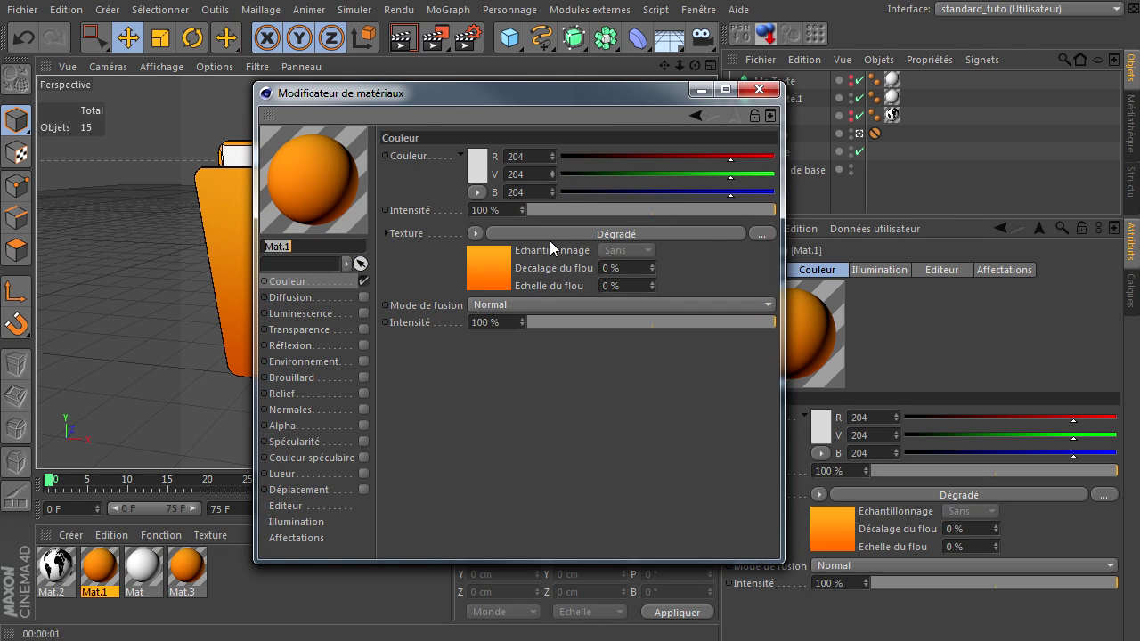
pyautogui.click(552, 235)
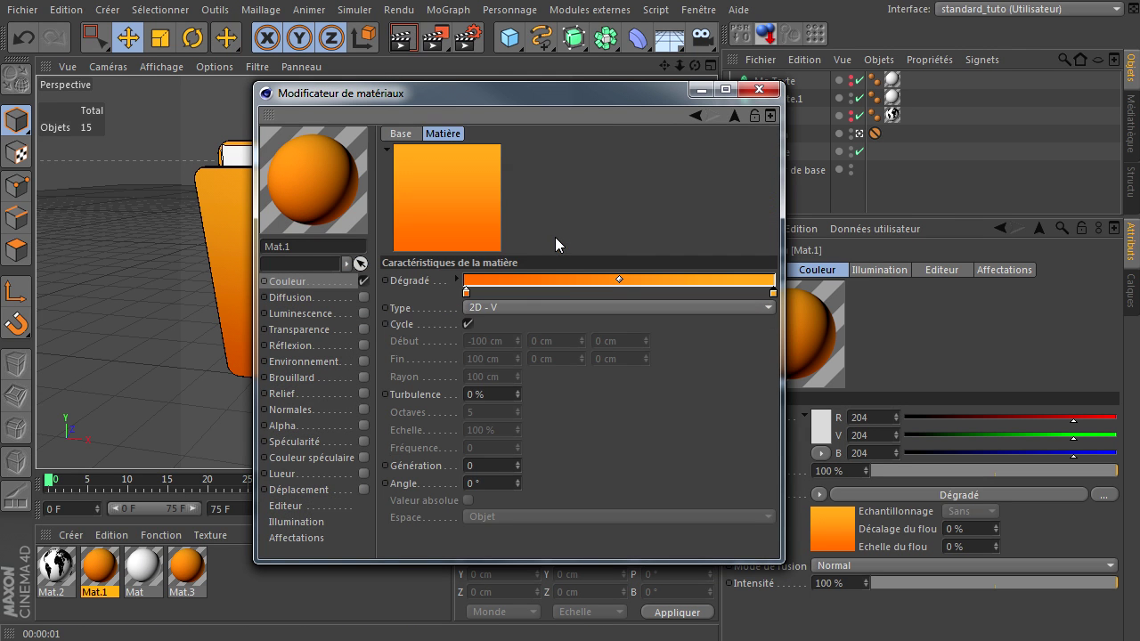
pyautogui.doubleClick(466, 294)
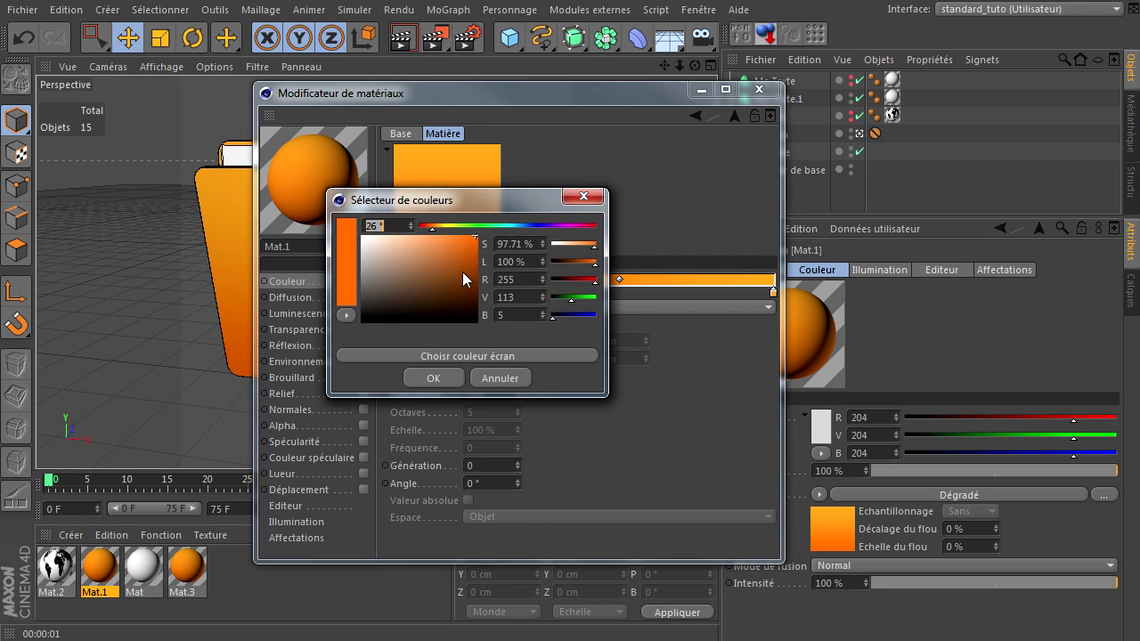
pyautogui.moveTo(514, 227); pyautogui.dragTo(523, 229)
pyautogui.click(434, 378)
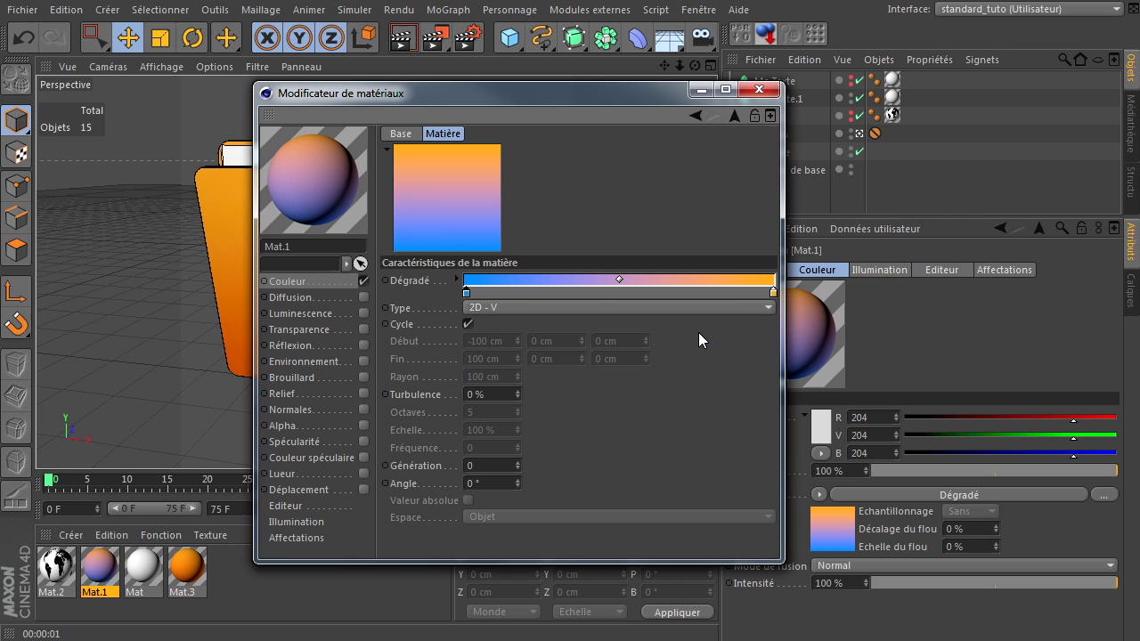
# Step: Change the end colour of Mat.1's gradient to light blue with a hue of 196° and preview the render
pyautogui.doubleClick(774, 294)
pyautogui.moveTo(815, 227); pyautogui.dragTo(822, 229)
pyautogui.click(742, 380)
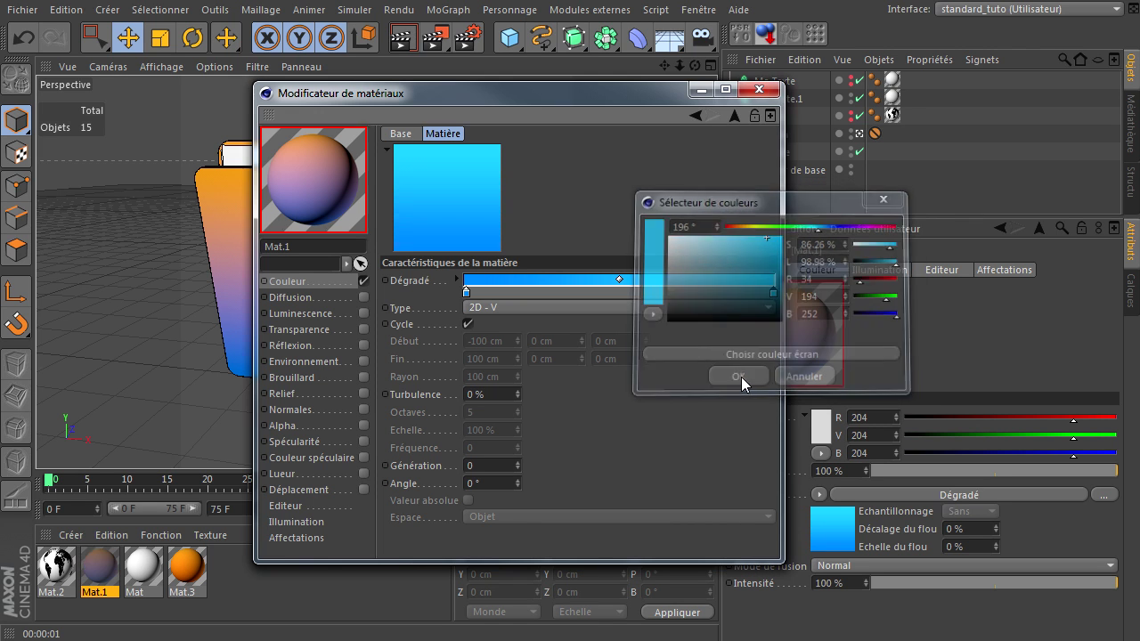
pyautogui.click(759, 90)
pyautogui.click(420, 52)
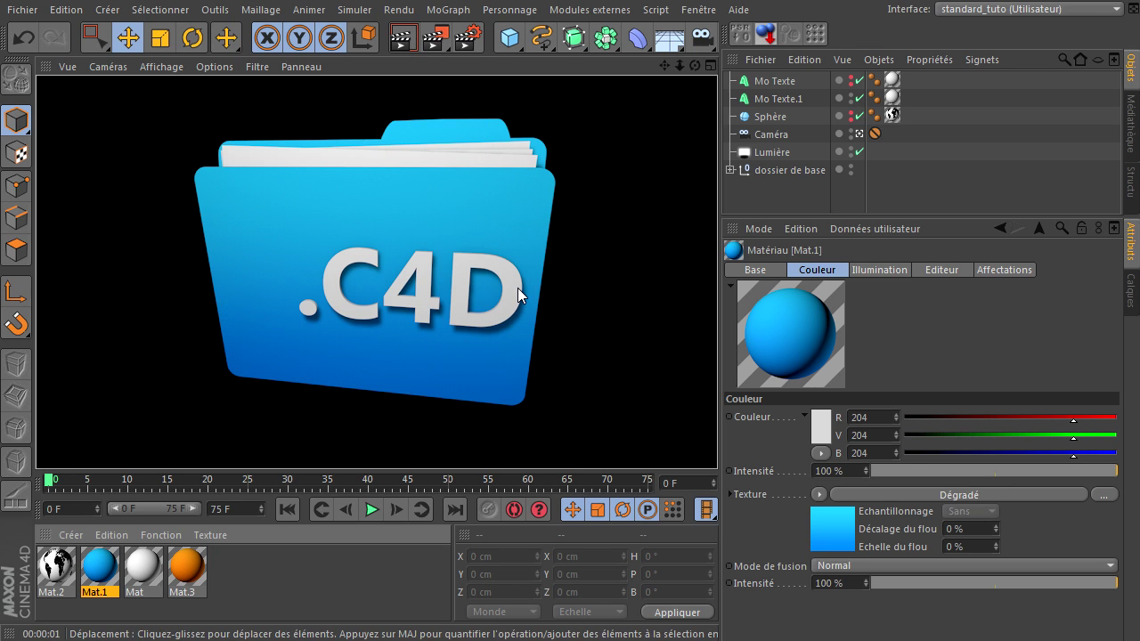
# Step: Turn the globe sphere and the hidden .PSD text visible again in the editor view and the render
pyautogui.keyDown('alt'); pyautogui.click(852, 116); pyautogui.keyUp('alt')
pyautogui.keyDown('alt'); pyautogui.click(852, 82); pyautogui.keyUp('alt')
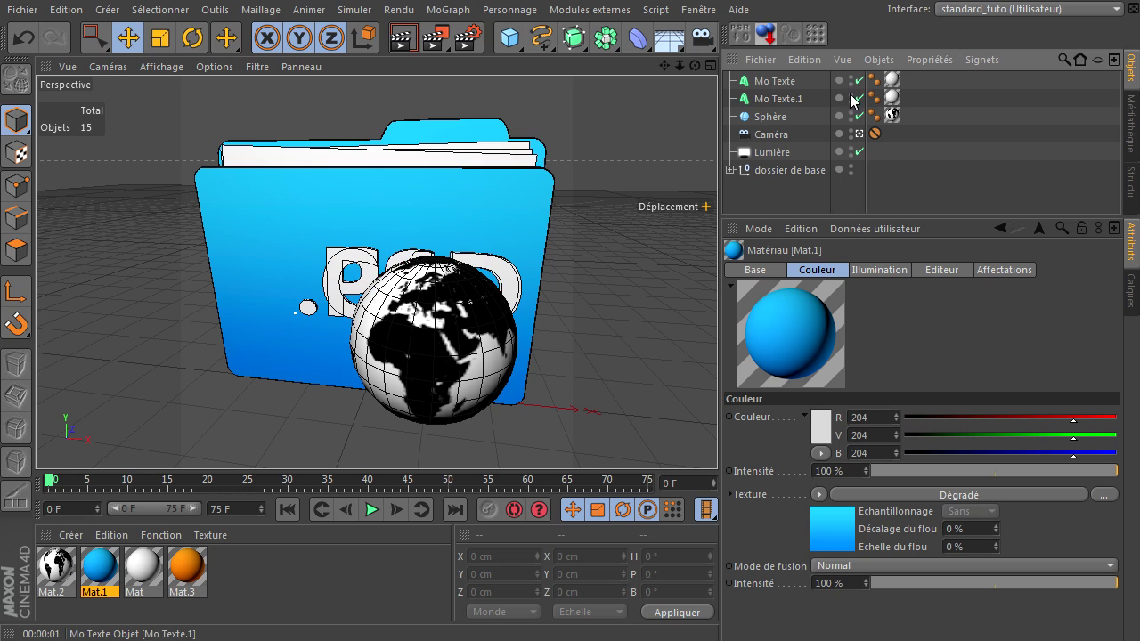
pyautogui.keyDown('alt'); pyautogui.click(852, 117); pyautogui.keyUp('alt')
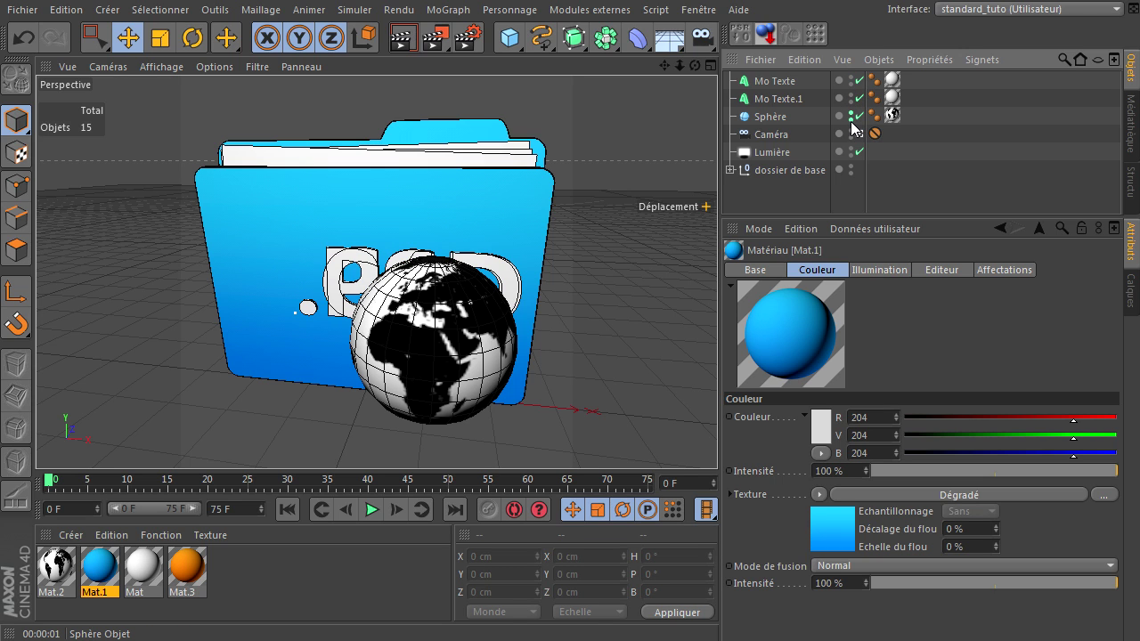
# Step: Reset the globe sphere's visibility to default with both Mo Texte objects hidden in the editor and the render, and preview the render
pyautogui.keyDown('alt'); pyautogui.click(852, 120); pyautogui.keyUp('alt')
pyautogui.keyDown('alt'); pyautogui.click(851, 120); pyautogui.keyUp('alt')
pyautogui.keyDown('alt'); pyautogui.click(852, 99); pyautogui.keyUp('alt')
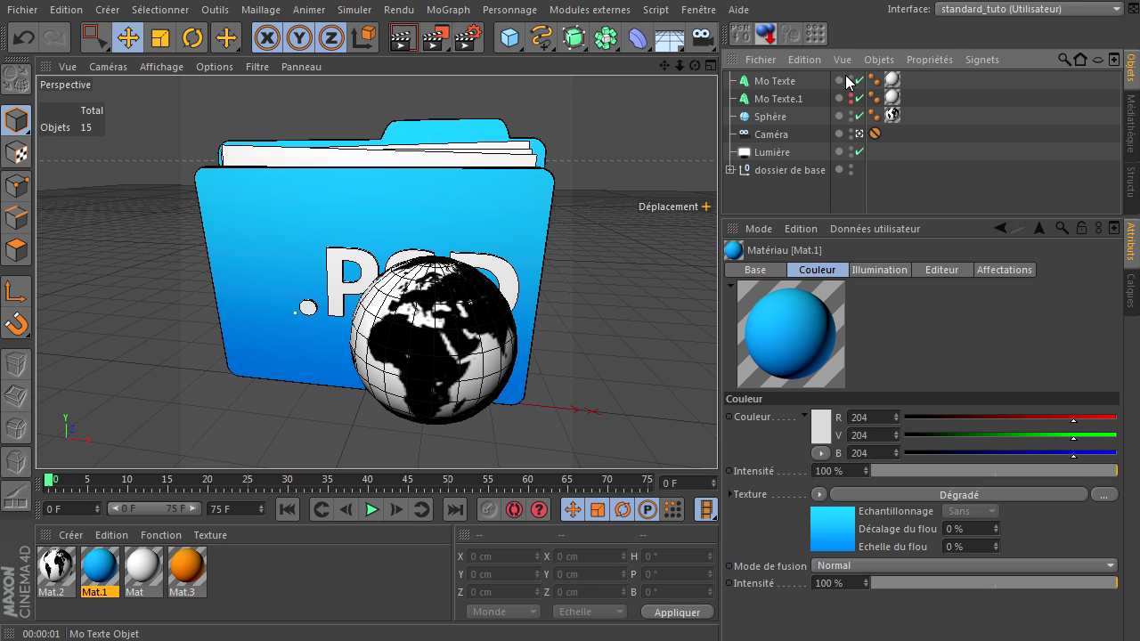
pyautogui.keyDown('alt'); pyautogui.click(851, 81); pyautogui.keyUp('alt')
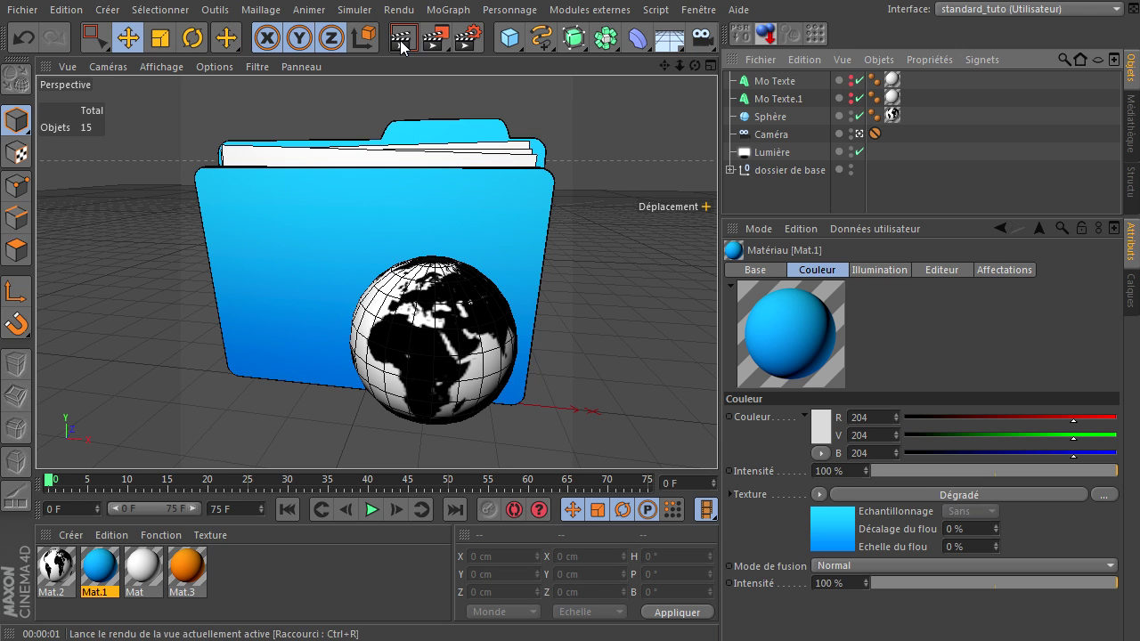
pyautogui.hotkey('ctrl', 'r')
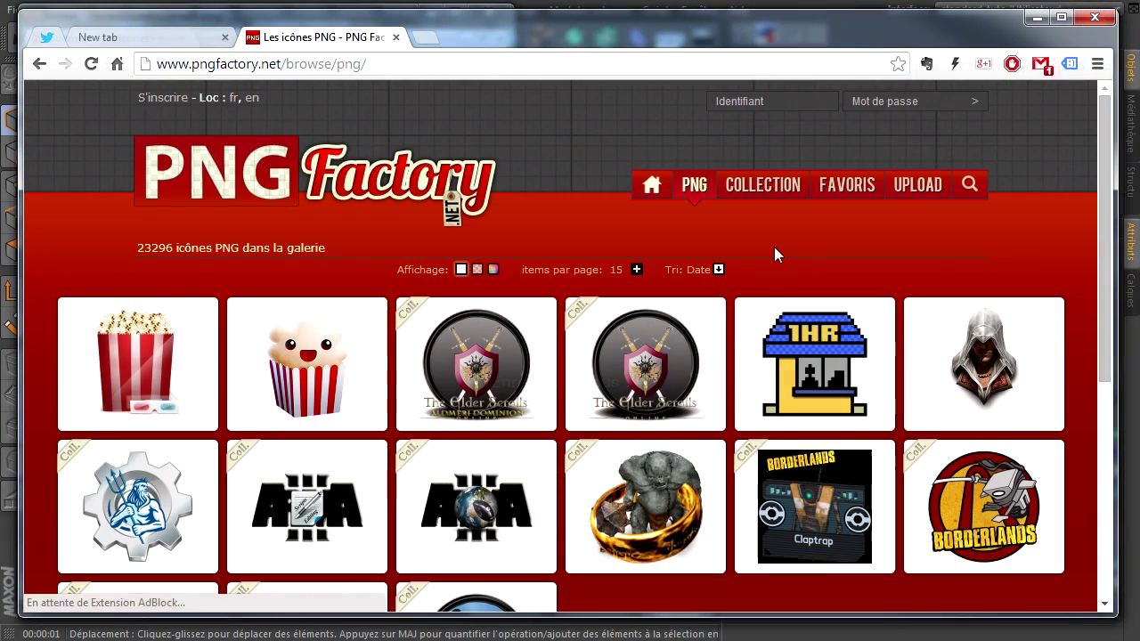
# Step: Browse the PNG icons and the icon collections on pngfactory.net, and close the XnView window showing renduiconedossierweb.png
pyautogui.scroll(-1, 623, 421)
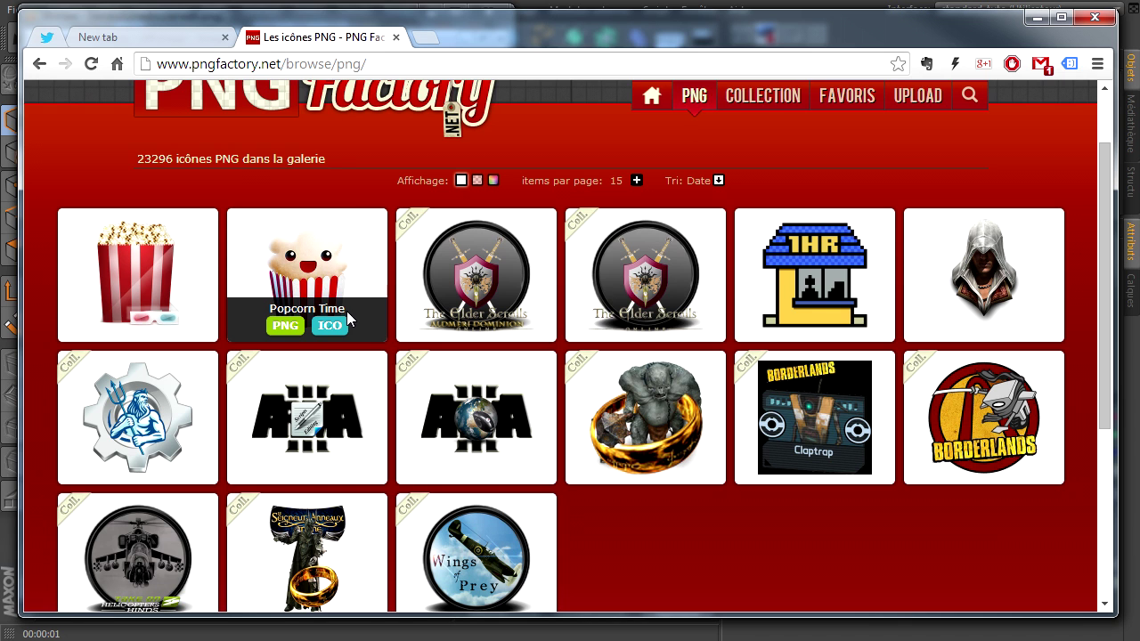
pyautogui.scroll(1, 704, 256)
pyautogui.click(759, 181)
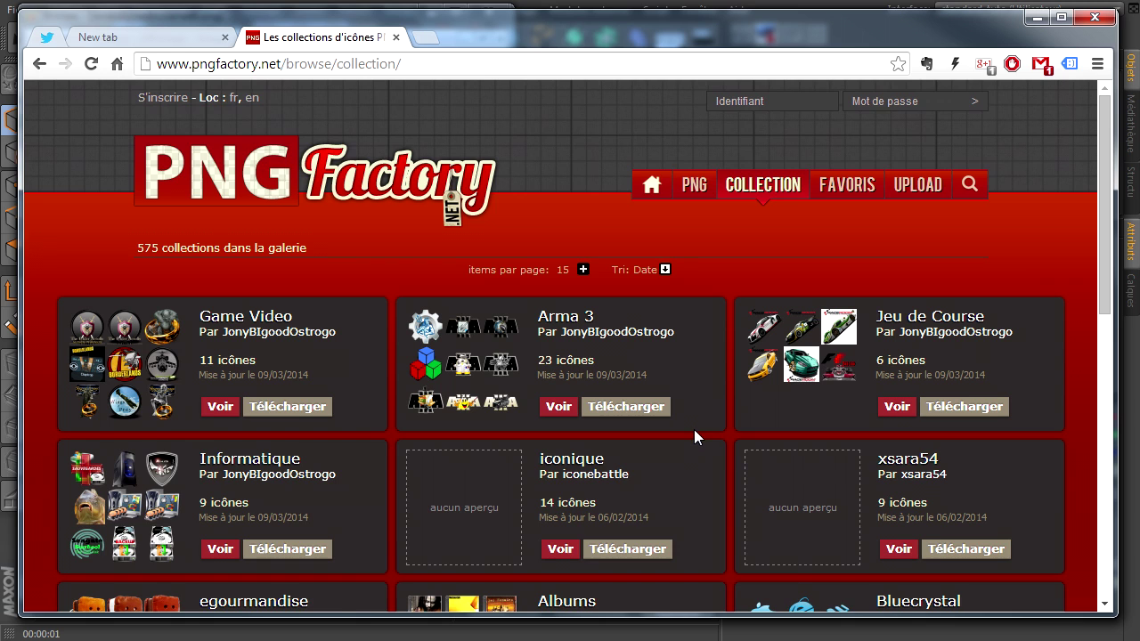
pyautogui.scroll(-2, 694, 430)
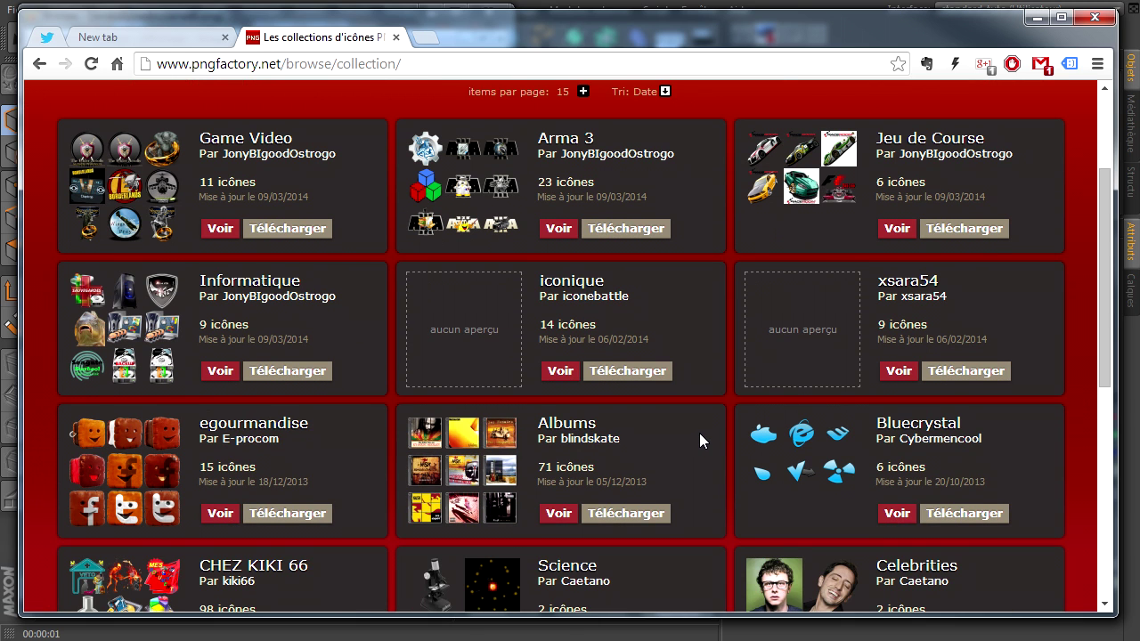
pyautogui.scroll(-4, 699, 433)
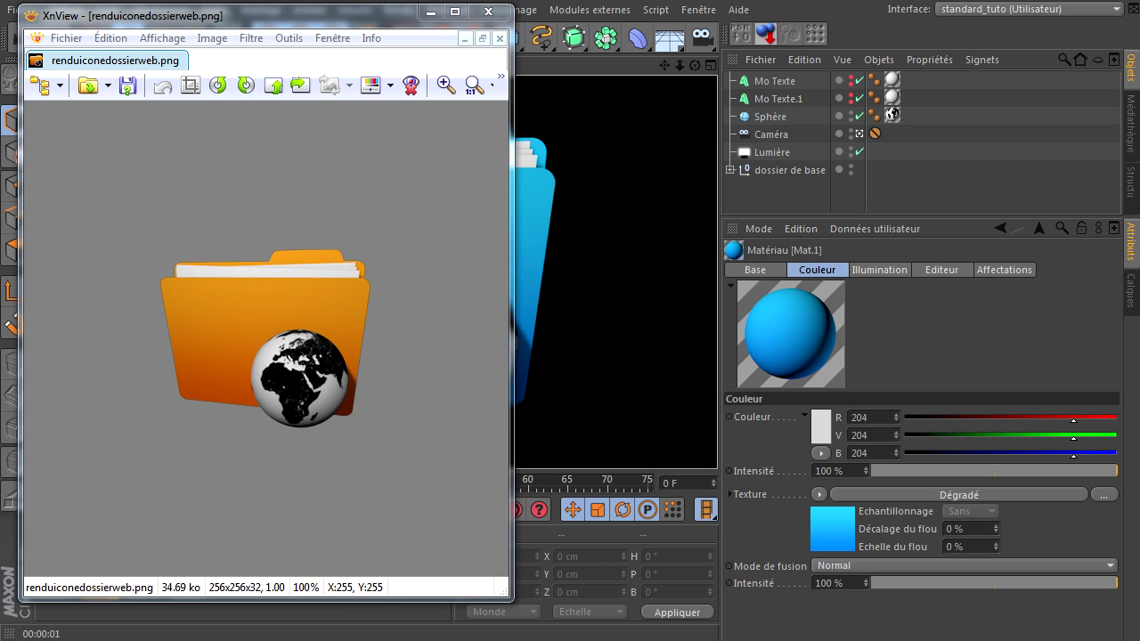
pyautogui.click(494, 14)
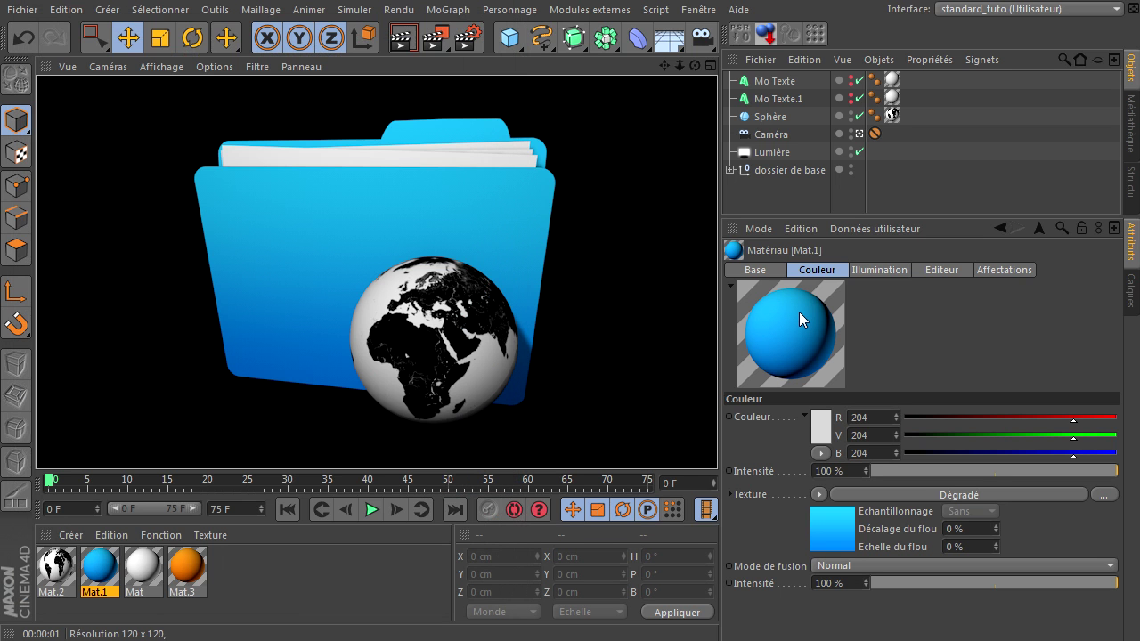